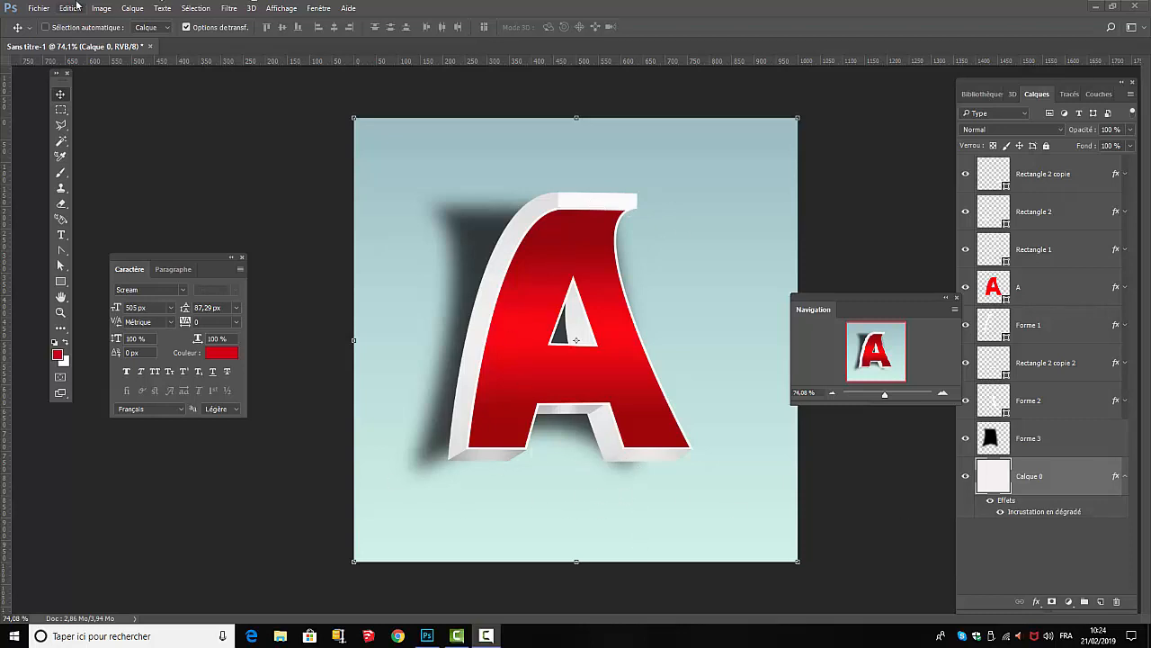
Step: Create a new 1000 × 1000 px RGB document at 75 pixels per inch
left_click(36, 9)
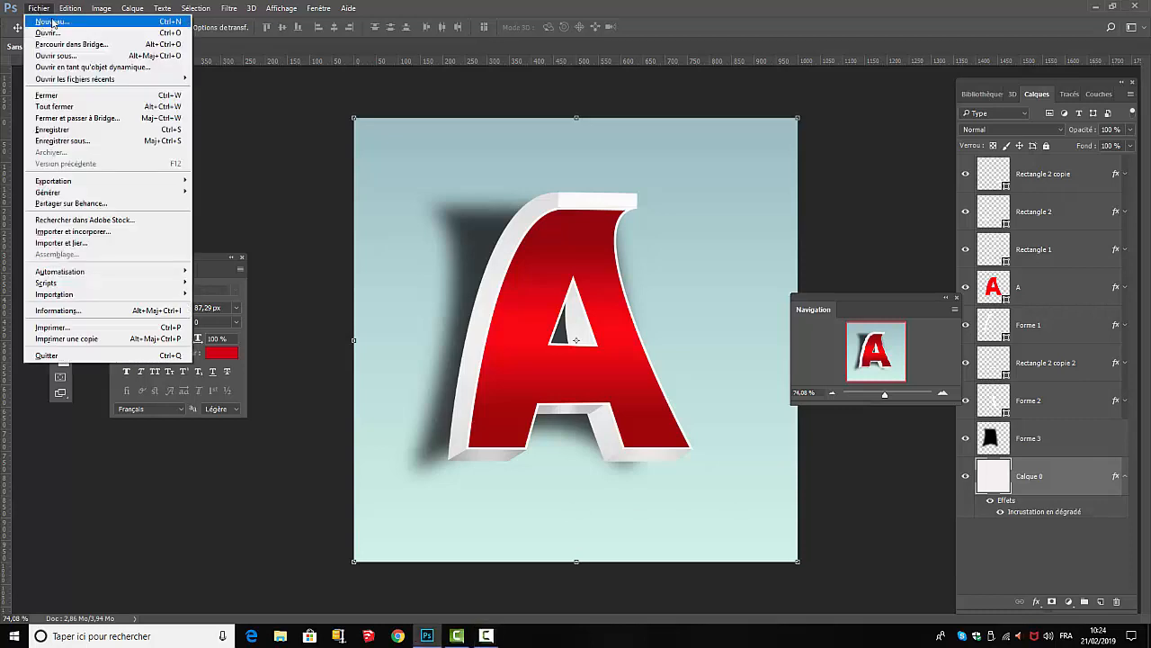
left_click(51, 22)
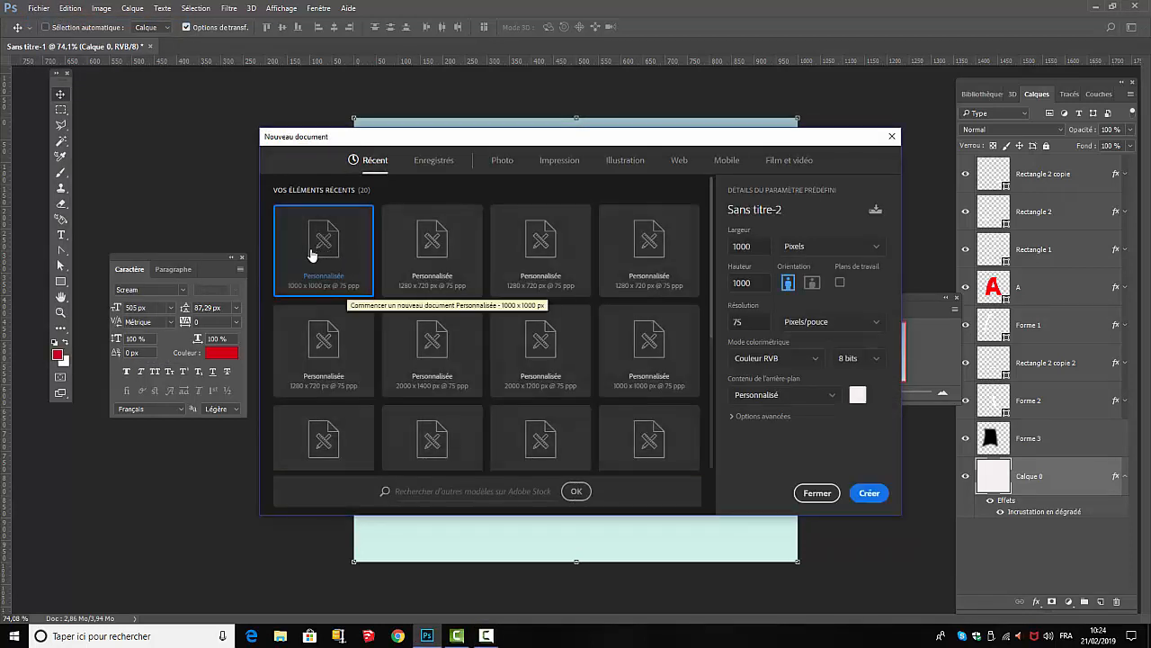
left_click(869, 494)
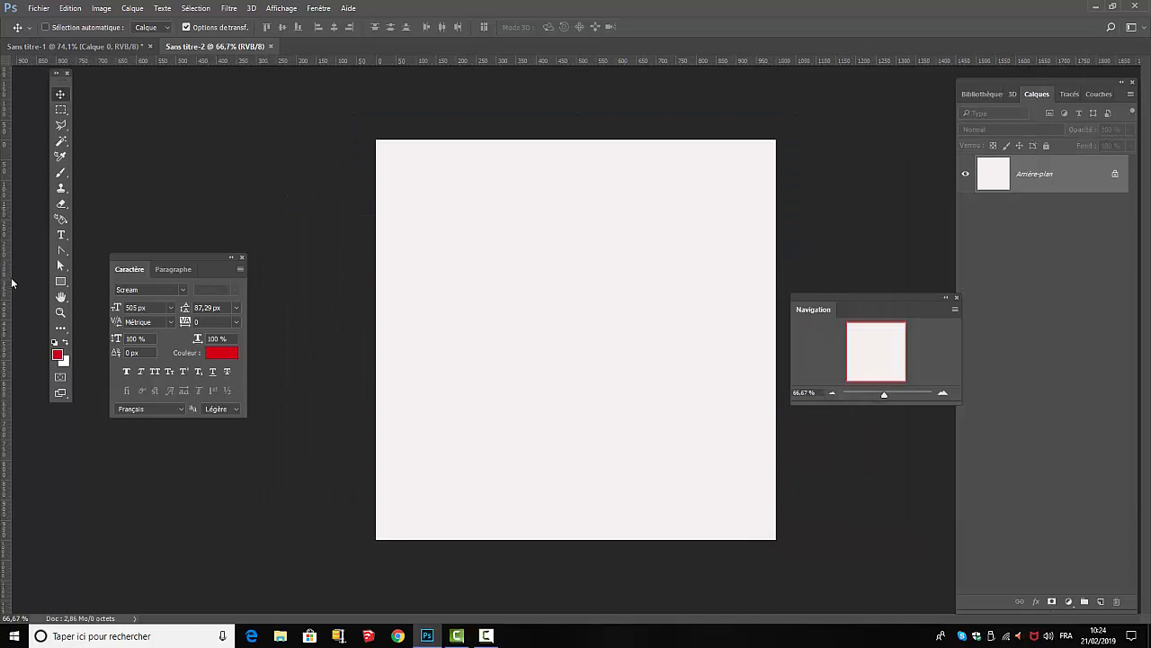
Step: Add a red capital letter "A" in the Scream font at 505 px to the canvas
left_click(62, 236)
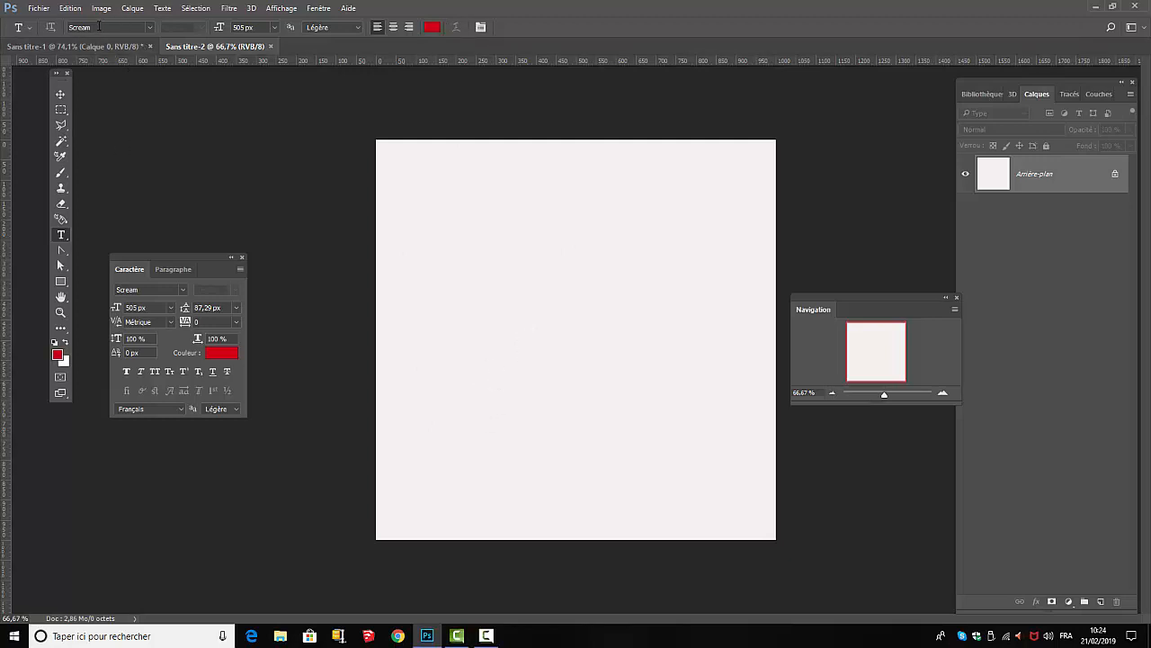
left_click(499, 420)
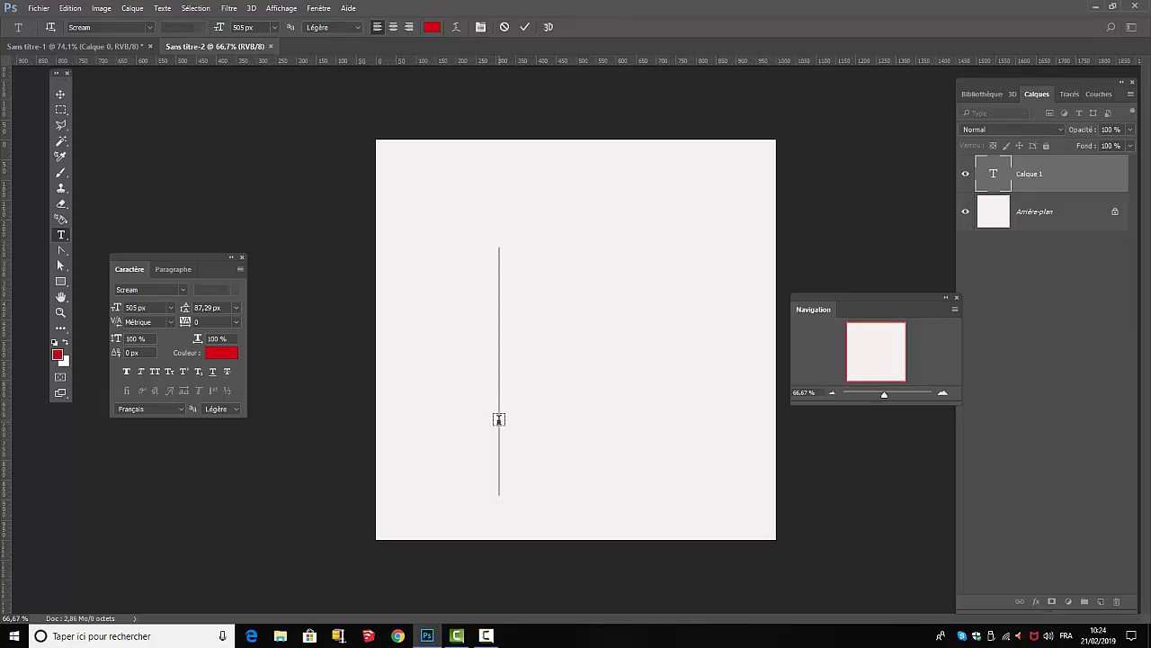
type("A")
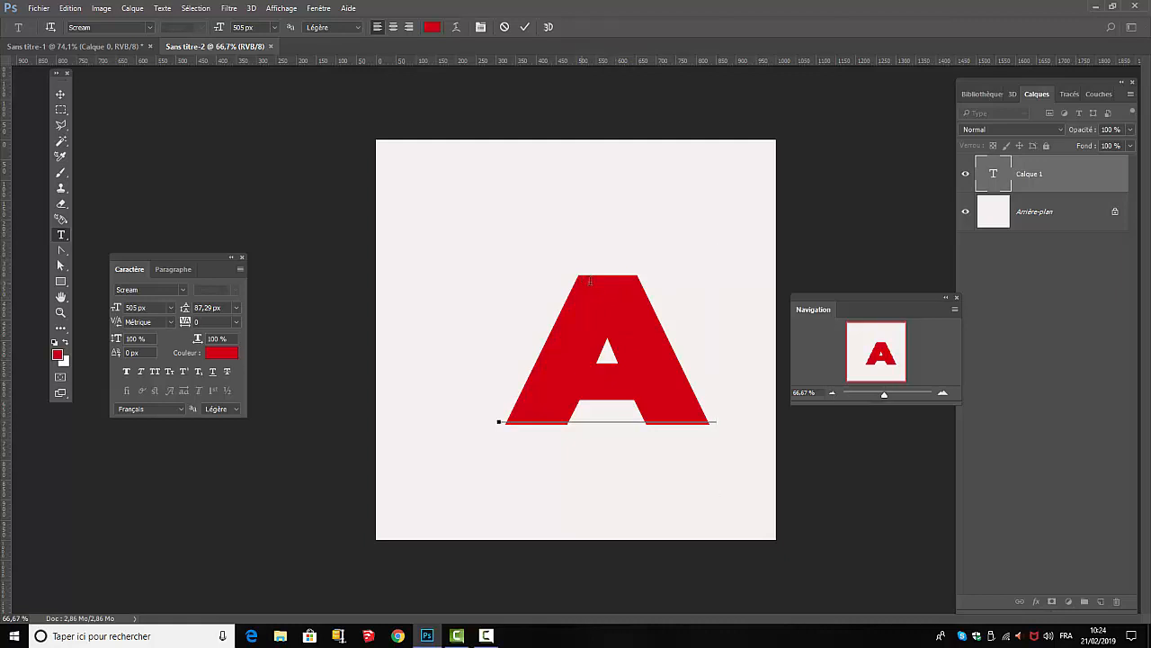
left_click(525, 27)
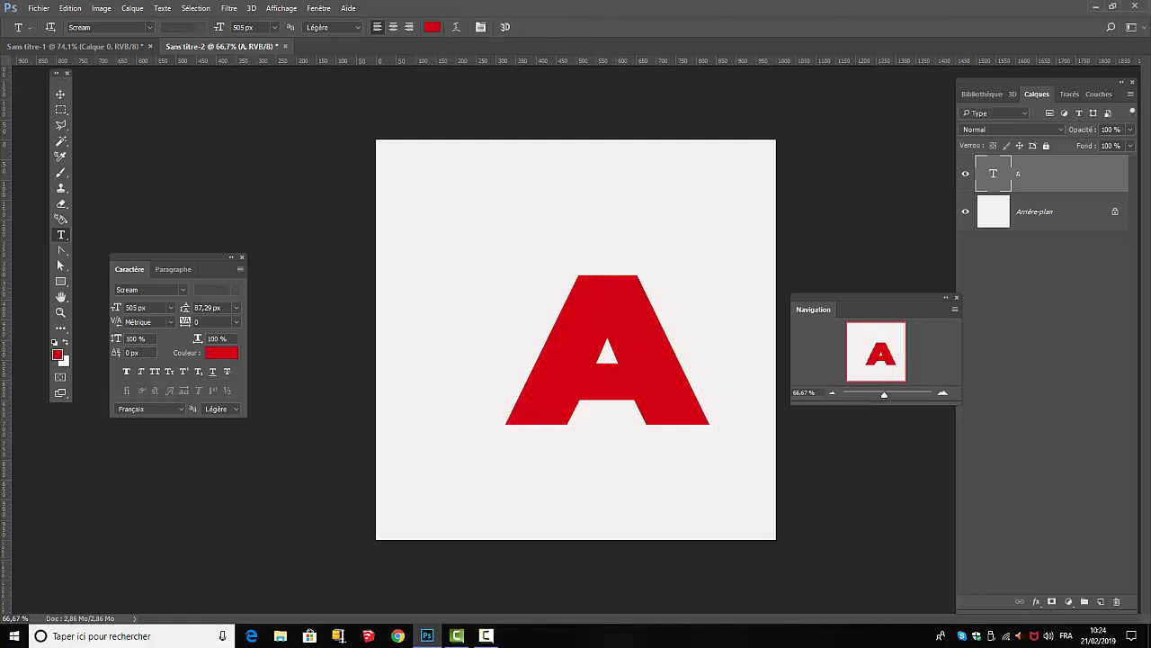
Step: Stretch the letter A vertically to about 146% of its height and move it near the centre of the canvas
left_click(70, 8)
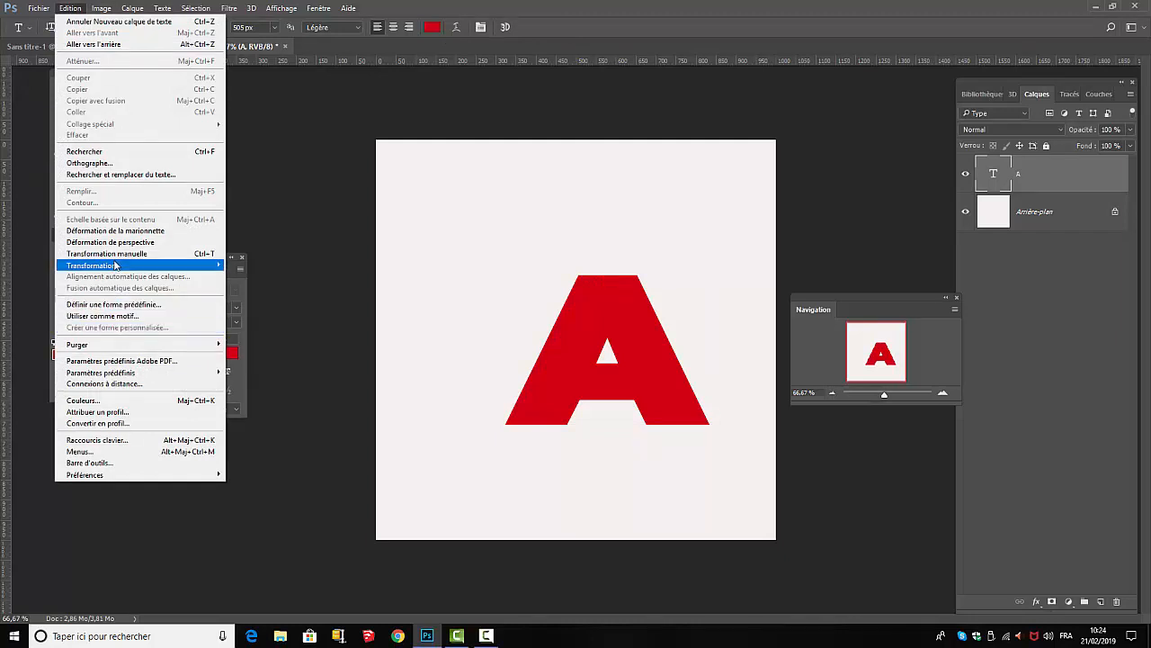
left_click(101, 254)
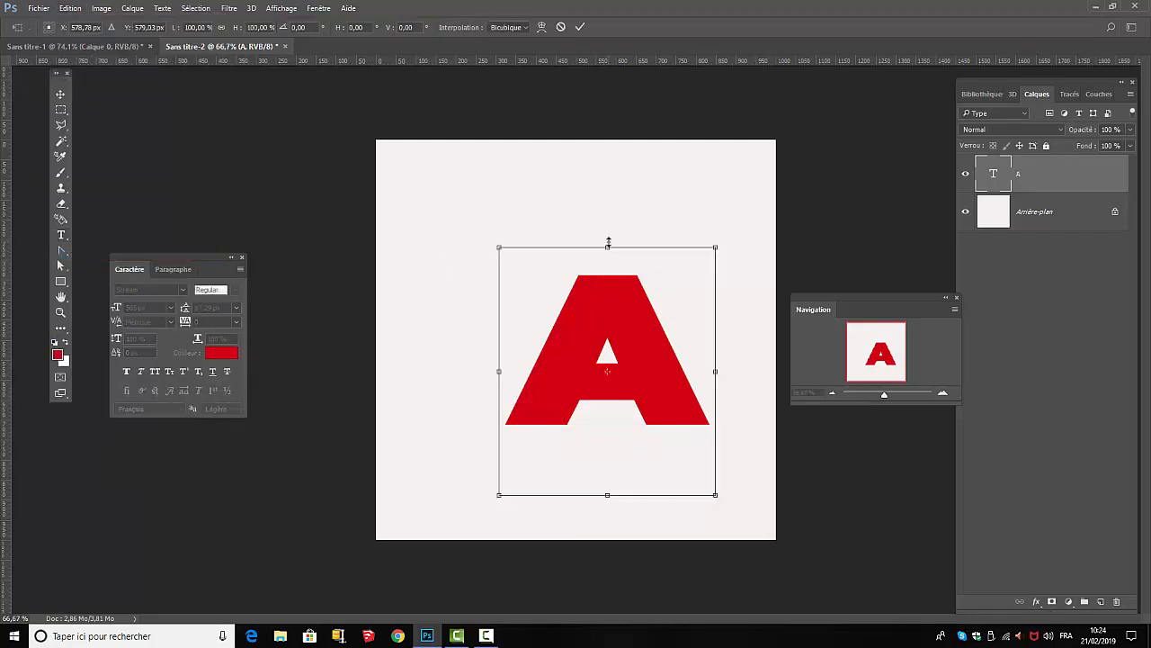
left_click_drag(607, 243, 603, 165)
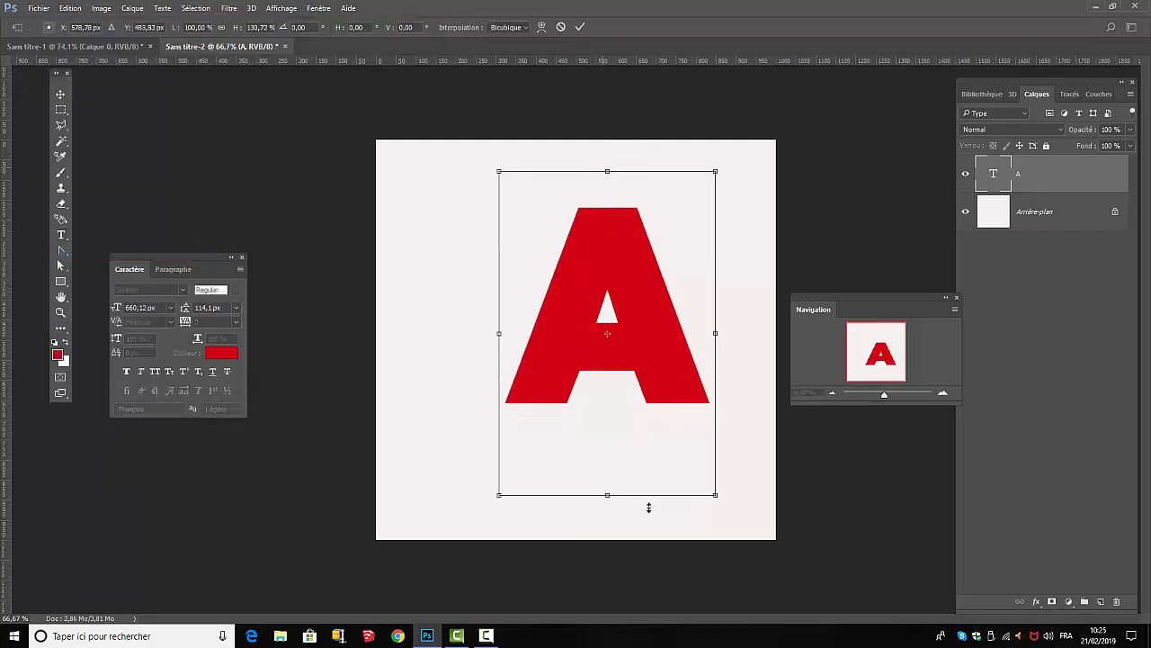
left_click_drag(607, 494, 602, 532)
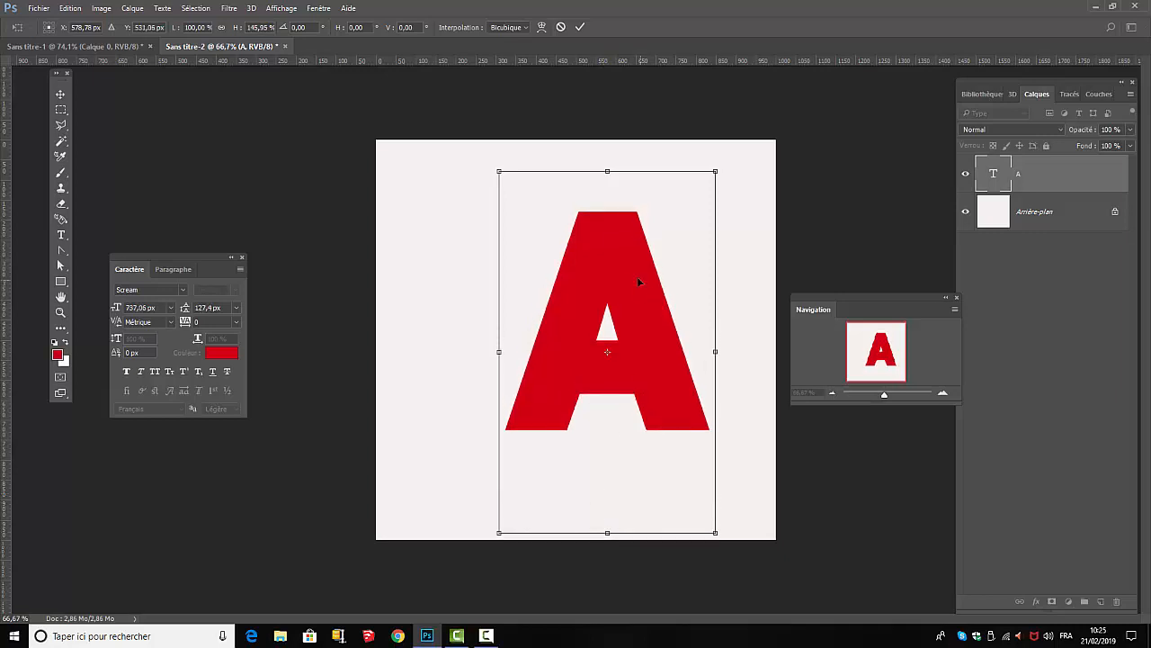
left_click(581, 27)
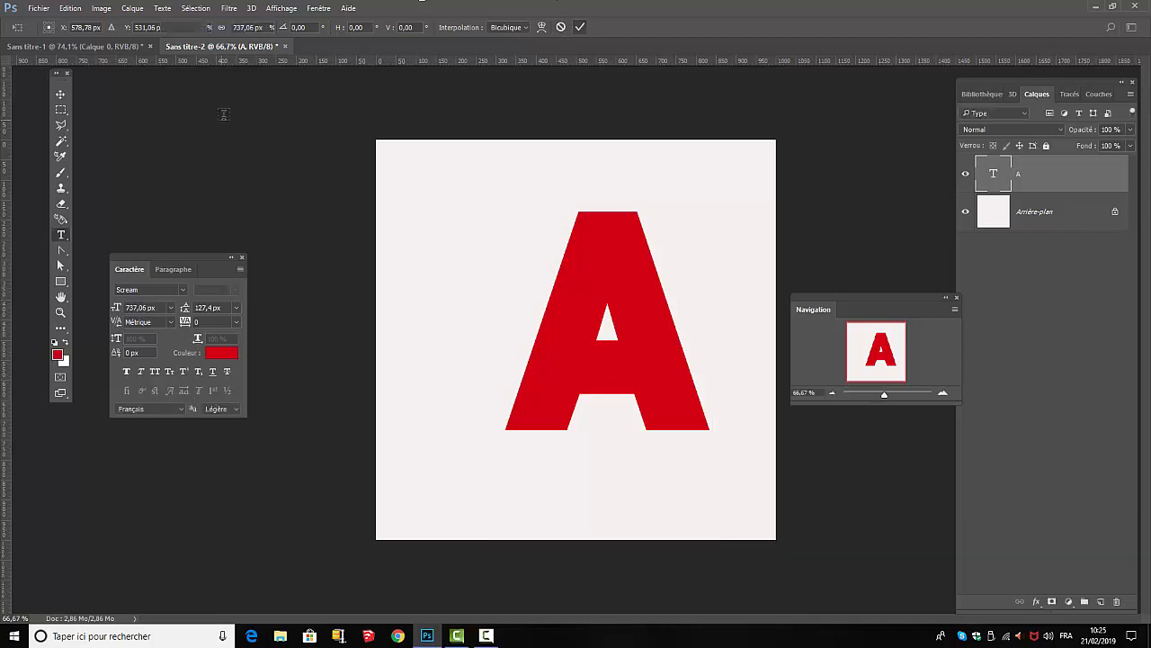
left_click(60, 94)
left_click_drag(624, 257, 596, 262)
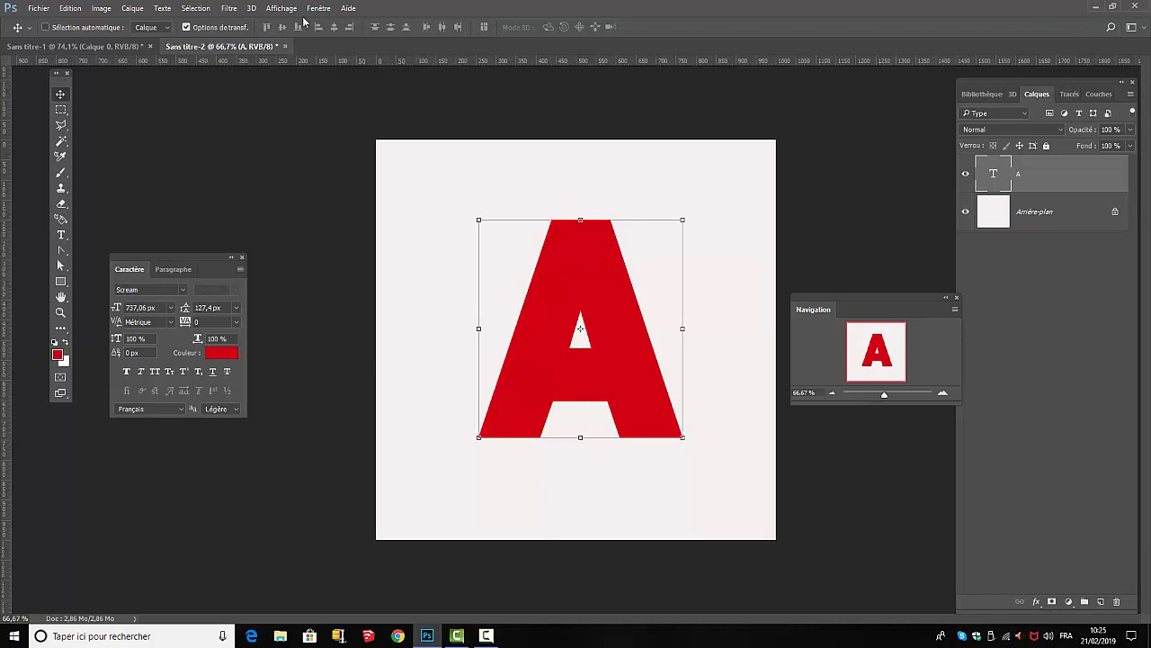
Step: Convert the A text layer to a shape
left_click(162, 8)
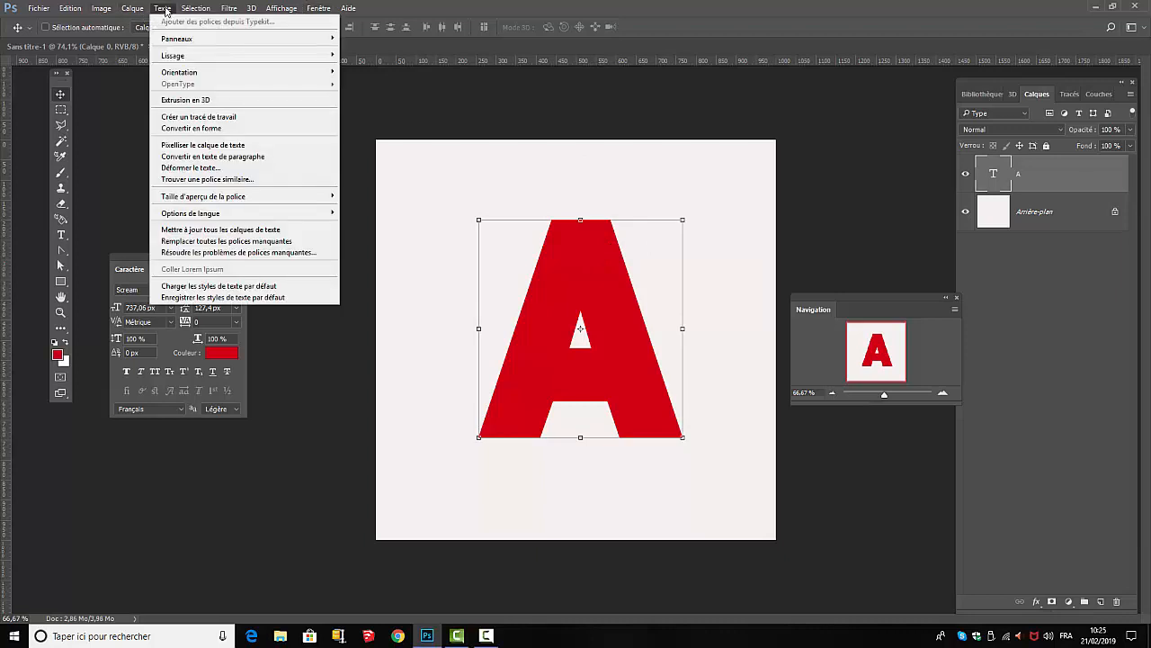
mouse_move(183, 59)
mouse_move(133, 8)
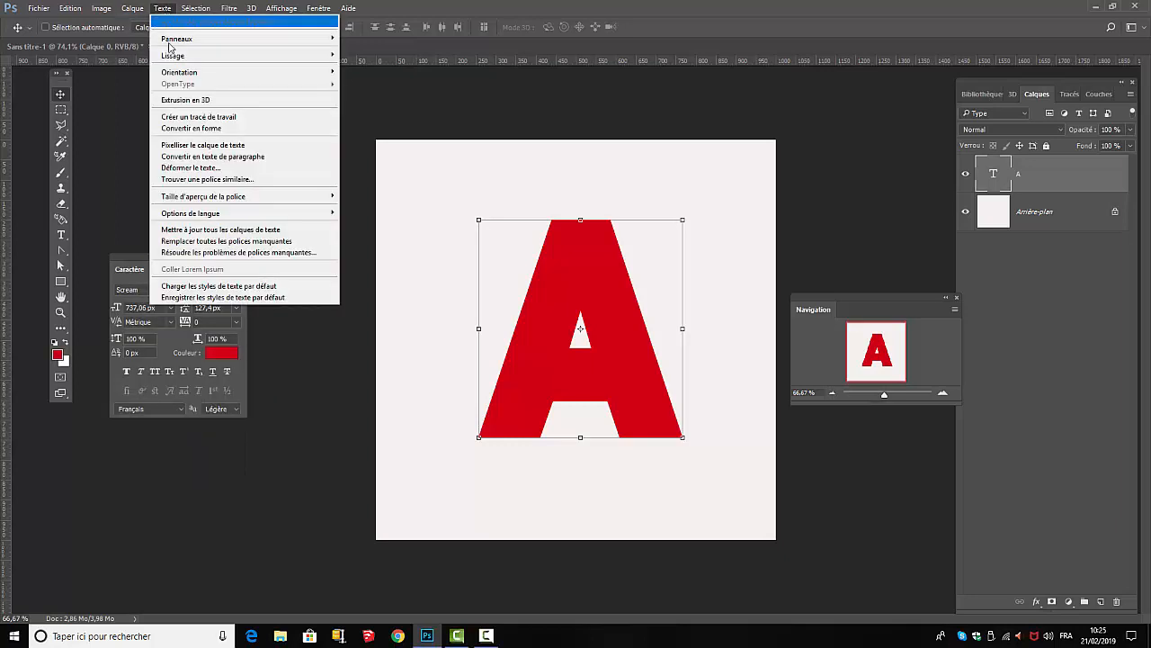
left_click(185, 129)
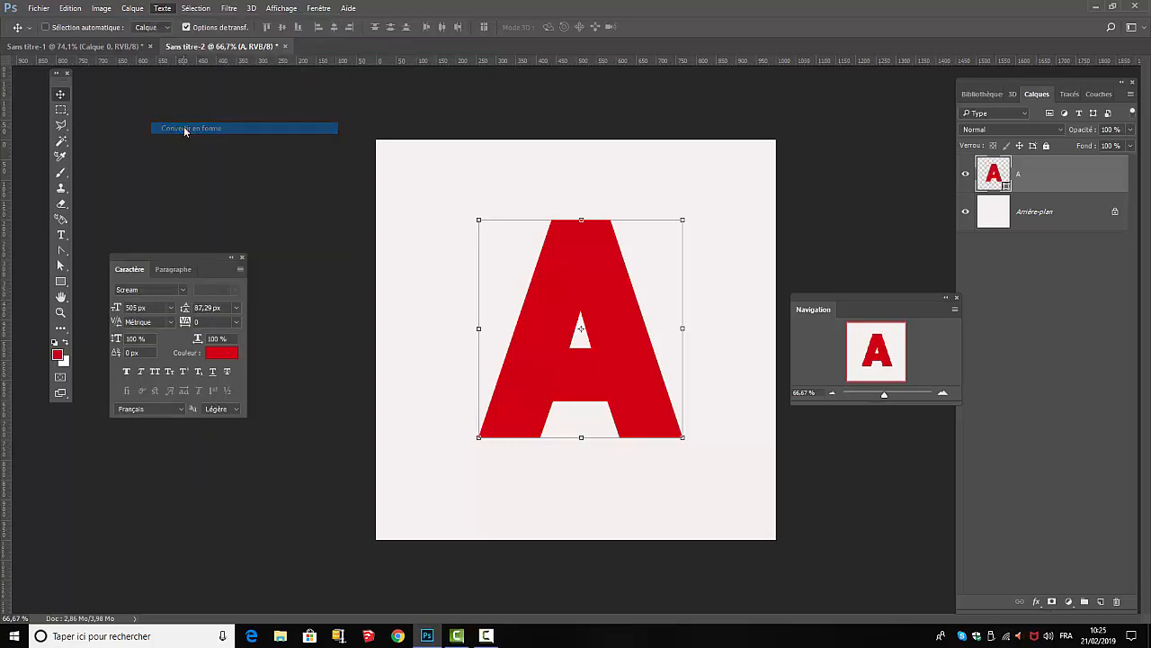
Step: Remove the A shape's fill and give it a 1 px black stroke
left_click(61, 283)
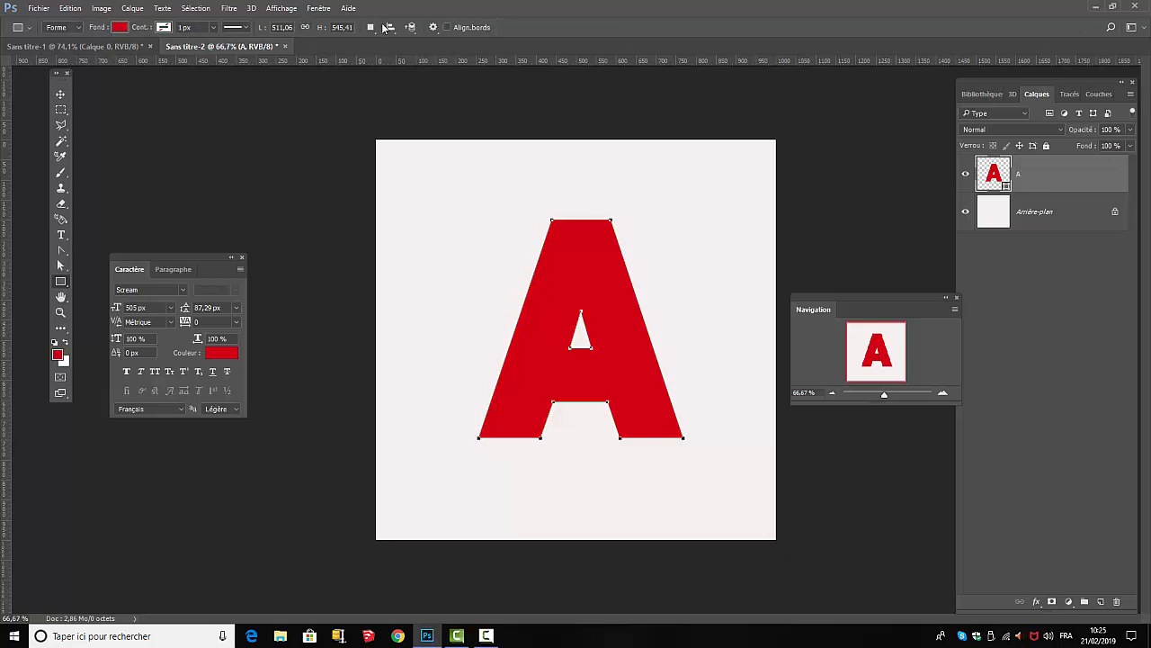
left_click(118, 27)
left_click(44, 50)
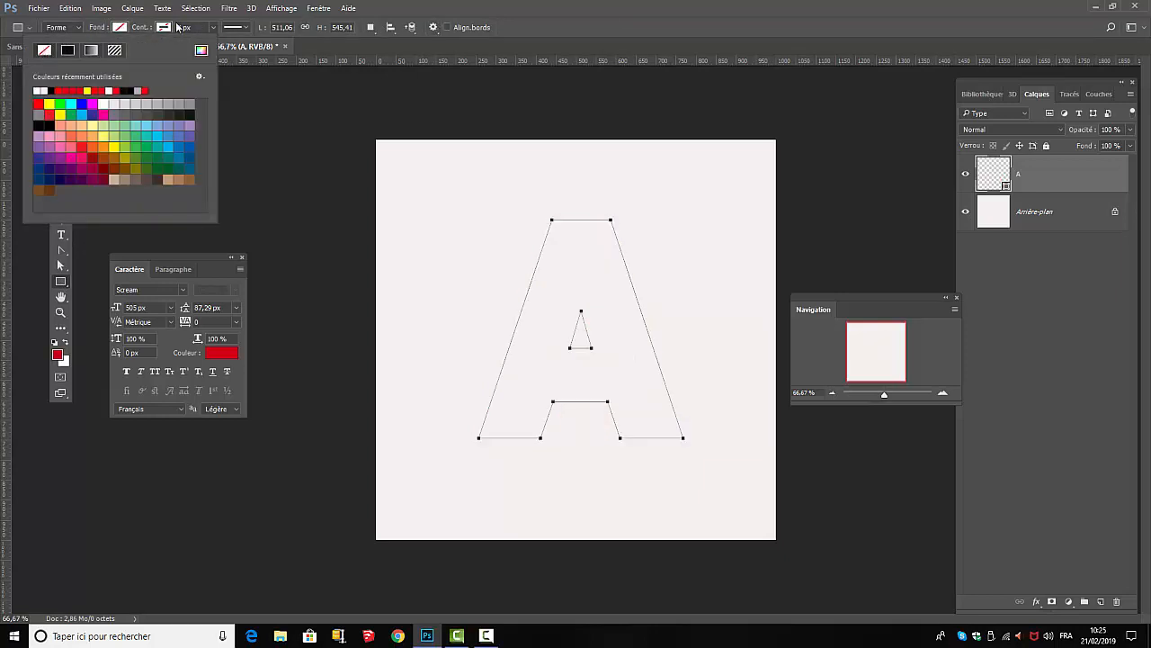
left_click(162, 28)
left_click(162, 28)
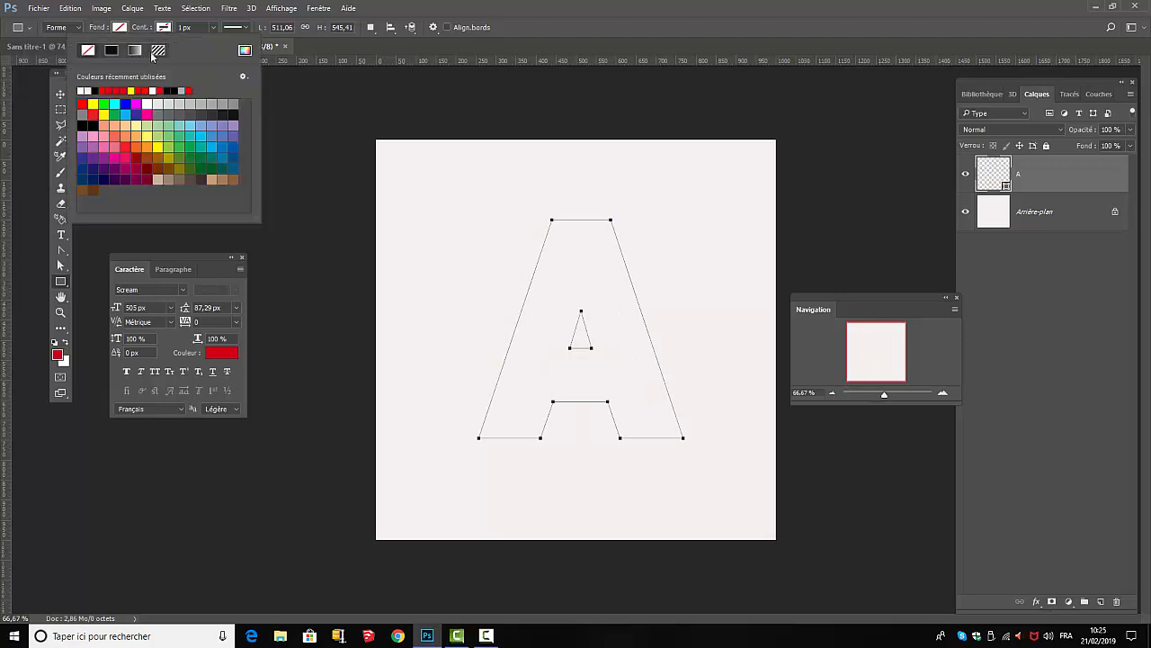
left_click(96, 89)
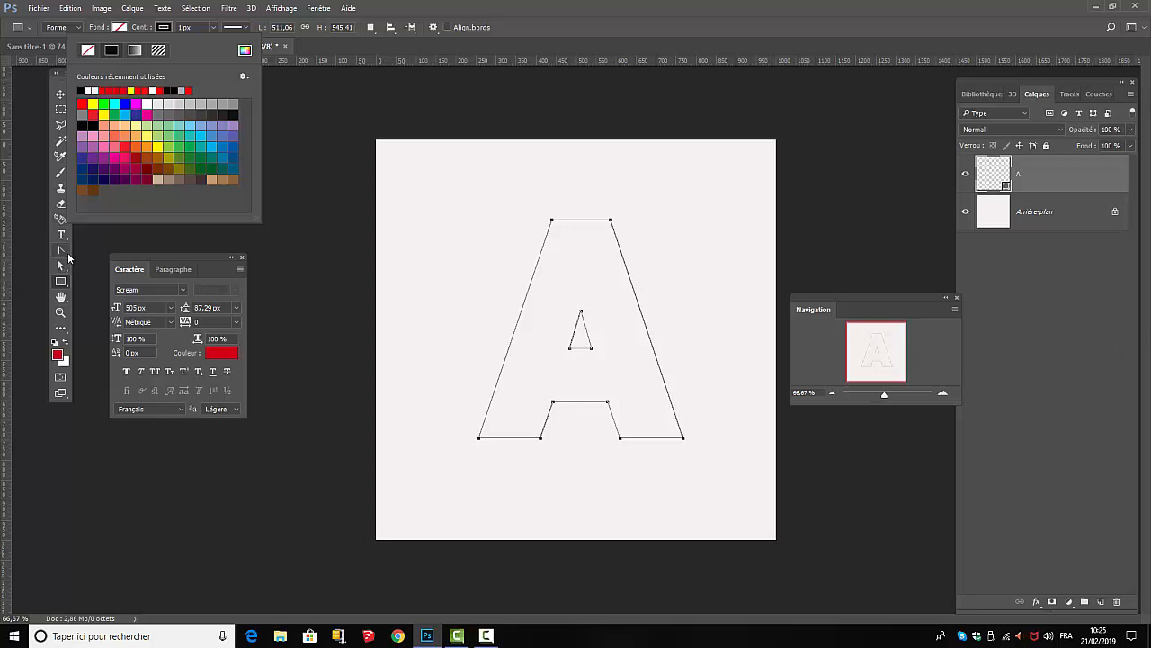
Step: Curve the A's upper-left corner with the Convert Point tool, pulling its handle horizontally so the left side arcs
left_click_drag(63, 253, 135, 295)
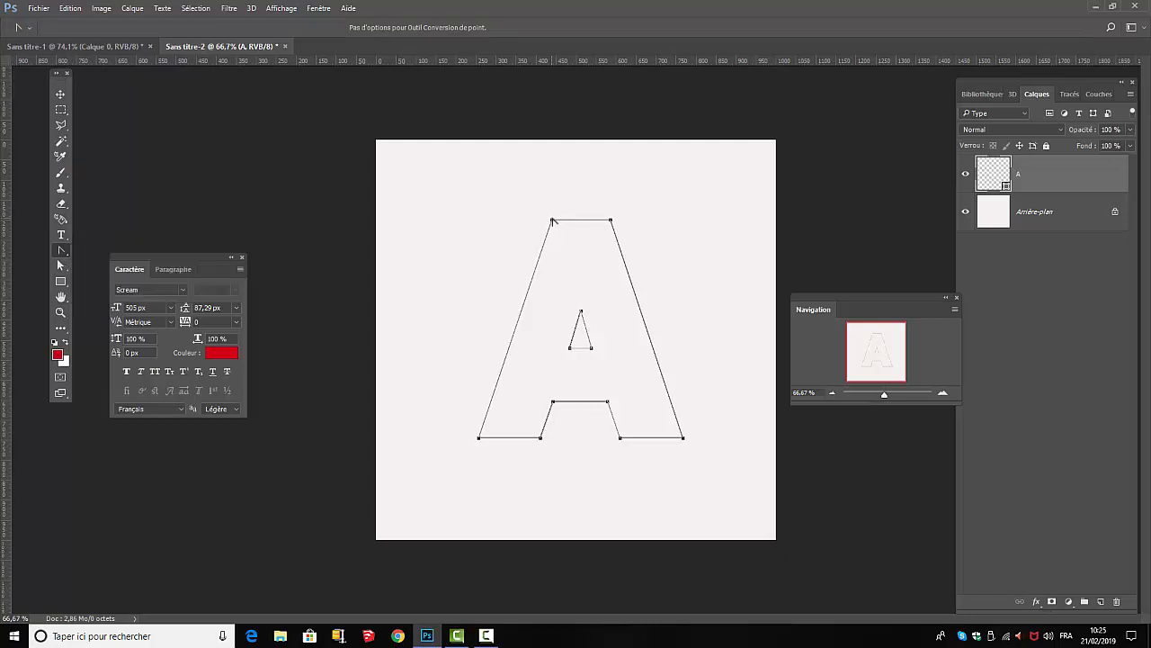
left_click_drag(552, 221, 563, 207)
left_click_drag(555, 199, 520, 216)
left_click_drag(520, 219, 492, 221)
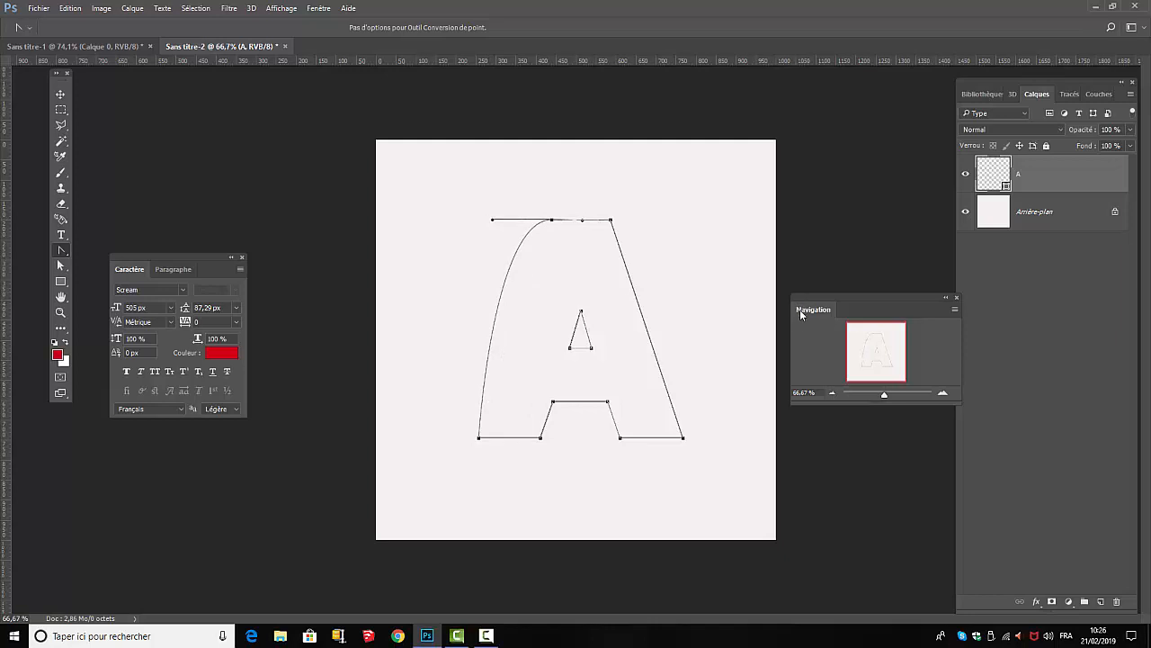
Step: Widen the A by moving its upper-right and lower-right corners outward, and narrow the left leg by shifting its inner edge left
left_click(60, 266)
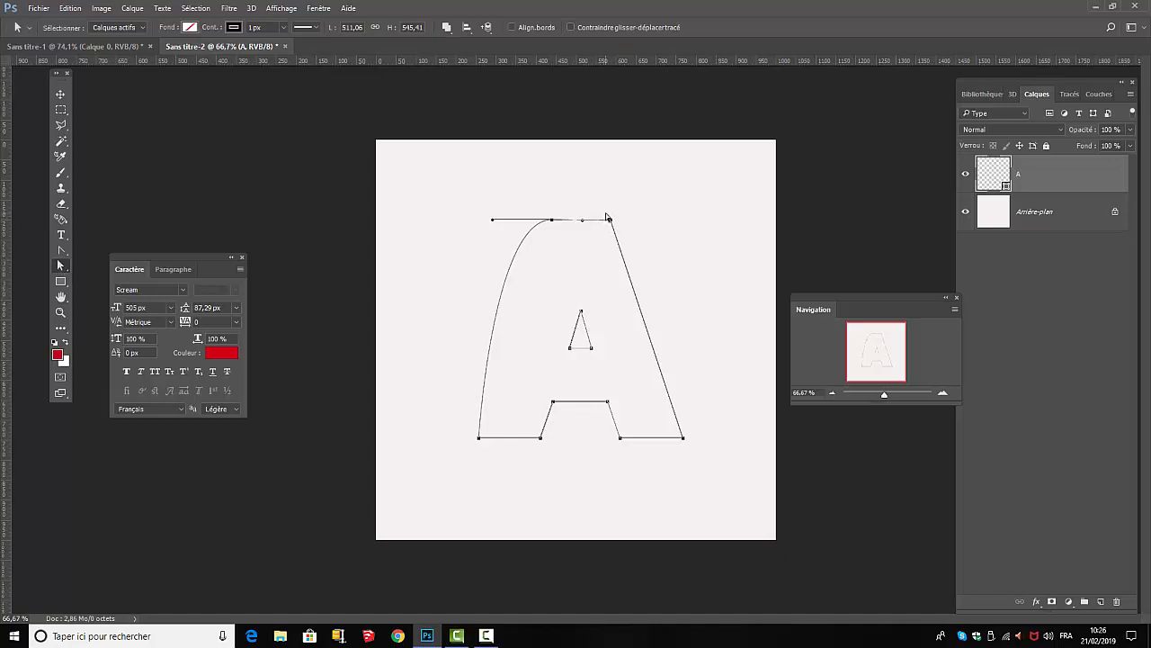
left_click_drag(611, 222, 613, 222)
left_click(634, 225)
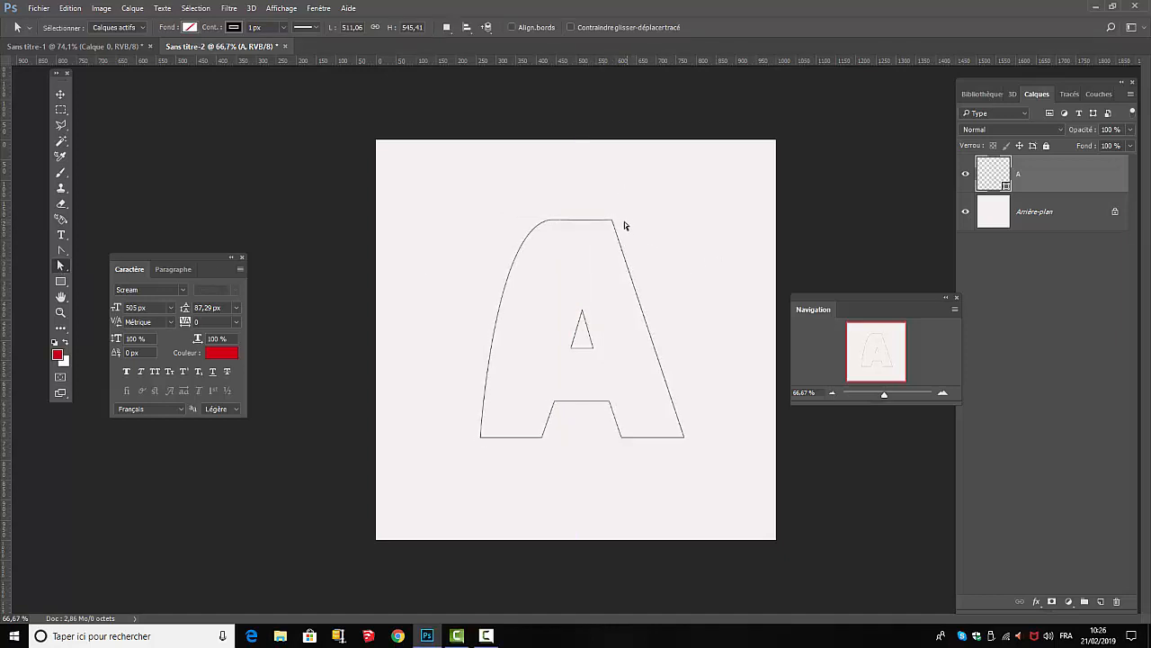
left_click(613, 223)
left_click_drag(614, 225, 638, 225)
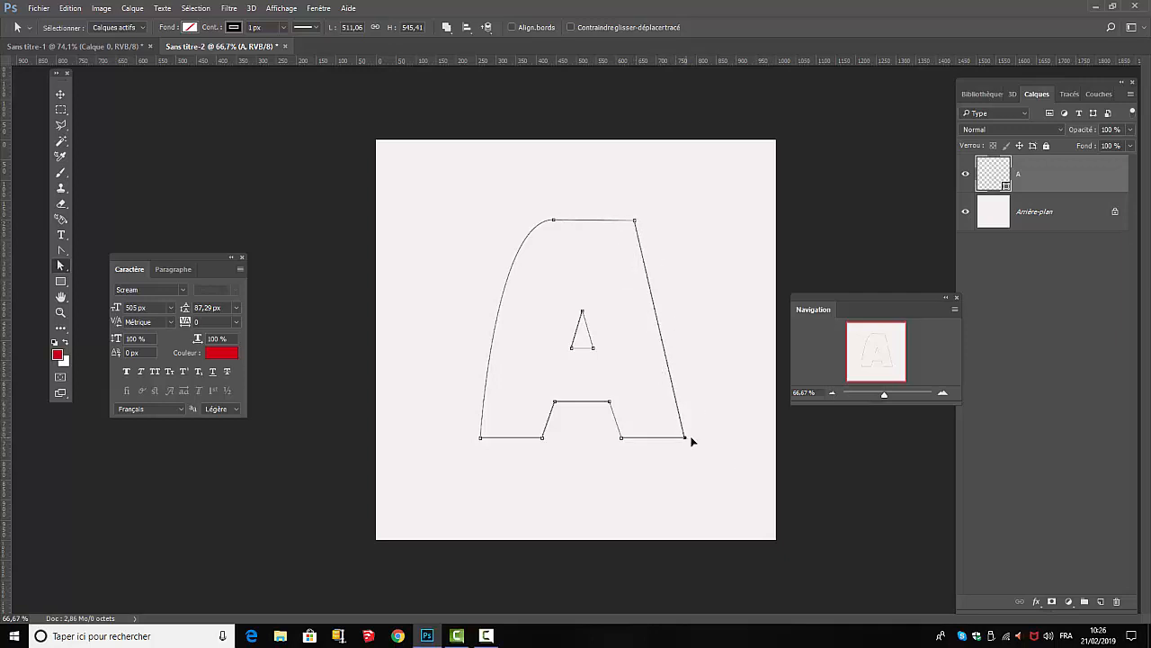
left_click_drag(691, 438, 696, 438)
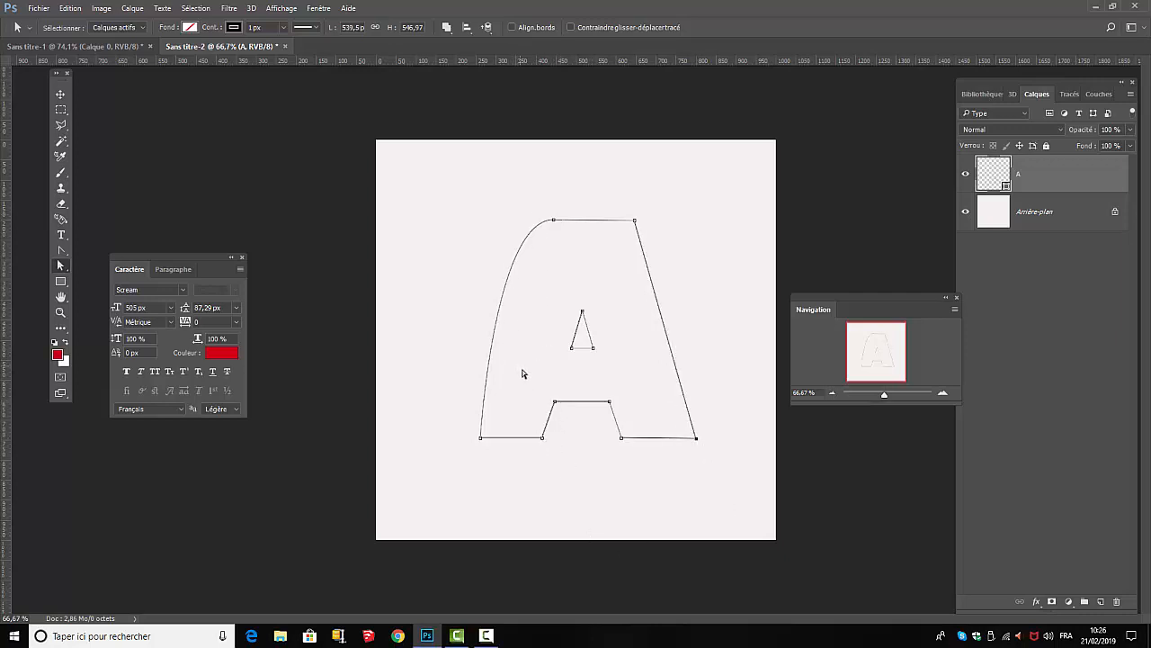
left_click_drag(528, 384, 568, 467)
left_click_drag(540, 441, 530, 441)
Step: Move the A's triangular counter upward and enlarge it by repositioning its corner points, keeping its base level
left_click_drag(555, 290, 616, 374)
left_click(585, 330)
left_click_drag(568, 302, 606, 365)
left_click_drag(583, 311, 580, 289)
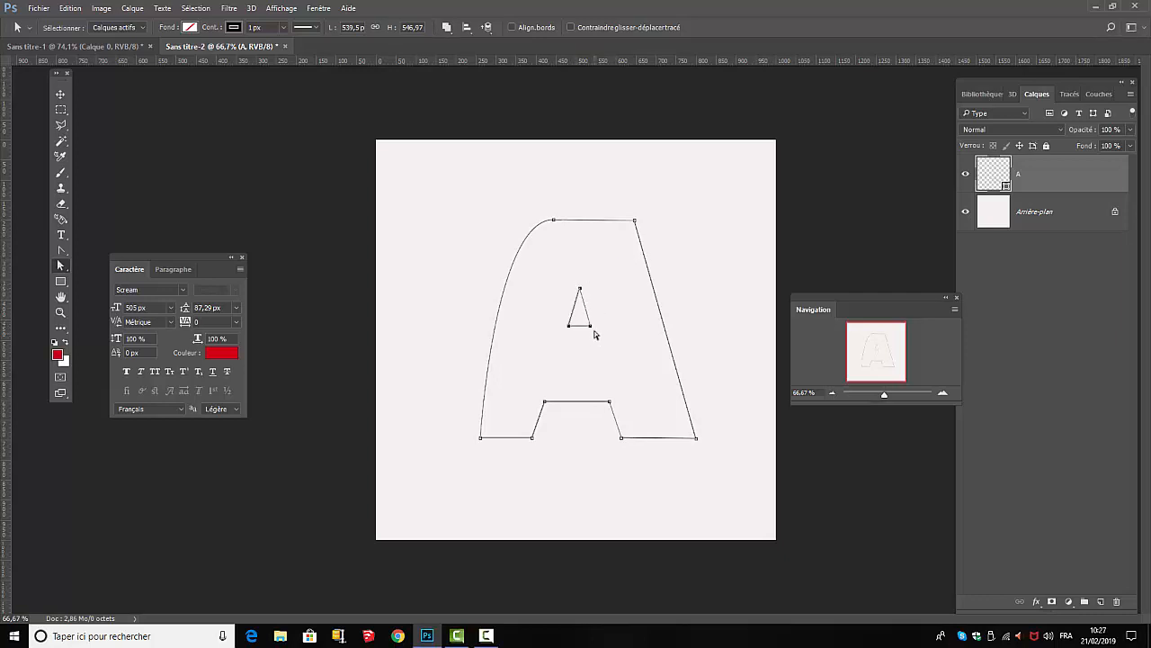
left_click_drag(591, 329, 569, 315)
left_click_drag(580, 292, 585, 270)
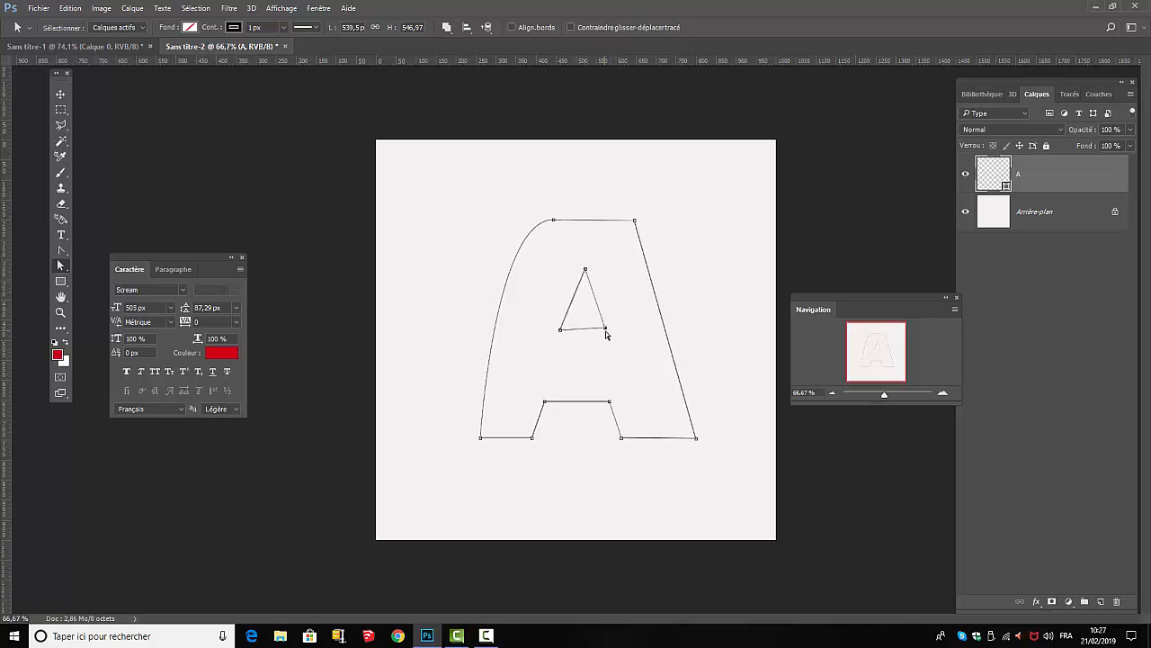
left_click_drag(606, 328, 607, 331)
Step: Widen and slightly raise the notch between the A's legs, then fine-tune the triangular counter's lower-right corner
left_click_drag(611, 404, 619, 398)
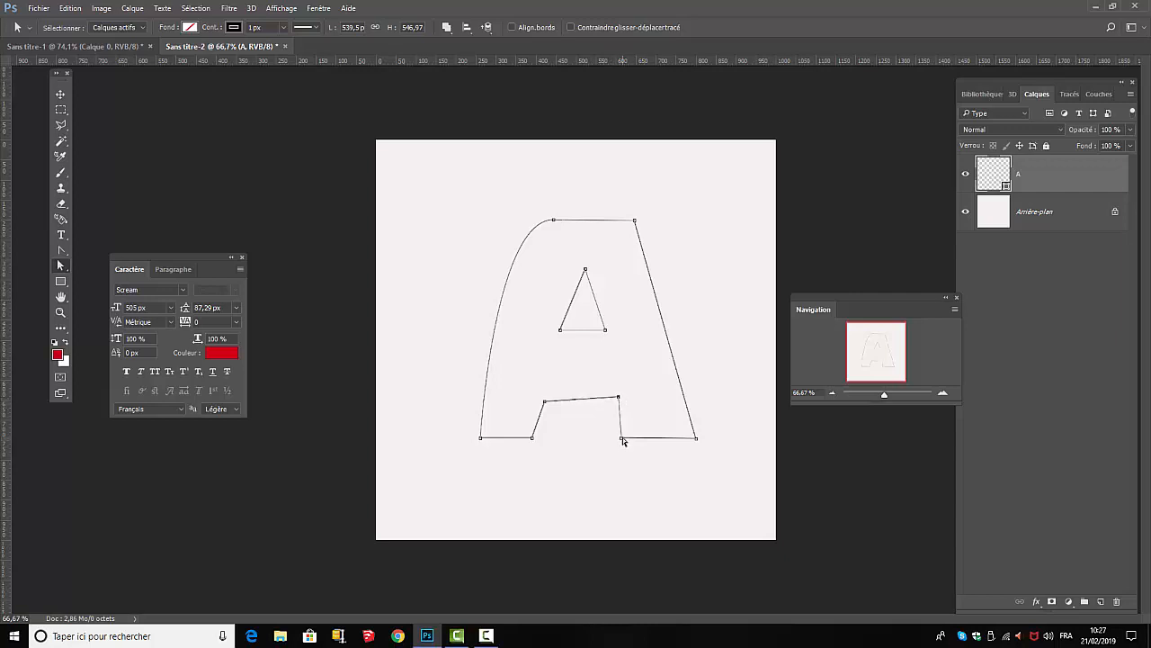
left_click_drag(623, 439, 630, 439)
left_click_drag(544, 401, 546, 396)
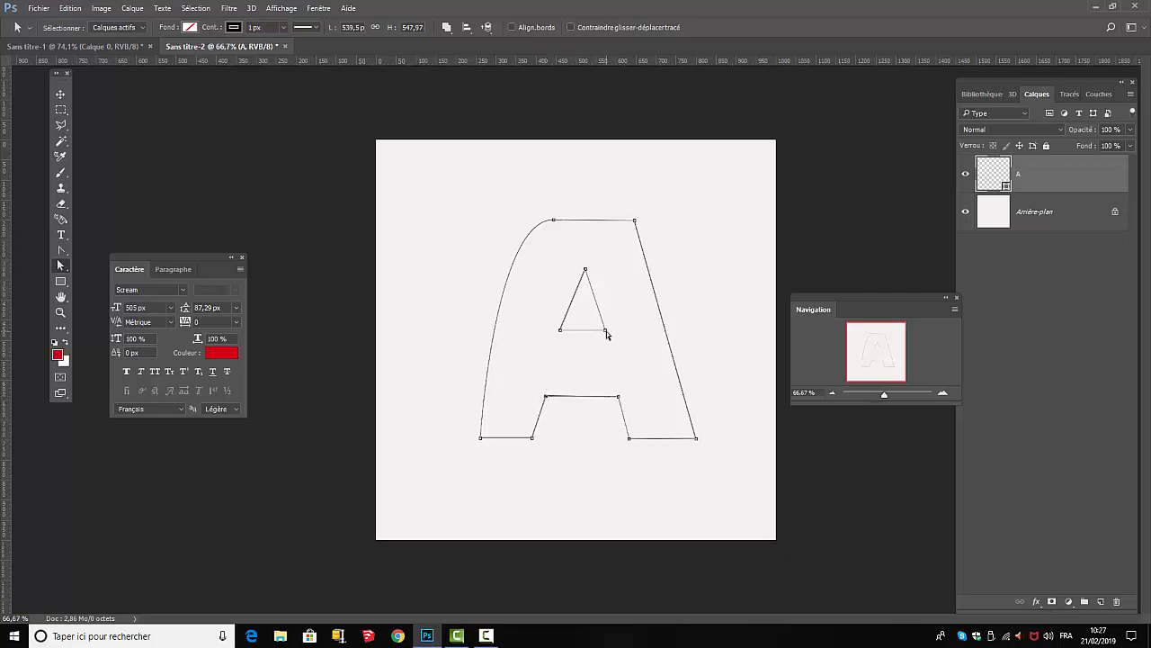
left_click_drag(605, 329, 604, 329)
Step: Curve the A's upper-right corner with a horizontal handle, then shift that anchor point slightly to the right
left_click(62, 253)
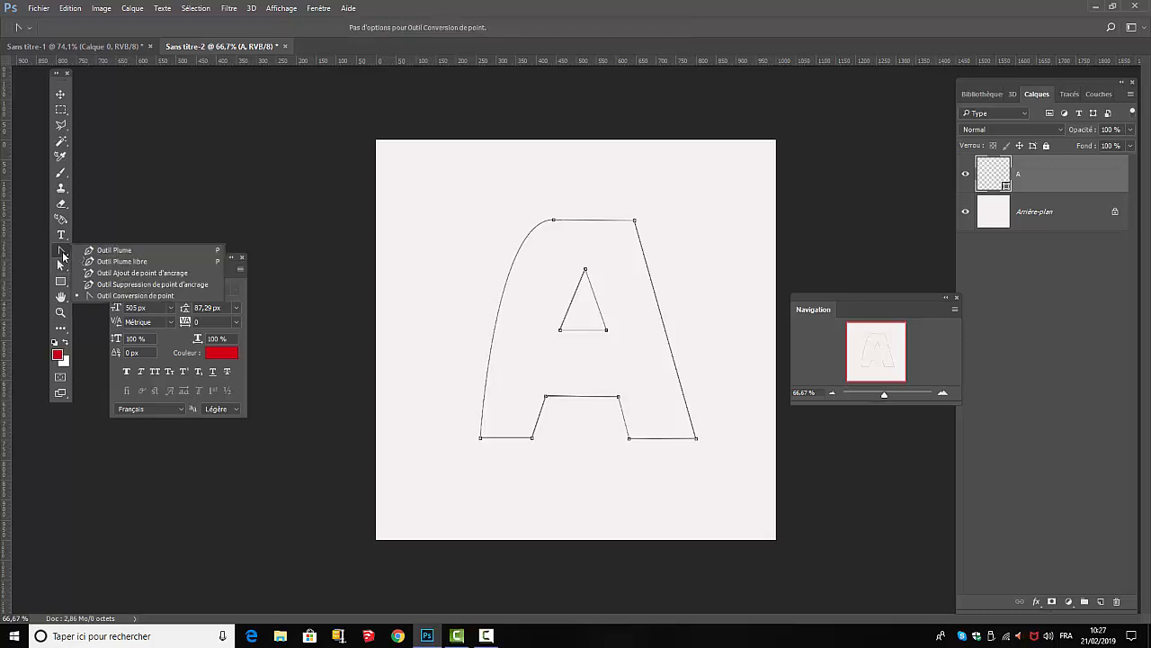
left_click(104, 294)
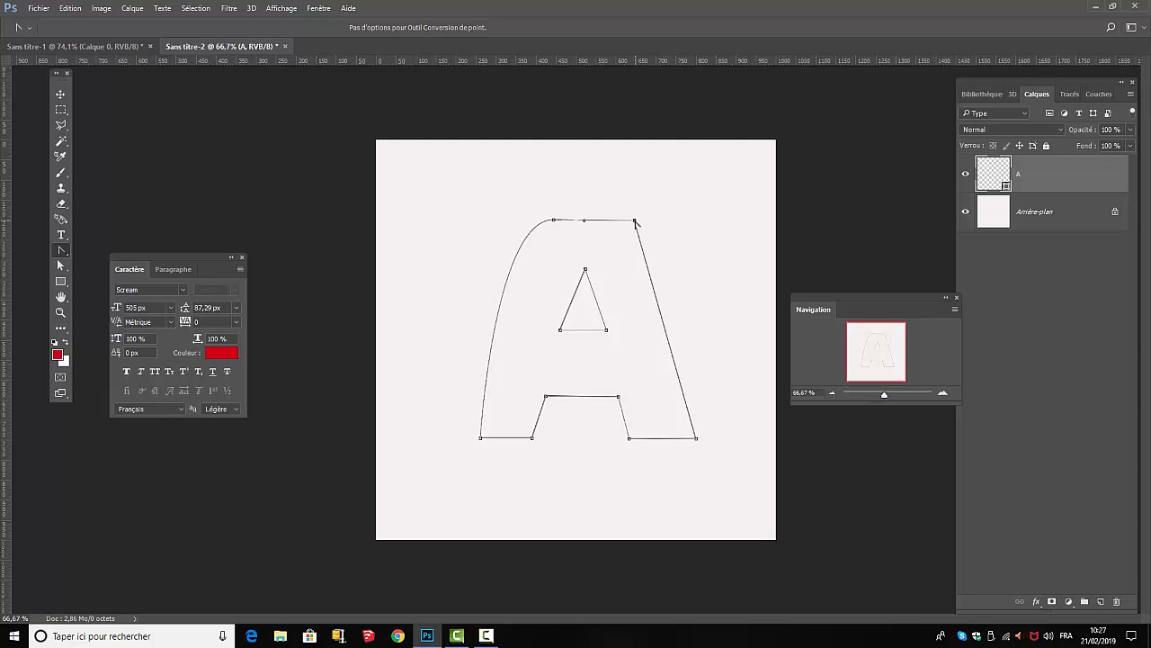
left_click_drag(635, 221, 677, 223)
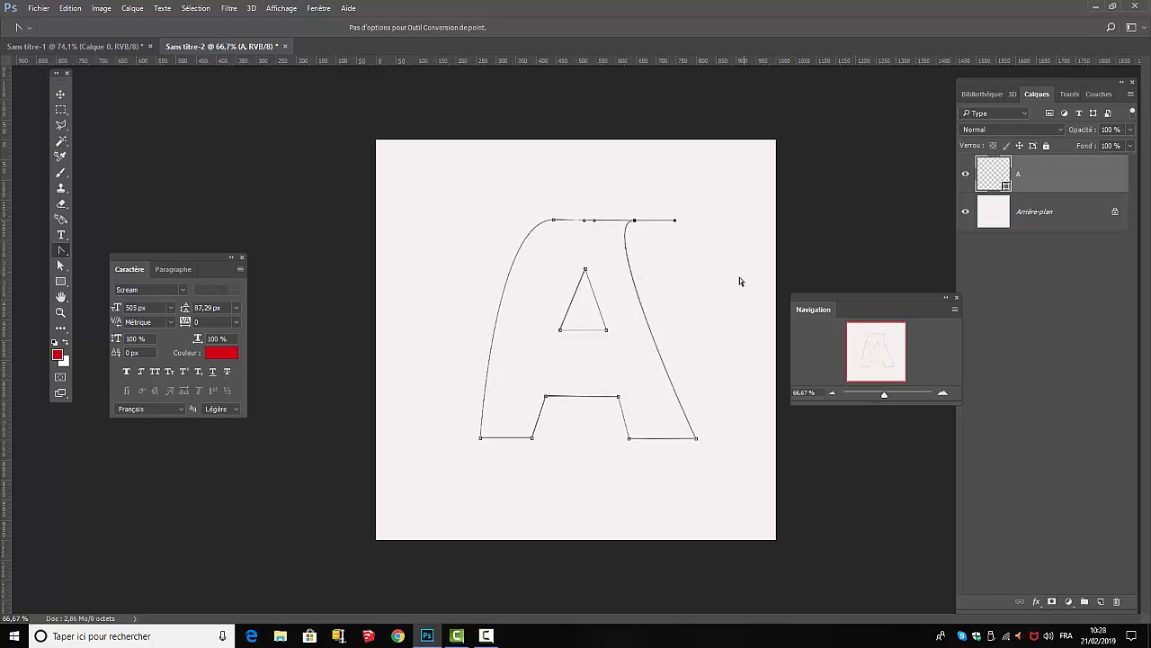
left_click(60, 265)
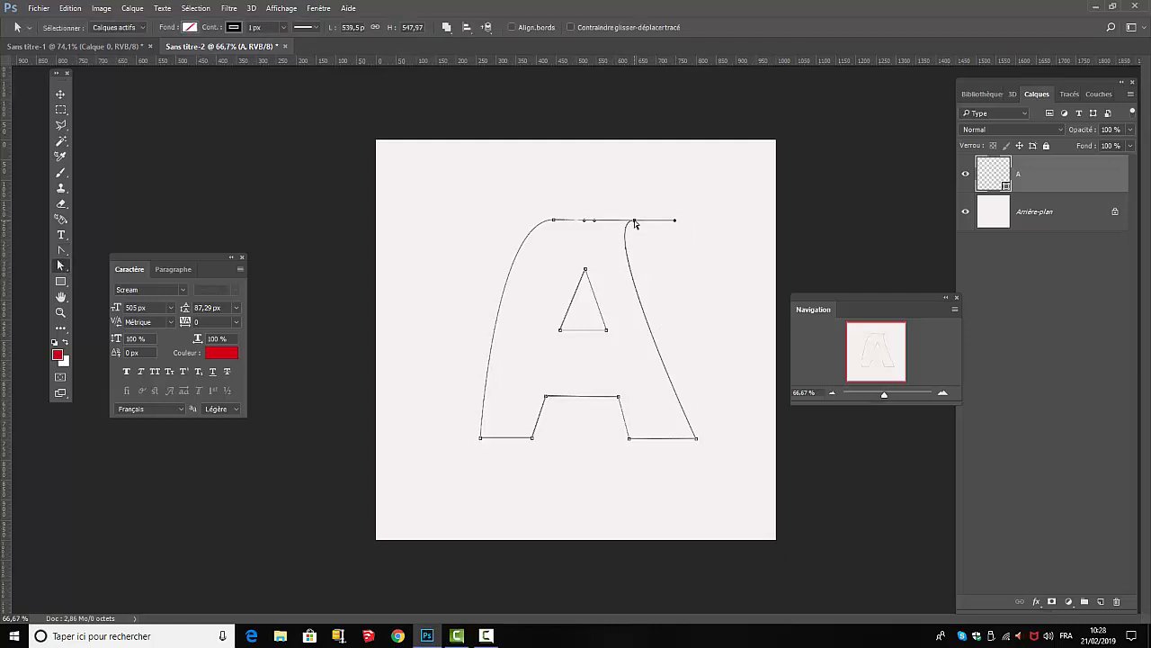
left_click_drag(636, 221, 653, 223)
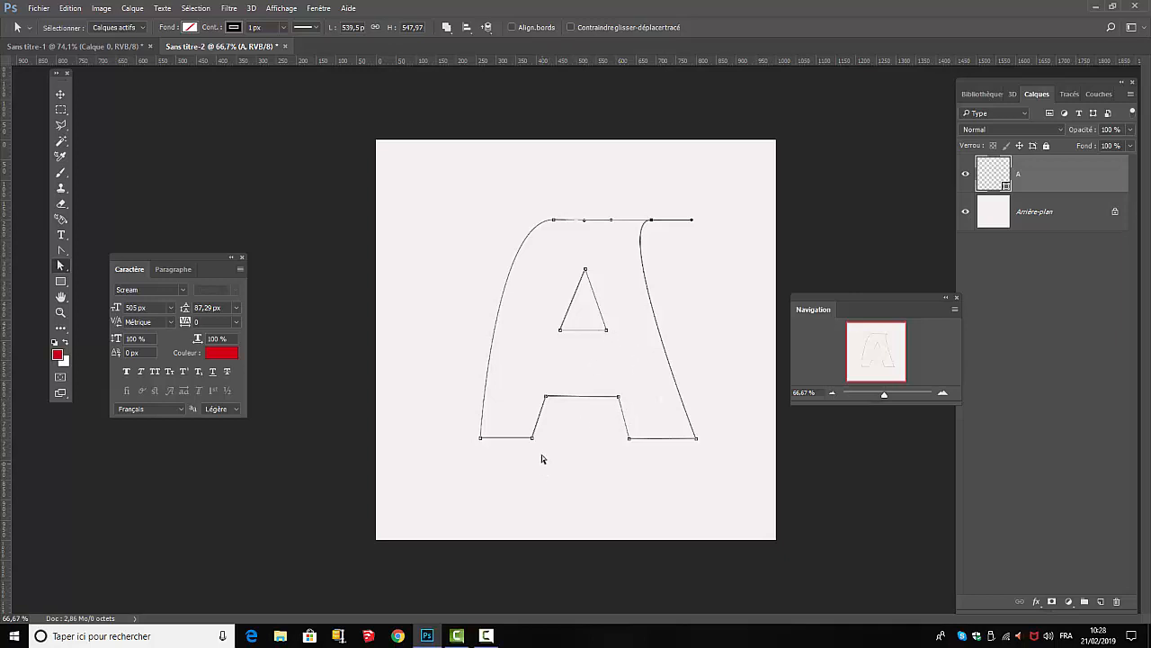
Step: Shift the right leg's inner bottom corner outward and raise both upper corners of the notch between the A's legs, leaving them nearly level
left_click(630, 439)
left_click_drag(630, 439, 636, 439)
left_click_drag(621, 396, 619, 388)
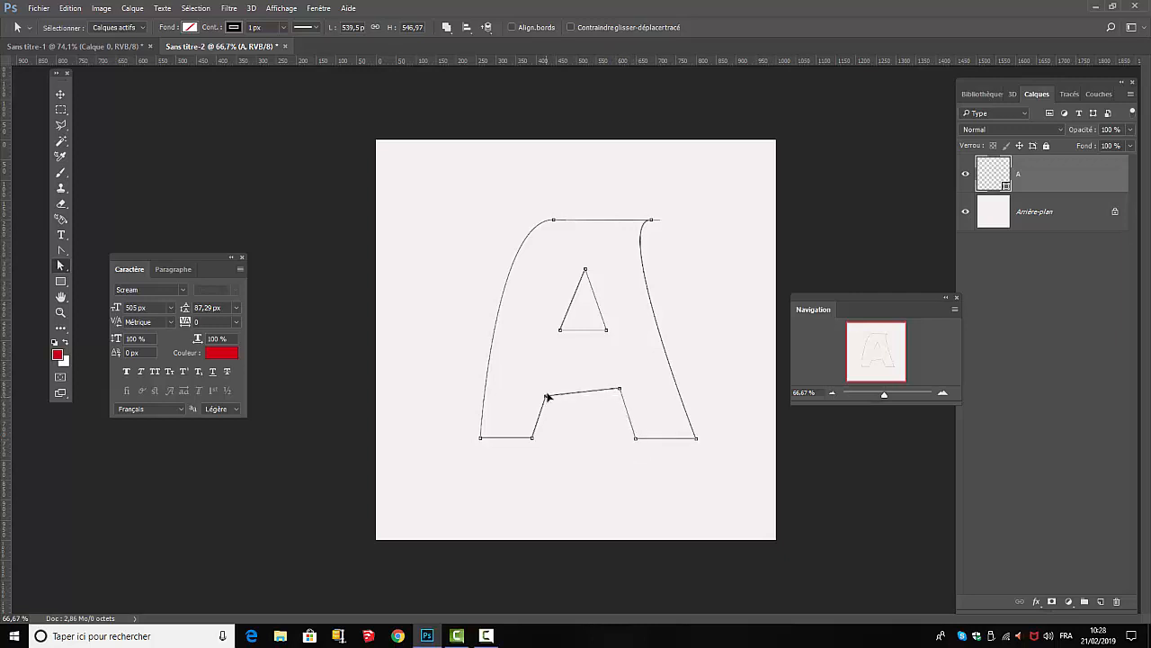
left_click_drag(547, 397, 552, 388)
left_click_drag(619, 388, 621, 385)
left_click_drag(551, 385, 548, 381)
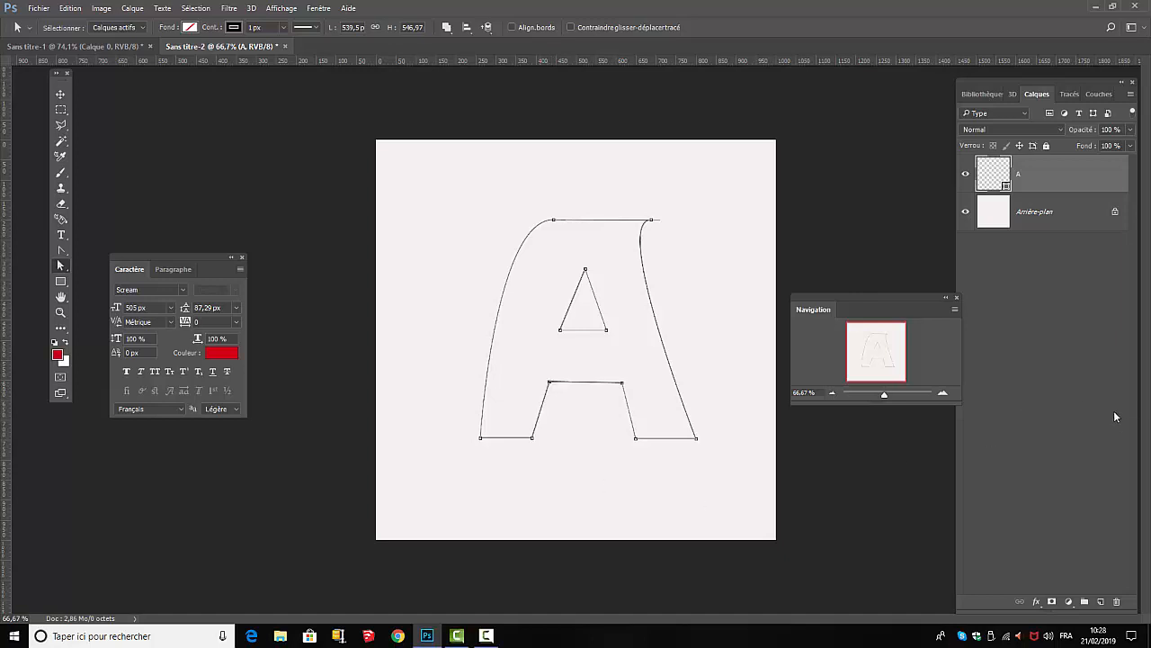
left_click(1081, 401)
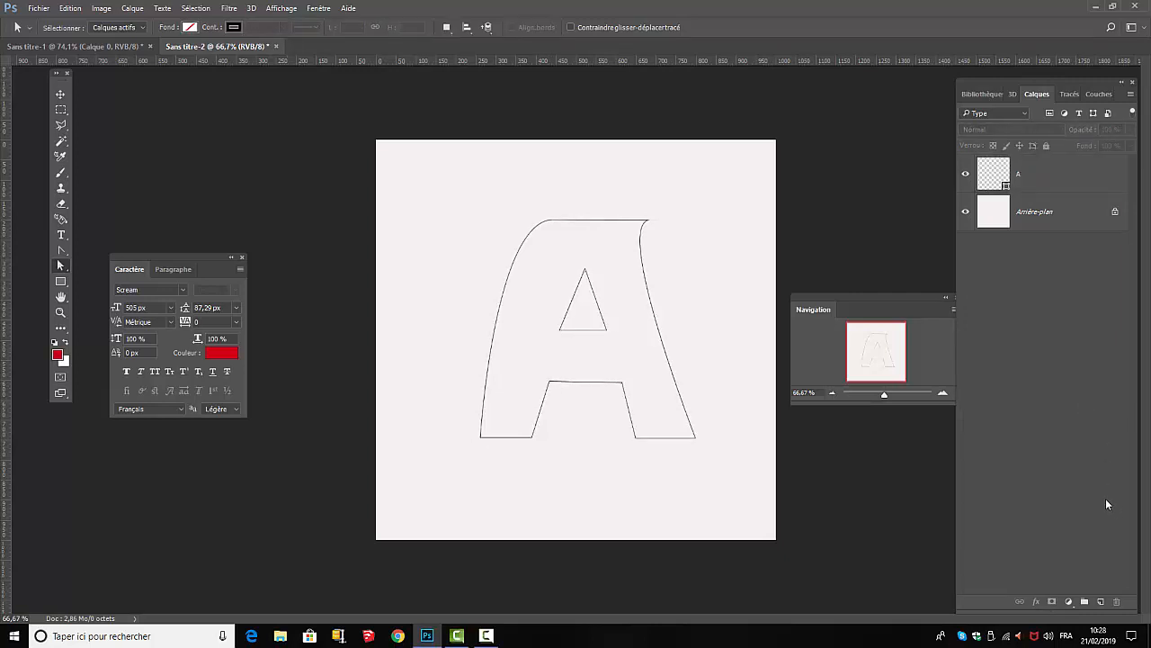
Step: Draw an unfilled rectangle about 322 × 52 px with a 1 px outline and place it directly on the A's top edge
left_click(61, 283)
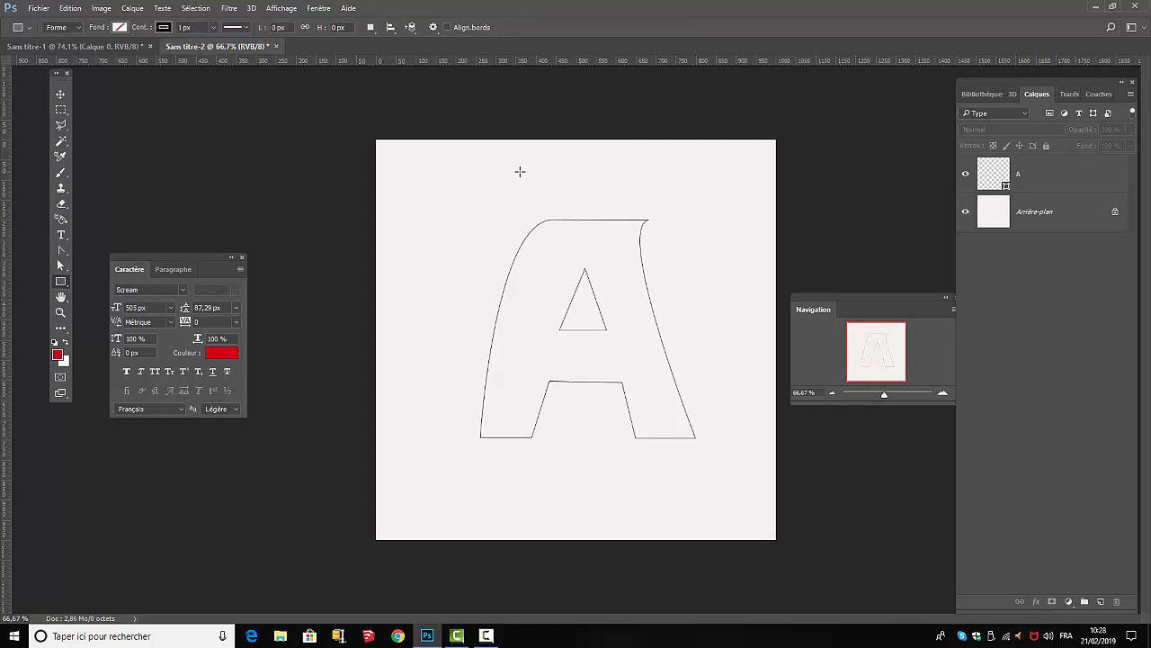
left_click_drag(520, 170, 587, 181)
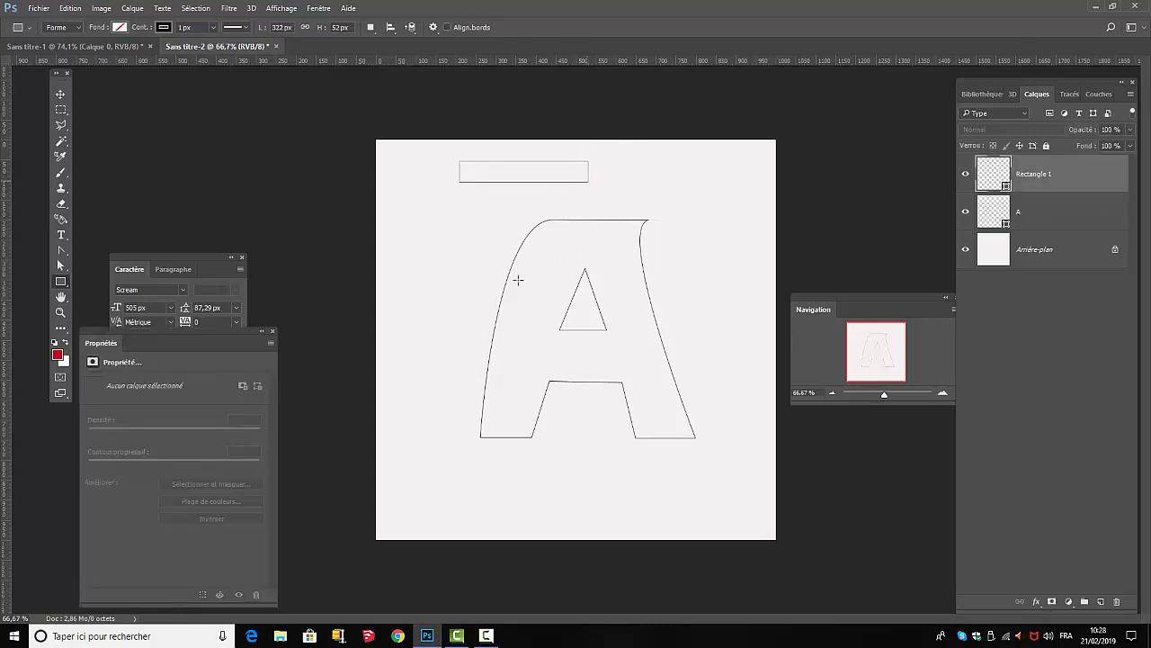
left_click(59, 93)
left_click_drag(547, 173, 622, 211)
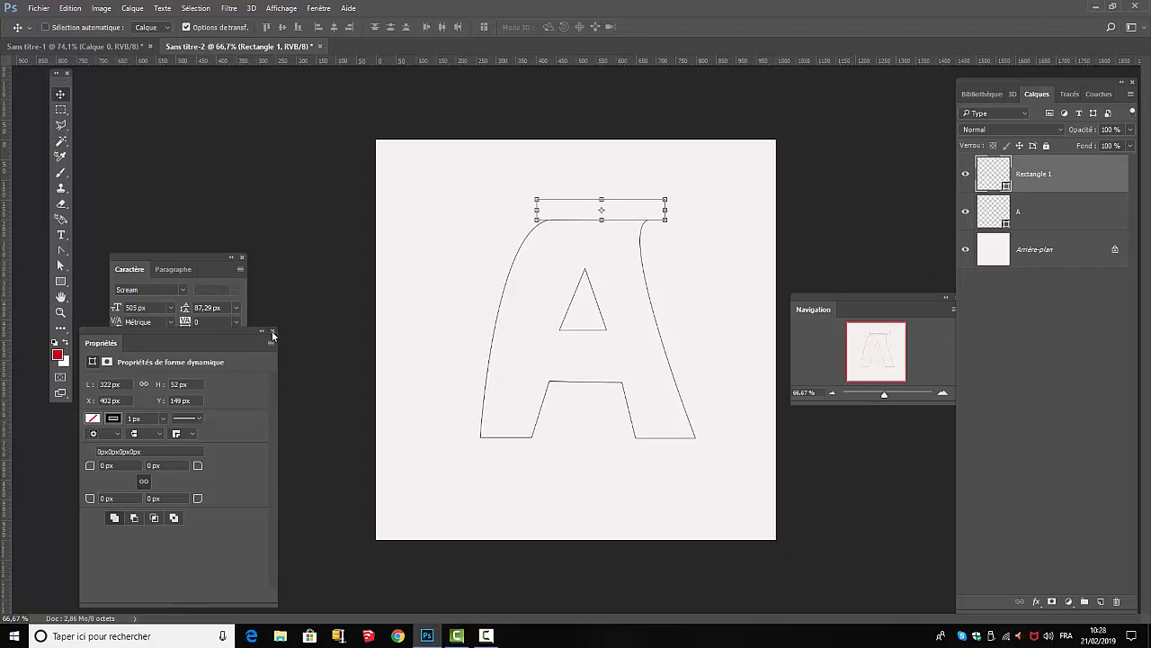
left_click(273, 334)
Step: Narrow the rectangle on the A's top edge to about 241 px by moving its left and right ends inward
left_click(61, 265)
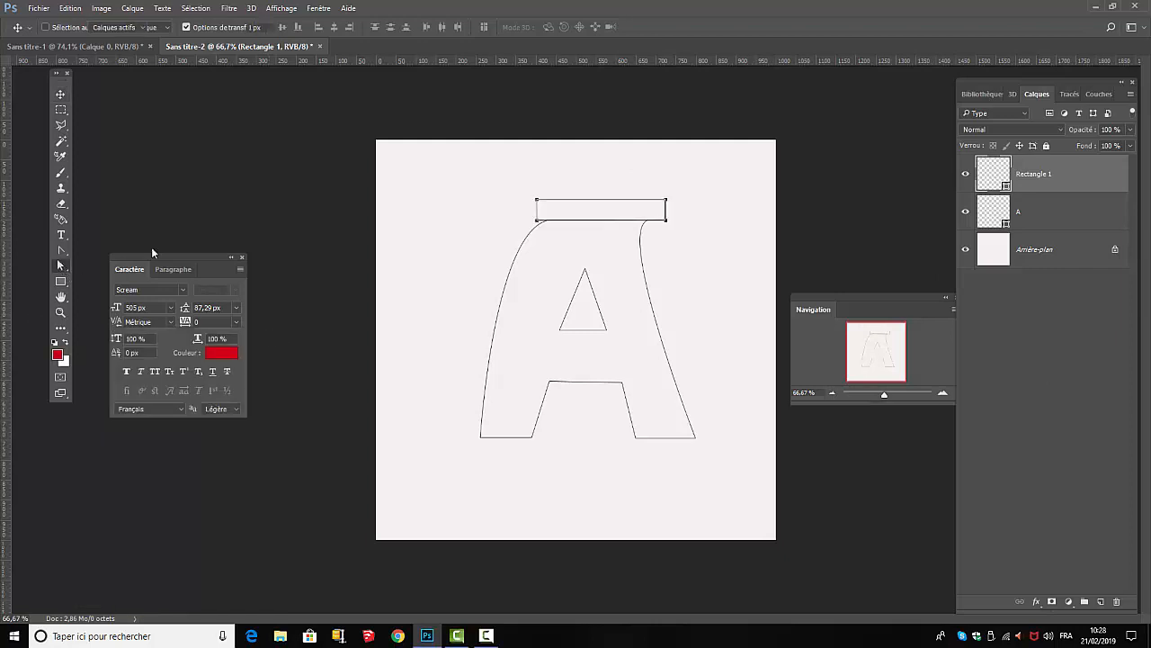
left_click_drag(514, 189, 552, 210)
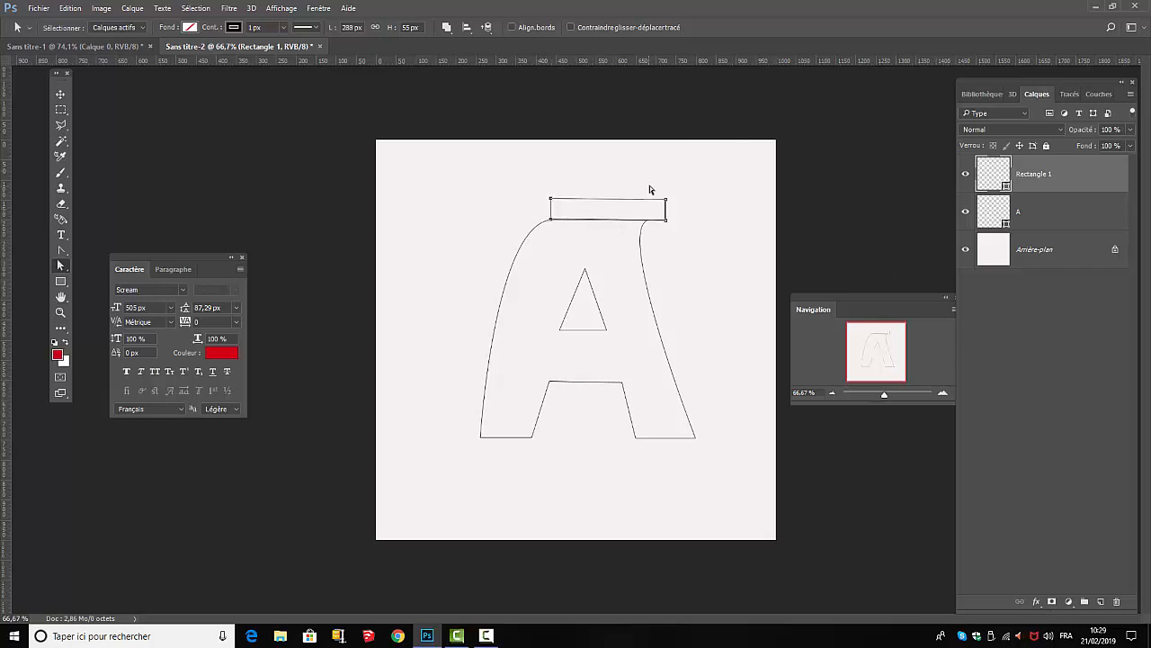
left_click_drag(650, 186, 647, 213)
left_click_drag(884, 395, 896, 396)
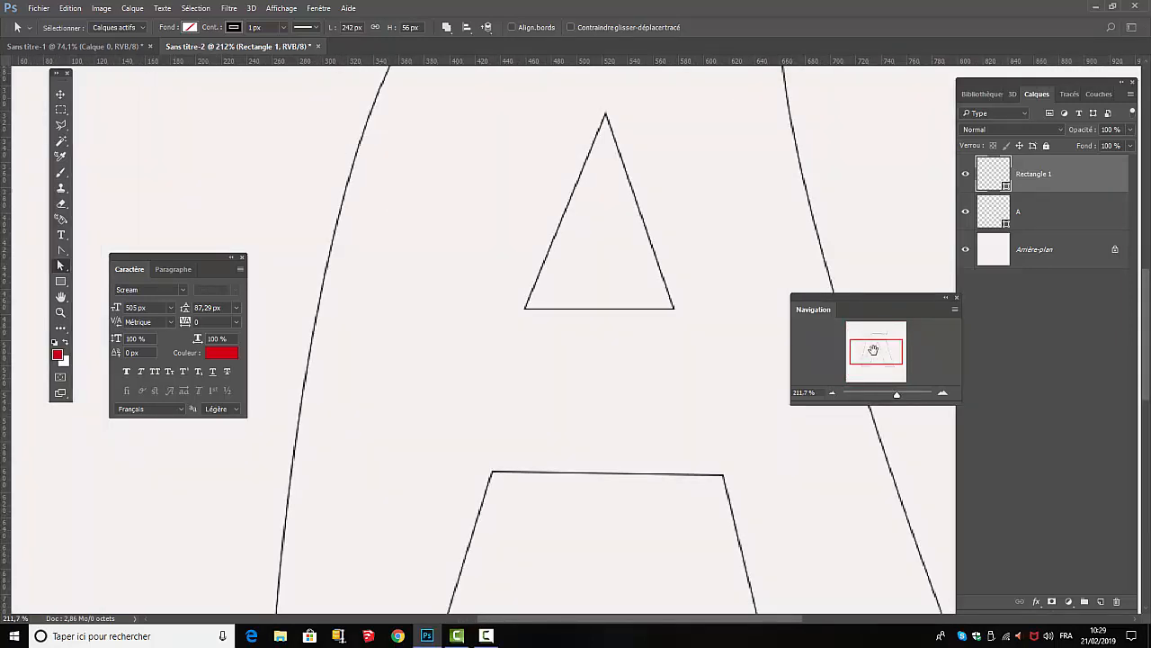
left_click_drag(874, 350, 879, 329)
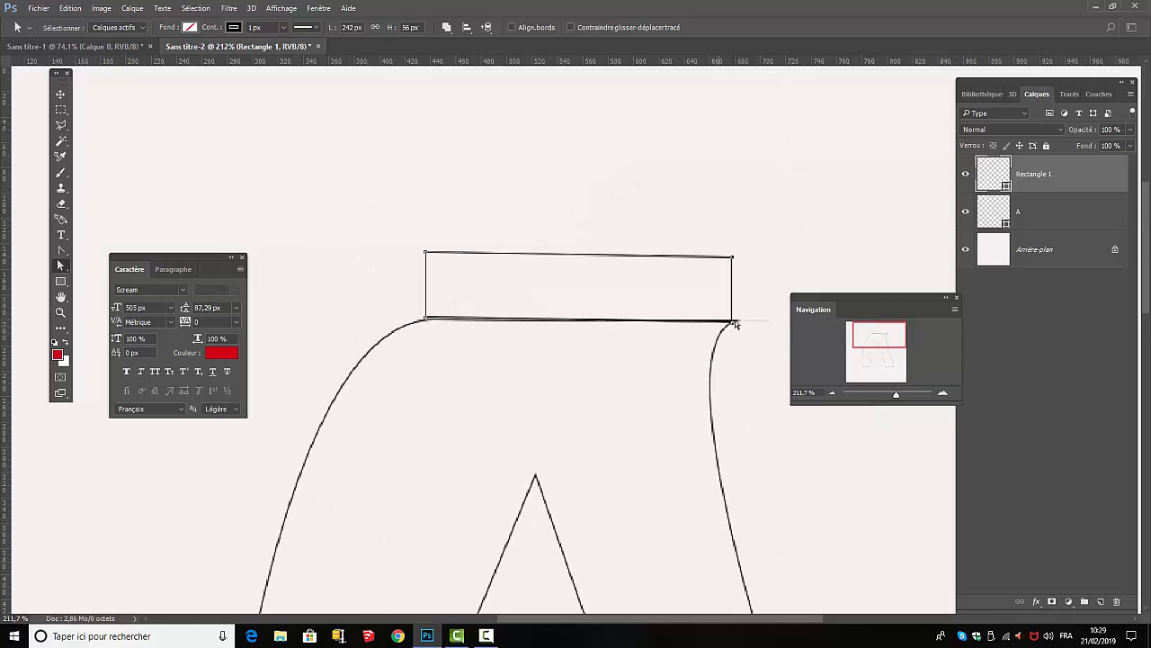
left_click_drag(732, 322, 730, 319)
Step: Add short handles to the top rectangle's lower-right corner with Convert Point, then shift its right side out to the A's upper-right tip
left_click(61, 250)
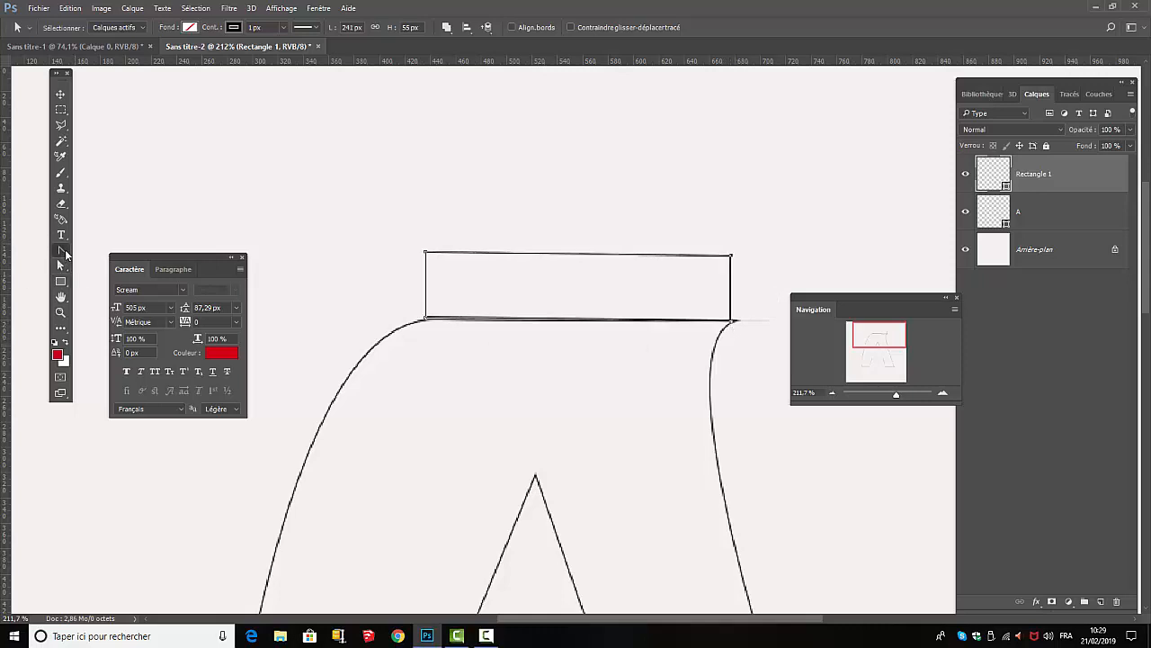
mouse_move(730, 321)
left_mouse_down()
mouse_move(743, 322)
mouse_move(725, 311)
mouse_move(717, 327)
mouse_move(725, 314)
mouse_move(737, 329)
mouse_move(711, 324)
mouse_move(733, 315)
left_mouse_up()
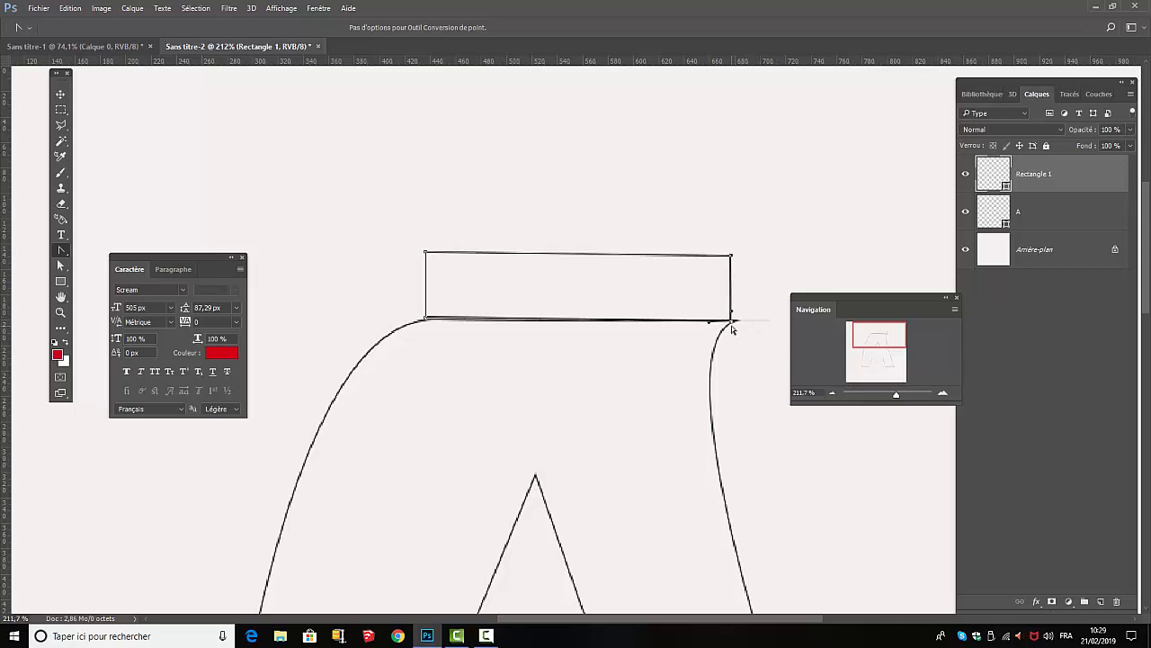
left_click(60, 266)
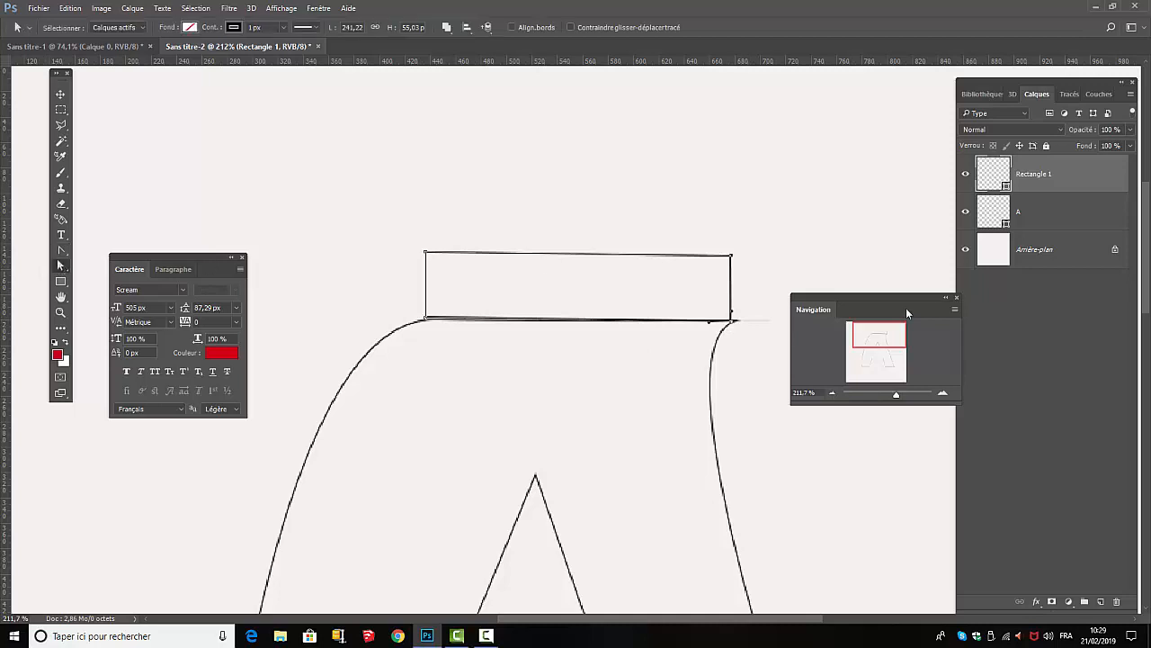
left_click_drag(730, 321, 738, 318)
left_click(1121, 377)
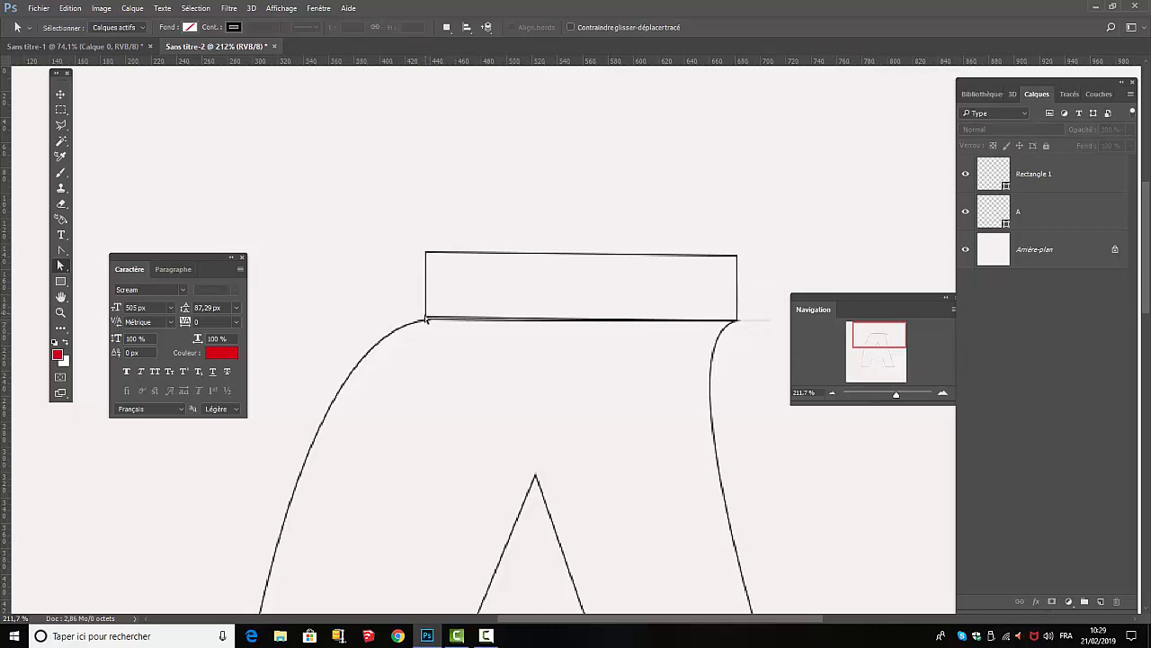
Step: Align the top rectangle's lower-left corner with the A's upper-left anchor point
left_click_drag(421, 244, 427, 317)
left_click(1054, 184)
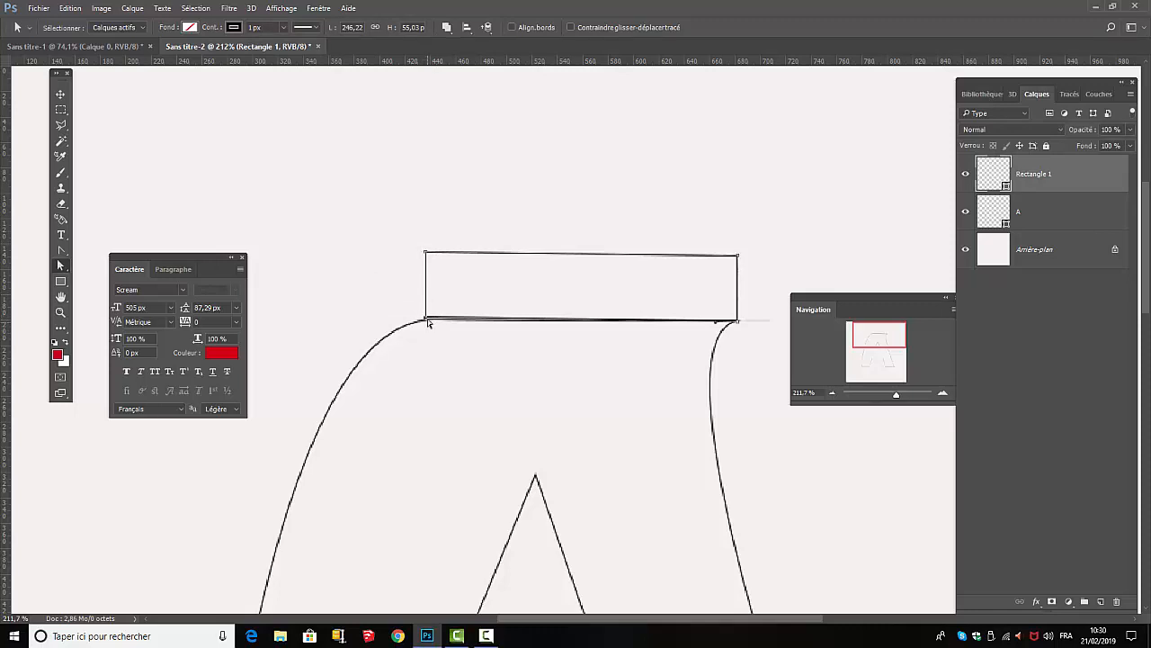
left_click_drag(427, 323, 424, 321)
left_click(1073, 432)
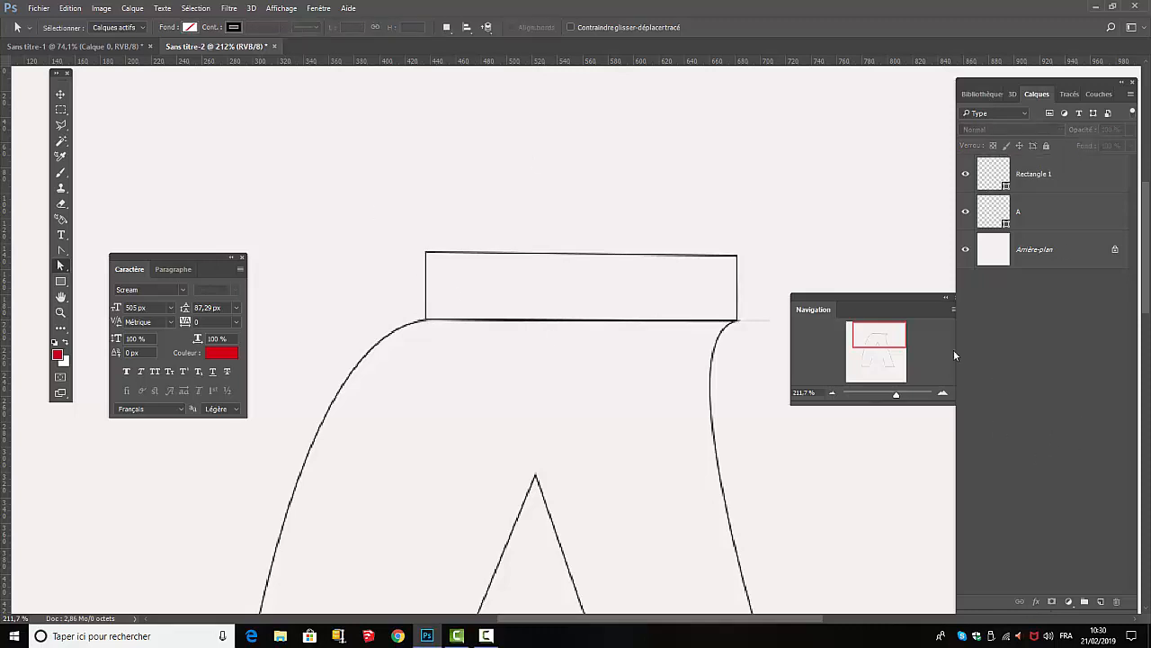
Step: Move the Layers panel higher and shorten it to free space over the canvas
left_click_drag(878, 337, 869, 373)
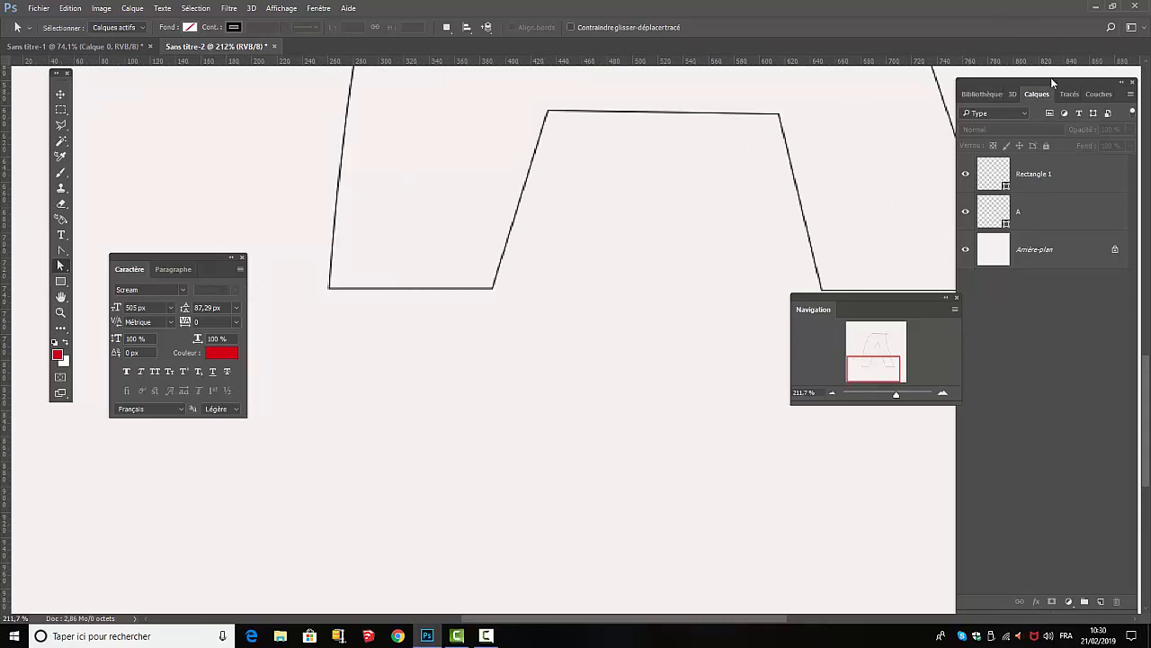
left_click_drag(1050, 77, 1044, 34)
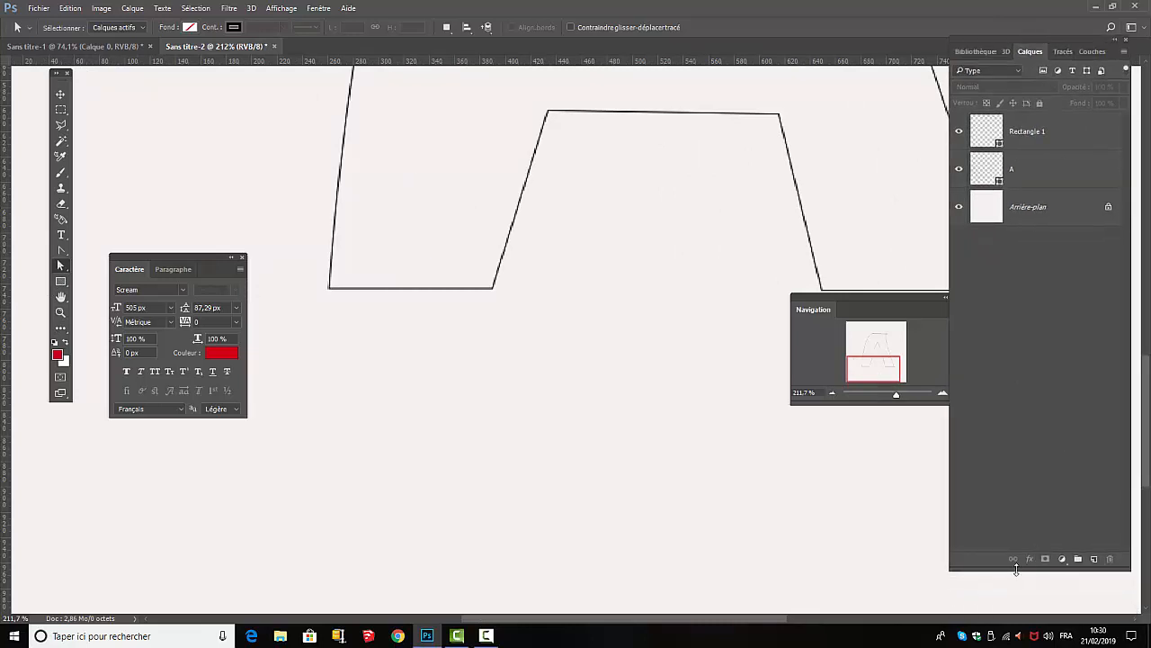
left_click_drag(1017, 573, 1052, 421)
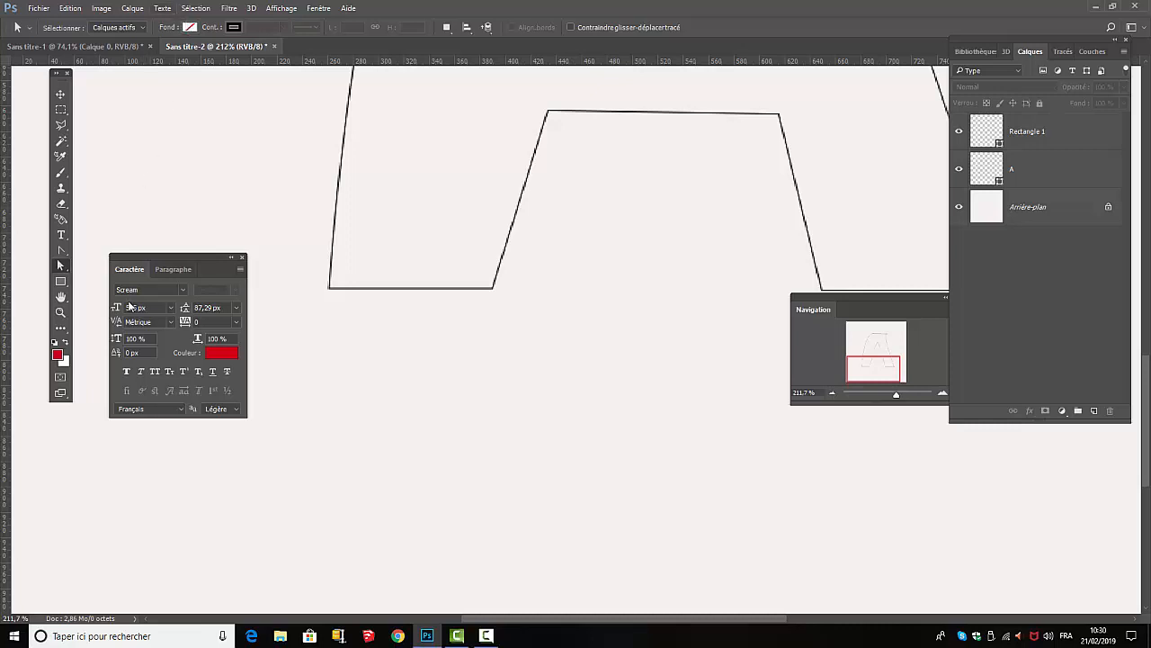
Step: Draw a second rectangle about 115 × 55 px and place it directly below the A's left leg, flush with the outer corner
left_click(60, 283)
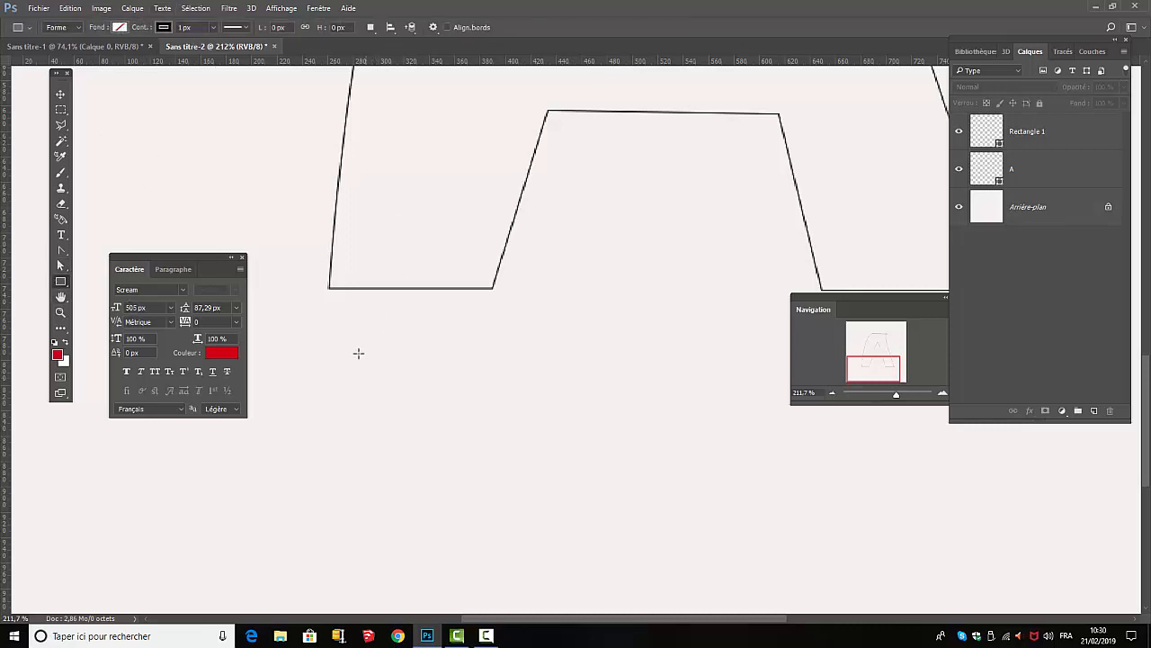
left_click_drag(326, 322, 397, 356)
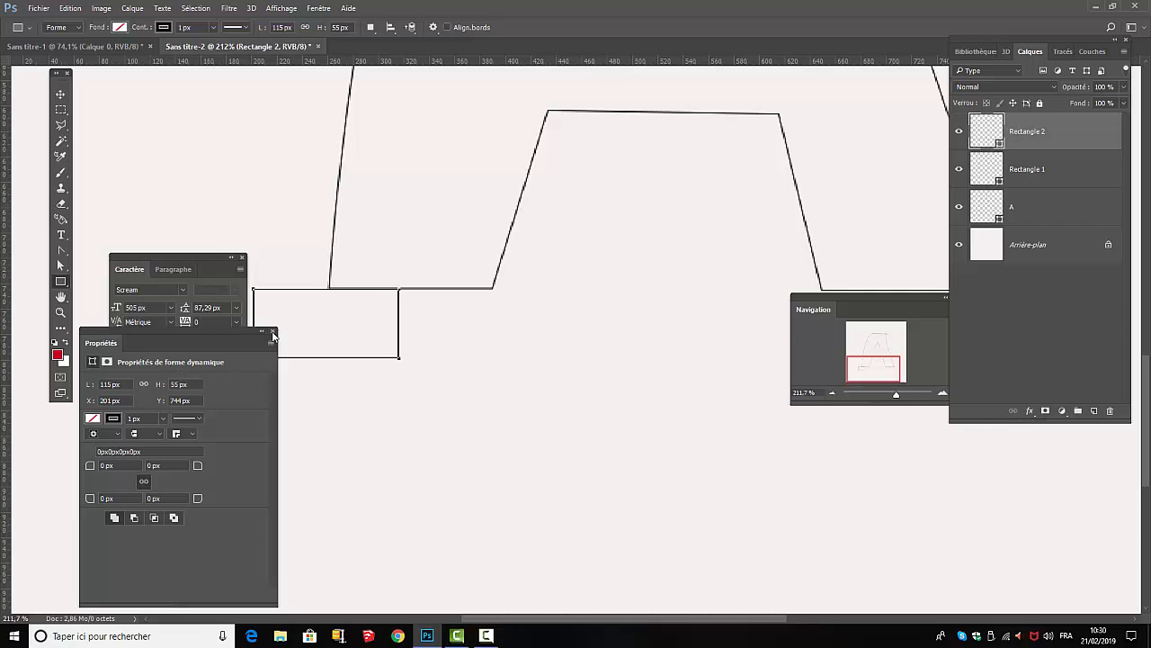
left_click(273, 332)
left_click(60, 94)
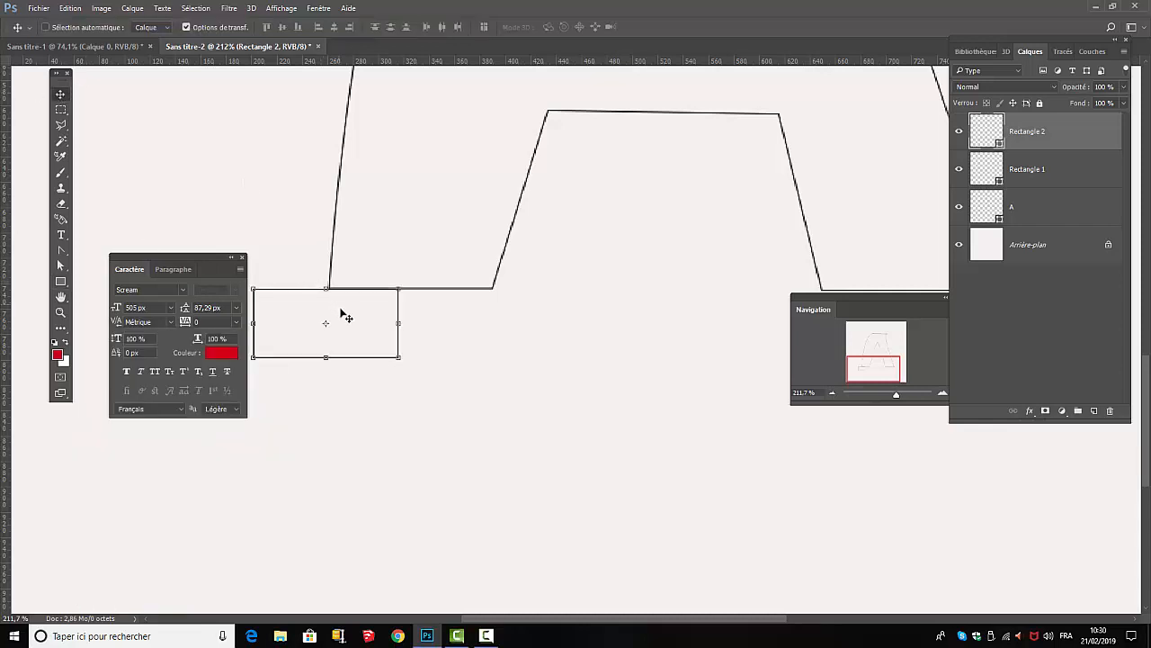
left_click_drag(341, 311, 417, 305)
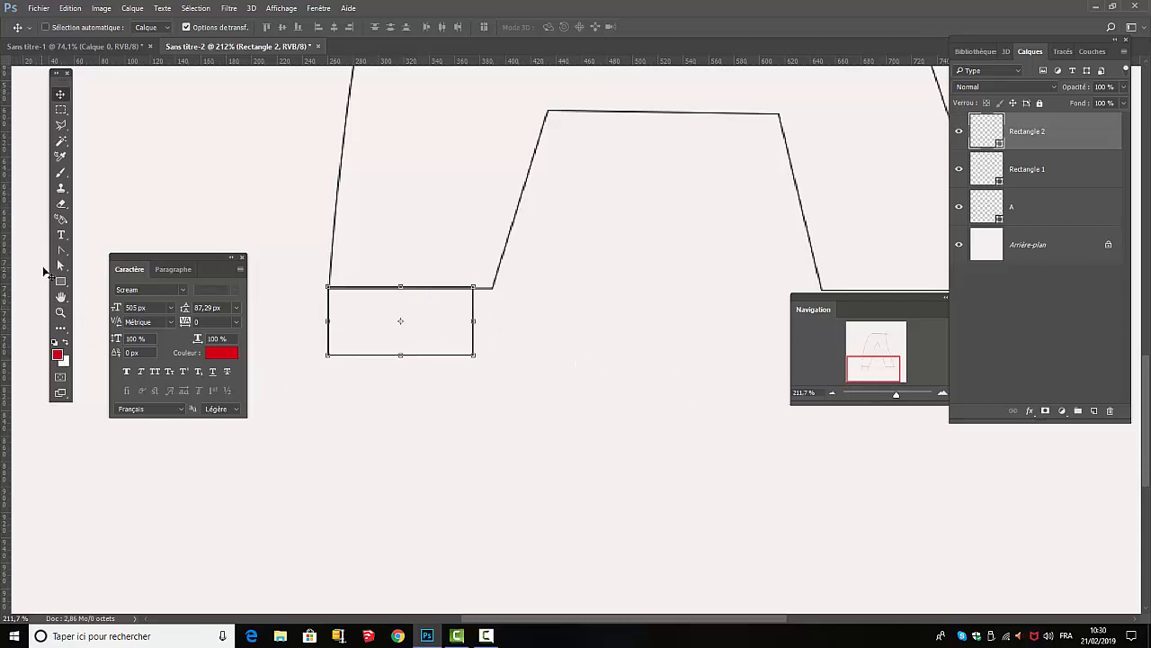
Step: Widen the lower rectangle to about 130 px and align its upper corners with the bottom corners of the left leg
left_click(60, 265)
mouse_move(490, 314)
left_mouse_down()
mouse_move(489, 268)
mouse_move(474, 322)
mouse_move(492, 318)
left_mouse_up()
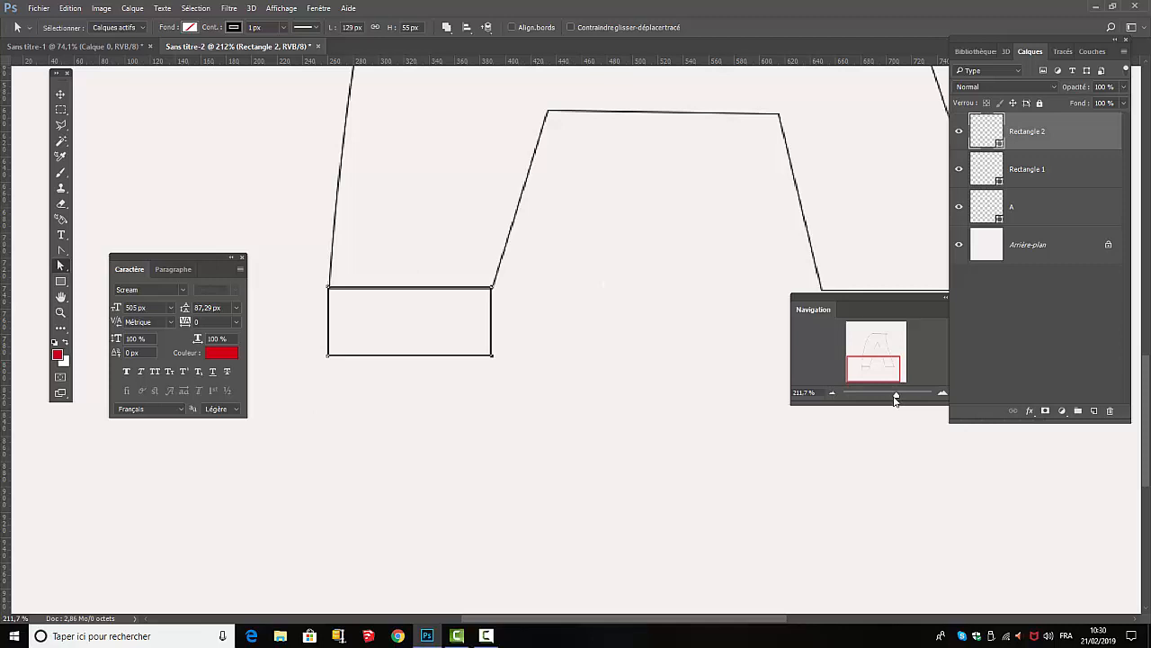
left_click_drag(896, 399, 871, 369)
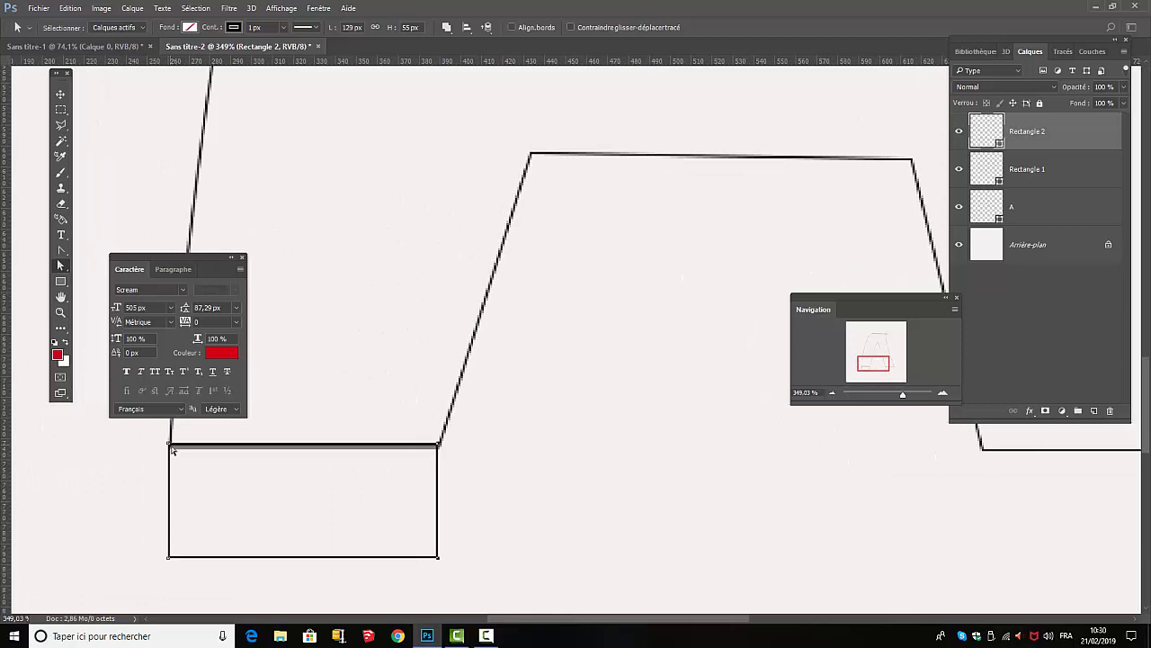
left_click_drag(171, 450, 172, 448)
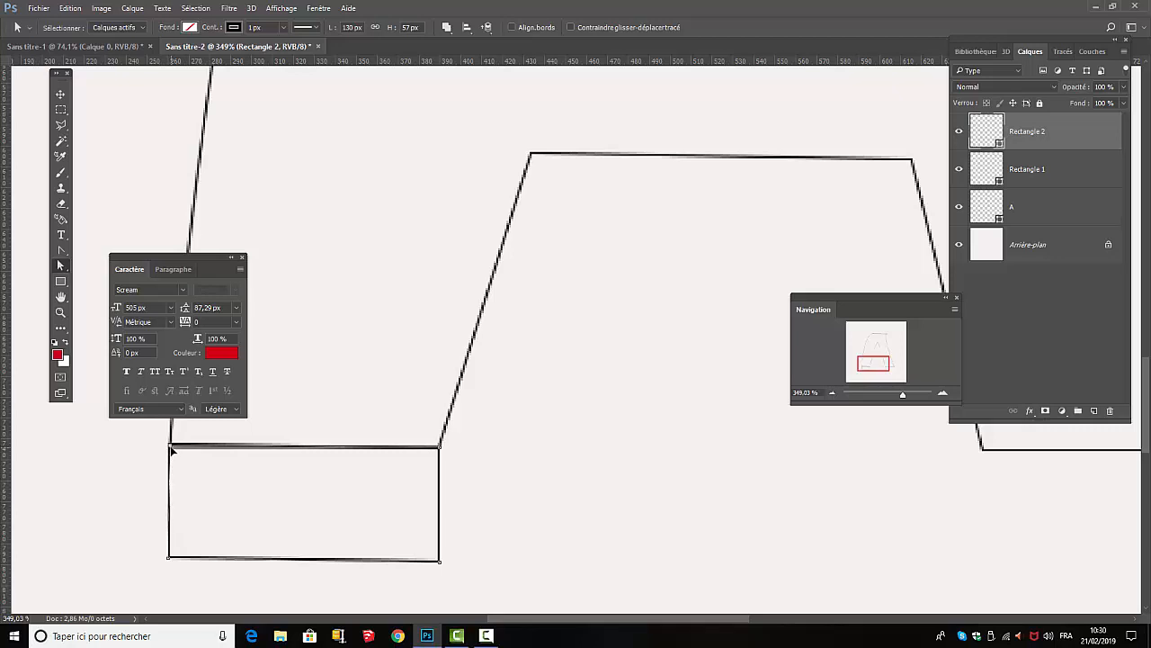
left_click(438, 450)
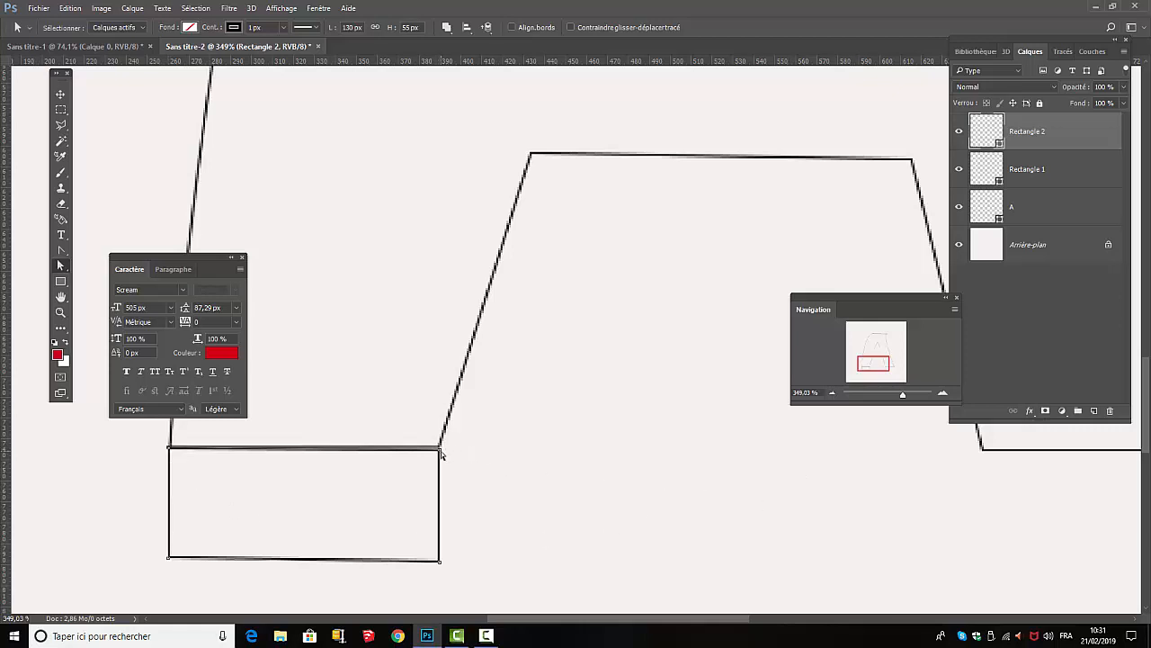
key("ctrl+z")
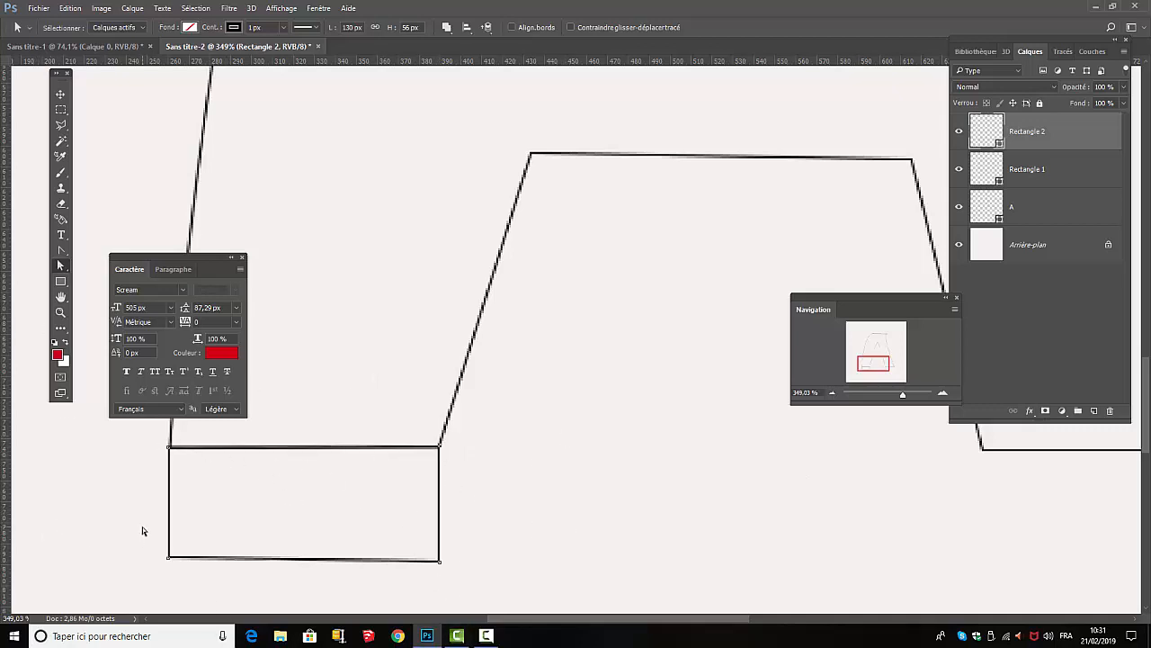
Step: Shift the lower rectangle's bottom edge about 68 px left and 23 px up to form a slanted parallelogram
left_click_drag(142, 526, 490, 586)
left_click_drag(903, 398, 892, 395)
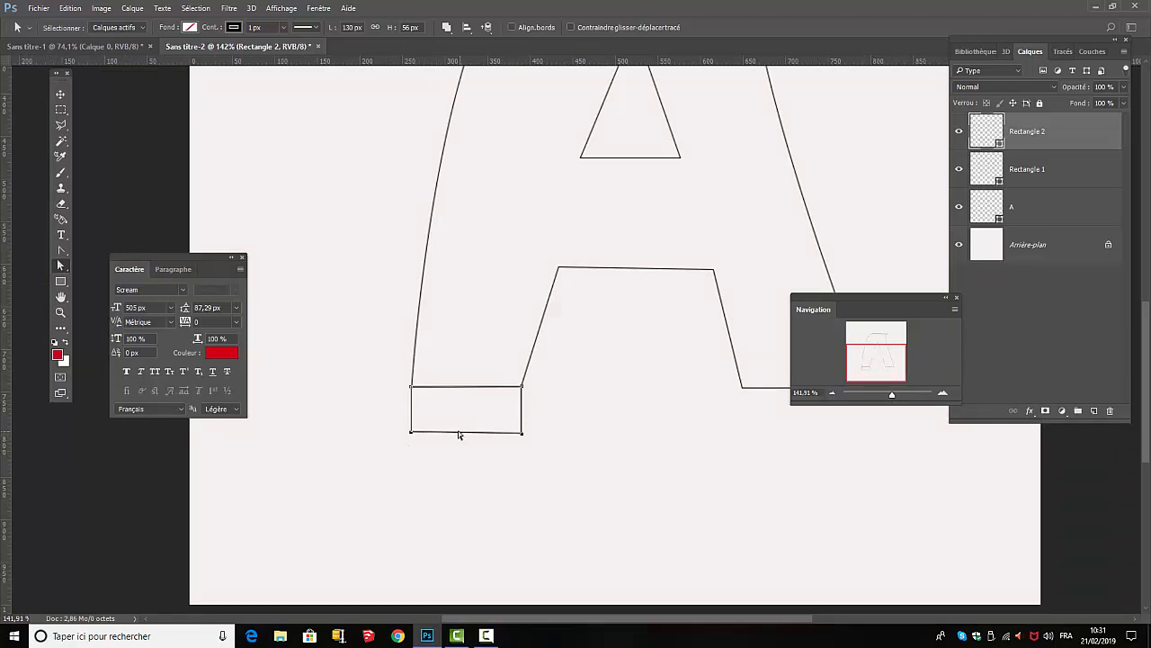
left_click_drag(459, 431, 403, 414)
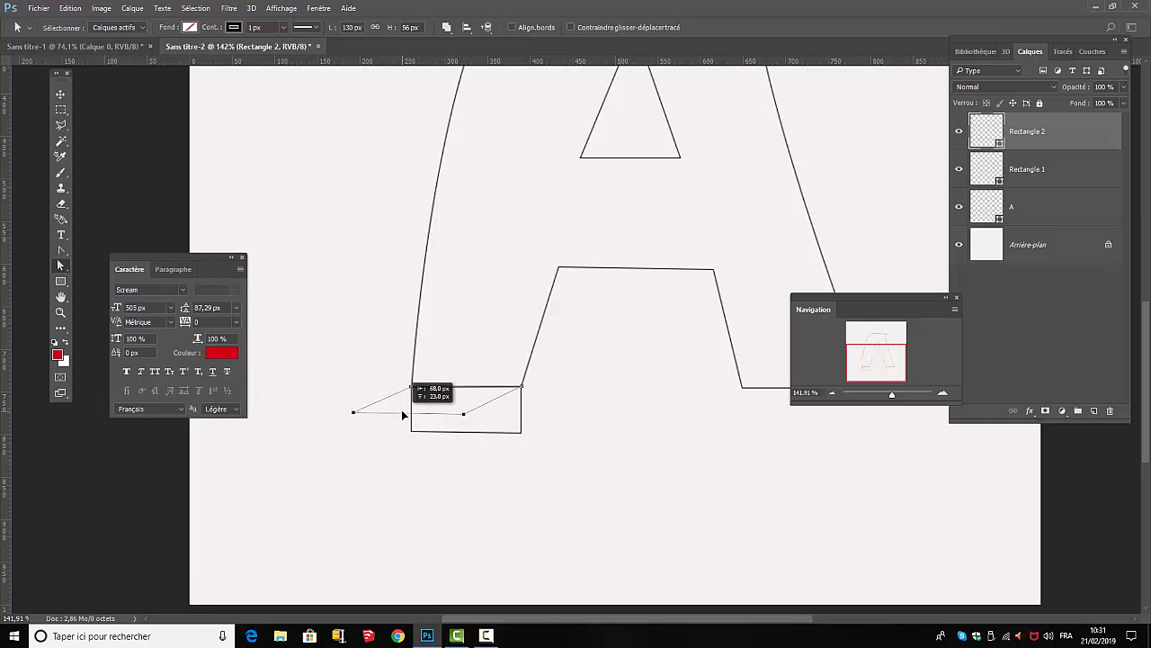
left_click_drag(402, 410, 402, 410)
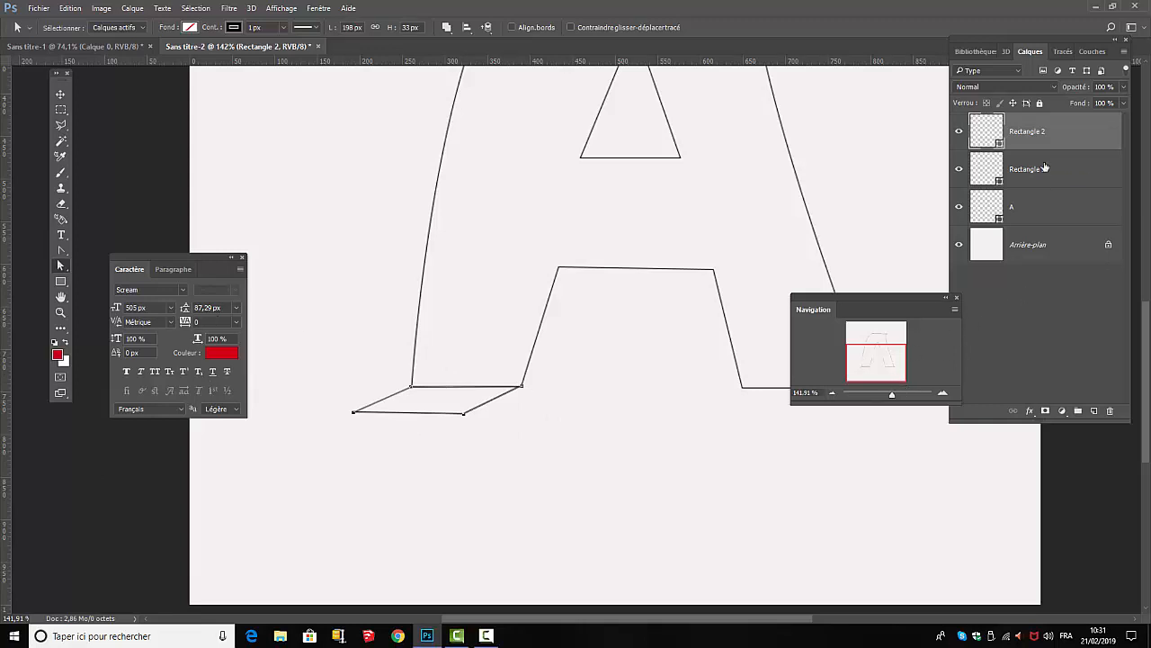
Step: Duplicate the slanted parallelogram's layer and place the copy under the A's right leg, aligned with its inner bottom corner
key("ctrl+j")
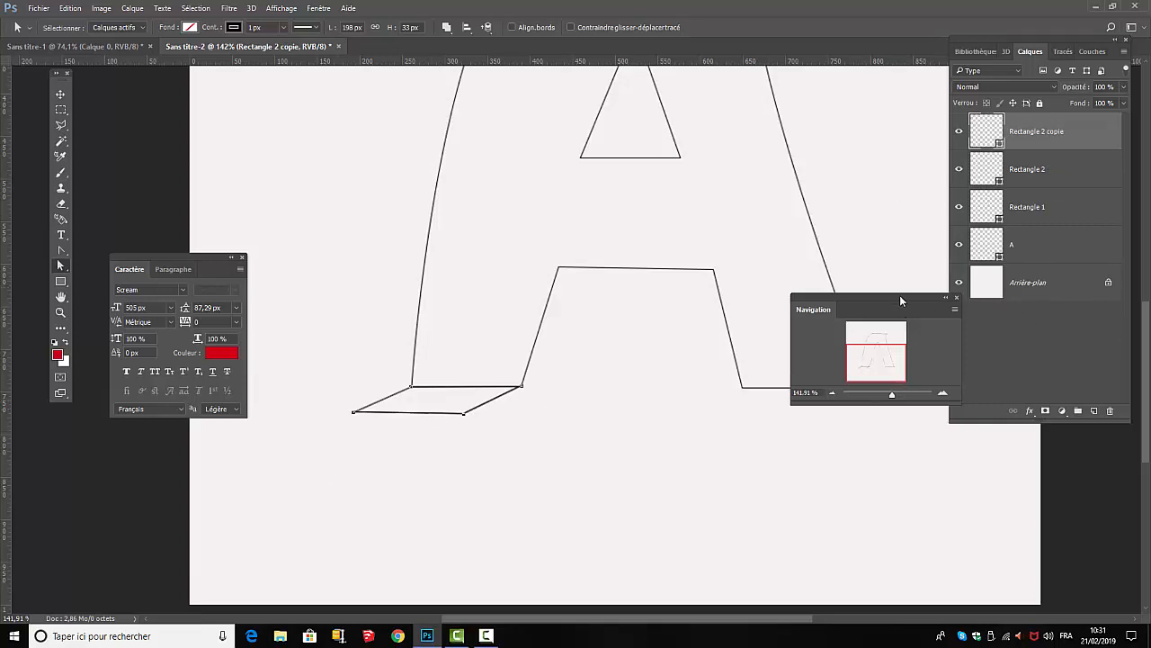
left_click_drag(901, 298, 617, 486)
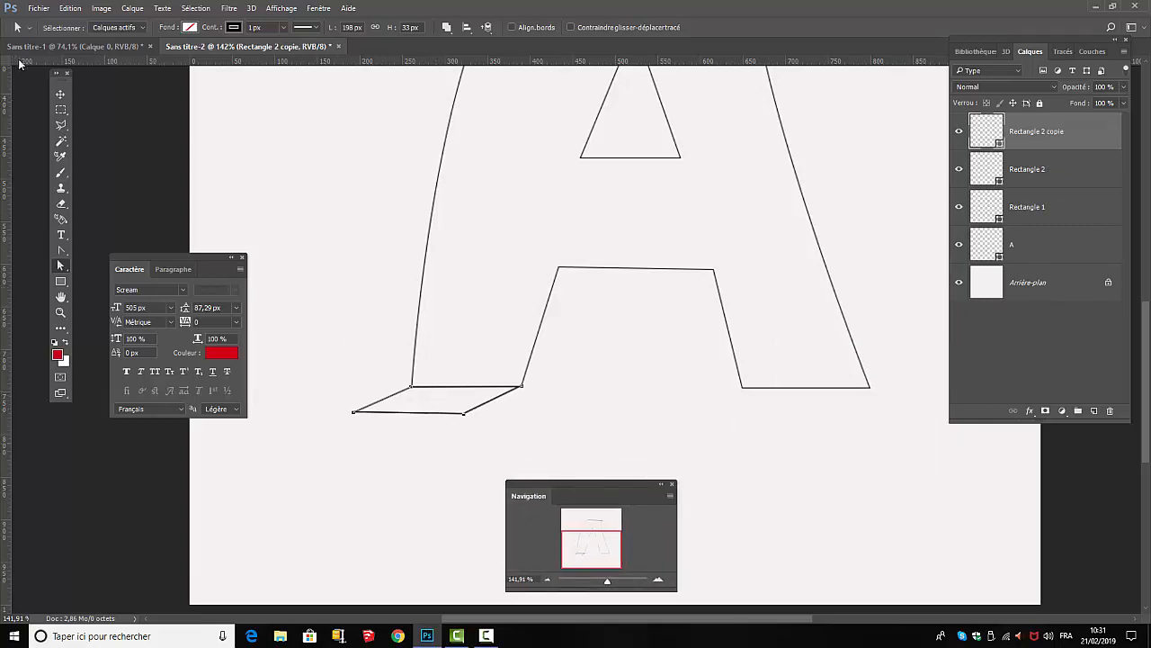
left_click(62, 95)
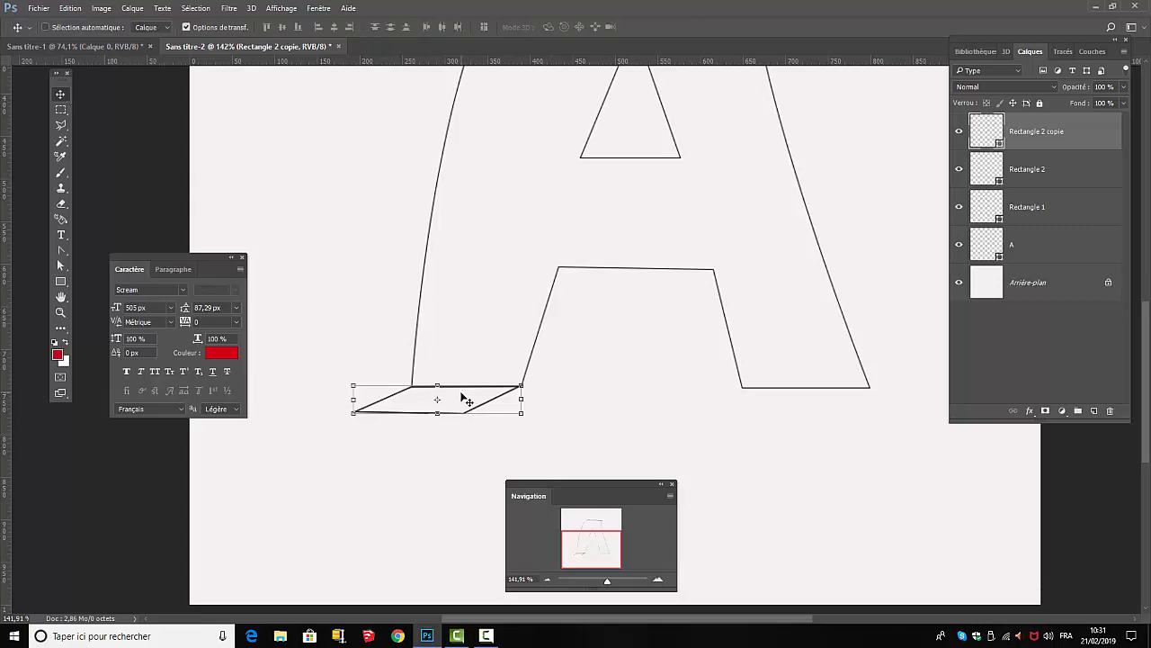
left_click_drag(465, 399, 794, 398)
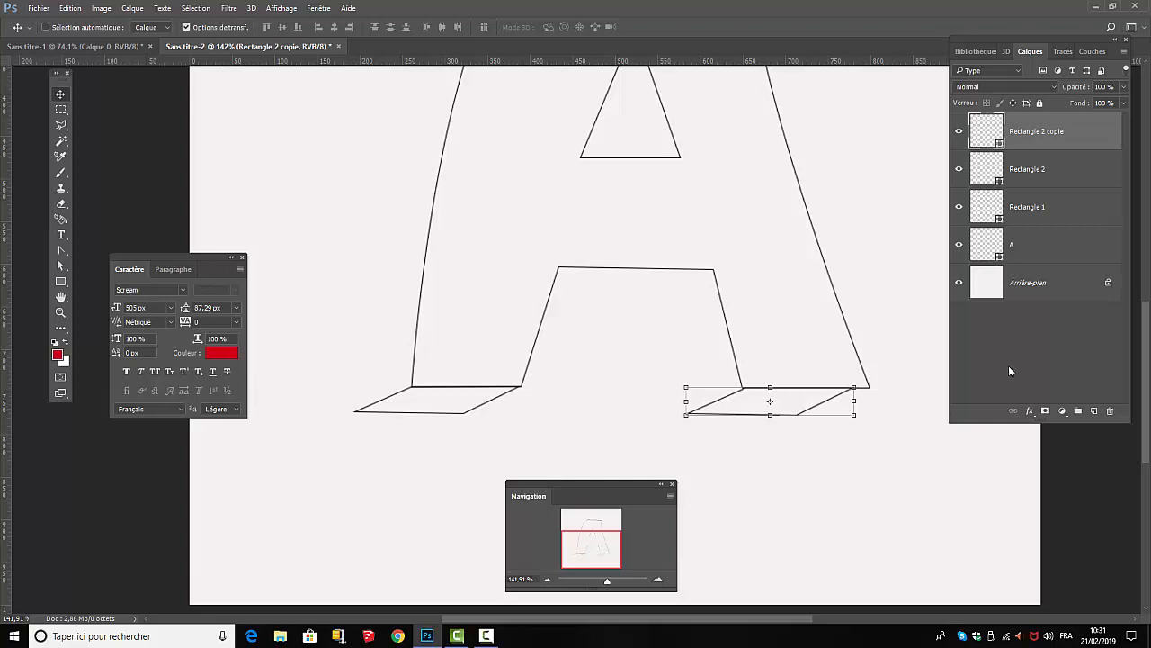
Step: Stretch the parallelogram under the right leg to about 216 px wide, aligning its upper outer corner with the leg's outer bottom corner
left_click(62, 265)
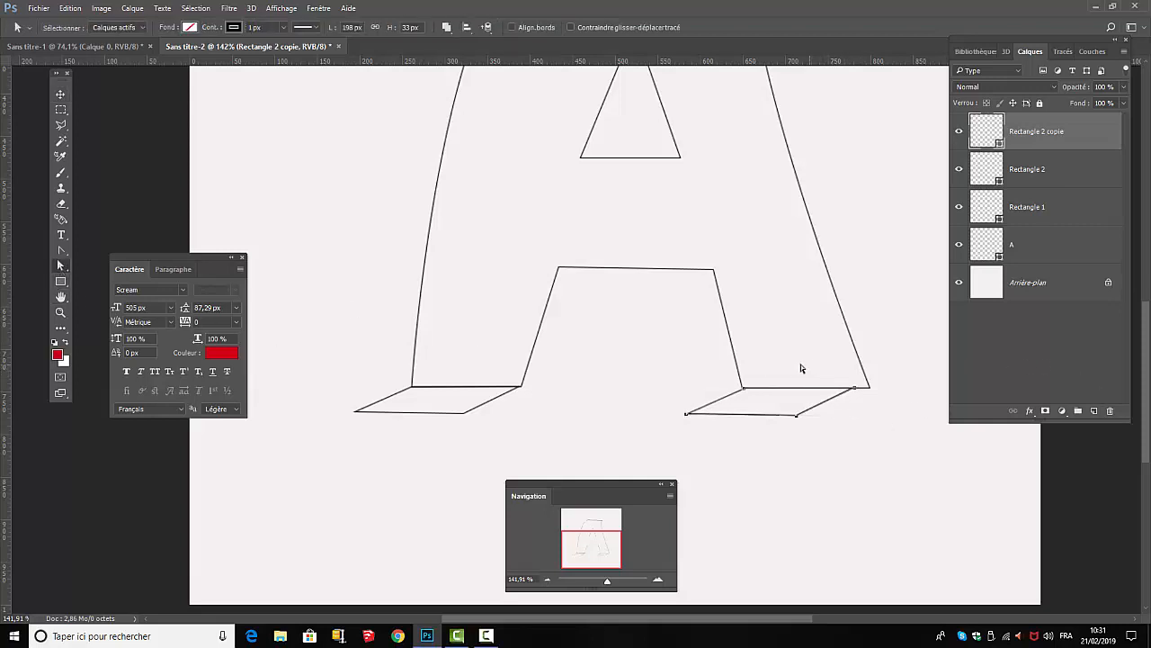
left_click_drag(800, 365, 859, 451)
left_click_drag(819, 409, 832, 412)
left_click_drag(609, 582, 614, 551)
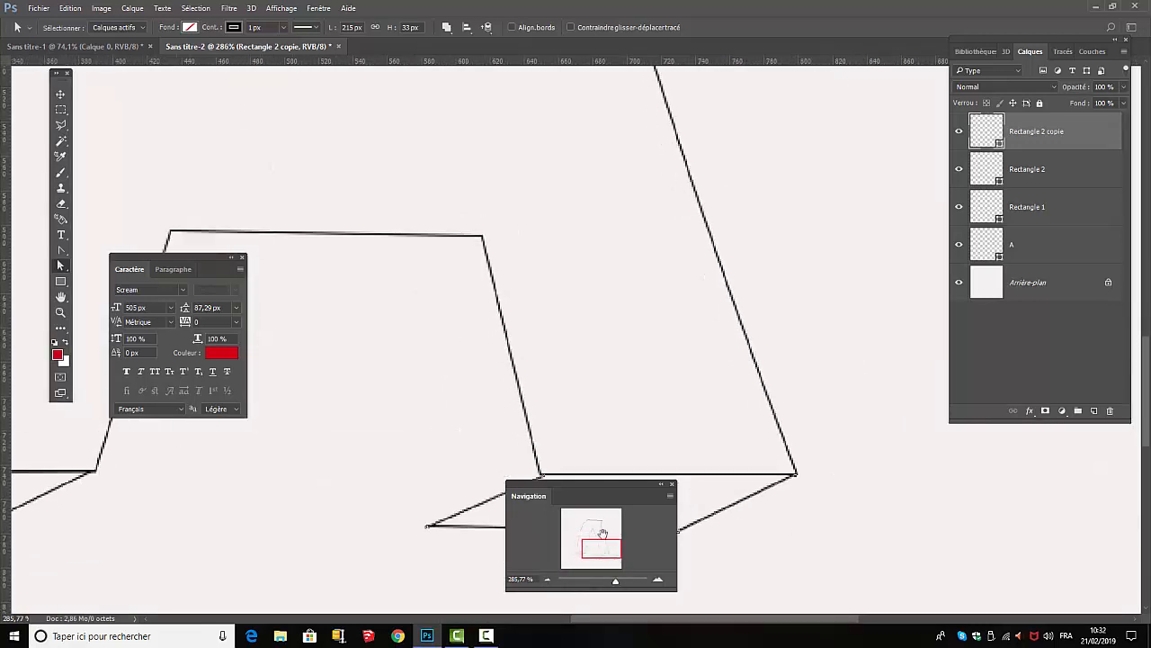
left_click_drag(605, 484, 465, 306)
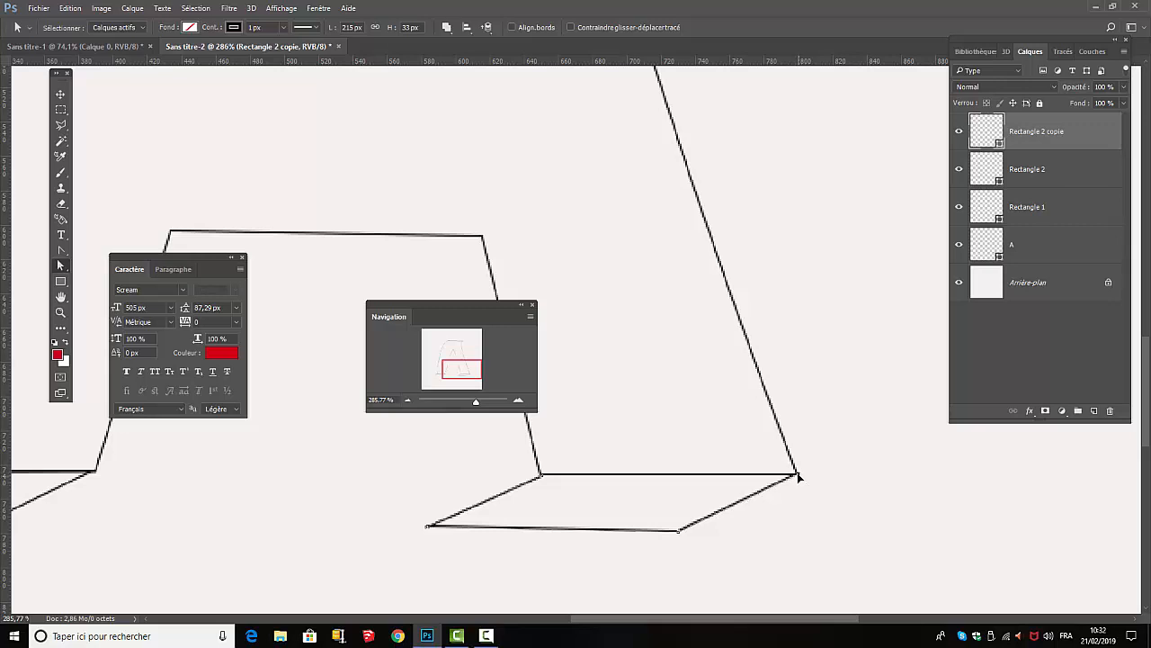
left_click_drag(798, 474, 797, 474)
left_click_drag(476, 401, 457, 394)
left_click_drag(468, 304, 968, 450)
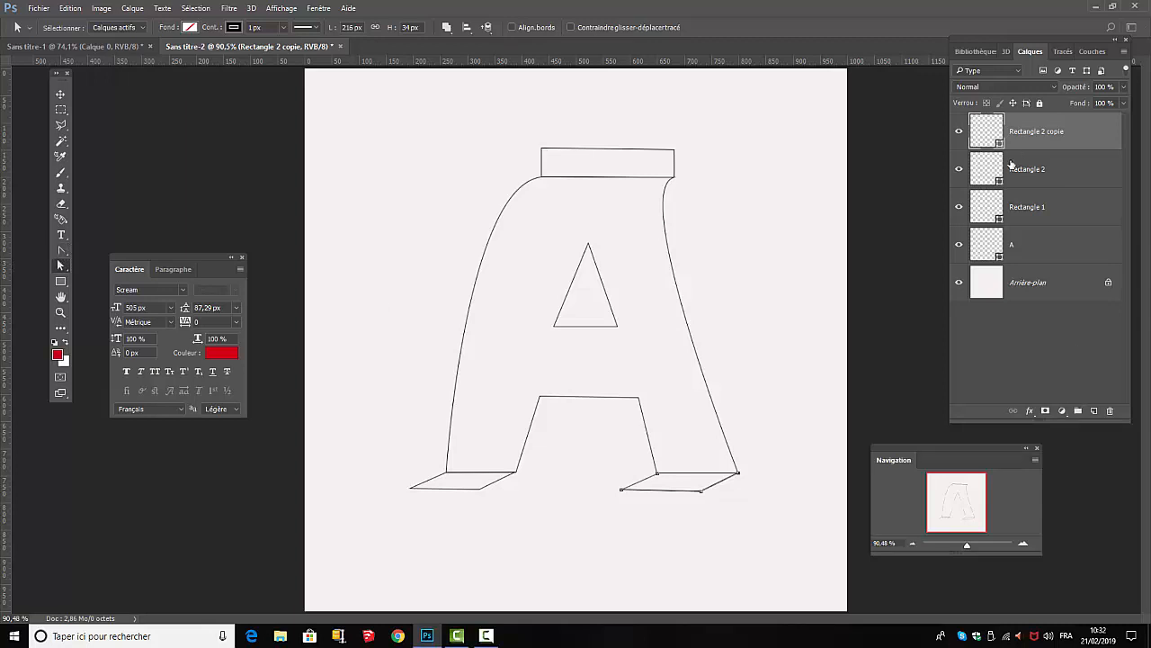
left_click(1036, 347)
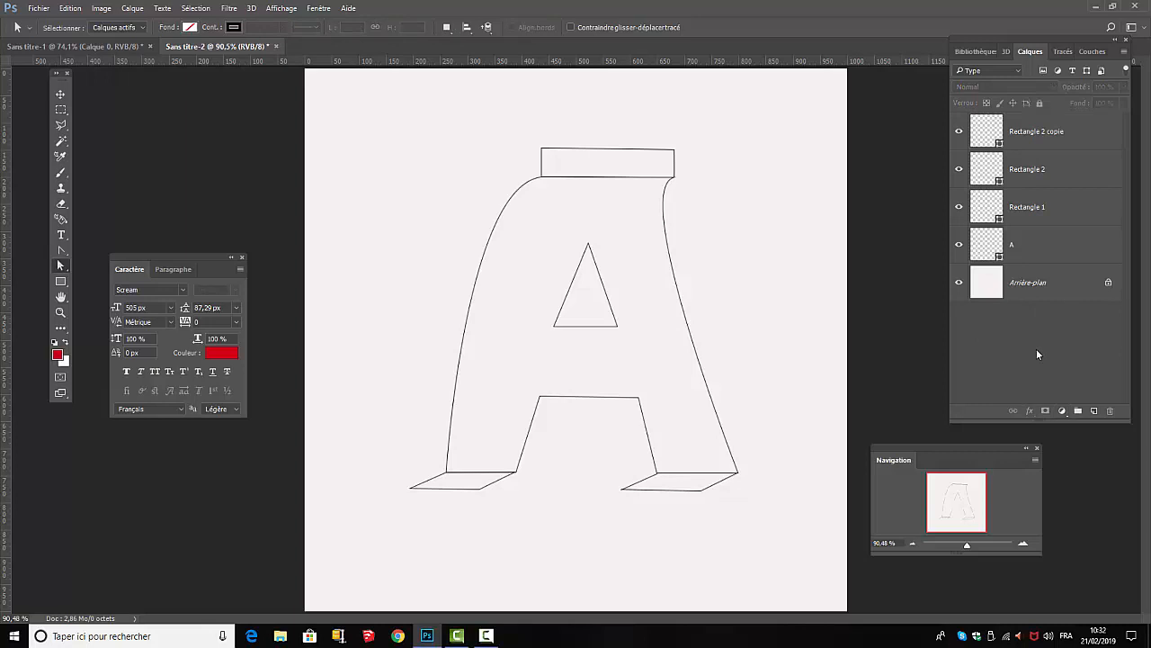
Step: Start a Pen shape with a curved edge from the left parallelogram's lower outer corner to the top rectangle's upper-left corner
right_click(65, 255)
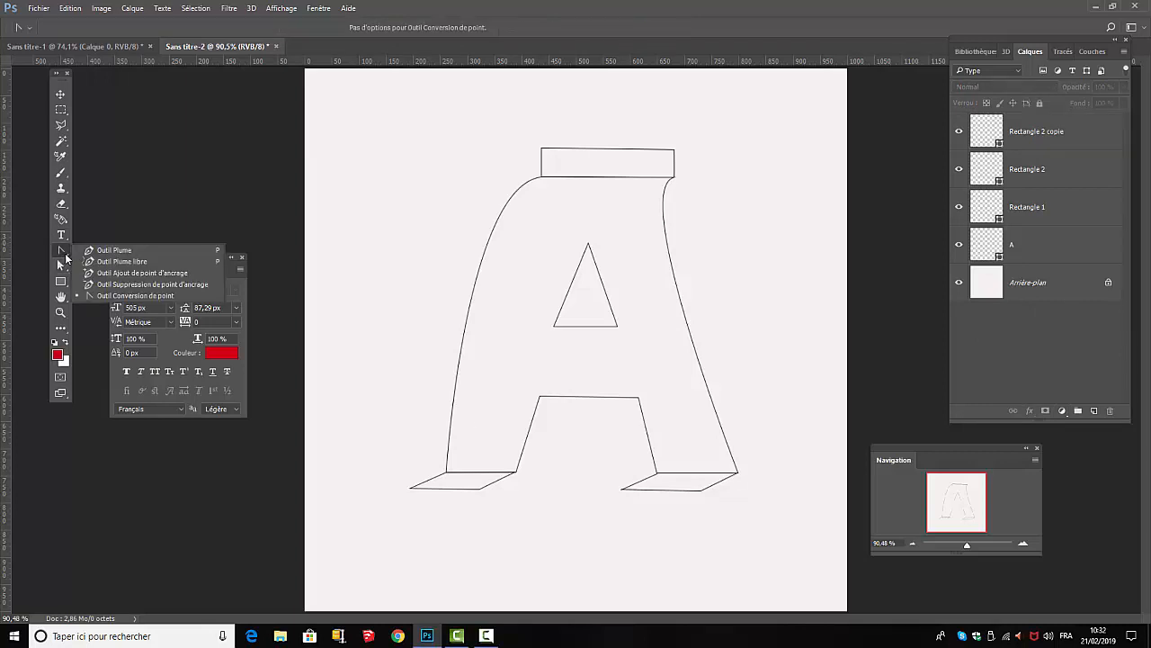
left_click(180, 252)
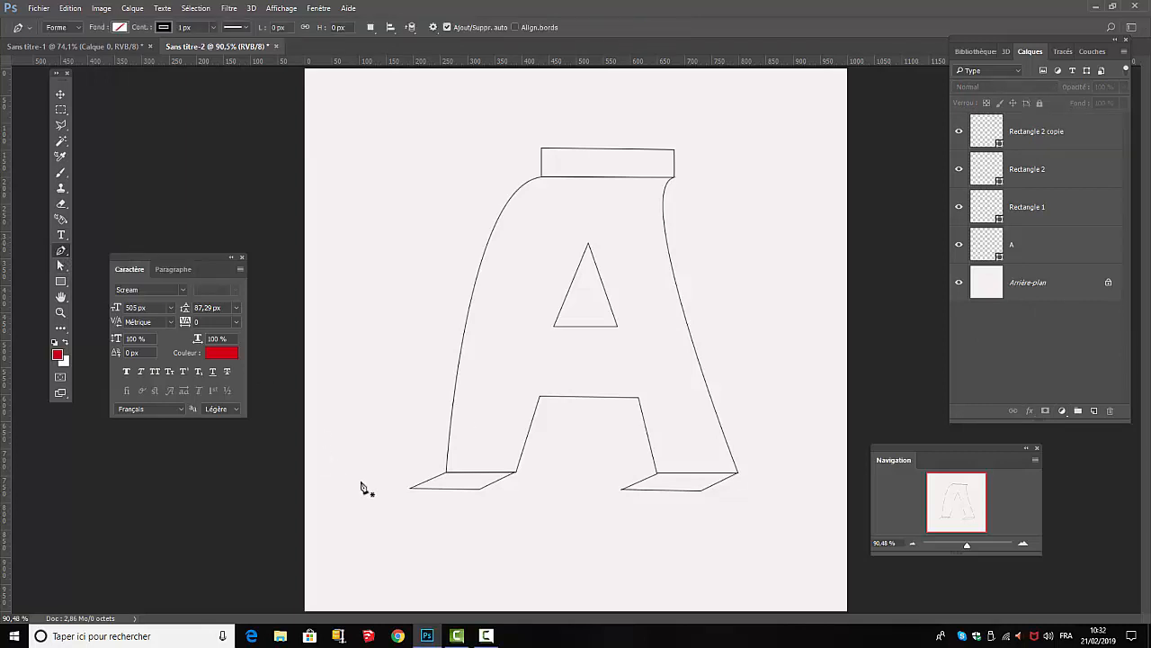
left_click(410, 487)
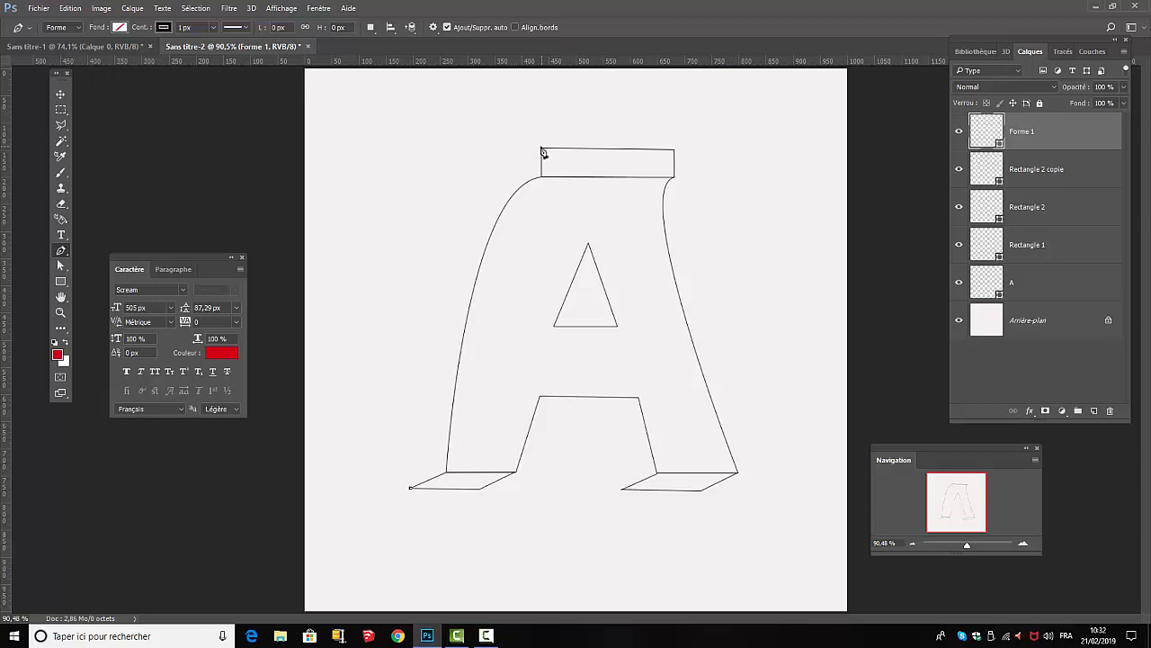
left_click(543, 153)
left_click_drag(542, 149, 648, 153)
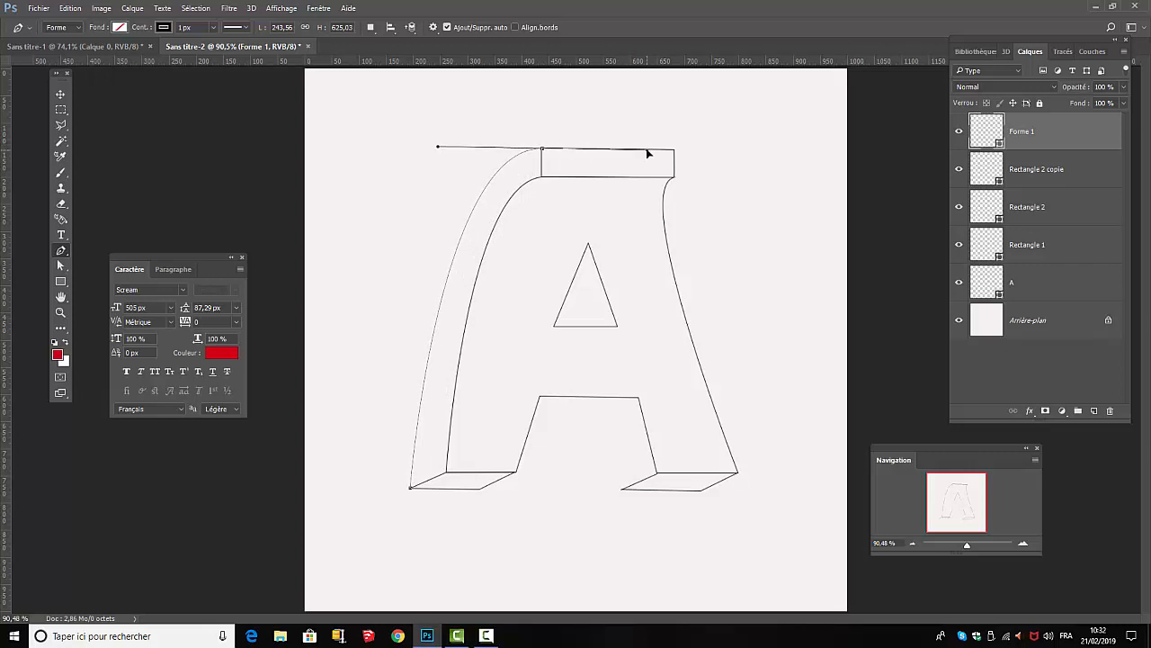
left_click_drag(648, 152, 648, 152)
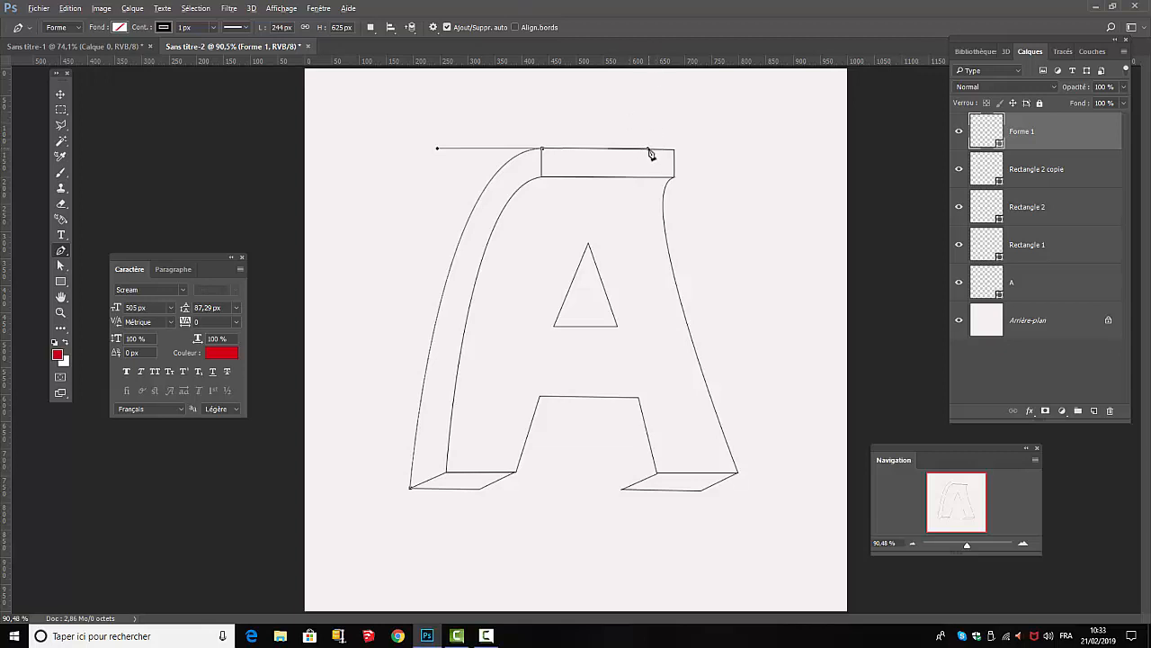
Step: Continue the side shape through the top rectangle's lower-left corner and the left leg's outer bottom corner, closing it at its starting point
left_click(543, 180)
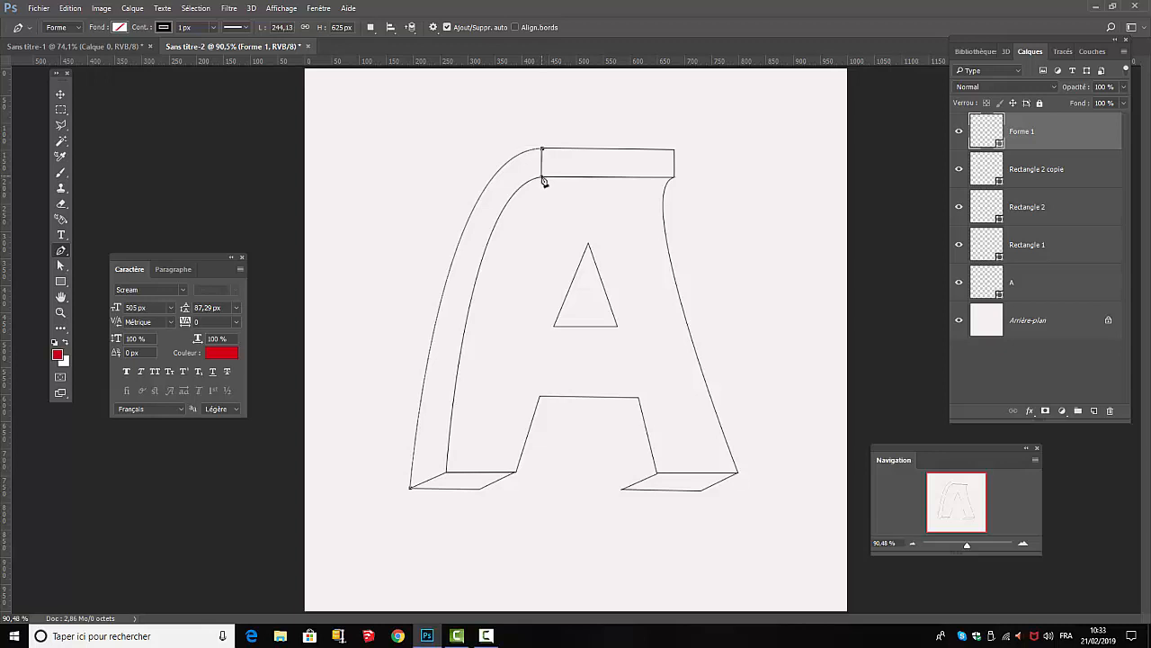
left_click(447, 472)
left_click_drag(447, 473, 494, 513)
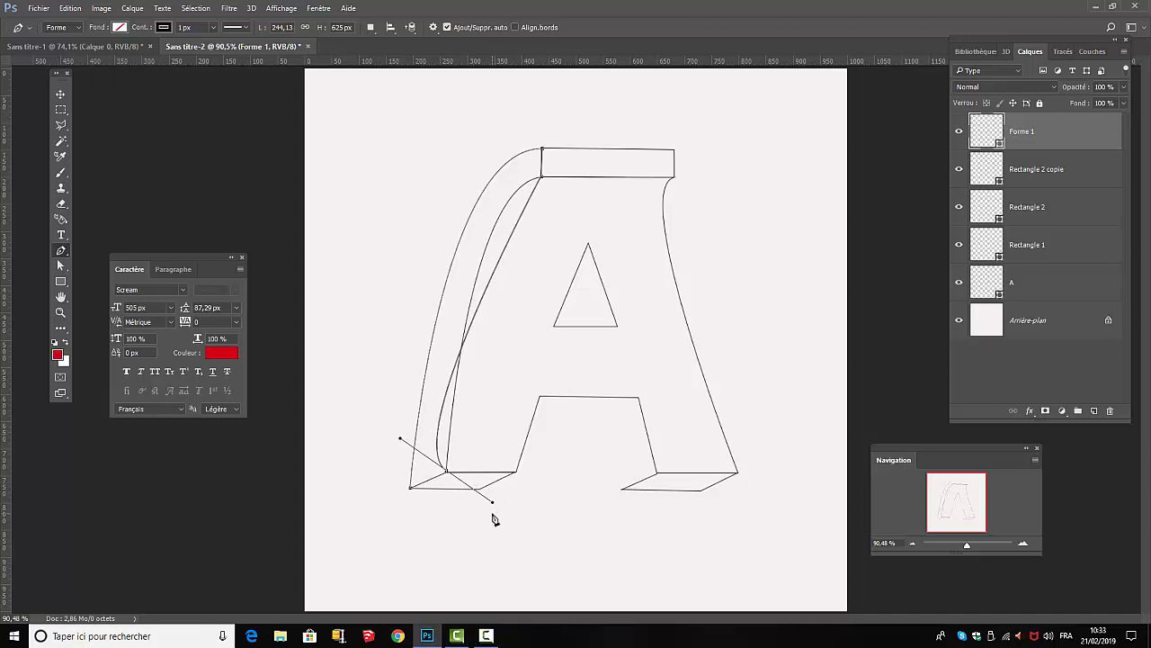
left_click(410, 491)
Step: Convert the anchor at the left leg's outer bottom corner so the short bottom edge is straight and the inner edge curves upward
right_click(70, 258)
left_click(125, 256)
right_click(67, 258)
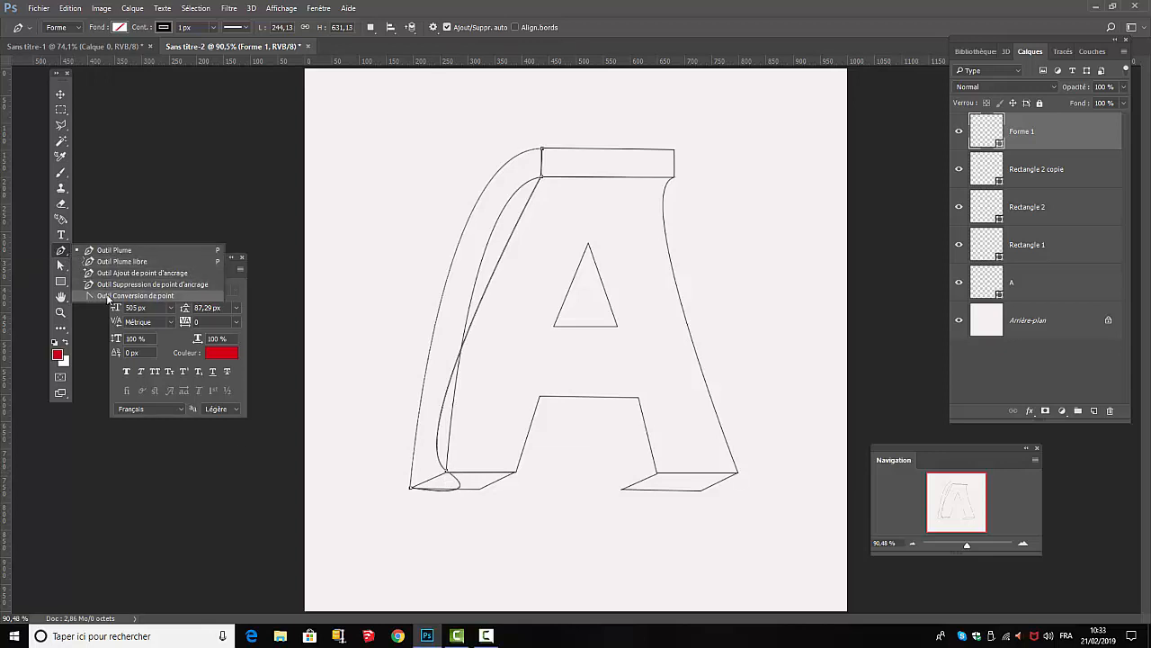
left_click(126, 296)
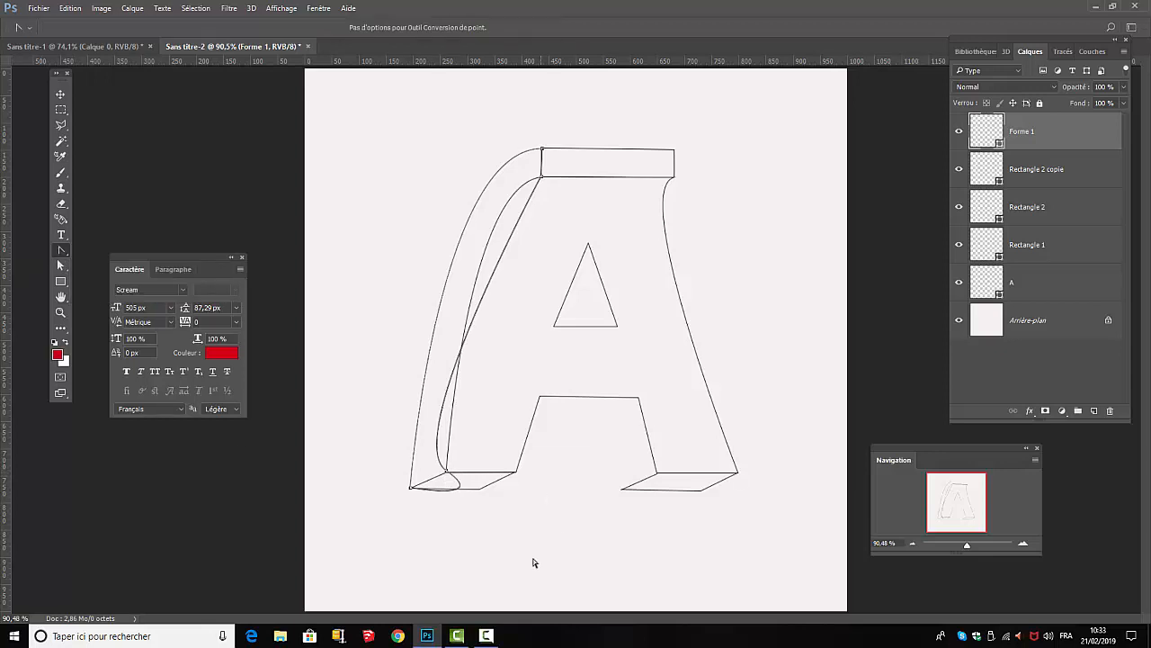
left_click(447, 472)
mouse_move(449, 474)
left_mouse_down()
mouse_move(440, 457)
mouse_move(434, 480)
left_mouse_up()
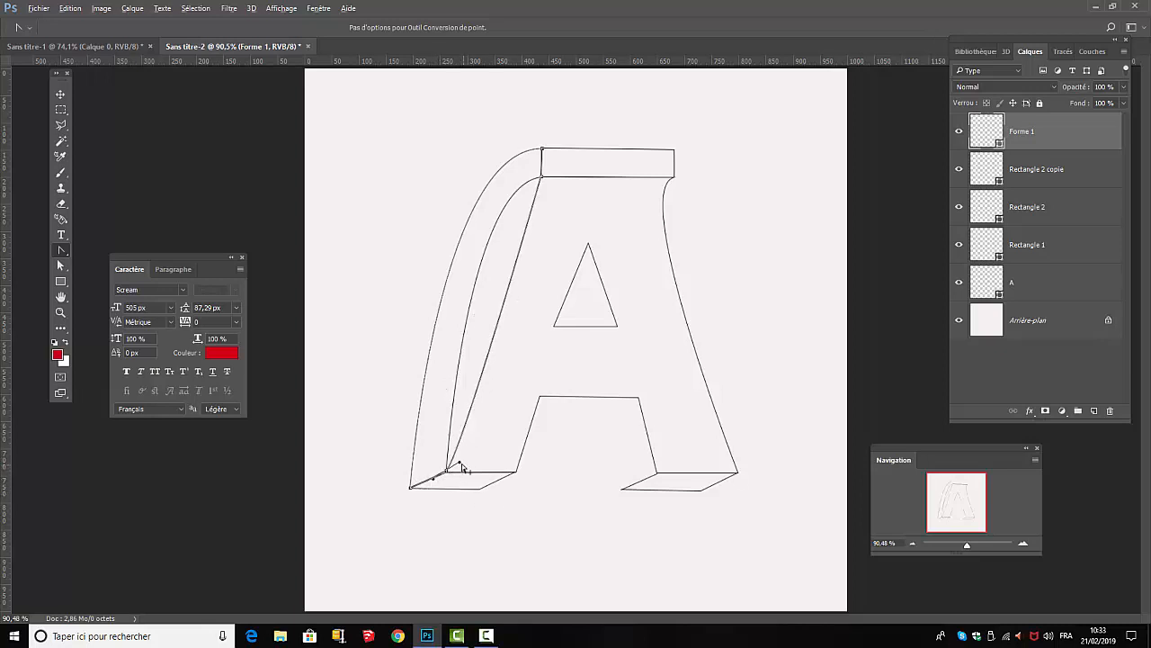
left_click_drag(448, 468, 443, 312)
mouse_move(443, 243)
left_mouse_down()
mouse_move(462, 215)
mouse_move(459, 246)
left_mouse_up()
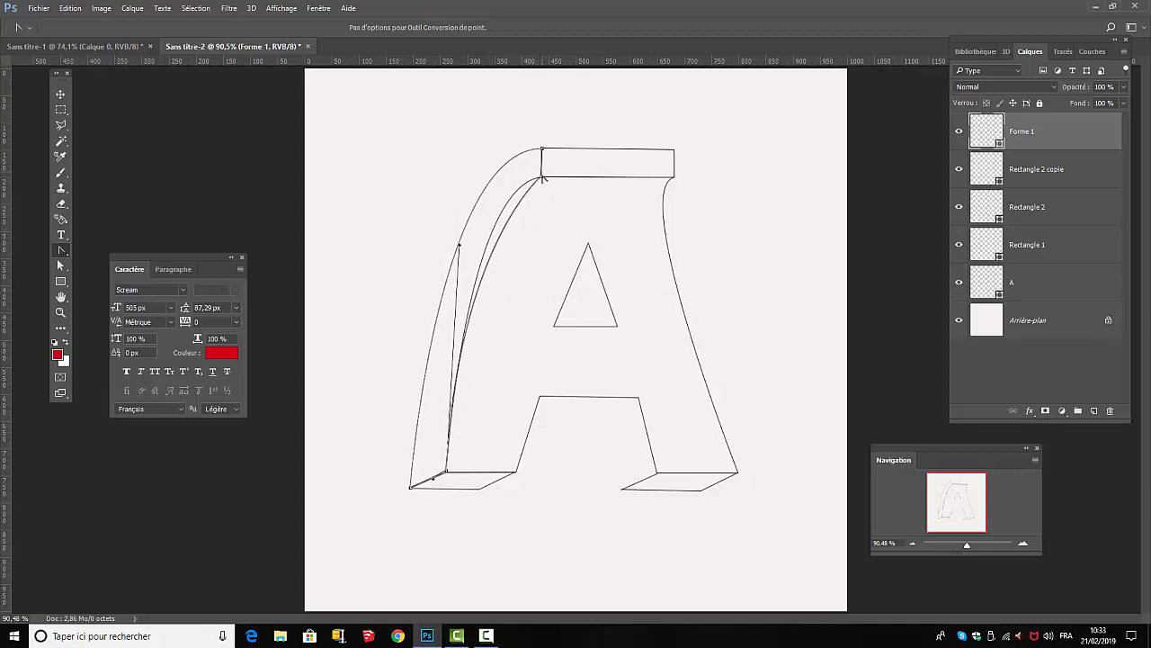
Step: Adjust the curve handles at both ends of the side shape's inner edge to follow the A's left outline
left_click_drag(543, 178, 530, 177)
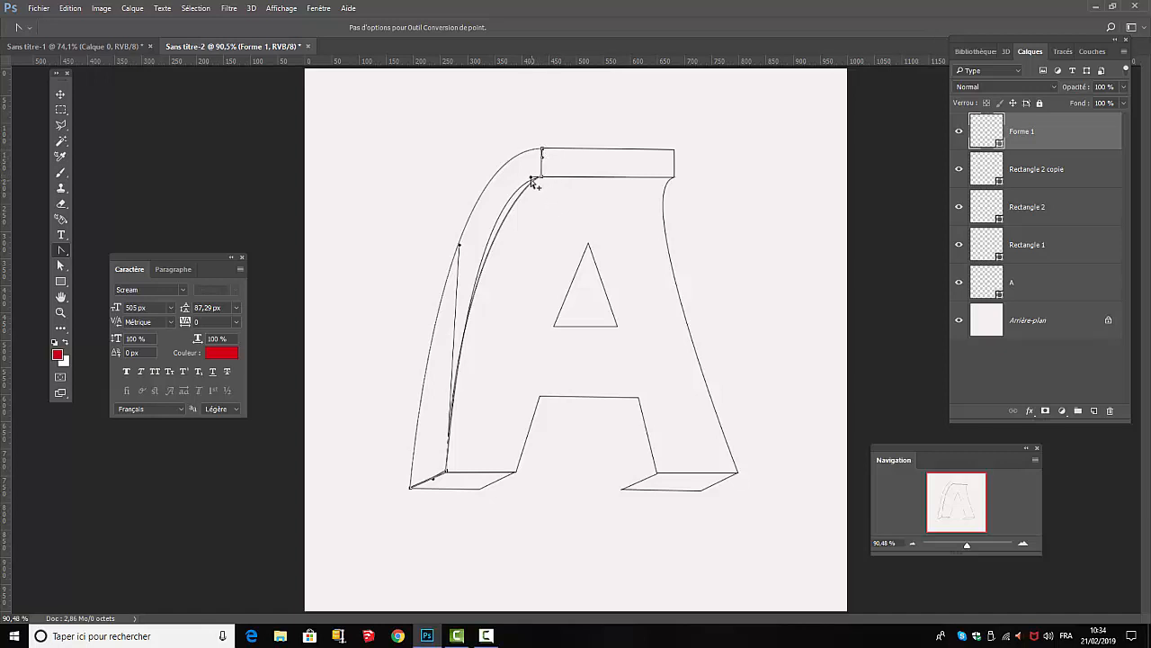
left_click_drag(530, 177, 516, 177)
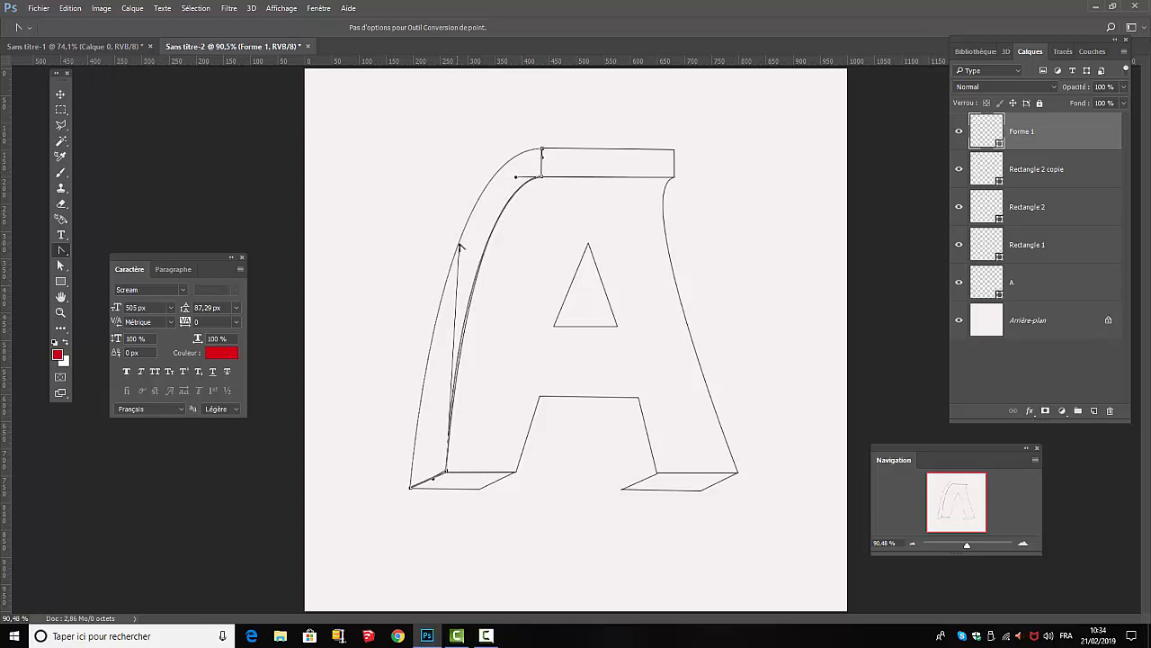
left_click_drag(460, 248, 461, 259)
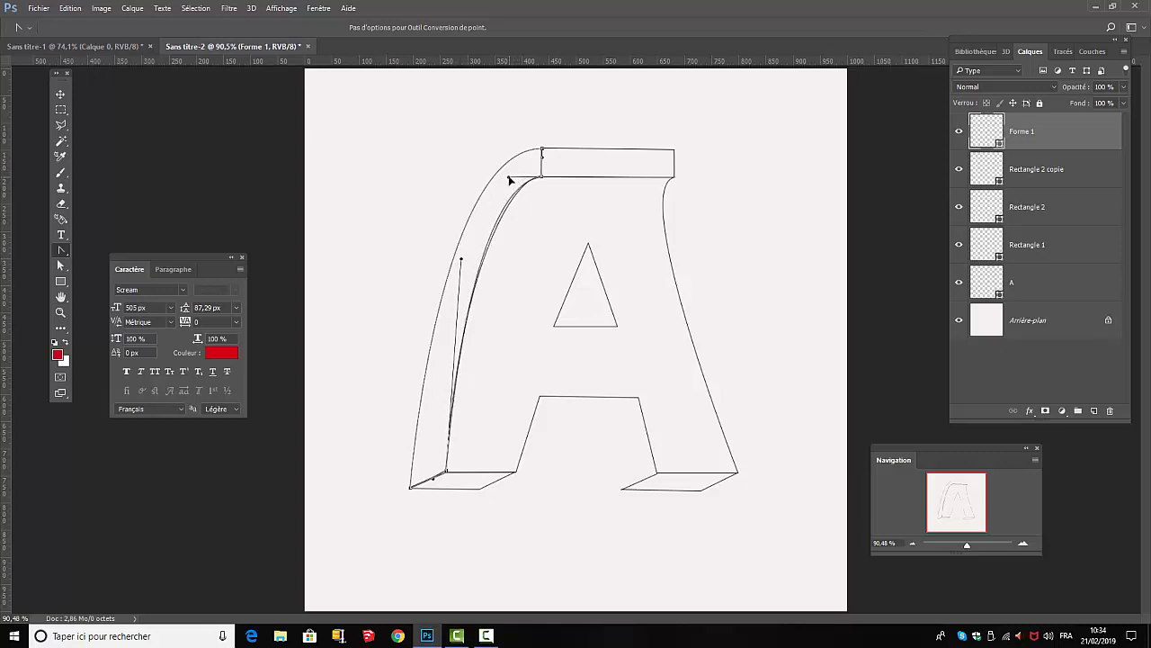
left_click_drag(509, 180, 509, 177)
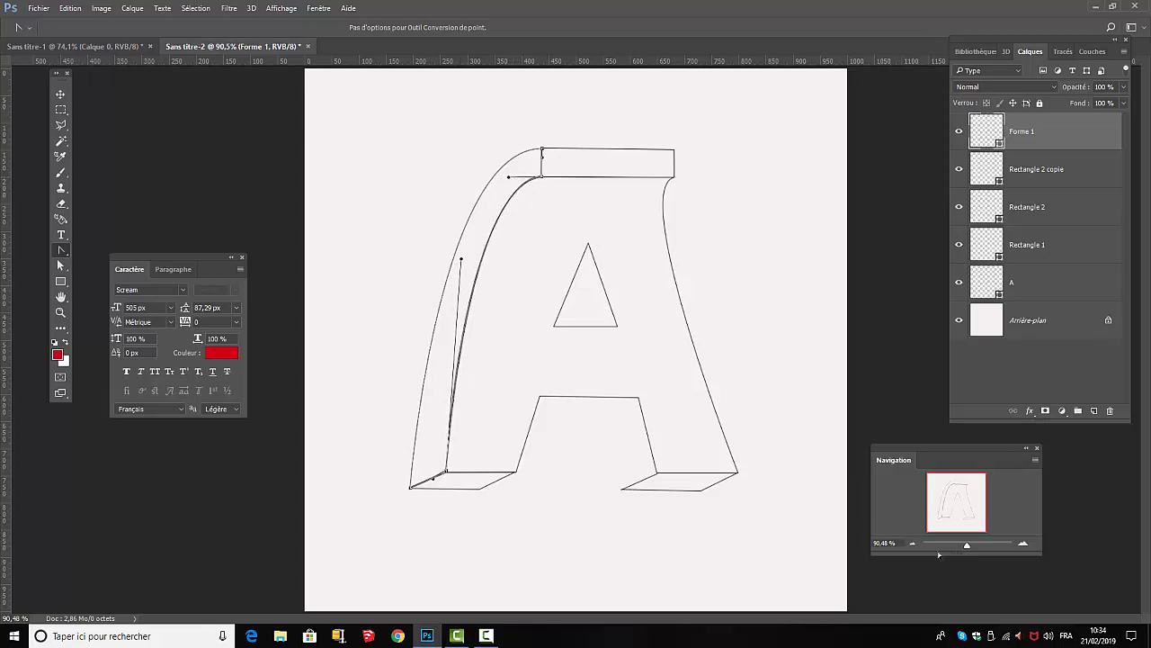
left_click(1051, 363)
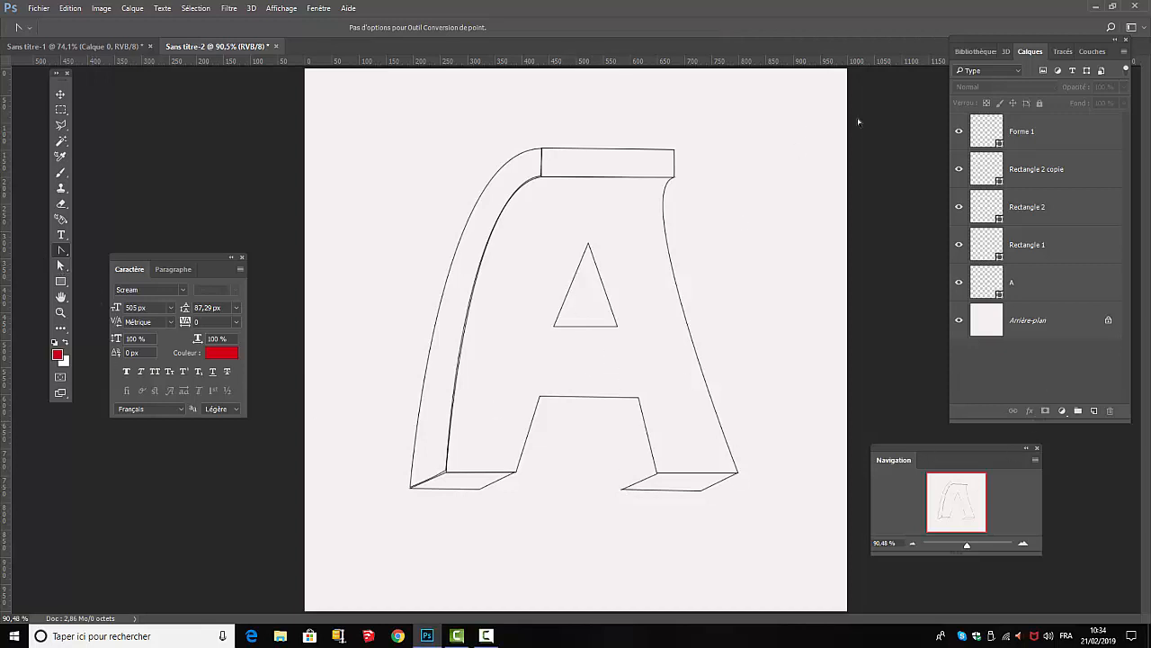
Step: Draw a closed Pen shape about 148 × 455 px from the right parallelogram's lower-left corner, curving to the inner triangle and returning via the leg's inner corner
right_click(61, 252)
left_click(103, 252)
left_click(621, 489)
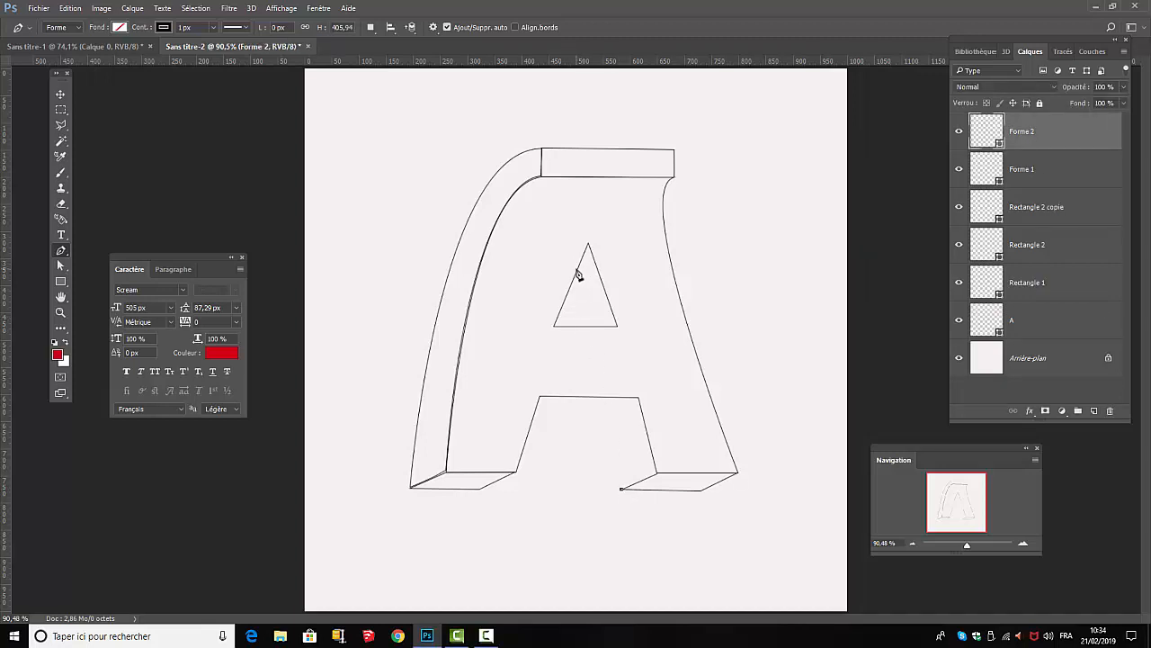
left_click_drag(576, 269, 579, 190)
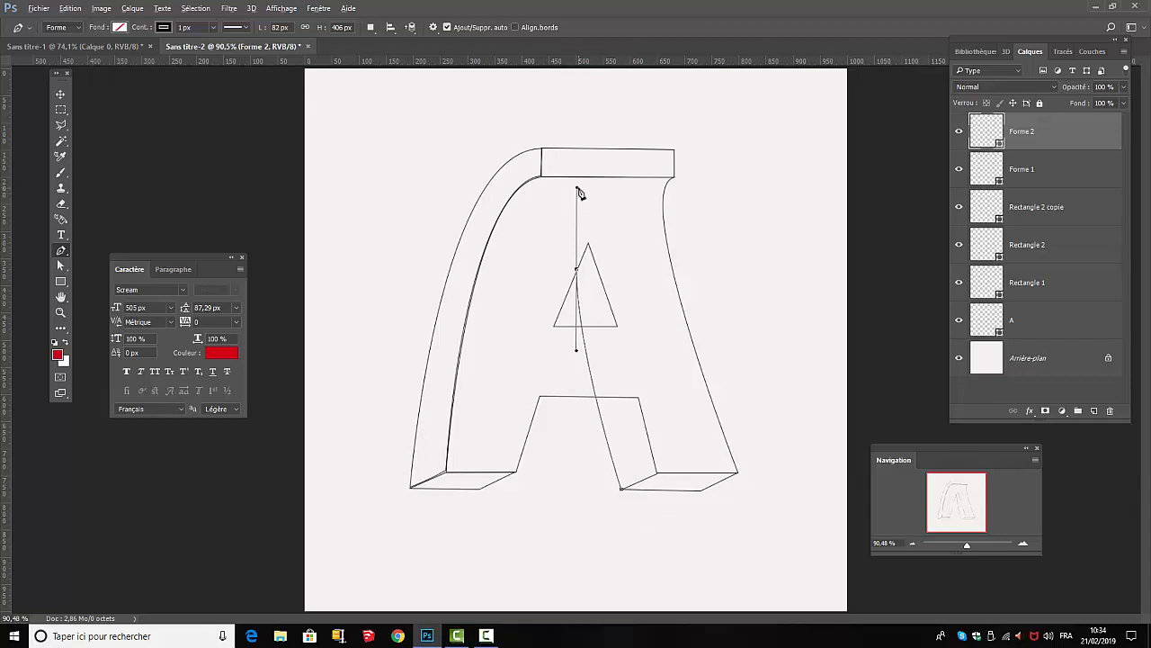
left_click_drag(576, 188, 577, 268)
left_click(589, 244)
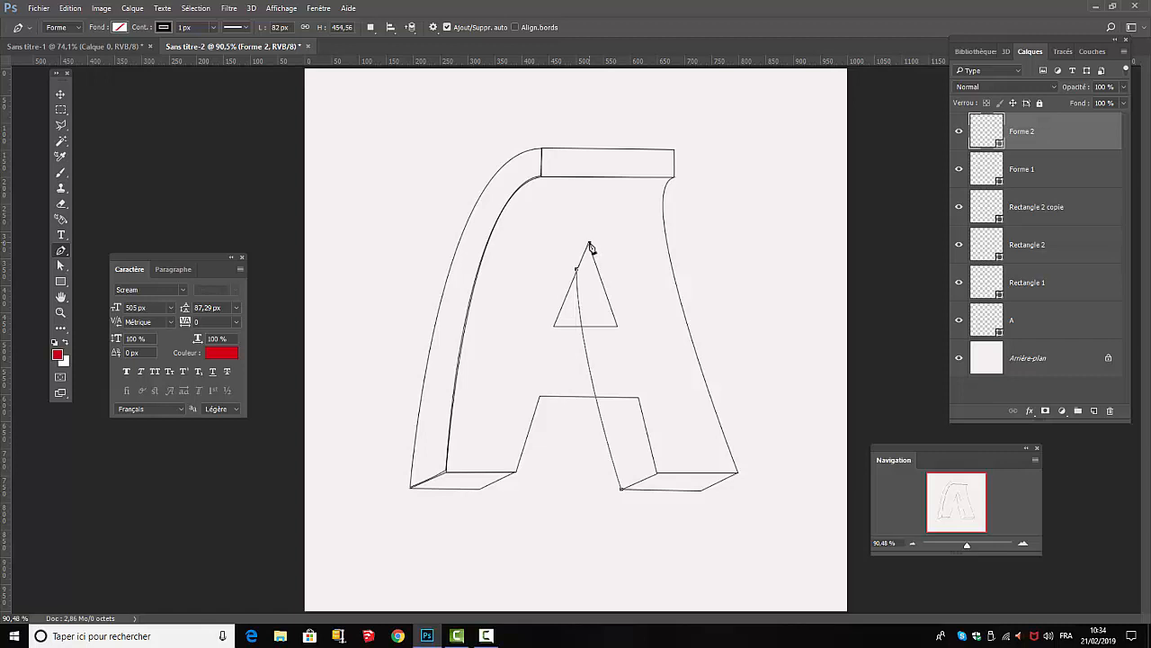
left_click(658, 473)
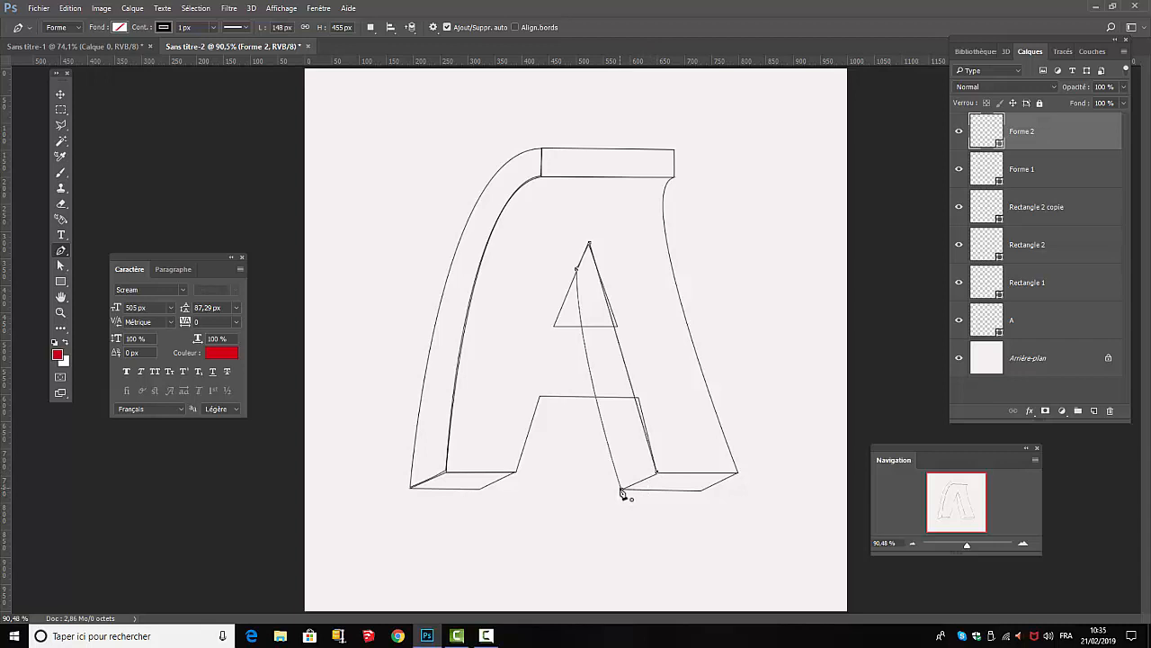
left_click(622, 491)
Step: Bow the new shape's right edge outward by converting the anchor at the right leg's inner bottom corner
right_click(66, 251)
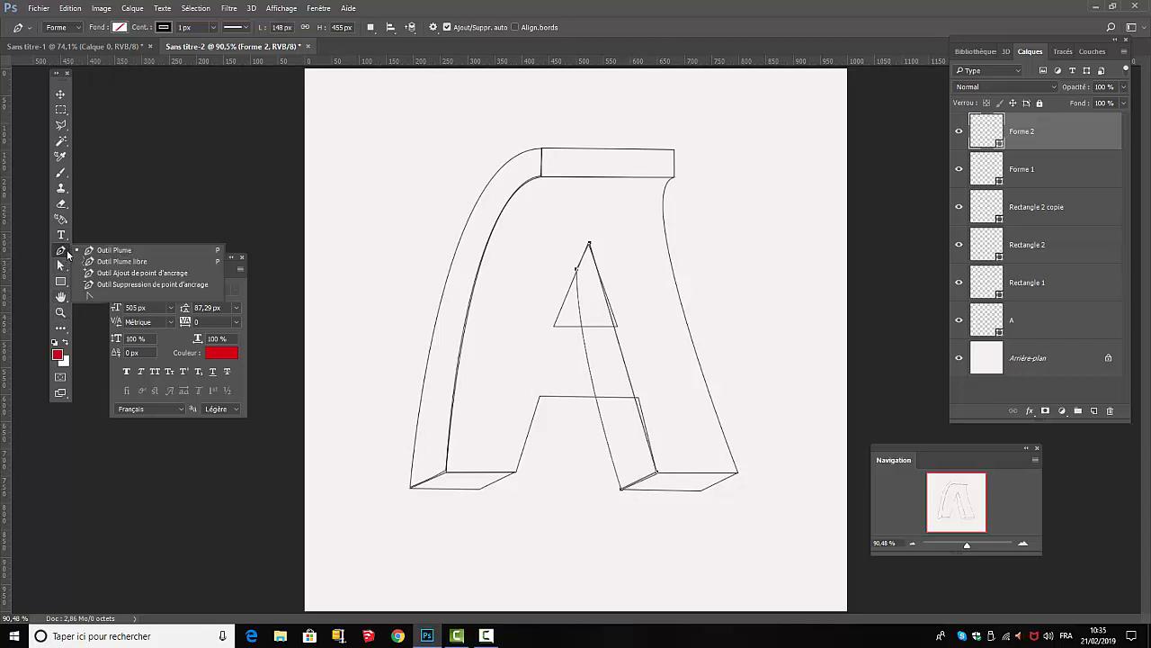
left_click(125, 295)
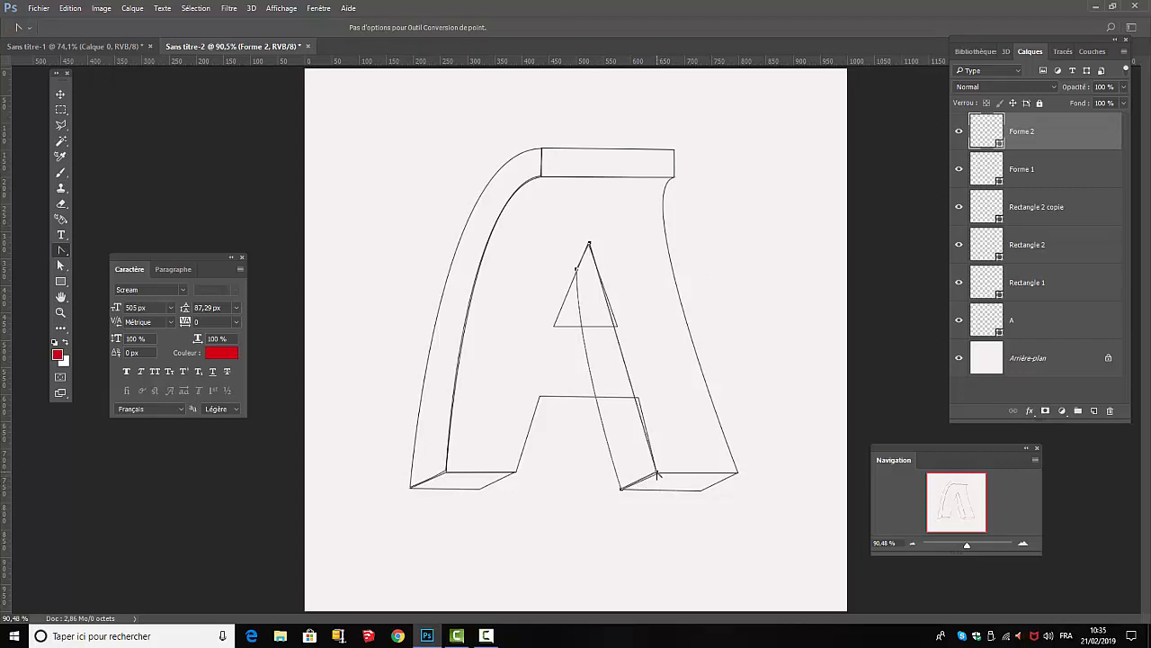
left_click_drag(658, 474, 663, 404)
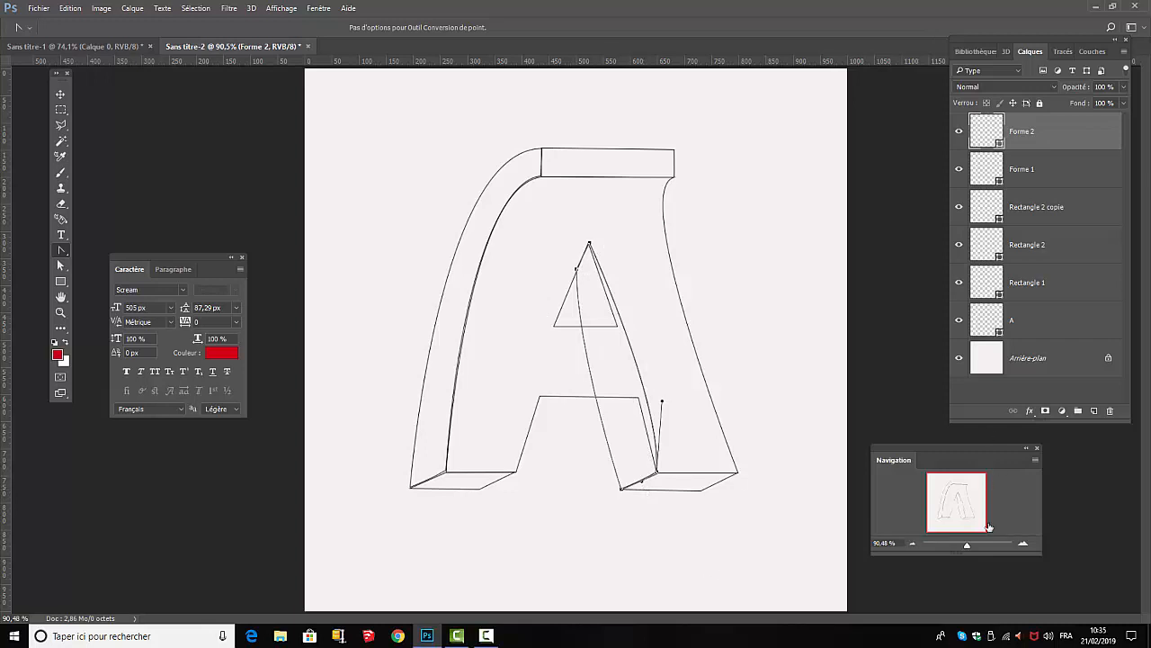
Step: Align the new shape's two bottom anchors with the left corners of the parallelogram under the right leg
left_click_drag(968, 544, 979, 543)
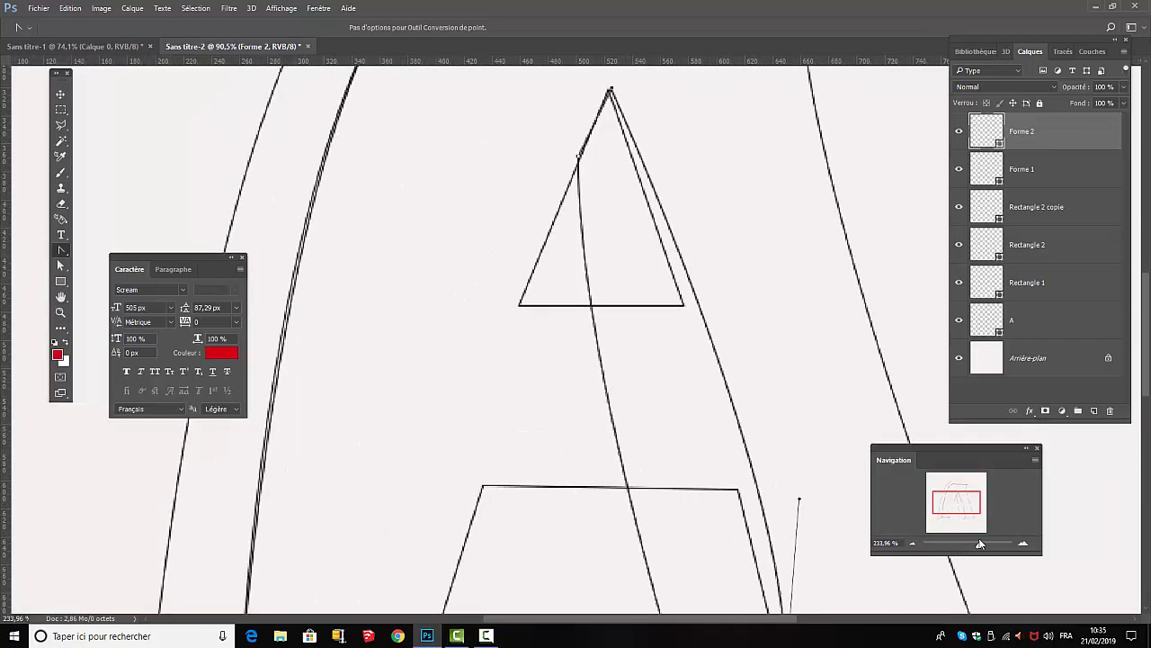
left_click_drag(949, 503, 957, 524)
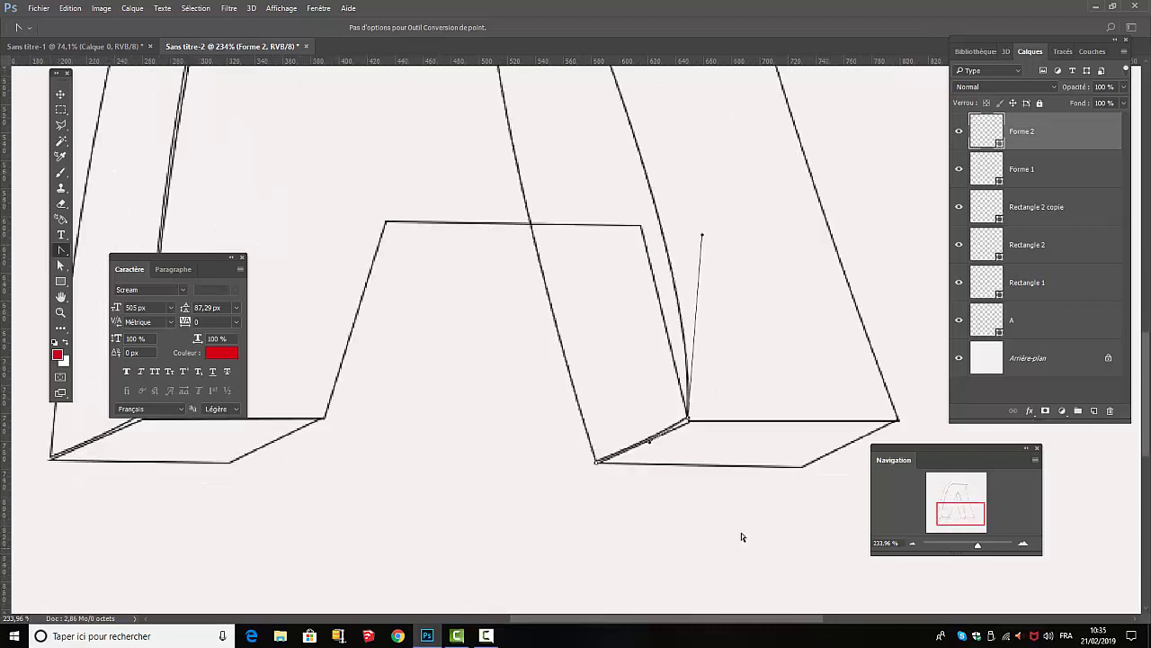
left_click(60, 265)
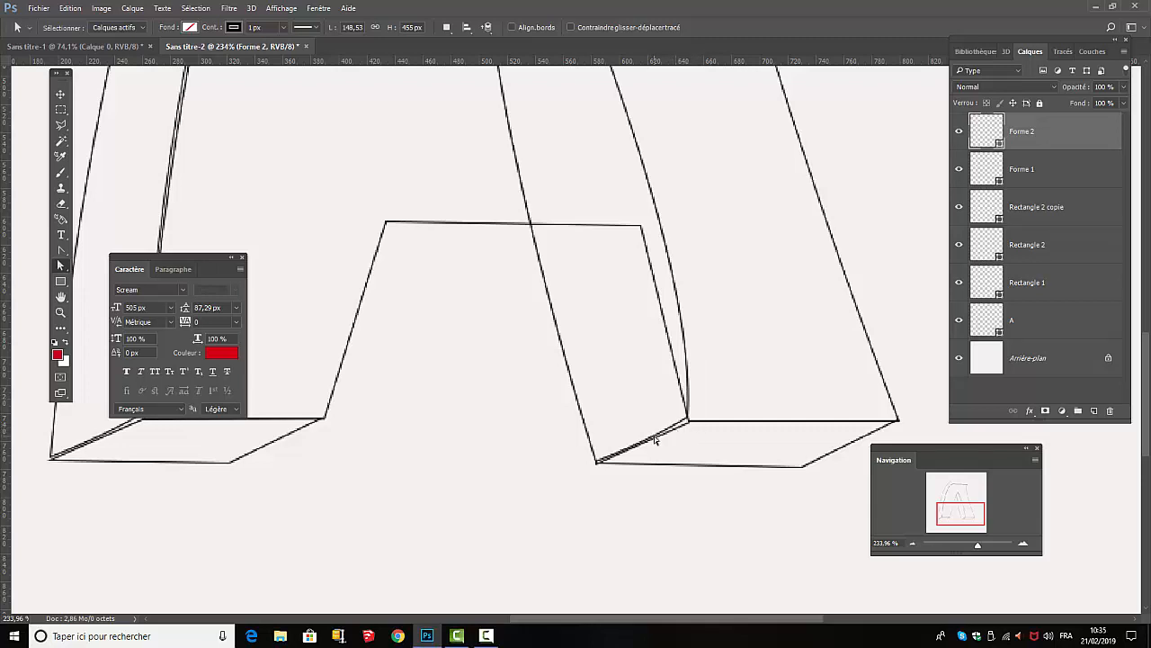
left_click(598, 465)
left_click_drag(599, 466, 600, 467)
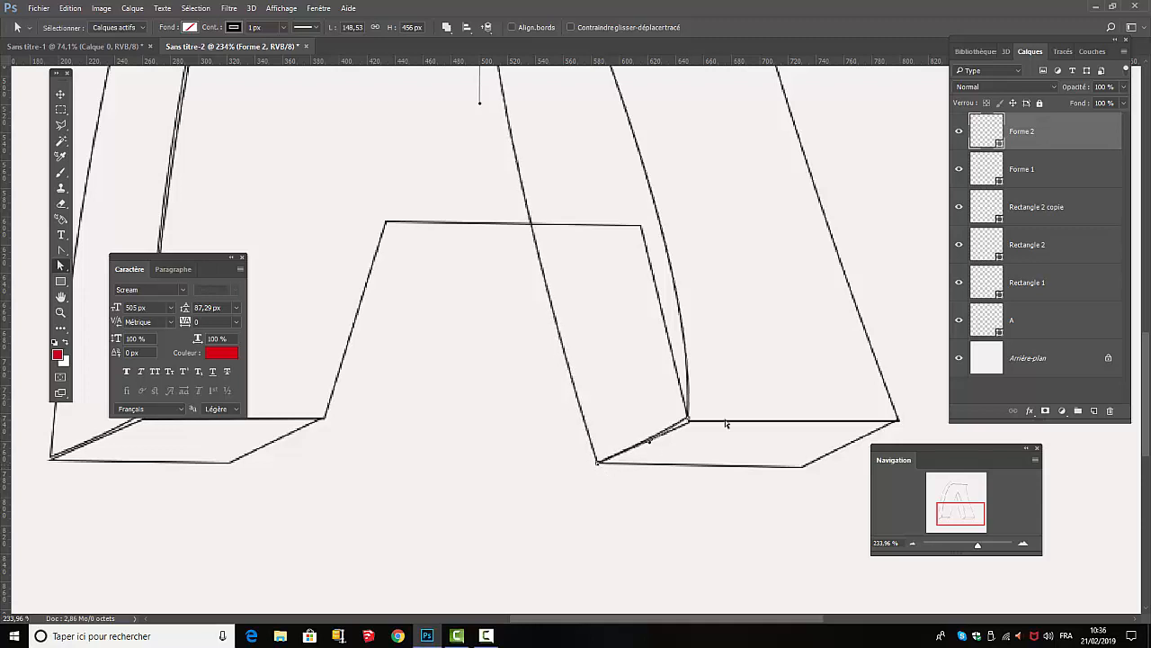
left_click(688, 420)
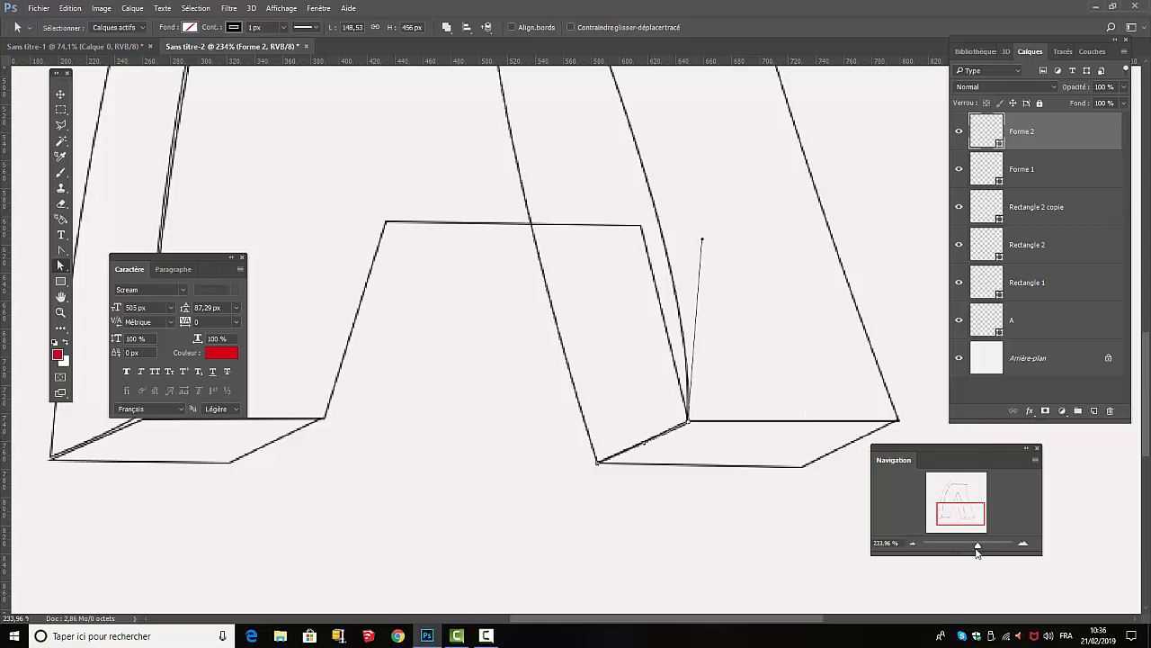
Step: Move the A layer to the top of the layer stack
left_click_drag(979, 549, 965, 547)
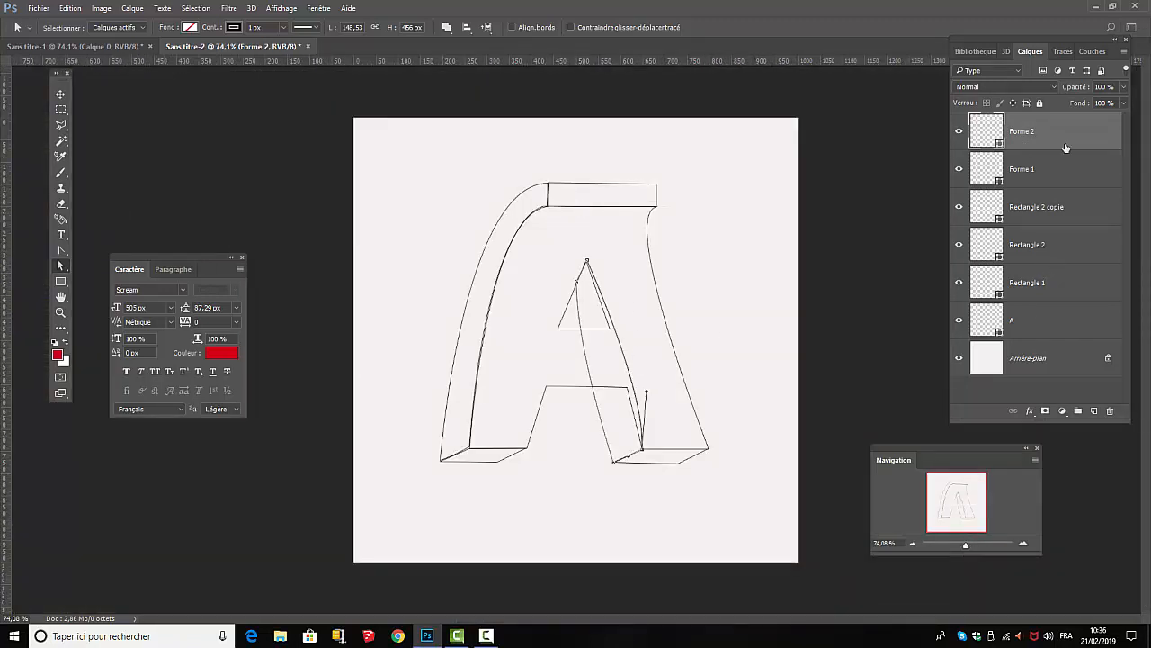
mouse_move(1046, 132)
left_mouse_down()
mouse_move(1055, 347)
mouse_move(989, 118)
mouse_move(1064, 121)
left_mouse_up()
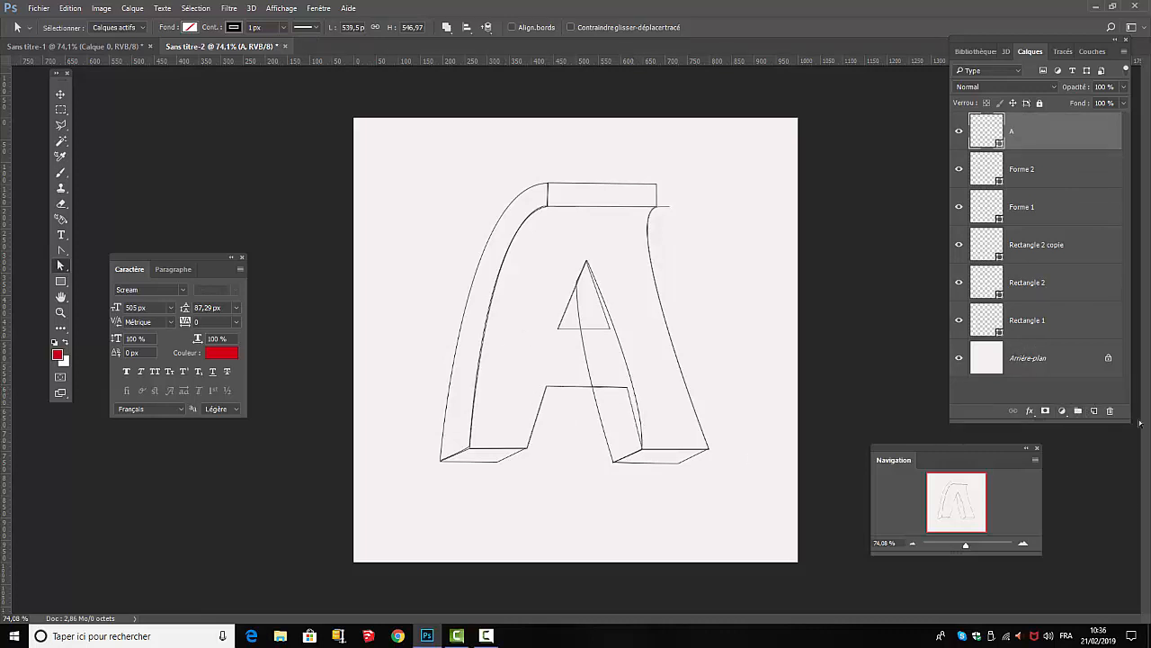
Step: Place a copy of the right leg's bottom parallelogram under the crossbar and widen it to about 117 %
left_click(1034, 246)
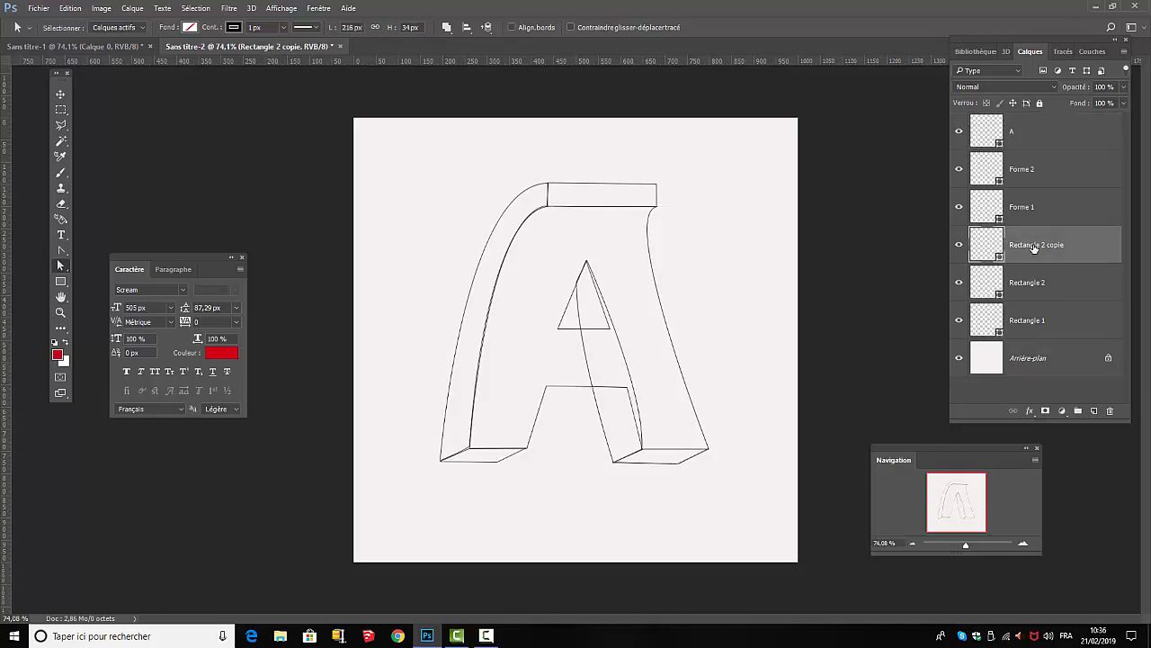
key("ctrl+j")
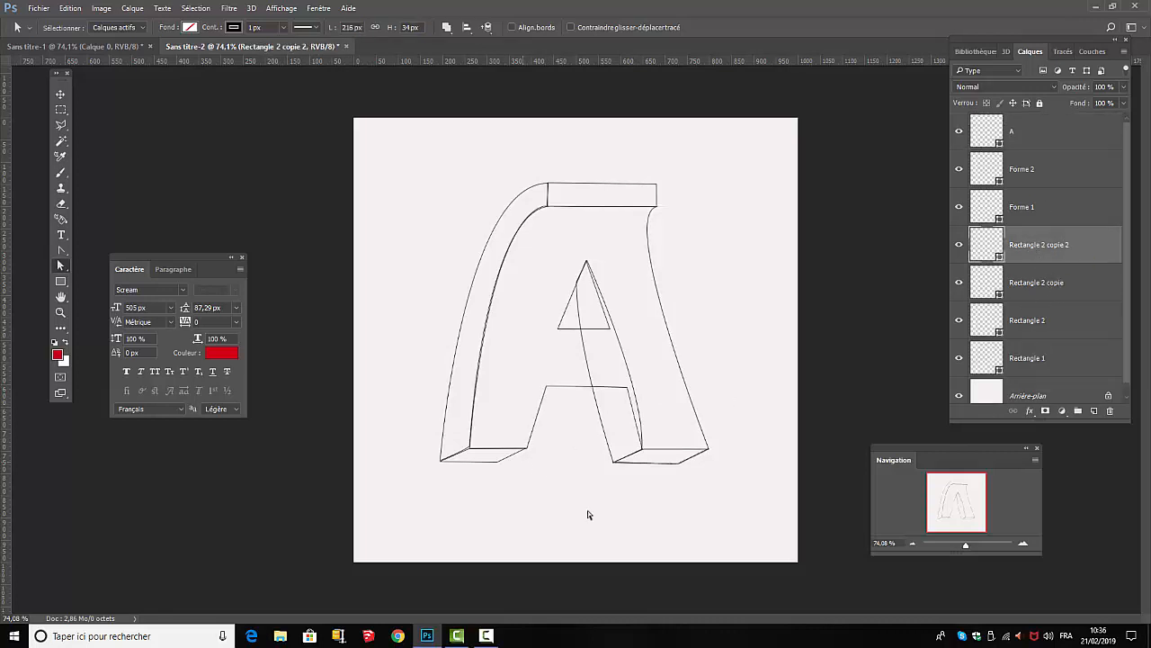
left_click(60, 94)
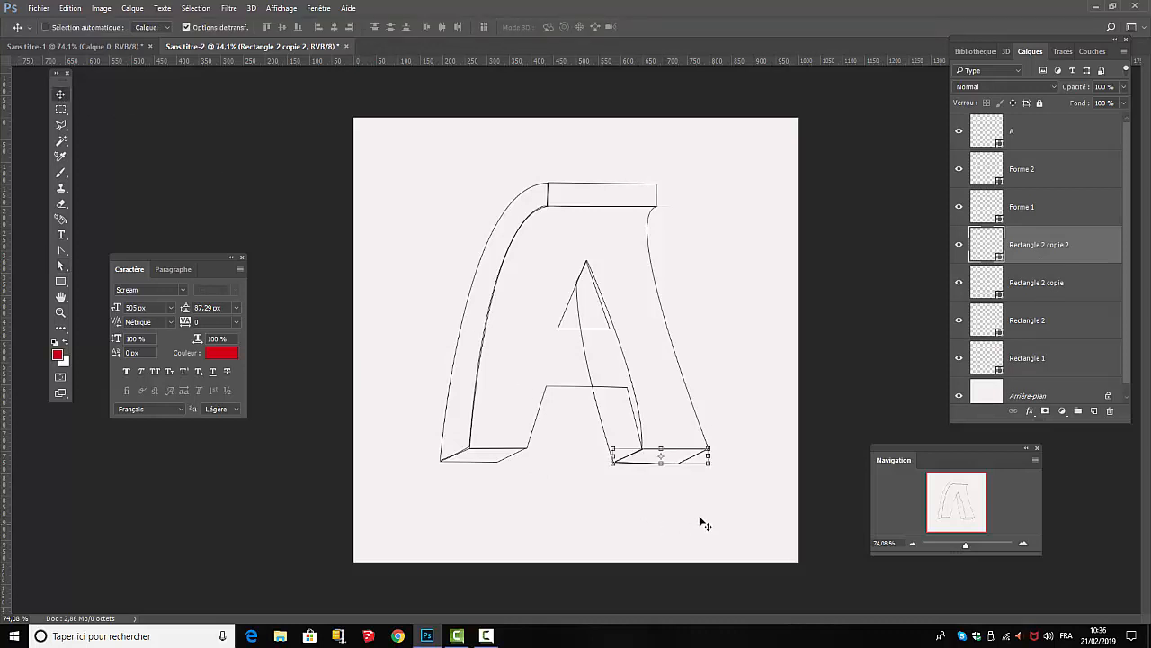
left_click_drag(680, 457, 591, 392)
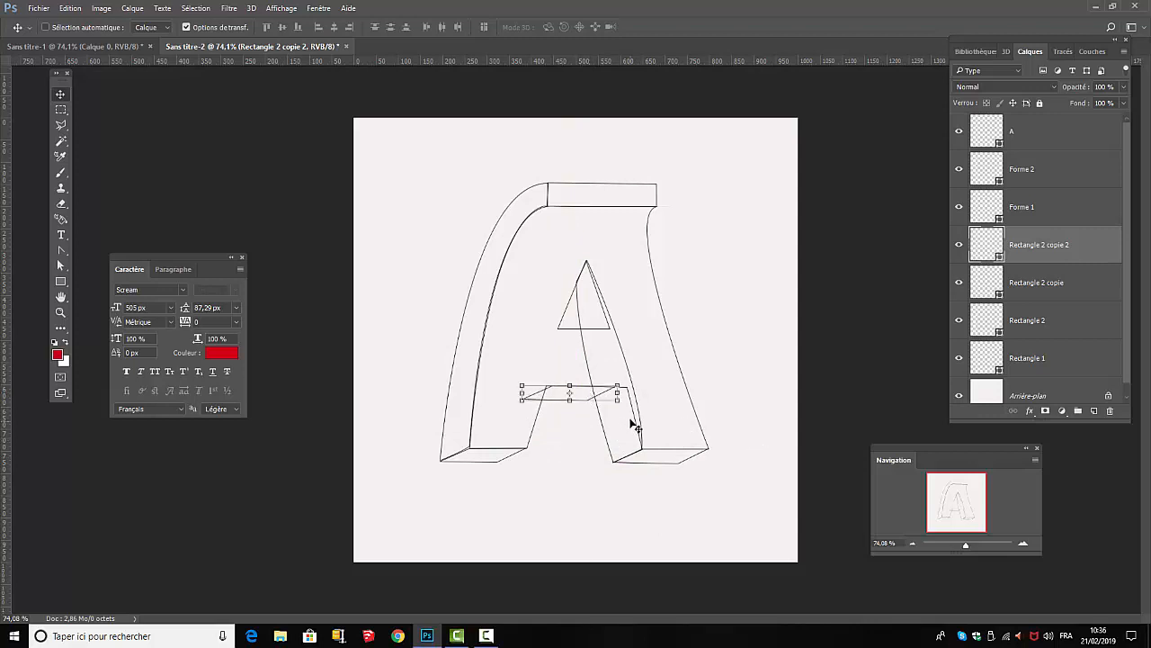
left_click_drag(619, 393, 636, 394)
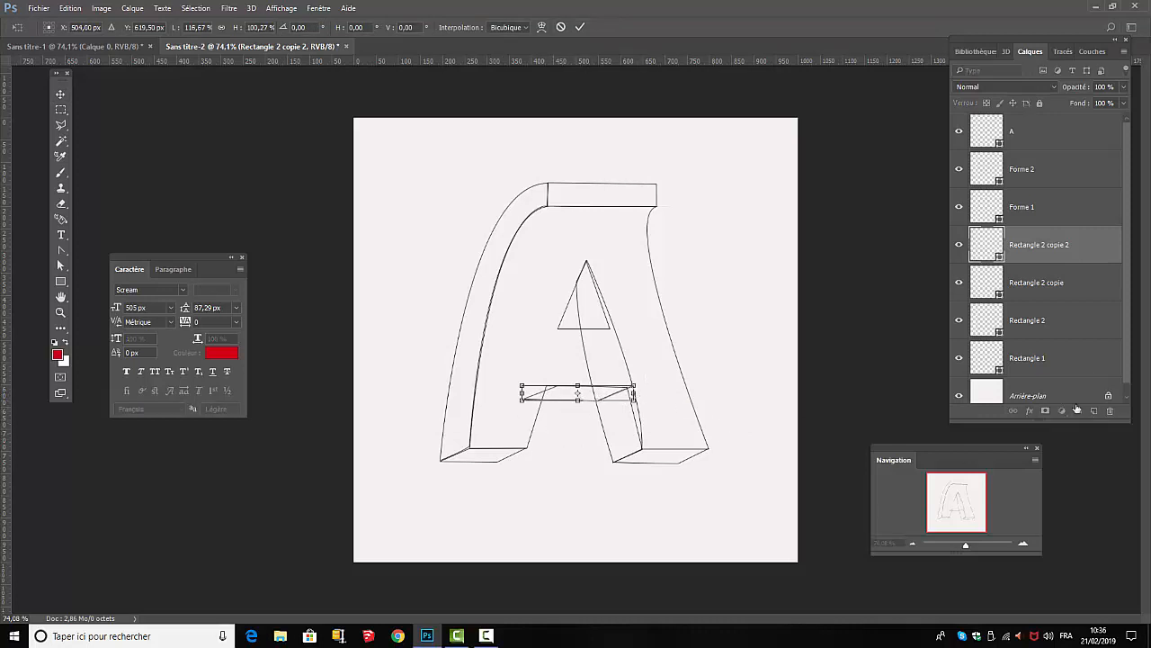
left_click(579, 27)
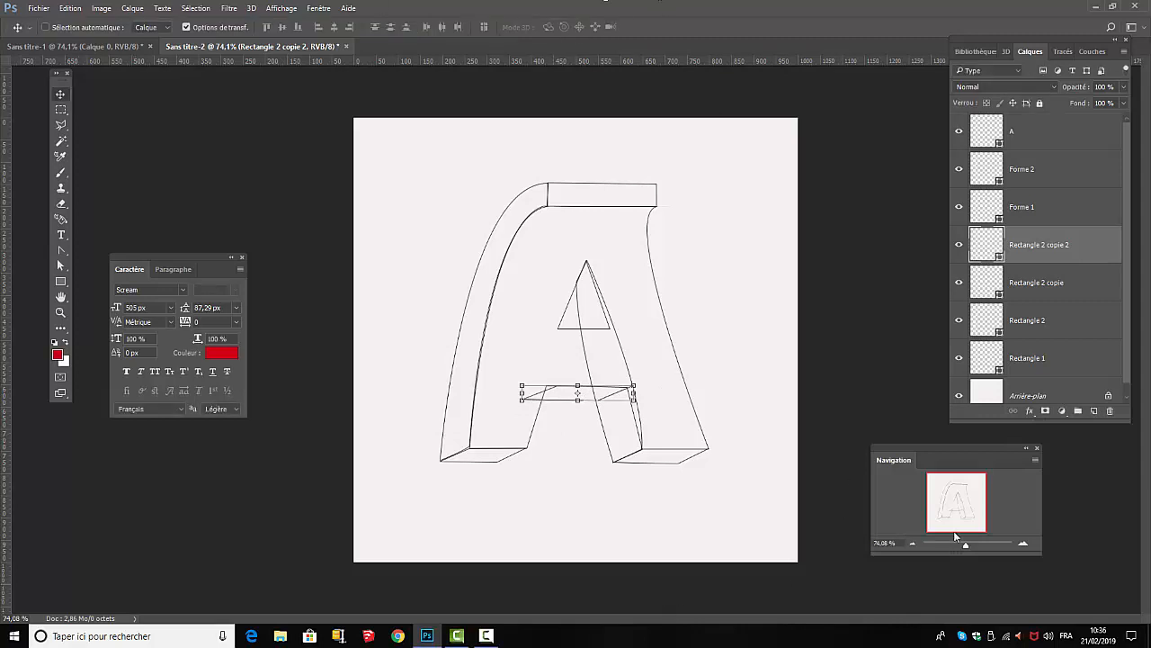
Step: Move the Rectangle 2 copie 2 layer between Rectangle 2 and Rectangle 1, and enlarge the layer list to fit all layers
left_click_drag(1049, 244, 1041, 343)
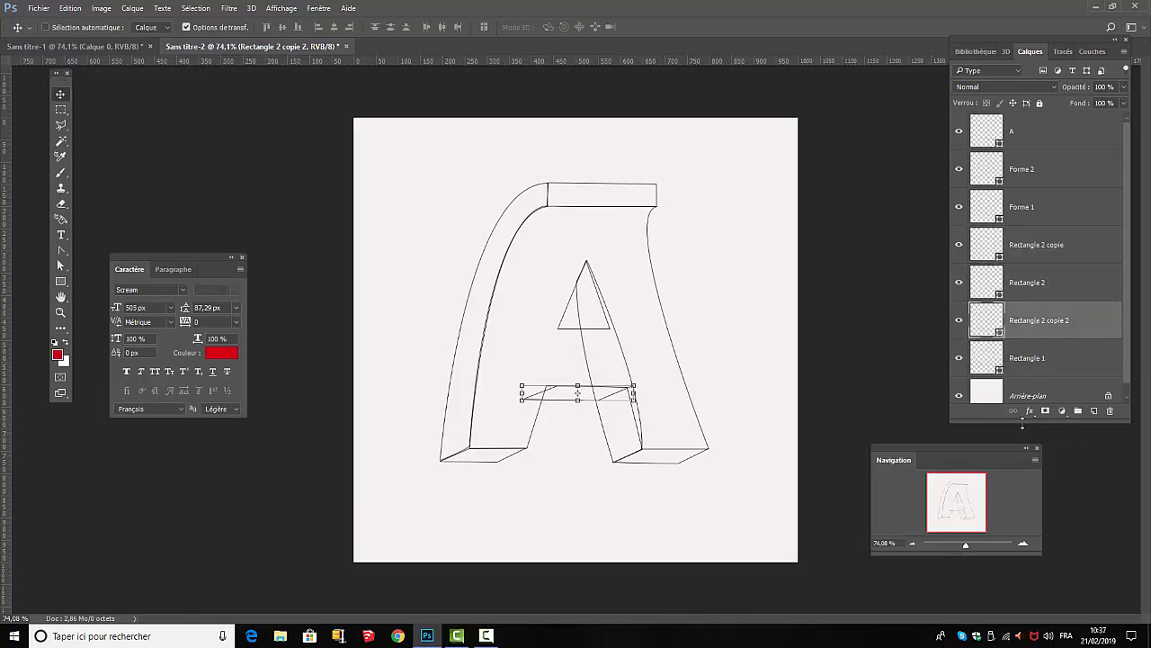
left_click_drag(1020, 473, 1035, 485)
left_click(1033, 441)
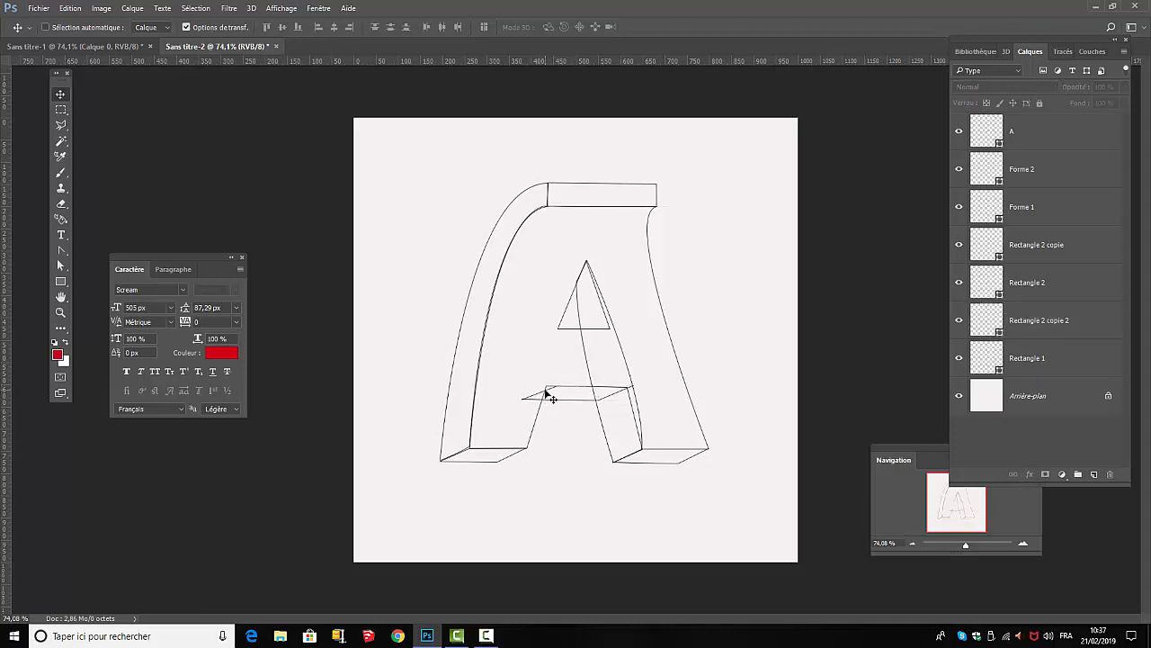
Step: Shift the crossbar parallelogram's two left anchors outward so the upper one meets the inner corner of the left leg and crossbar
left_click(60, 265)
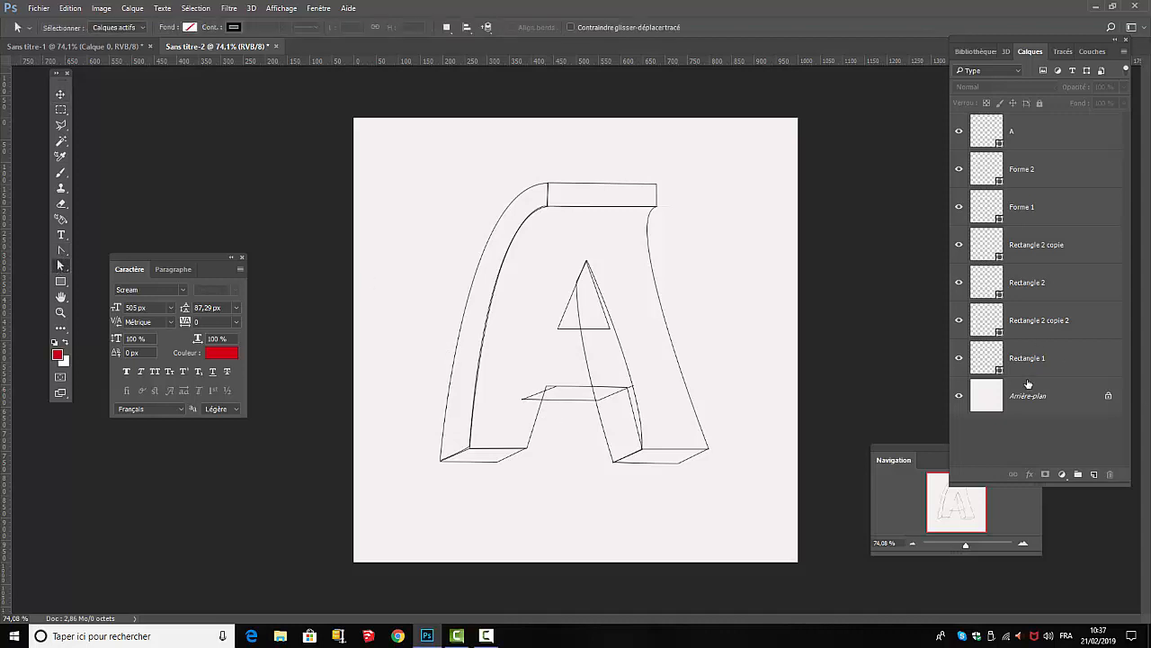
left_click(1046, 323)
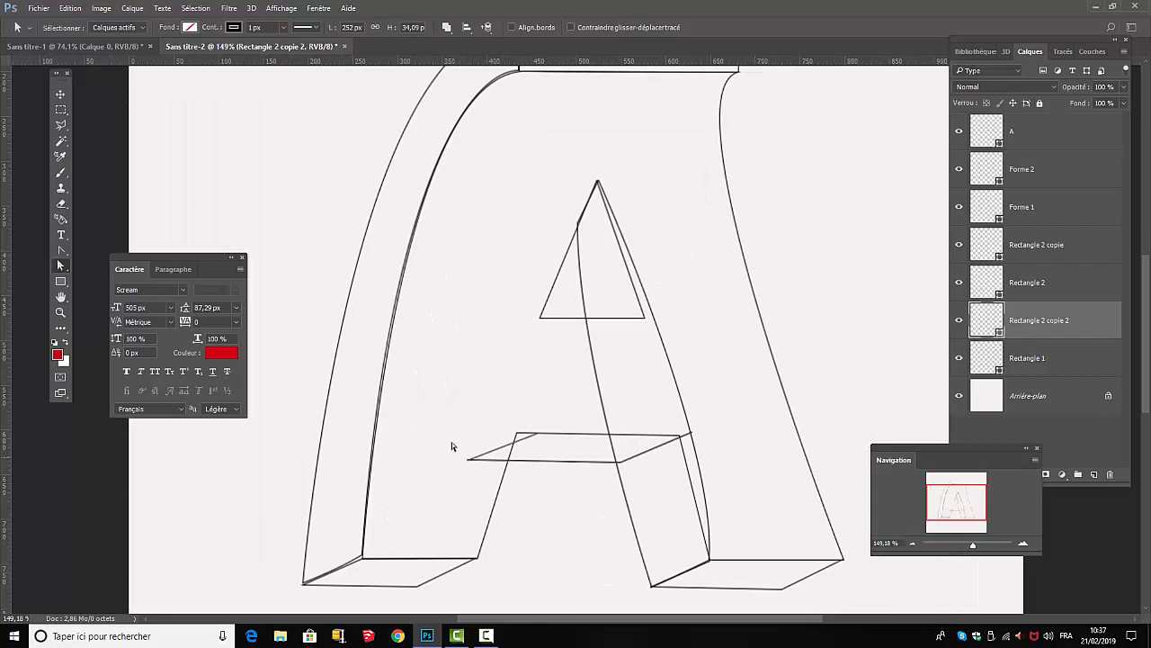
left_click(535, 438)
mouse_move(449, 393)
left_mouse_down()
mouse_move(550, 394)
mouse_move(555, 475)
mouse_move(489, 447)
left_mouse_up()
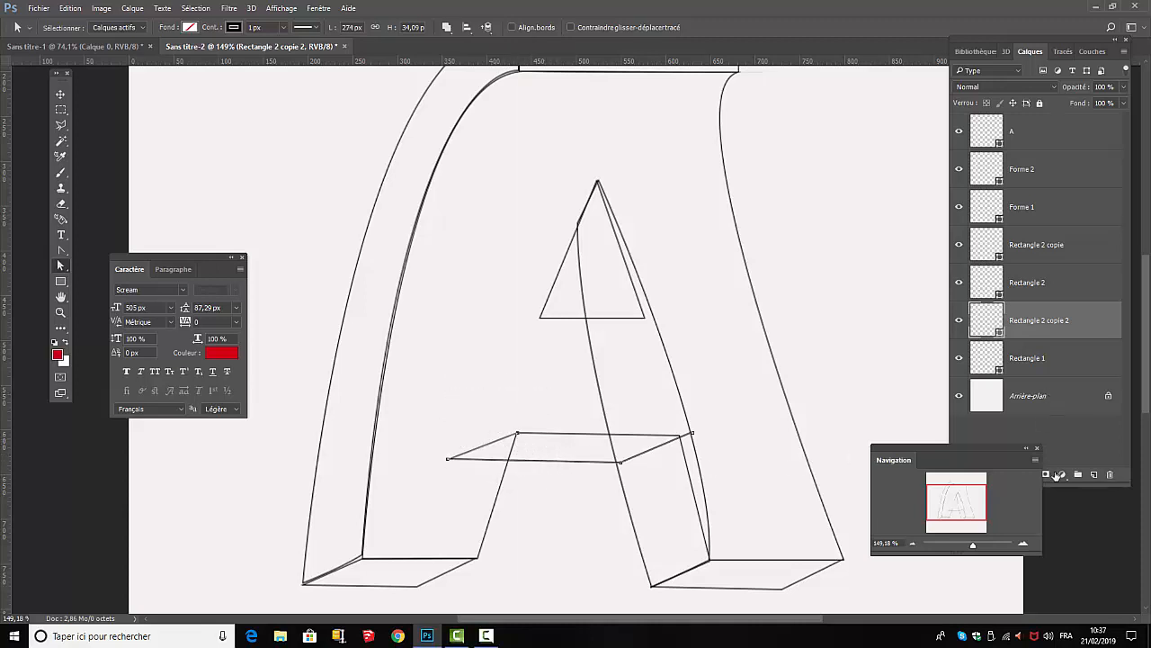
left_click(1087, 432)
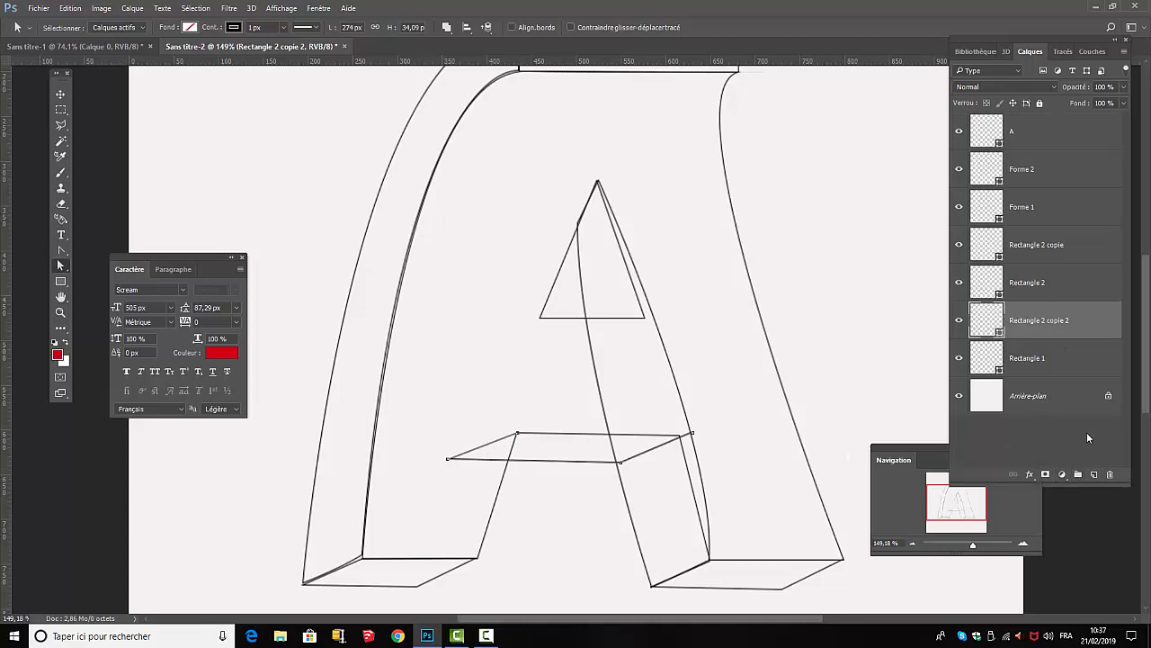
Step: Fill the A shape with RGB red
left_click(1044, 141)
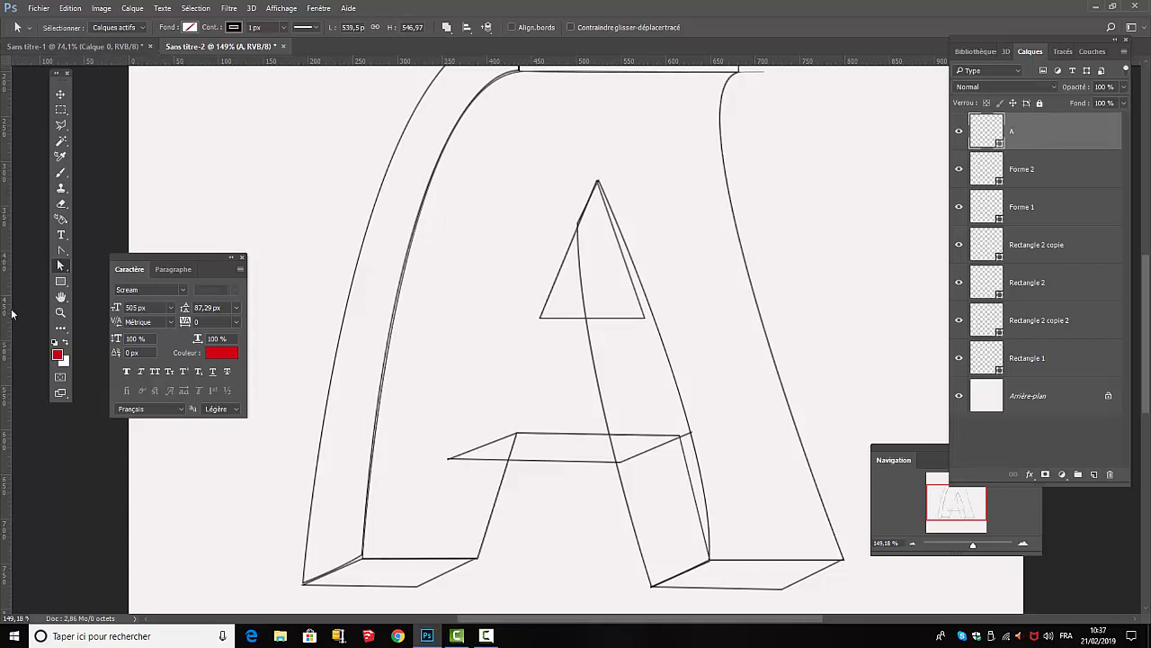
left_click(63, 282)
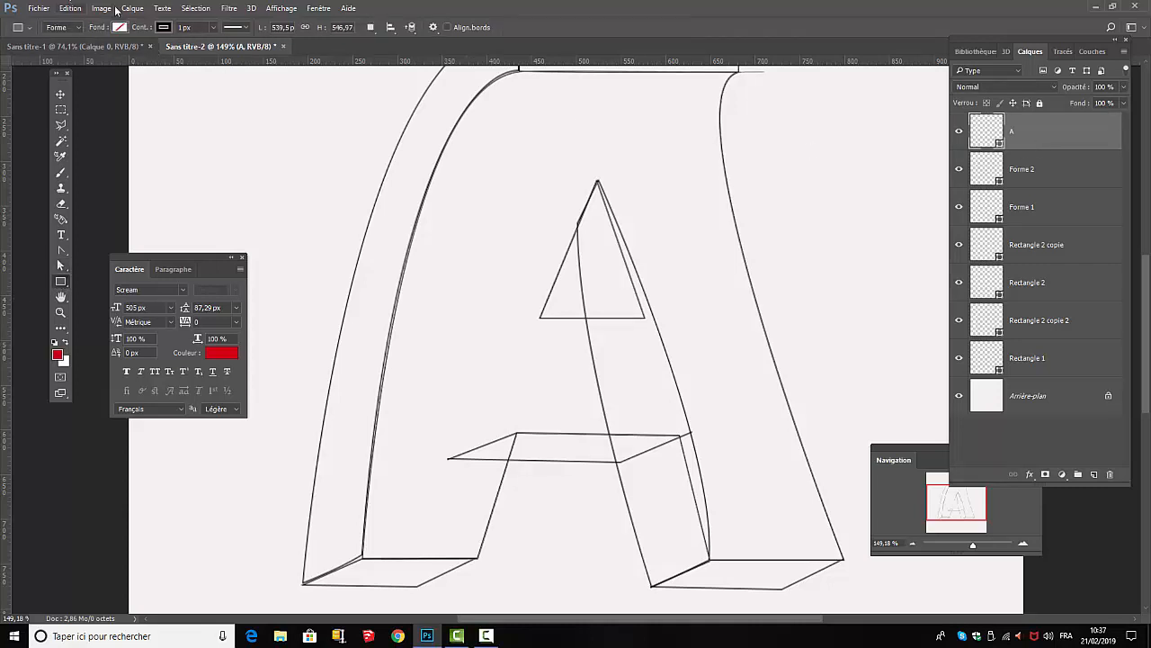
left_click(118, 28)
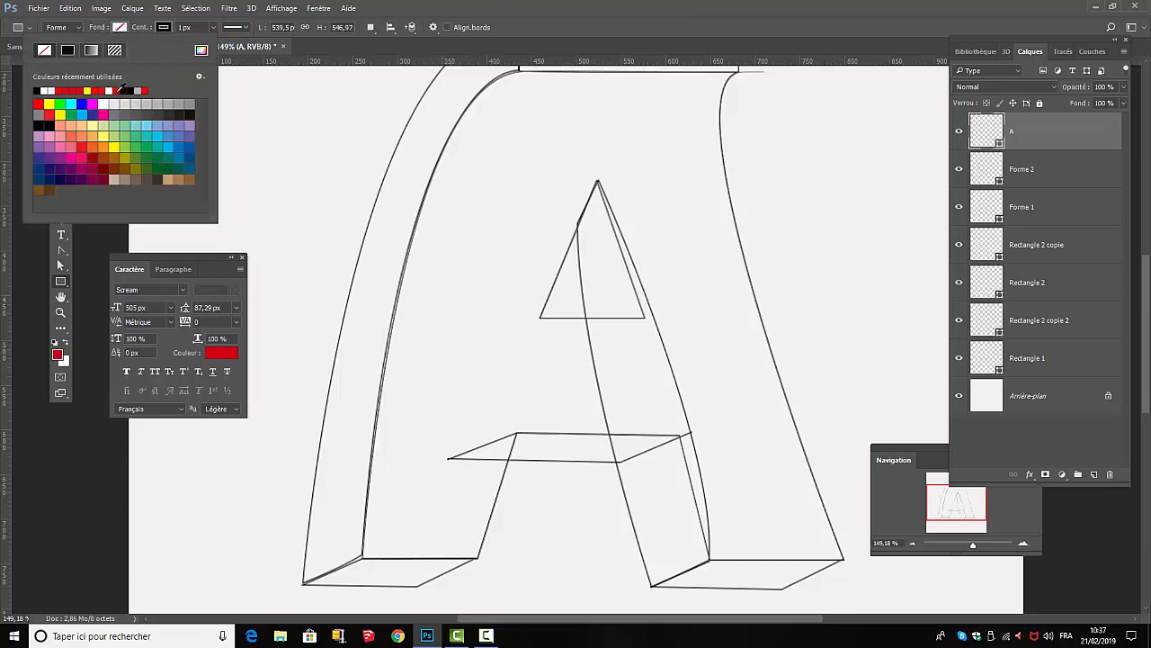
left_click(40, 106)
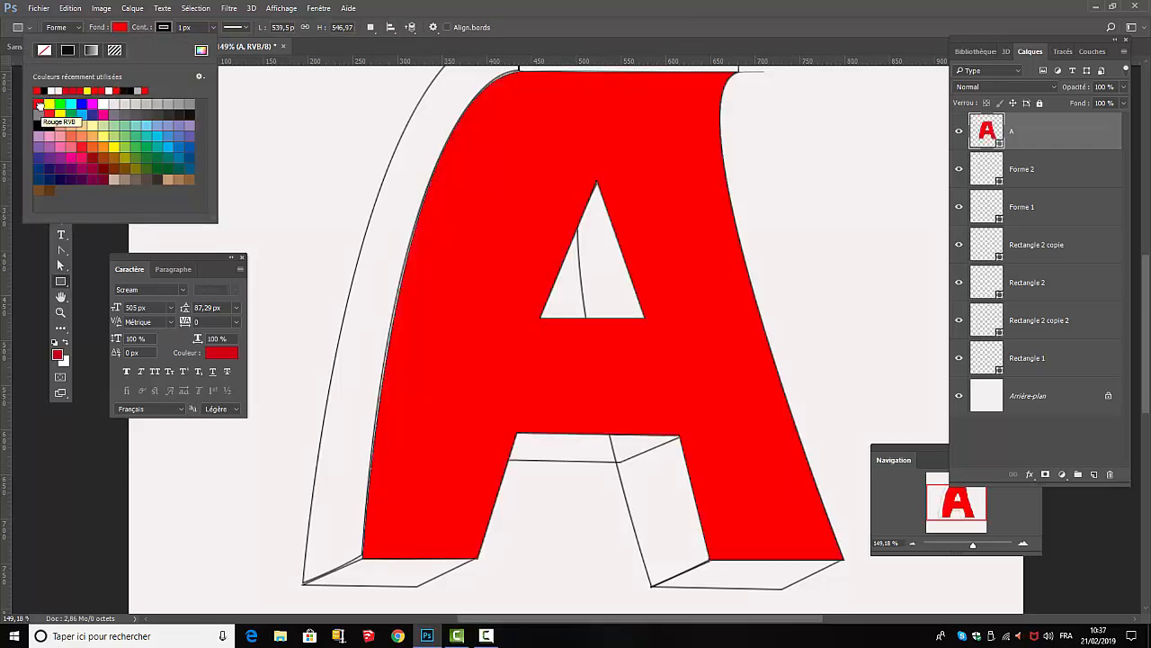
Step: Give the A shape an off-white outline 5 px wide
left_click(163, 29)
left_click(163, 30)
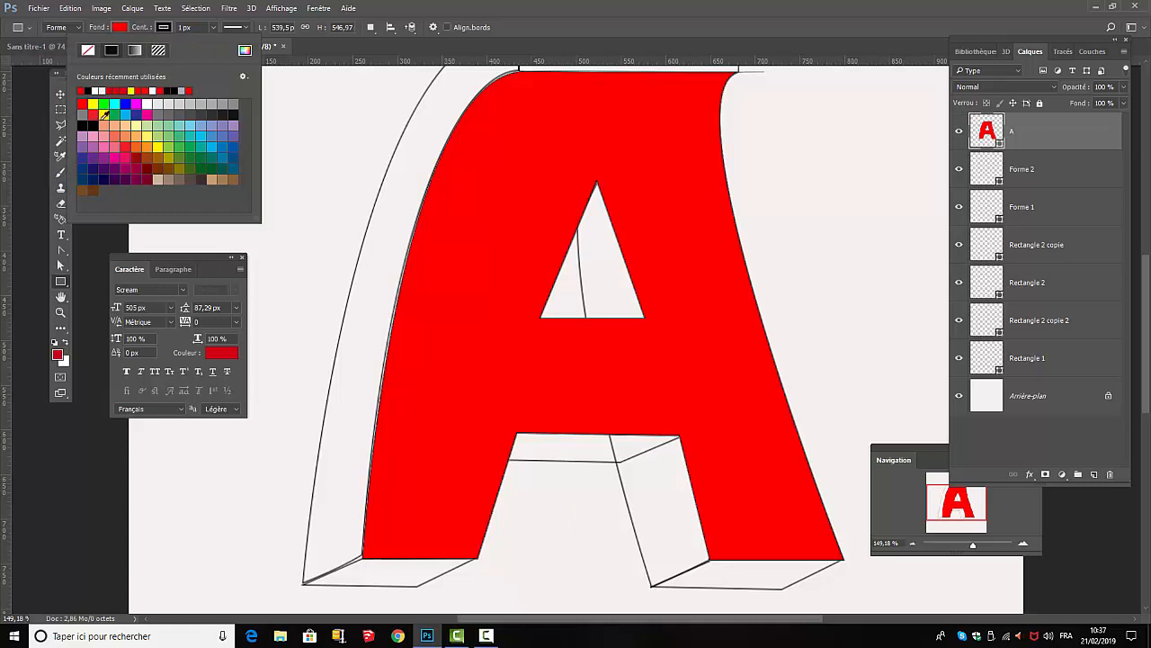
left_click(101, 90)
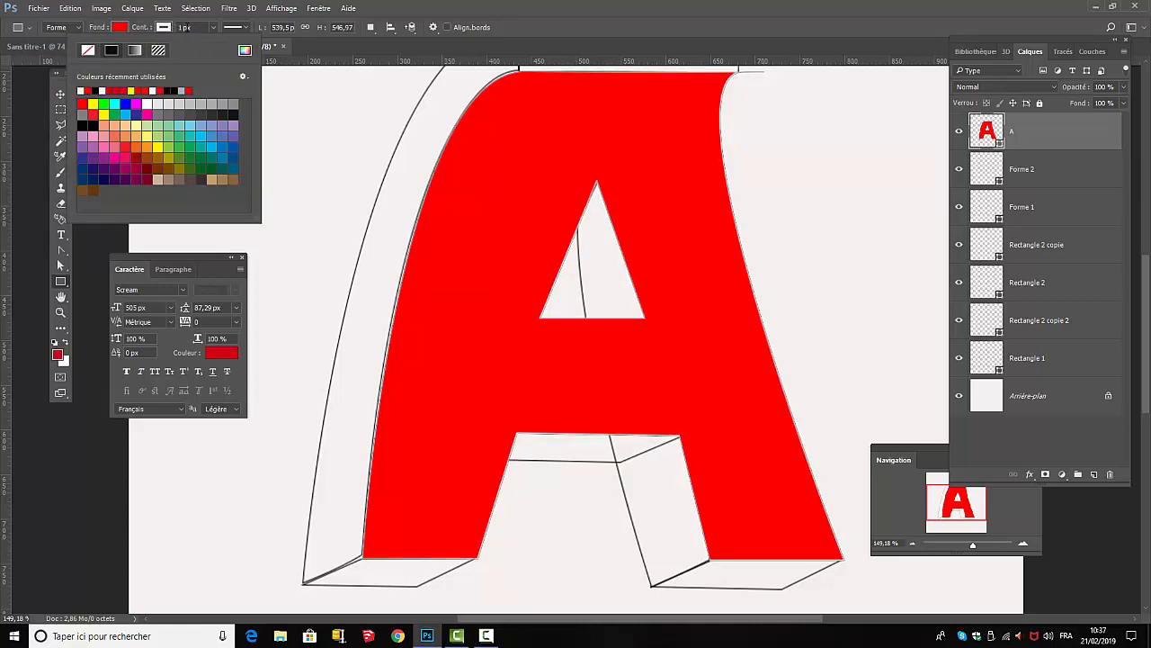
left_click(178, 25)
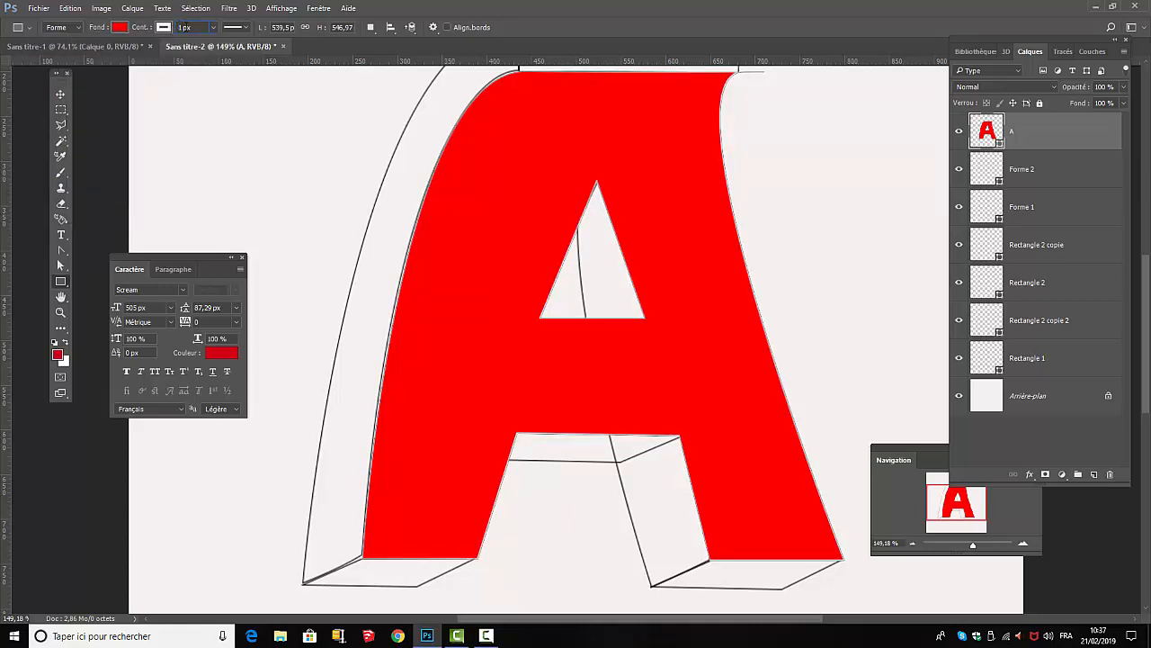
left_click(184, 27)
type("5")
key("Return")
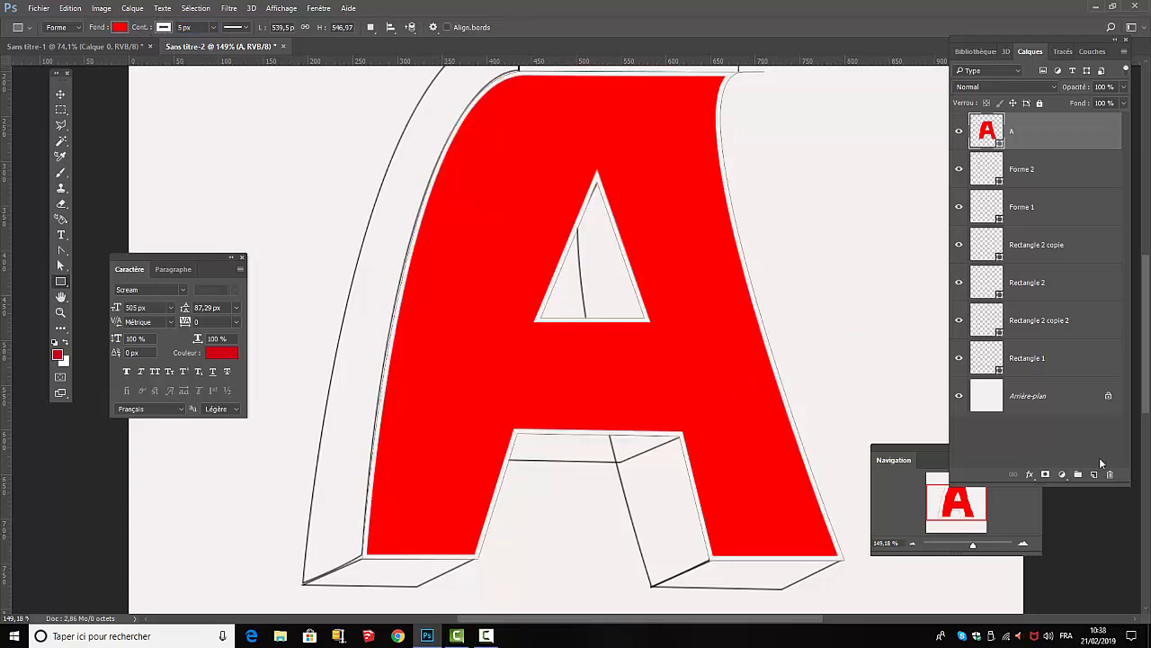
Step: Hide the Arrière-plan layer and give the Forme 2 inner-leg face an off-white fill with no outline
left_click(1031, 176)
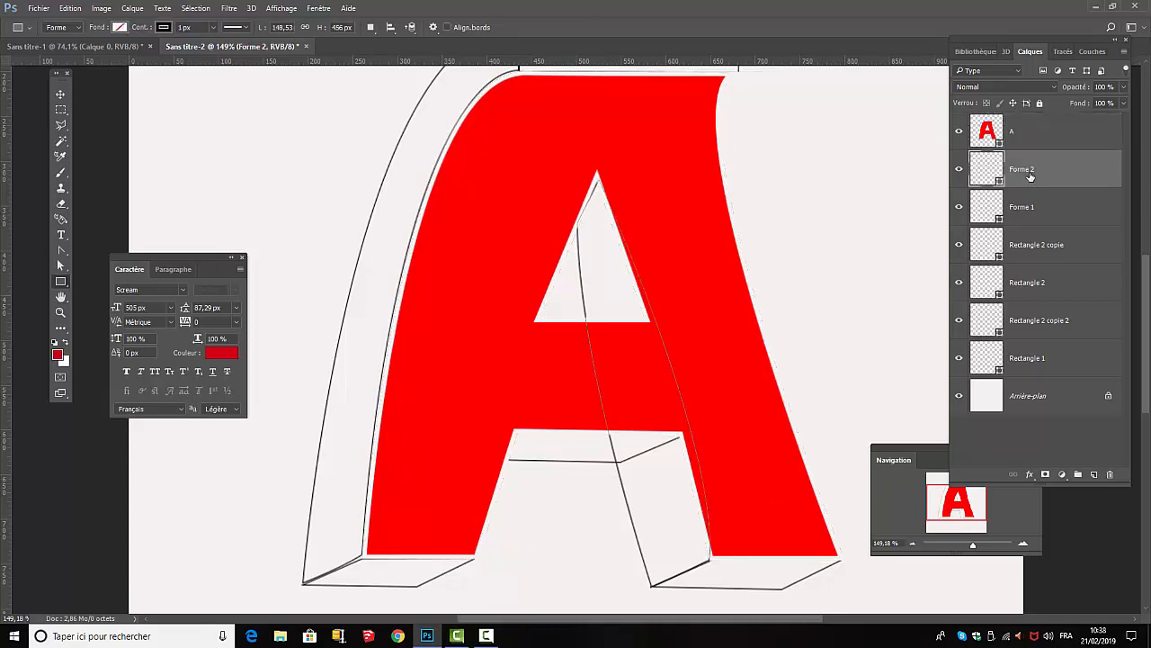
left_click(959, 396)
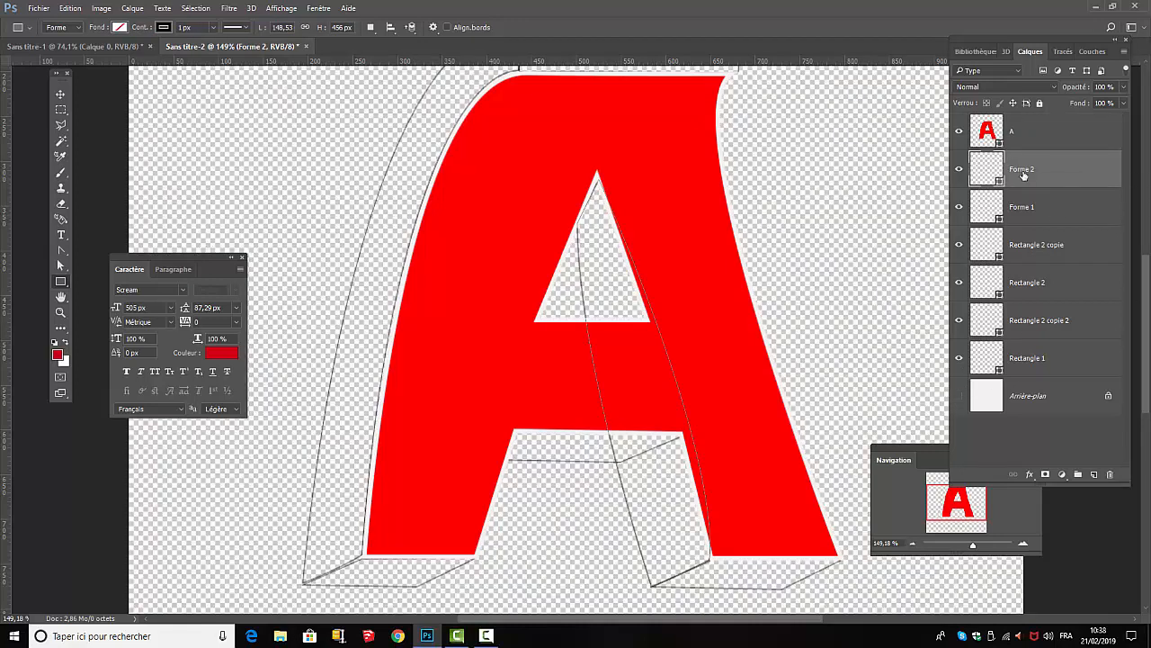
left_click(118, 27)
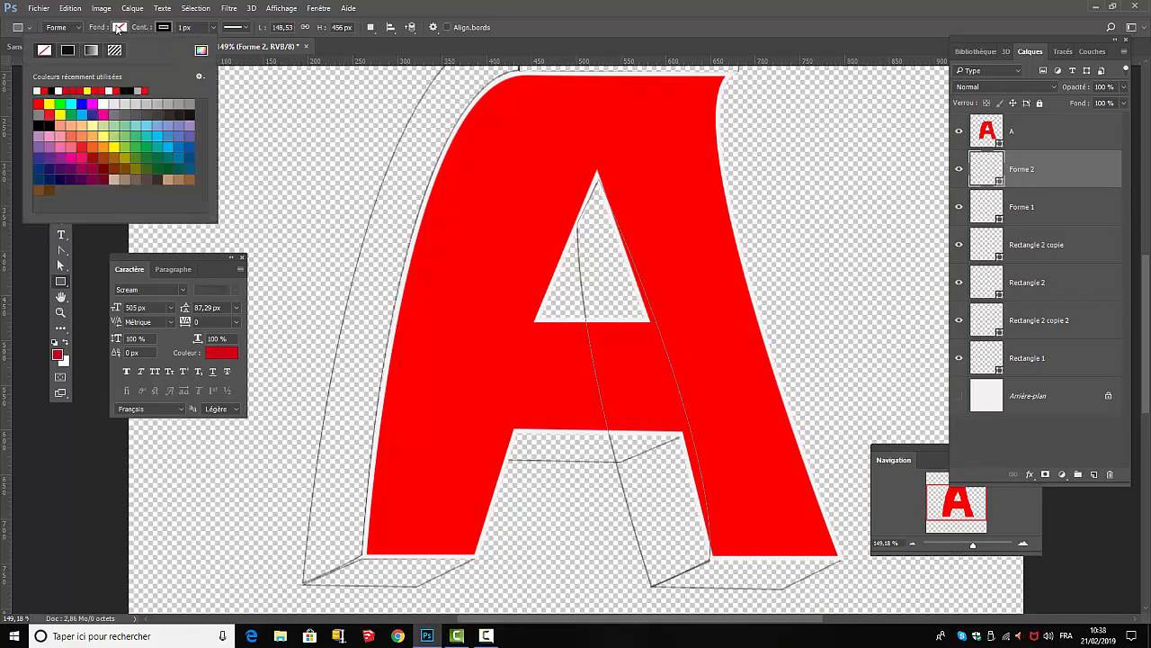
left_click(36, 90)
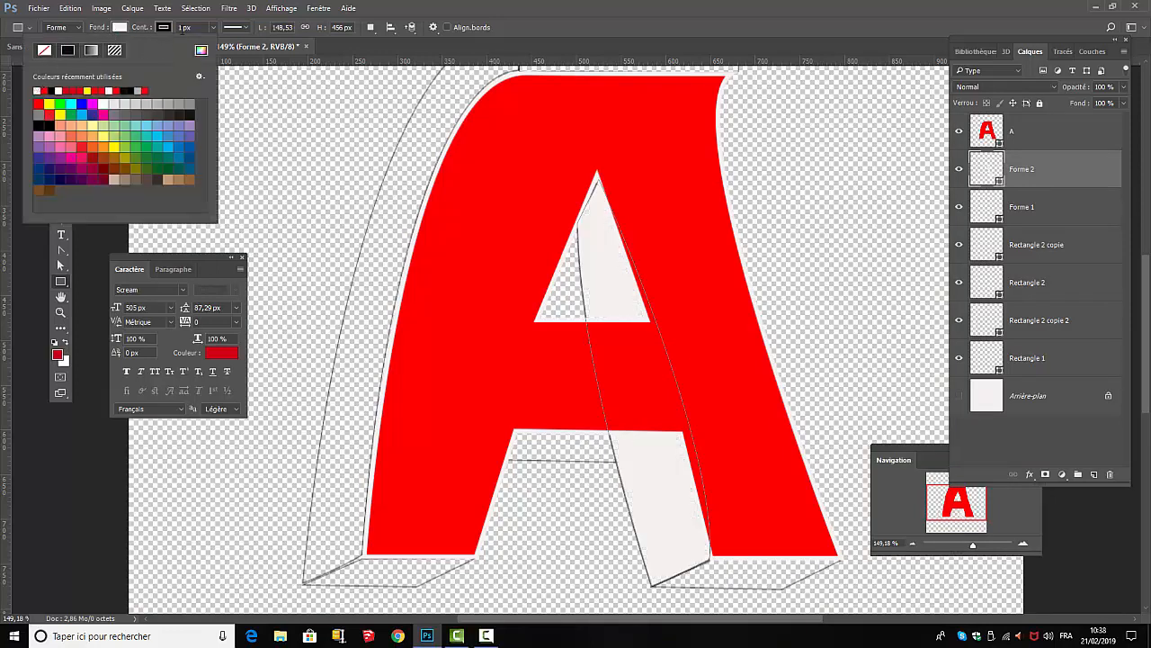
left_click(163, 28)
left_click(163, 28)
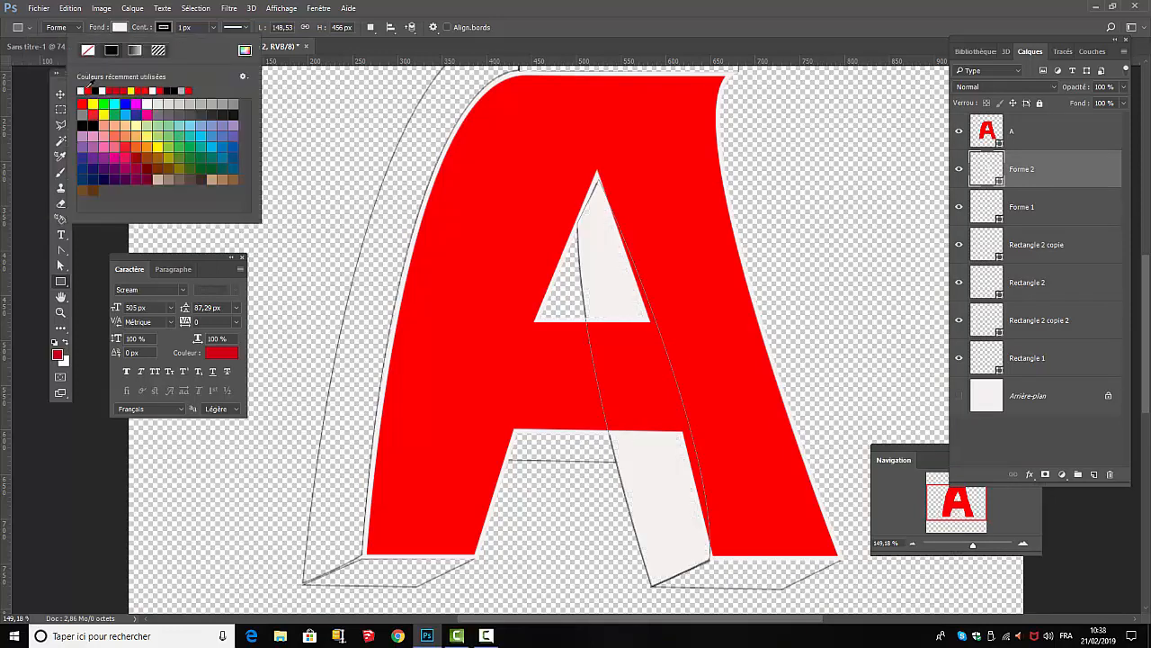
left_click(89, 52)
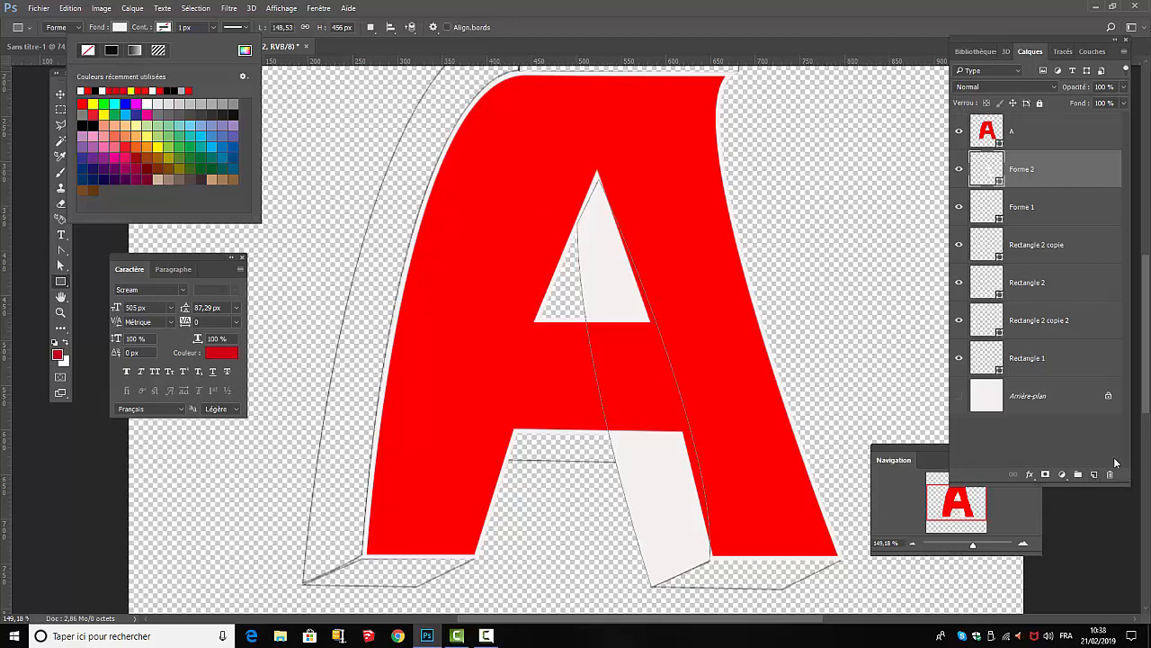
left_click(1059, 438)
left_click(1060, 438)
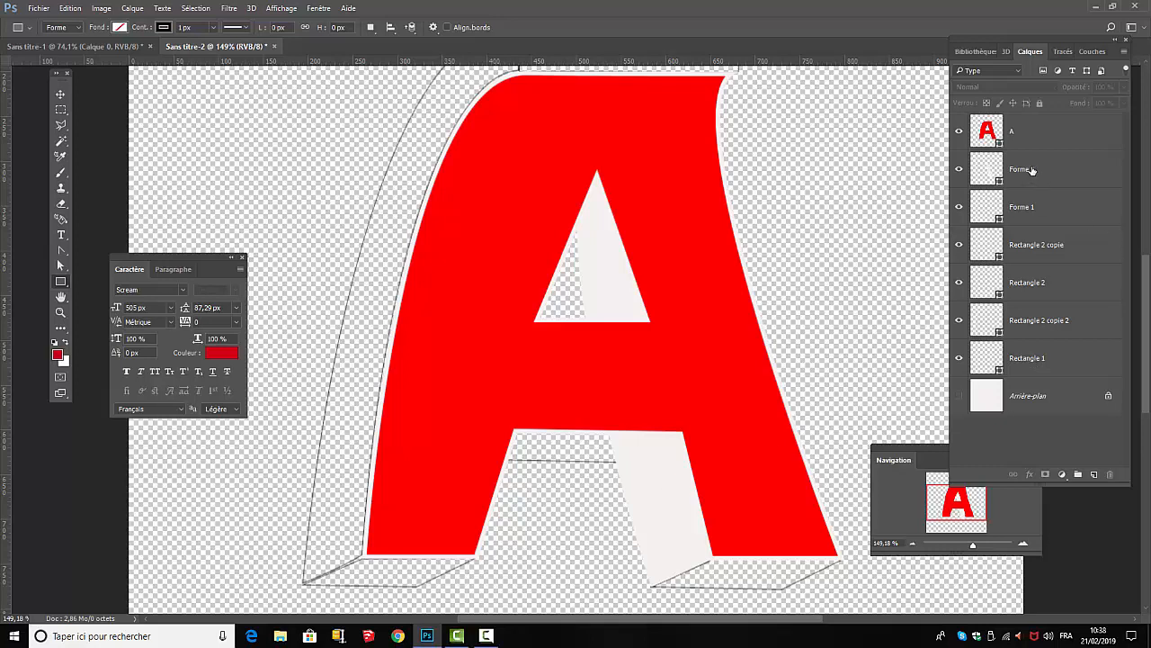
Step: Move the Forme 2 layer directly above the Arrière-plan layer
left_click_drag(1032, 171, 1051, 372)
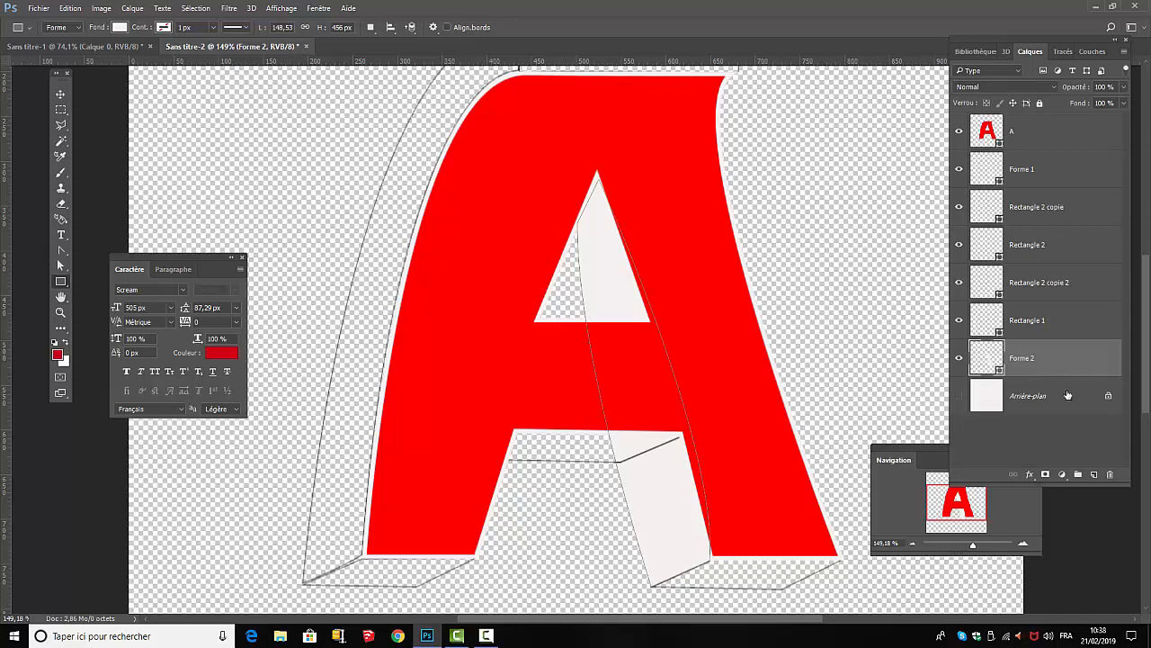
left_click(1081, 442)
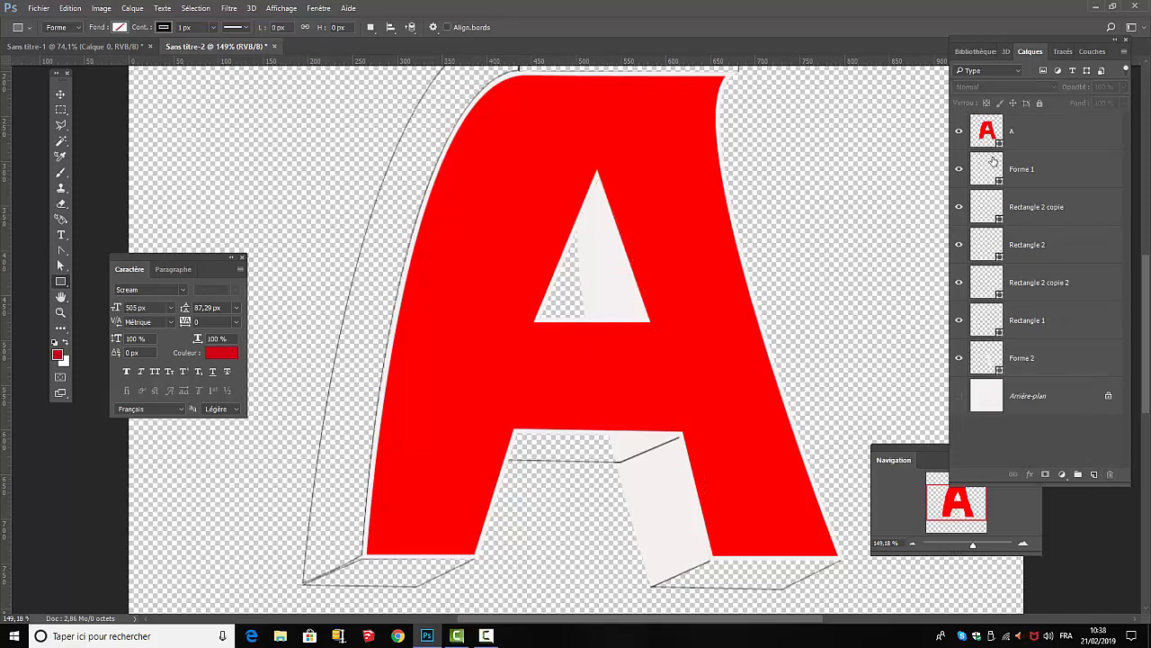
Step: Fill the Forme 1 left side face with white and remove its outline
left_click(1039, 173)
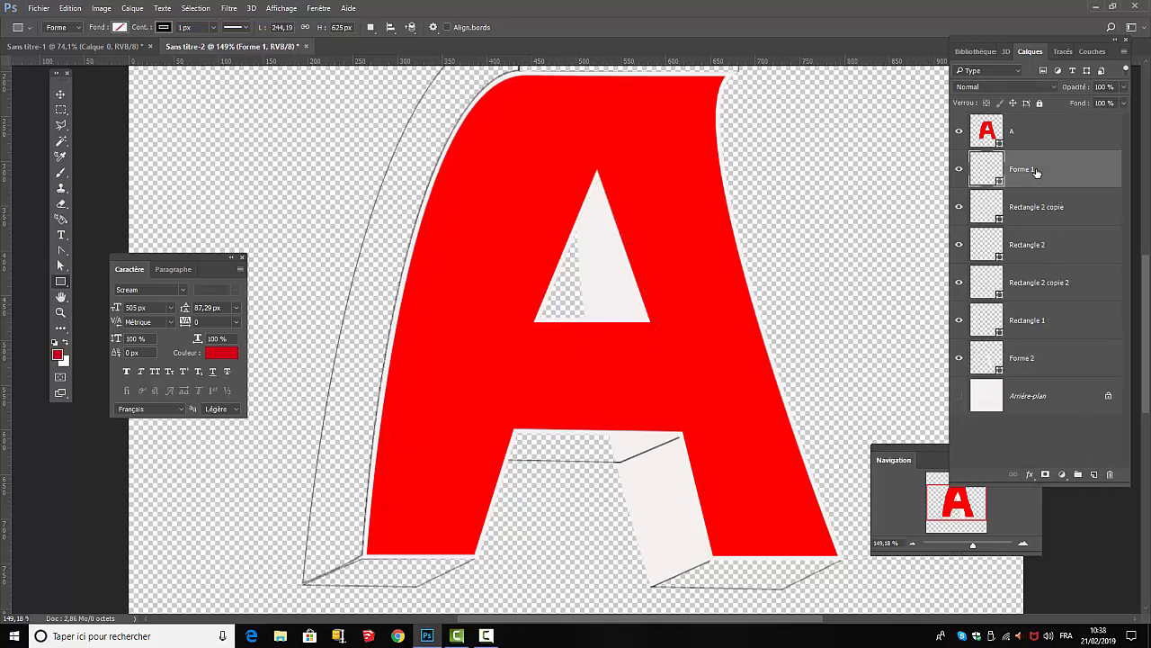
left_click(120, 28)
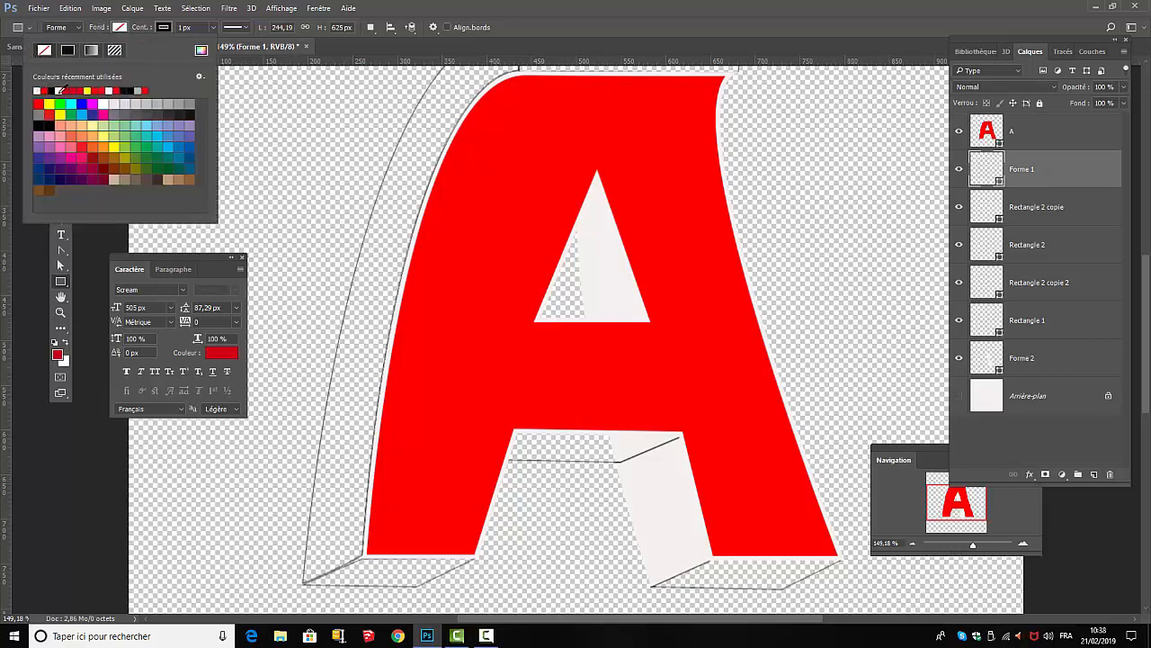
left_click(59, 90)
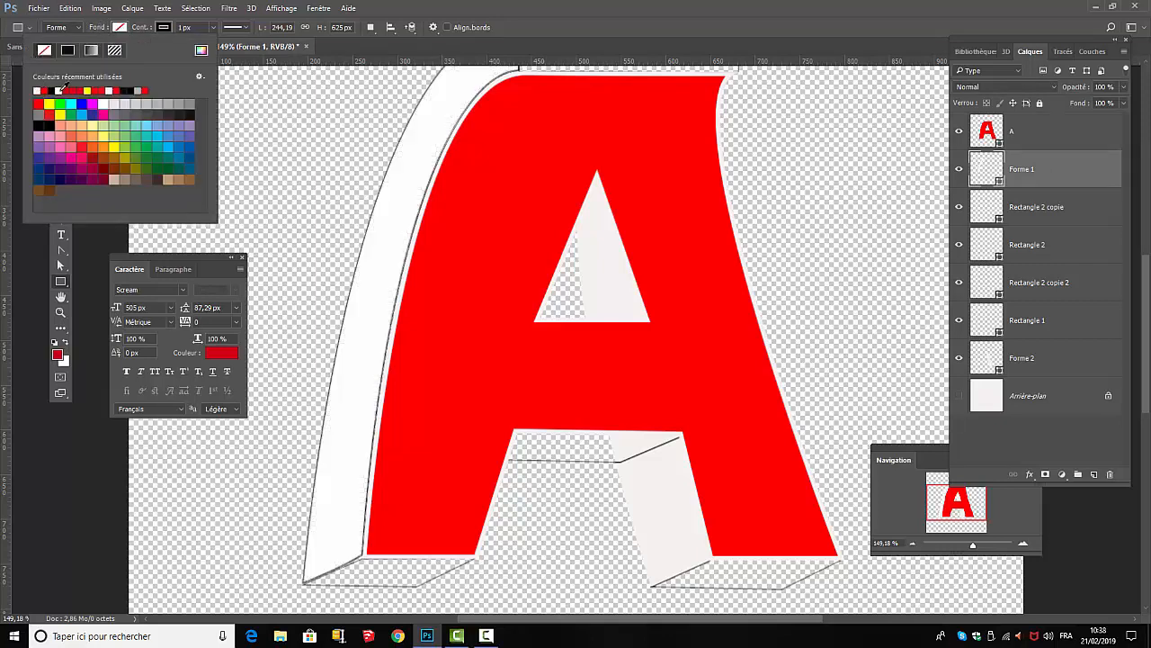
left_click(162, 29)
left_click(164, 27)
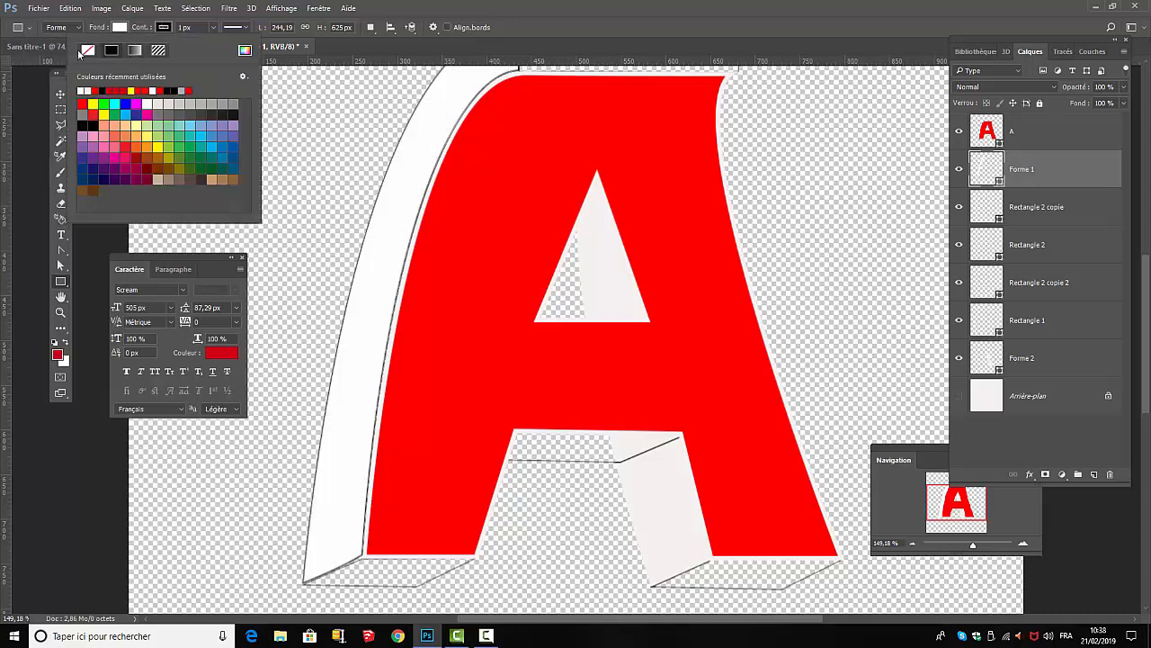
left_click(90, 52)
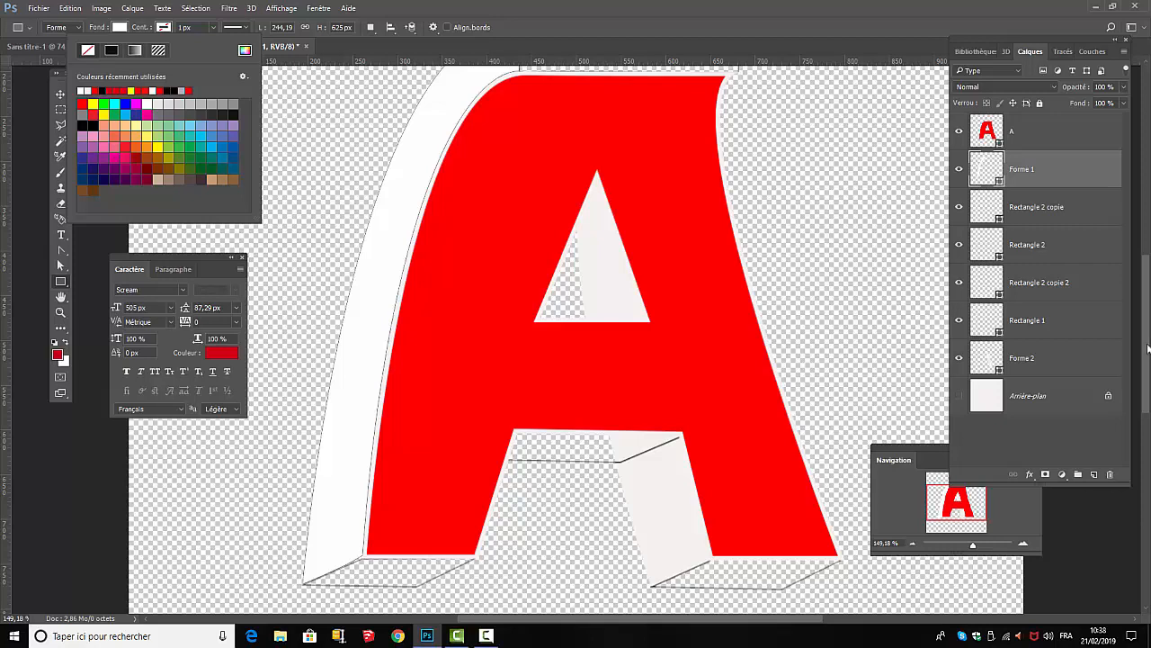
left_click(1056, 433)
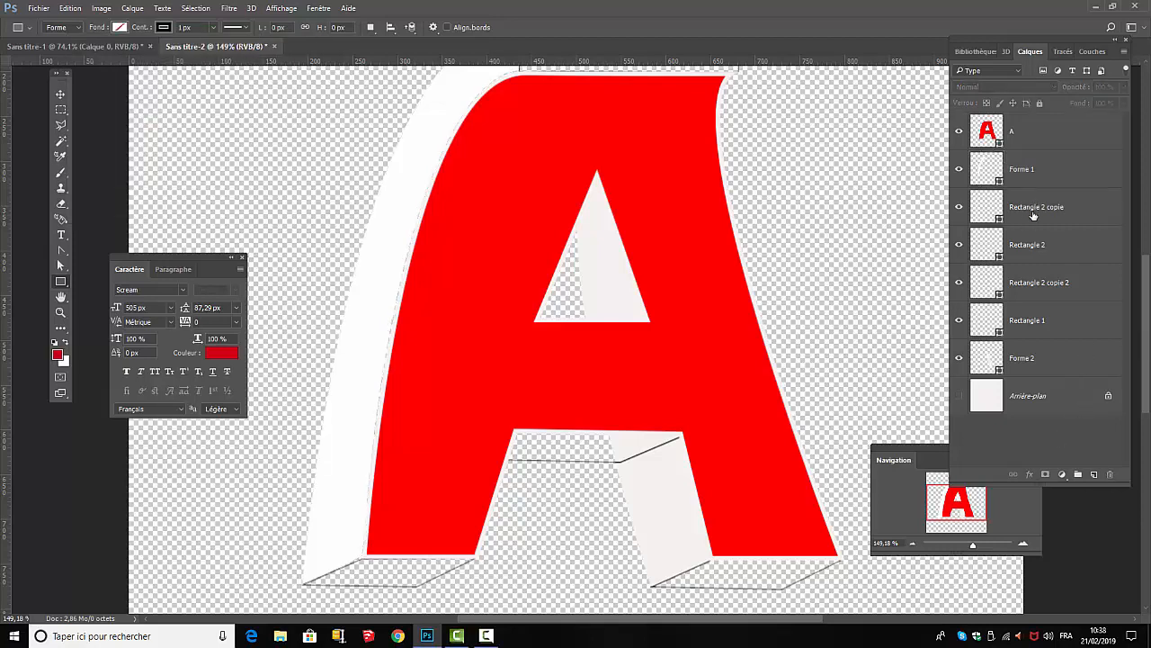
Step: Fill the Rectangle 2 copie face under the right leg with white and remove its outline
left_click(1033, 212)
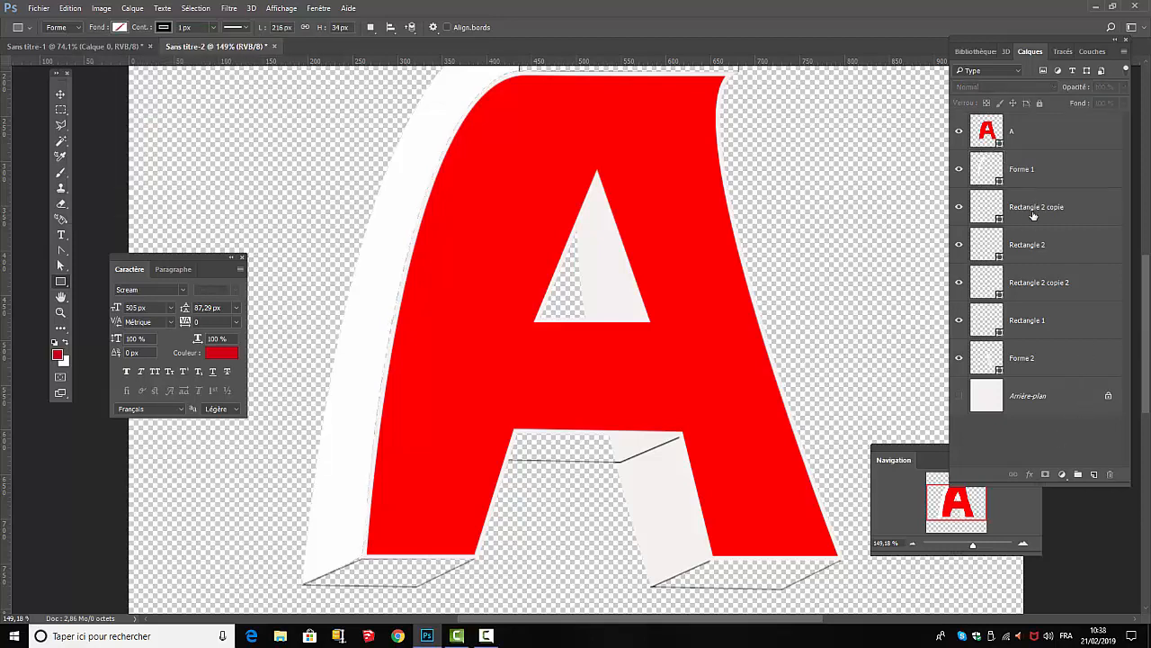
left_click(119, 28)
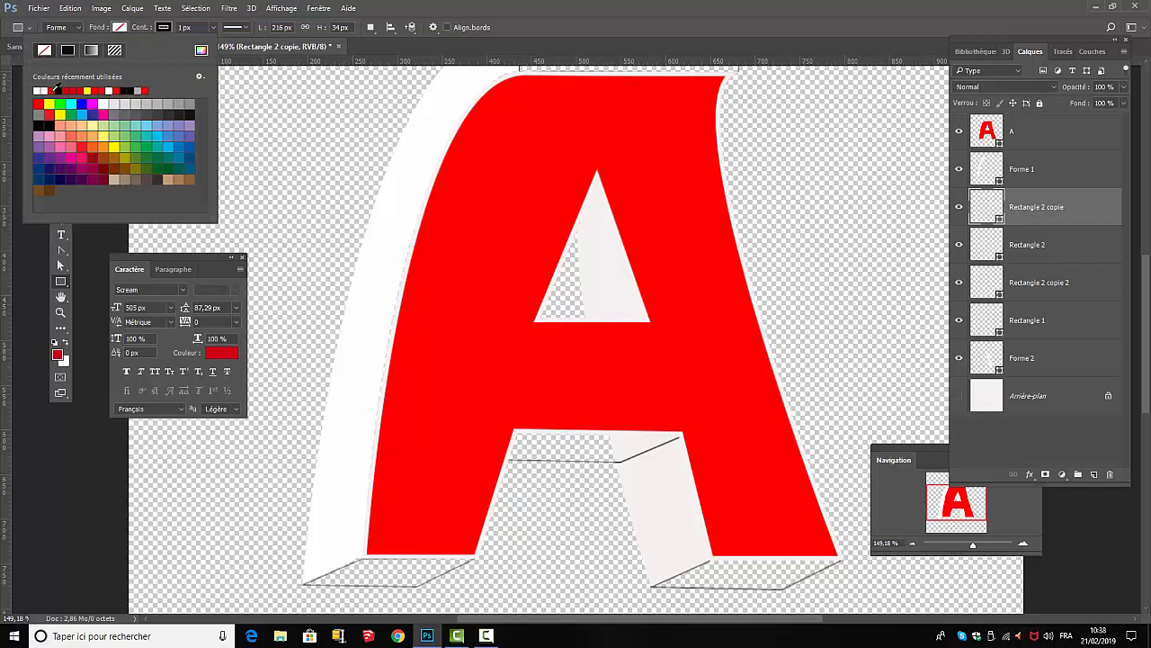
left_click(39, 90)
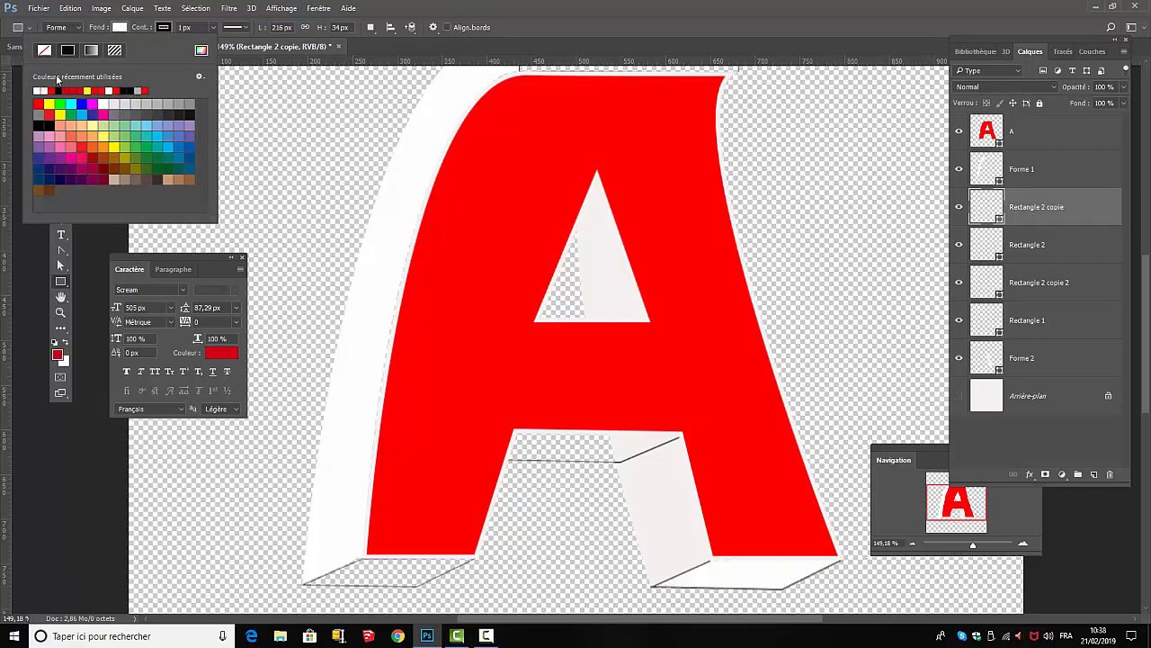
left_click(163, 28)
left_click(163, 28)
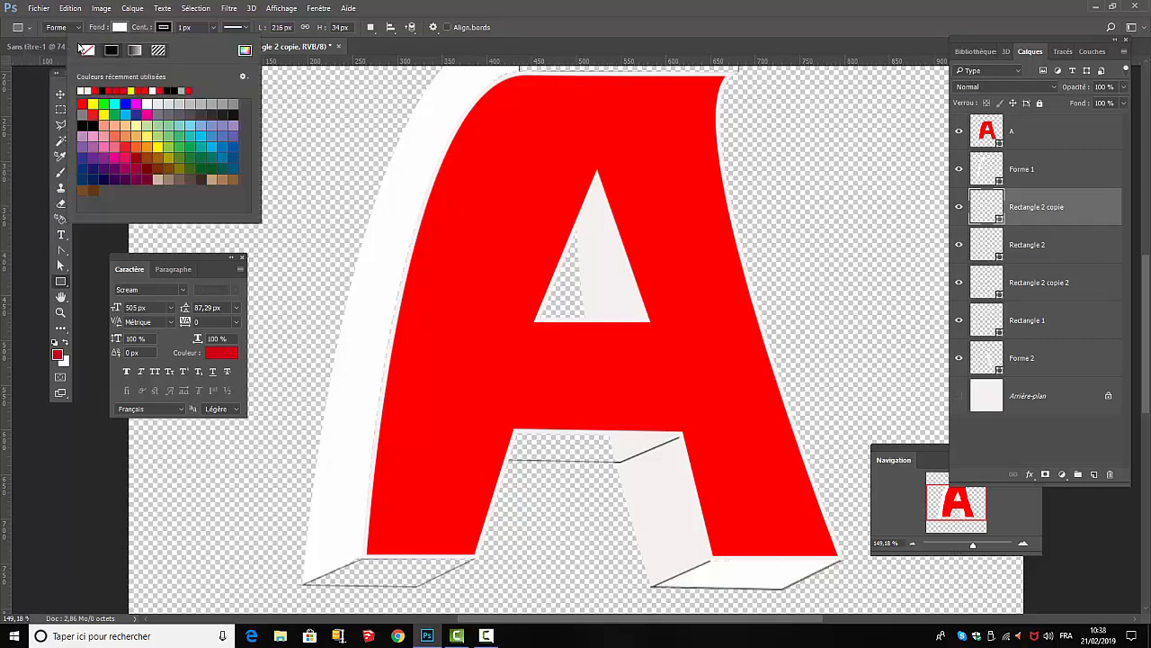
left_click(89, 56)
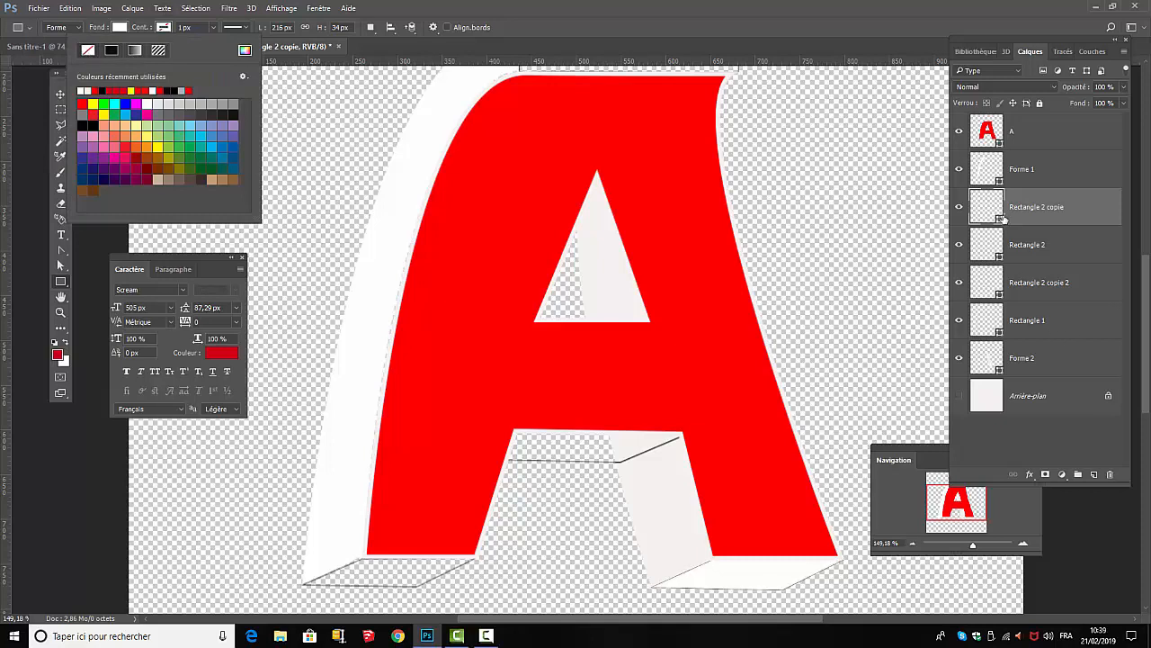
Step: Fill the Rectangle 2 face under the left leg with white and remove its outline
left_click(1035, 245)
left_click(1035, 245)
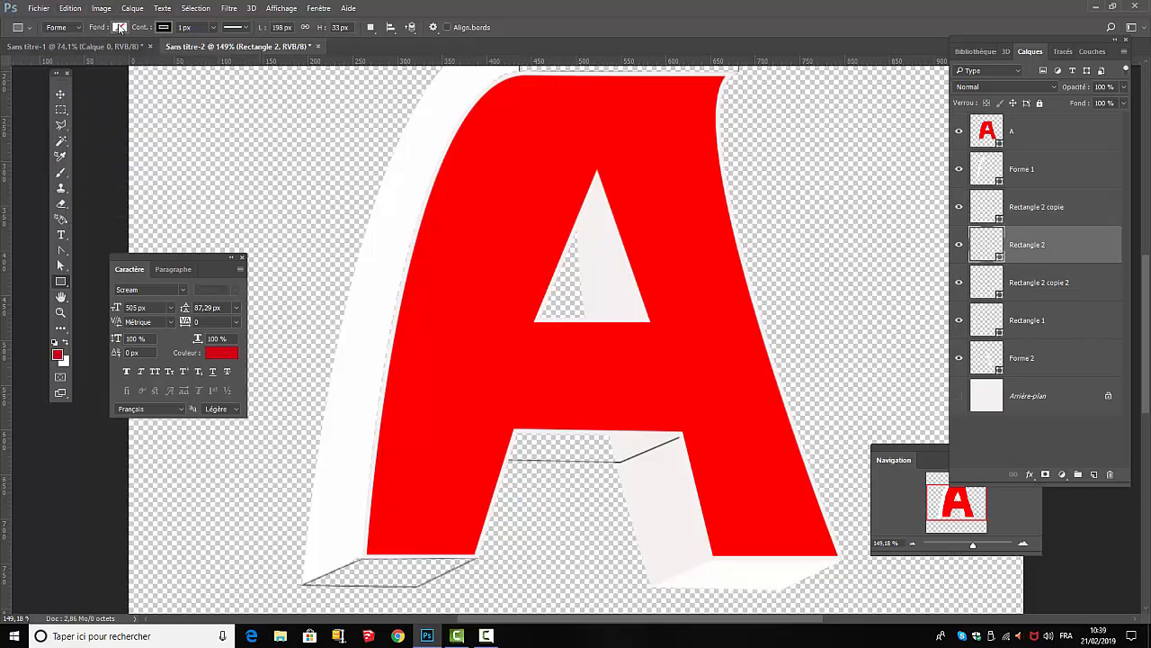
left_click(119, 27)
left_click(47, 90)
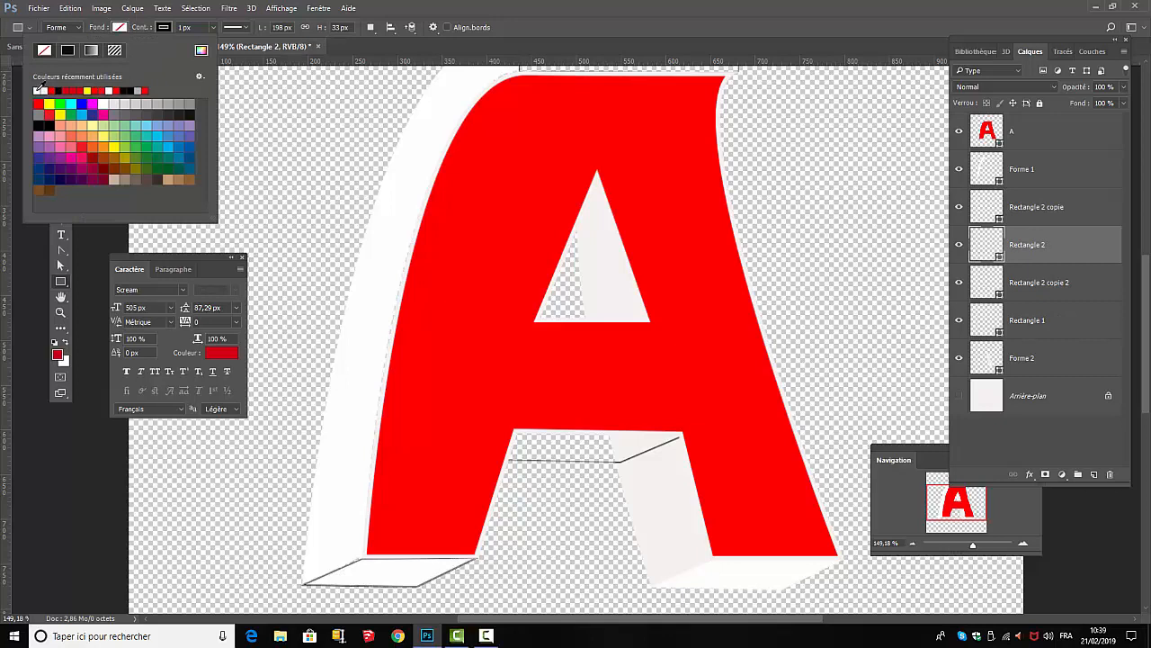
left_click(164, 28)
left_click(164, 28)
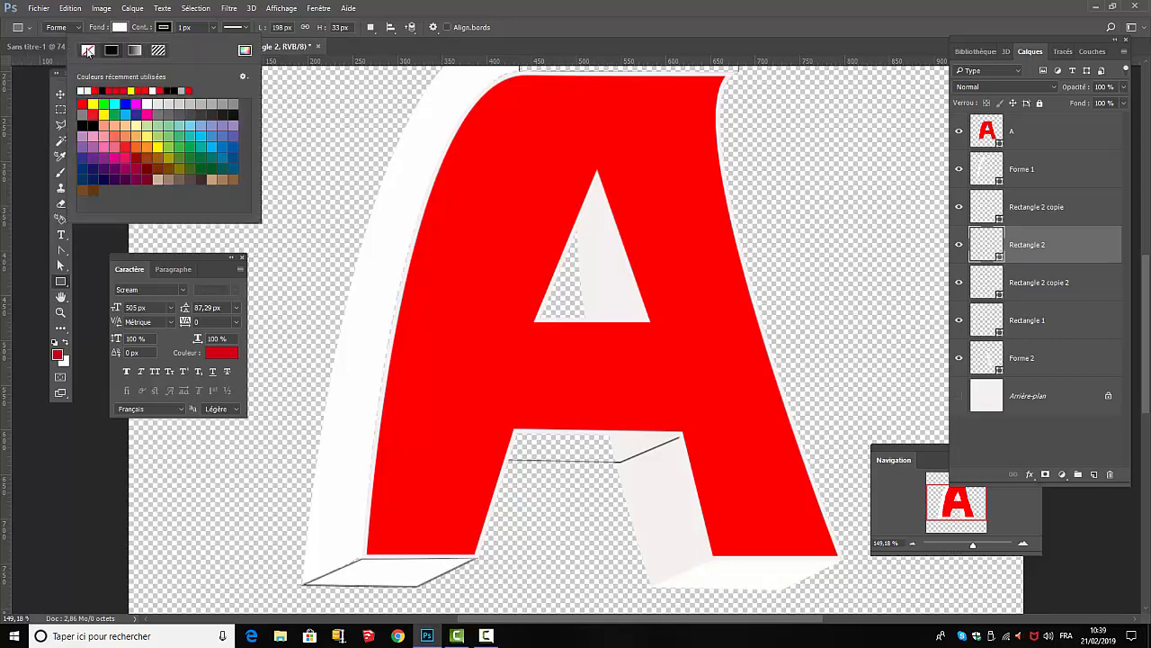
left_click(87, 50)
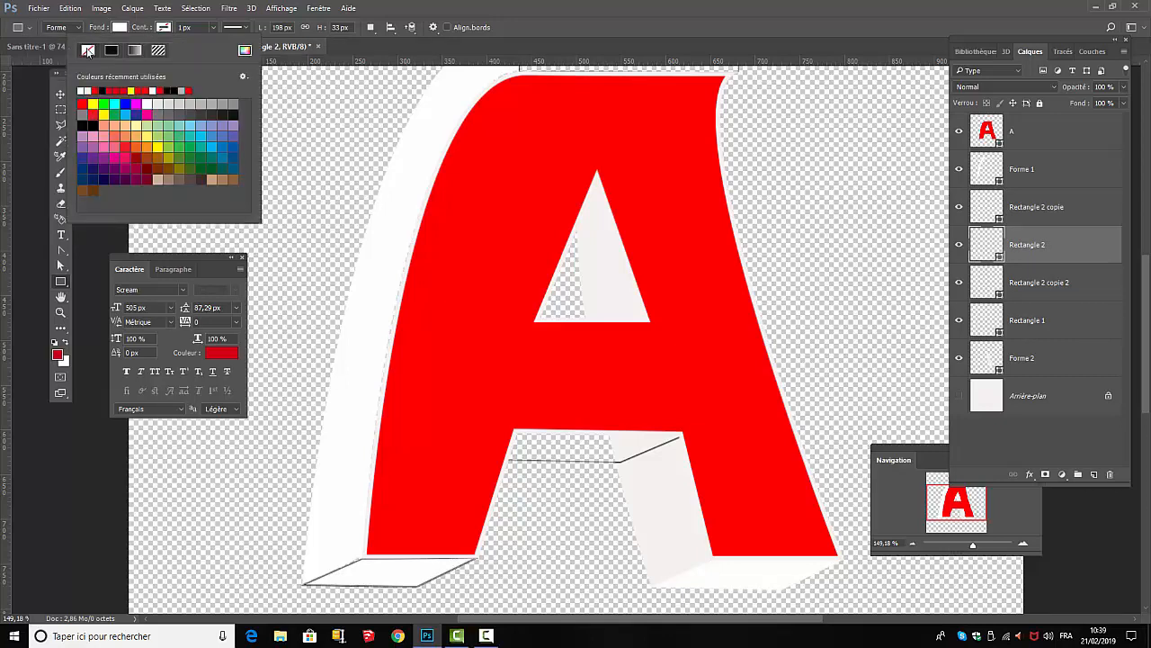
Step: Give the Rectangle 2 copie 2 face under the crossbar a white fill and no outline
left_click(1046, 287)
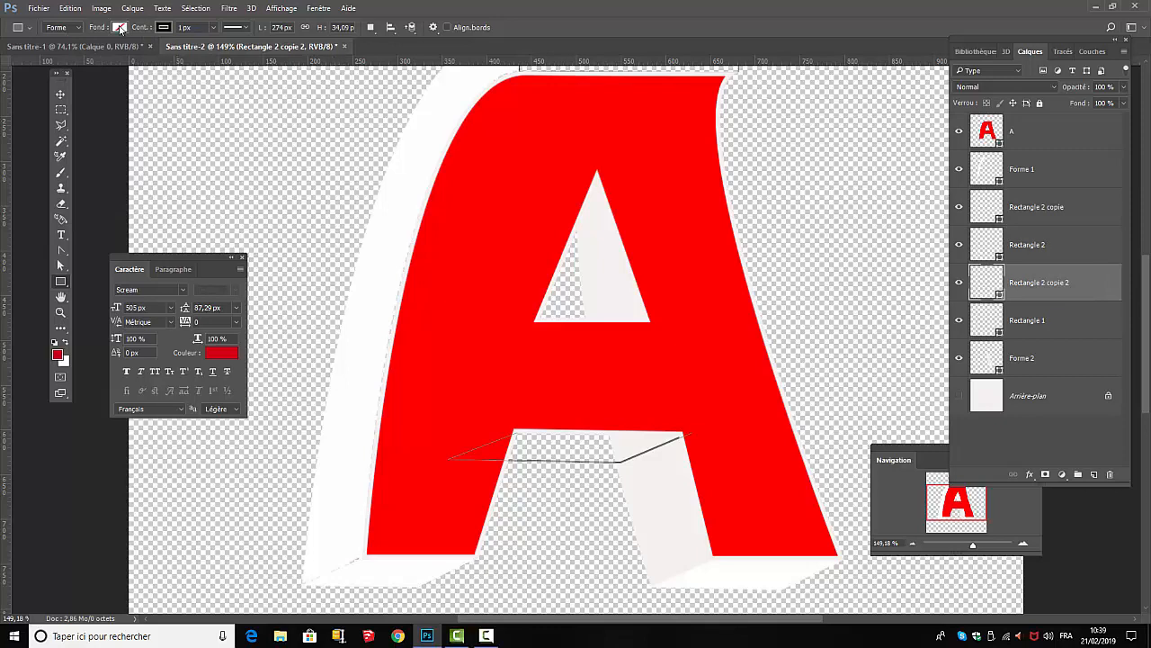
left_click(120, 28)
left_click(38, 89)
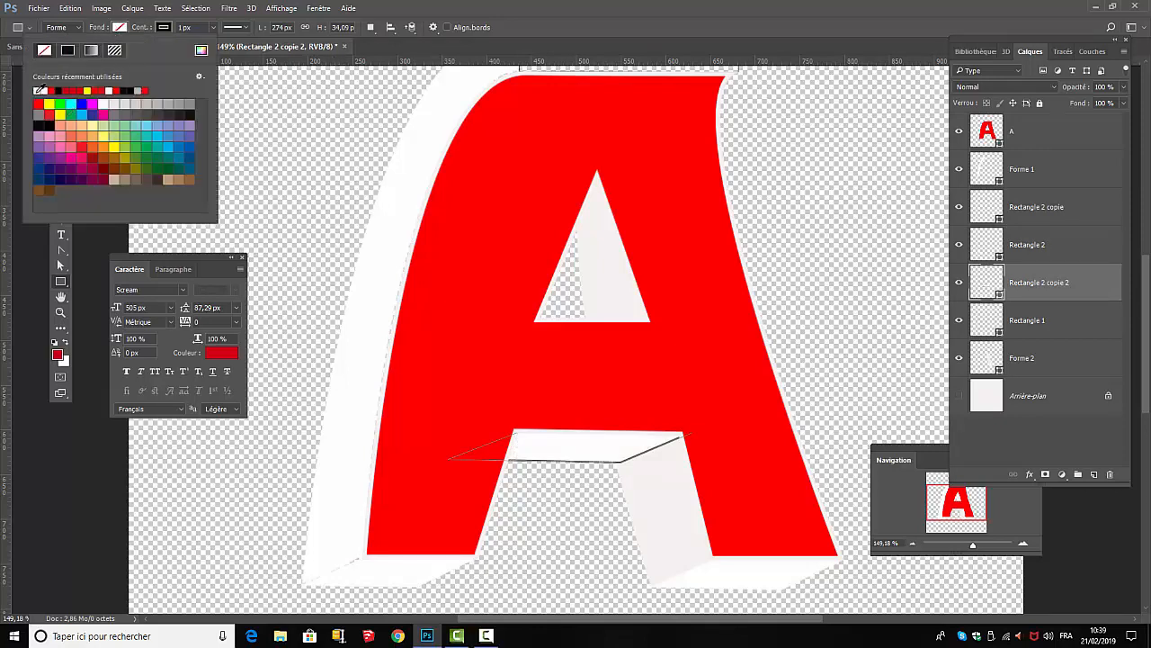
left_click(163, 27)
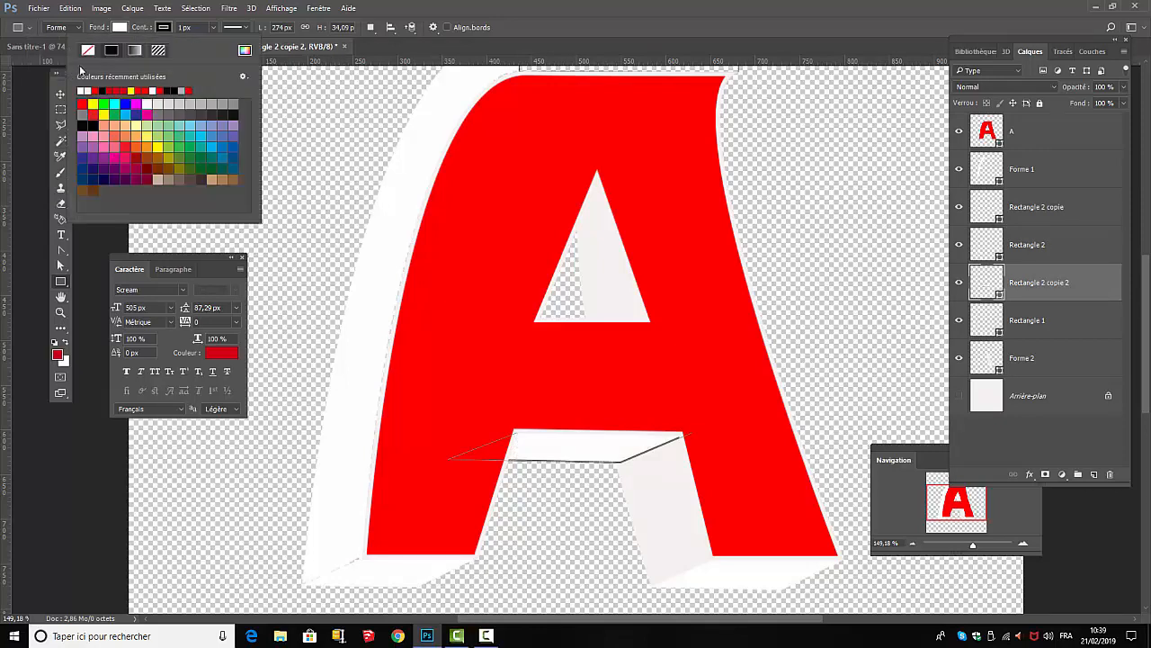
left_click(87, 50)
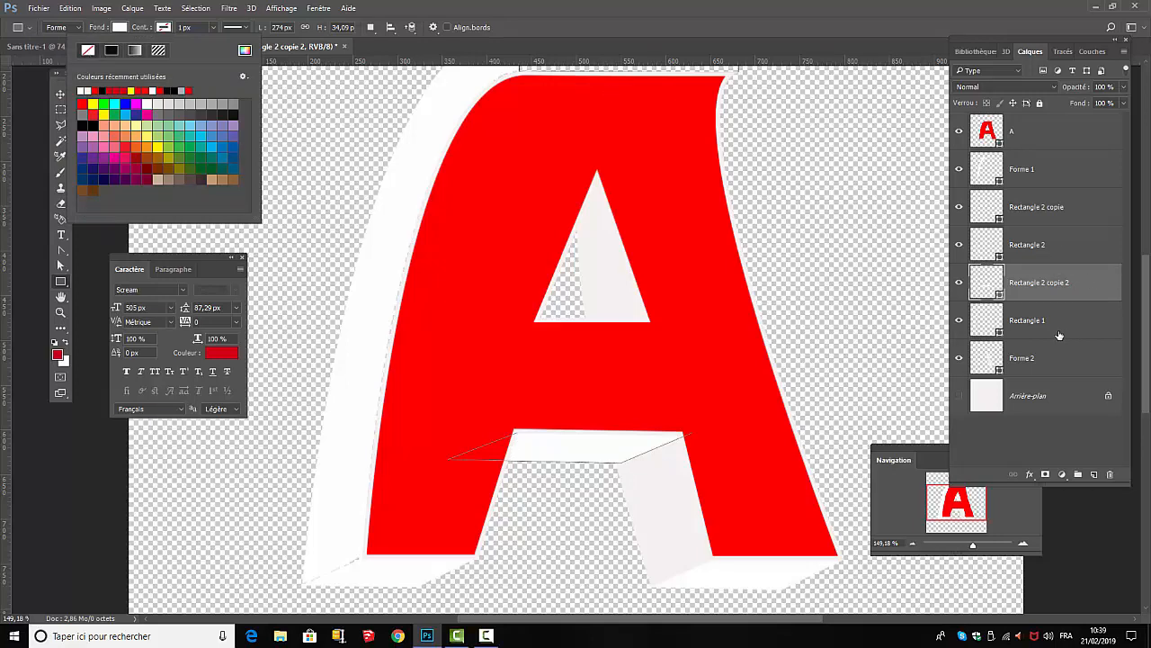
Step: Give the Rectangle 1 face on top of the letter a white fill and no outline
left_click(974, 544)
left_click_drag(974, 544, 971, 538)
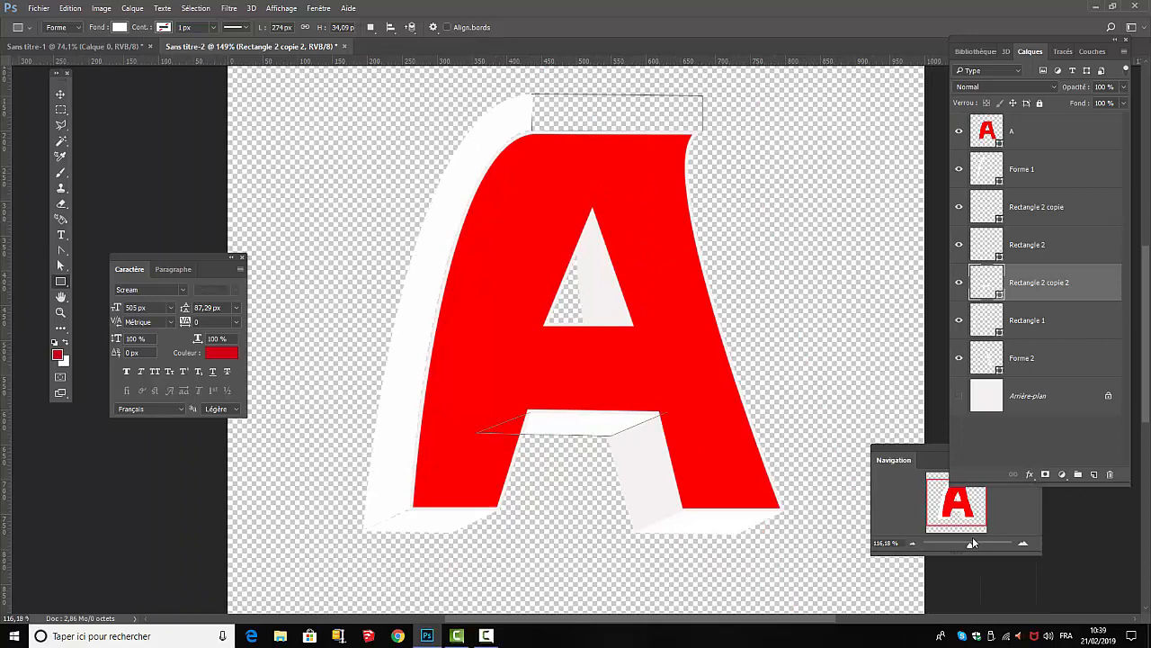
left_click(1043, 333)
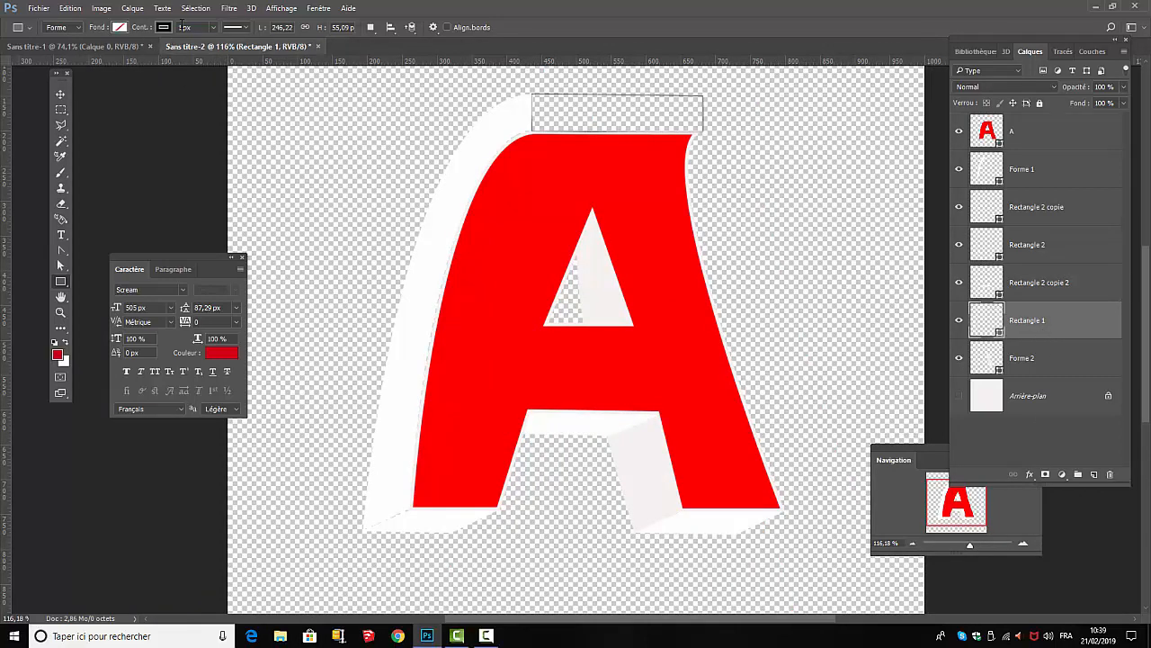
left_click(120, 27)
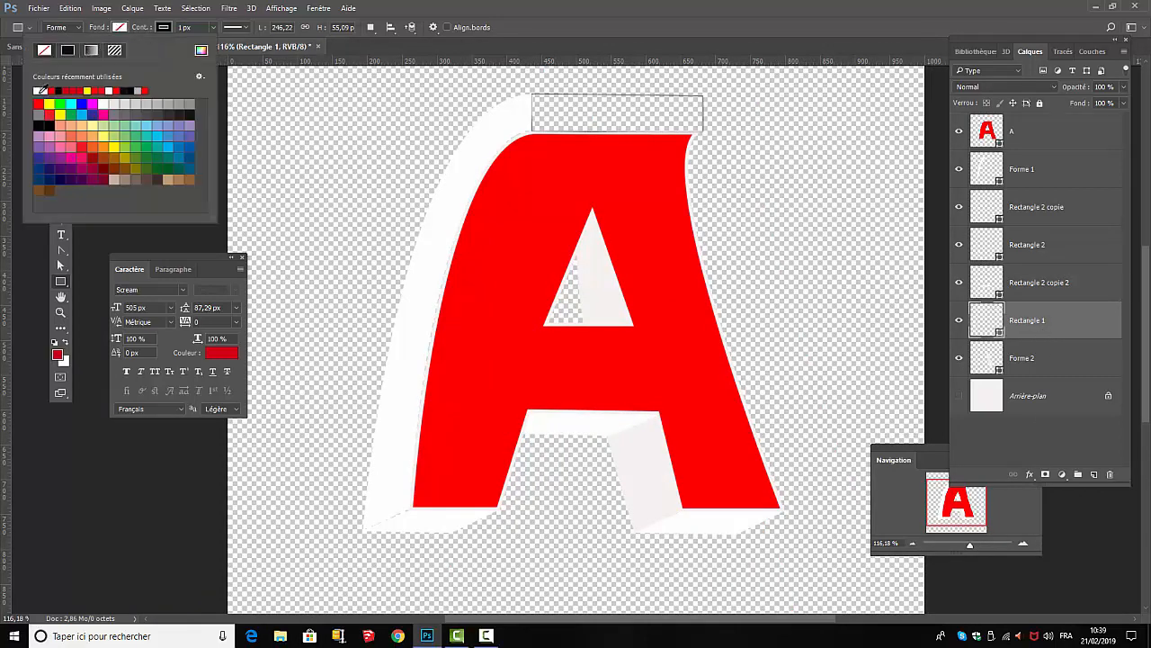
left_click(40, 89)
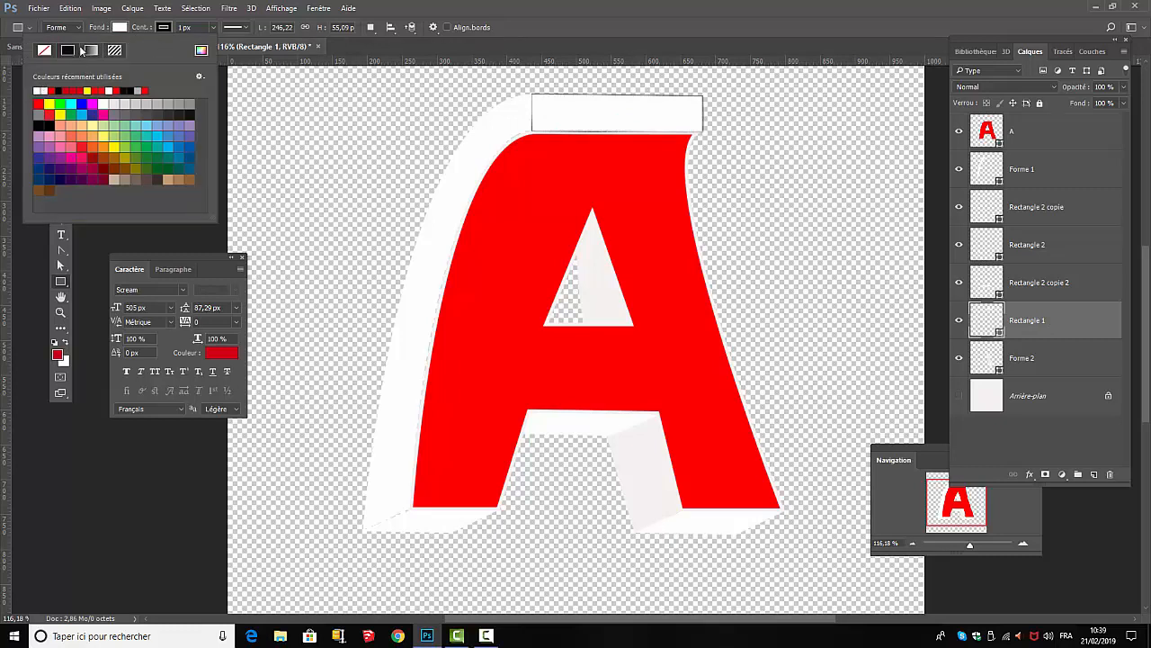
left_click(163, 28)
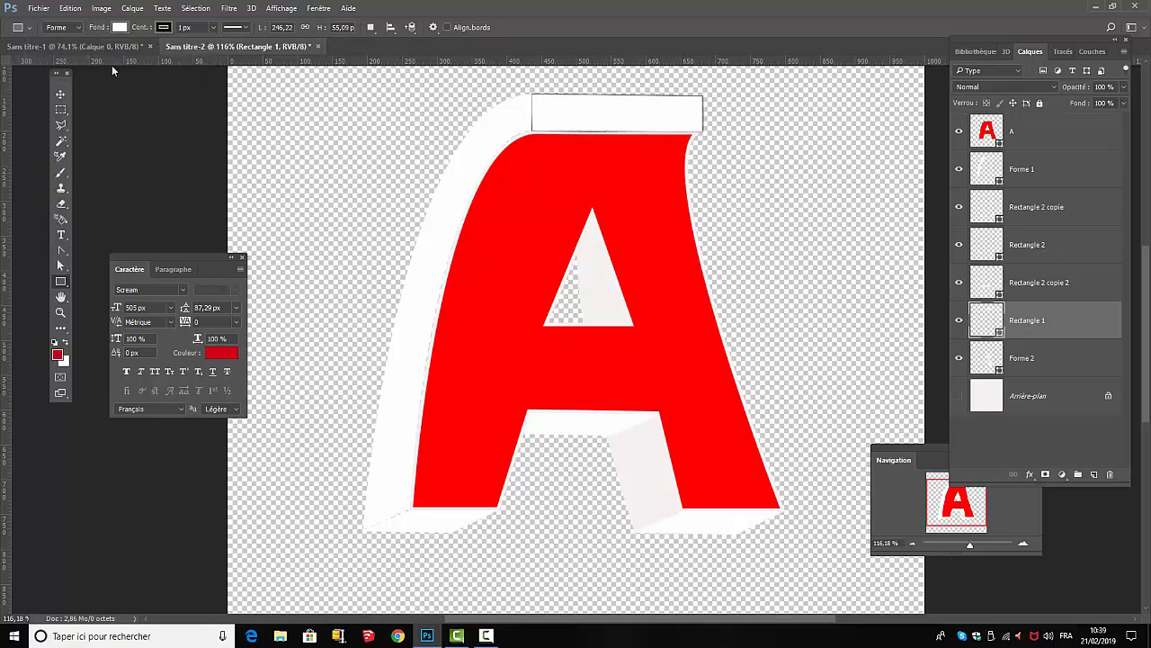
left_click(87, 50)
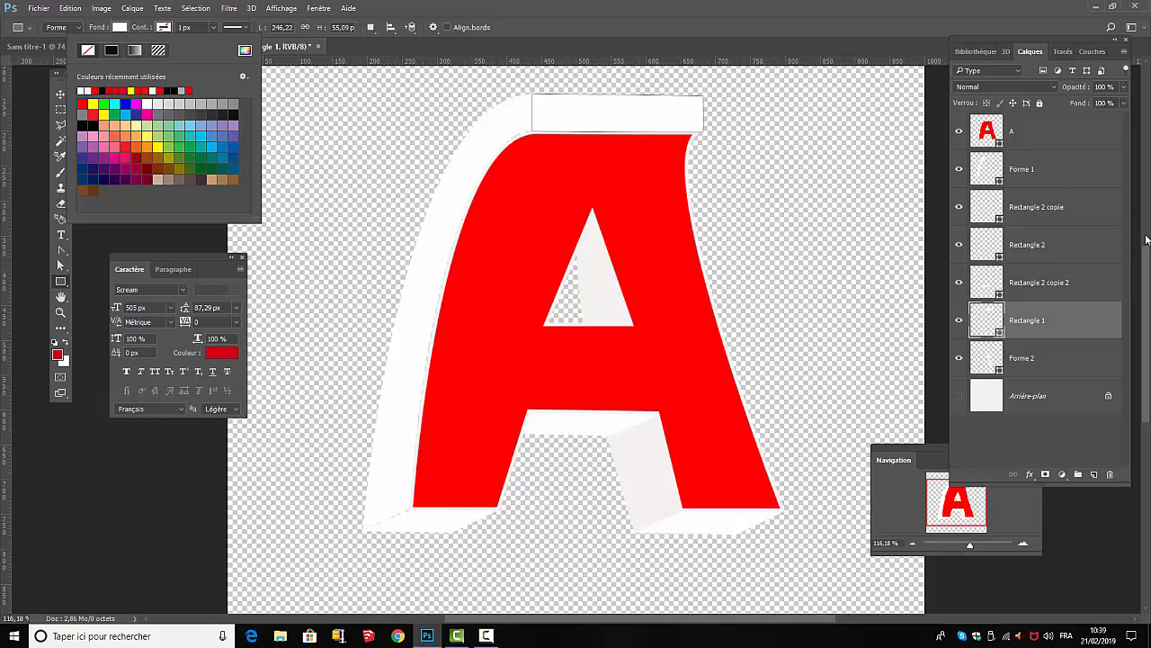
Step: Reshape the inner edge of the Forme 1 side face so it tucks under the red A, closing the gap, and deselect the layer
left_click(1055, 168)
left_click(1055, 168)
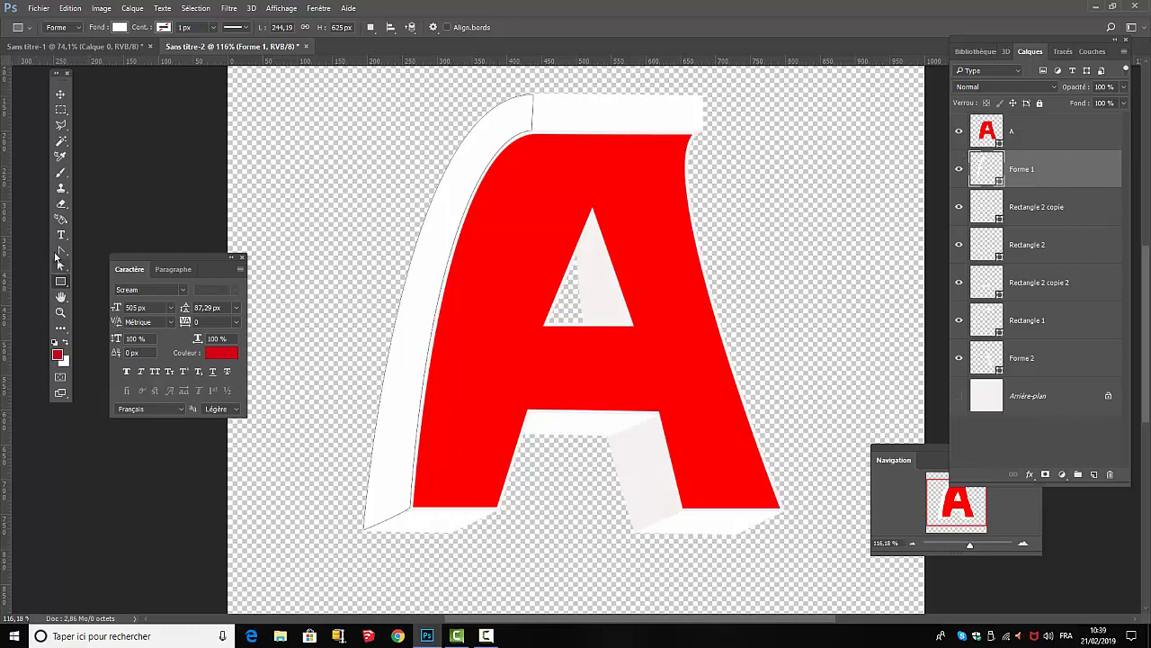
left_click(60, 266)
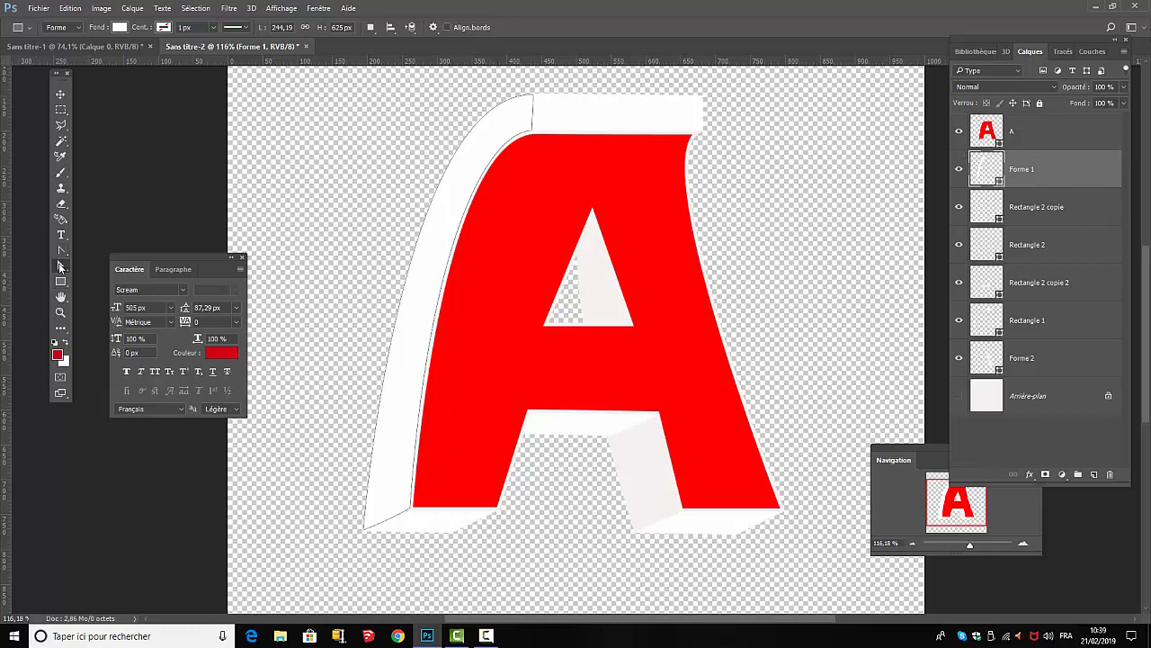
left_click(533, 133)
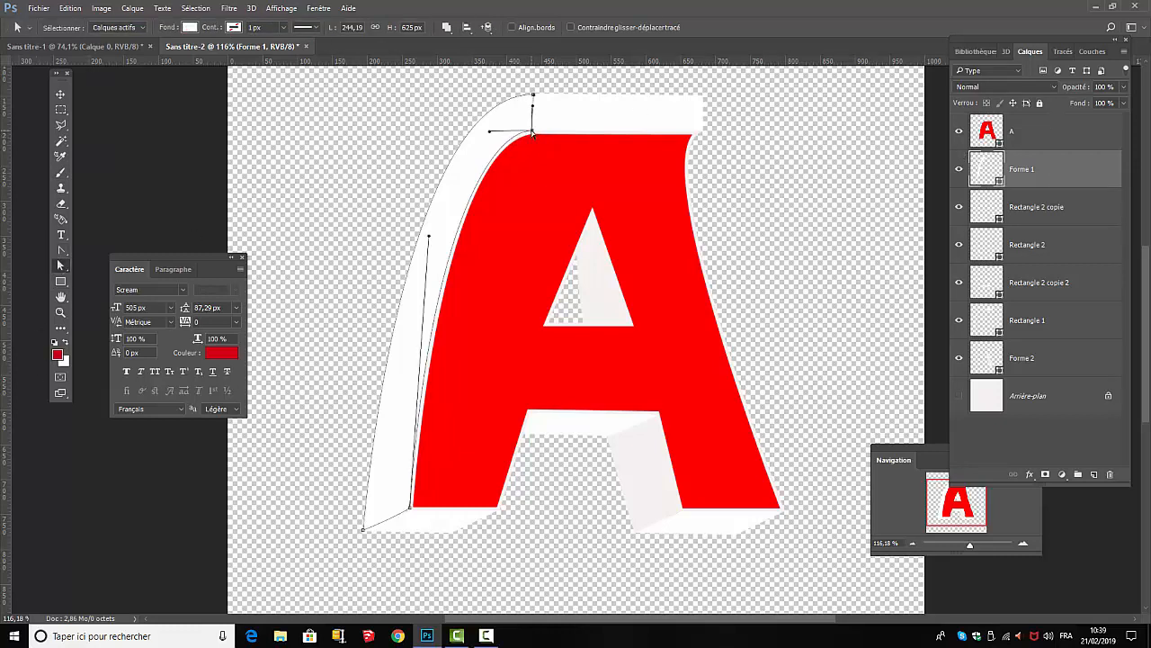
left_click_drag(533, 133, 533, 140)
left_click_drag(430, 238, 444, 238)
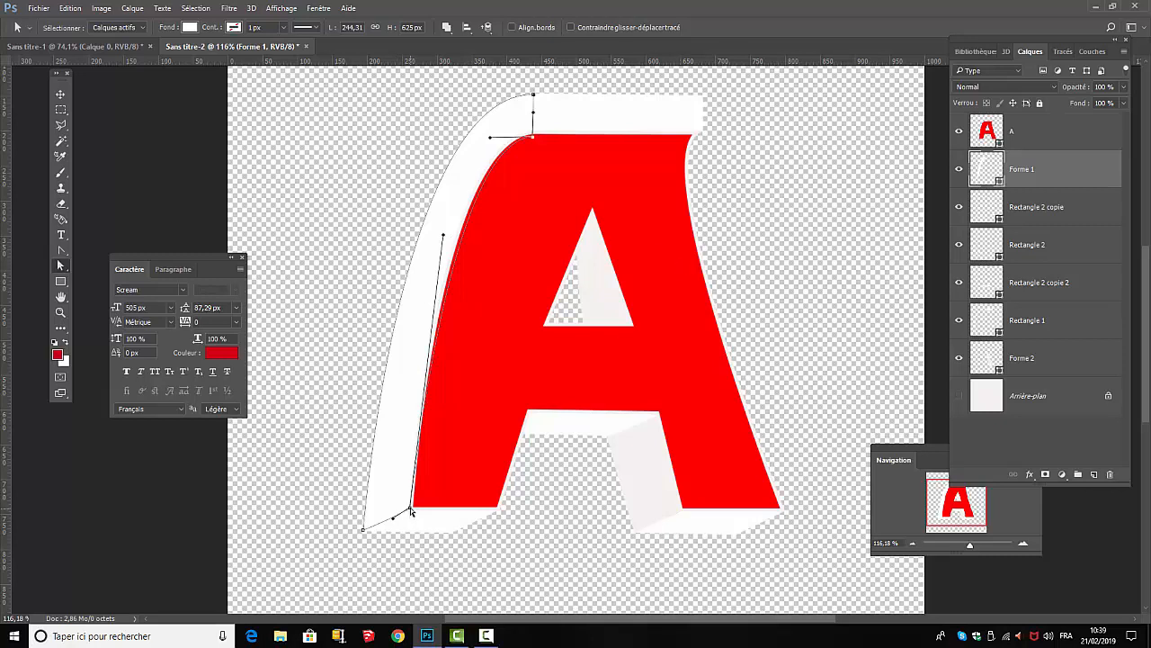
left_click_drag(410, 511, 395, 519)
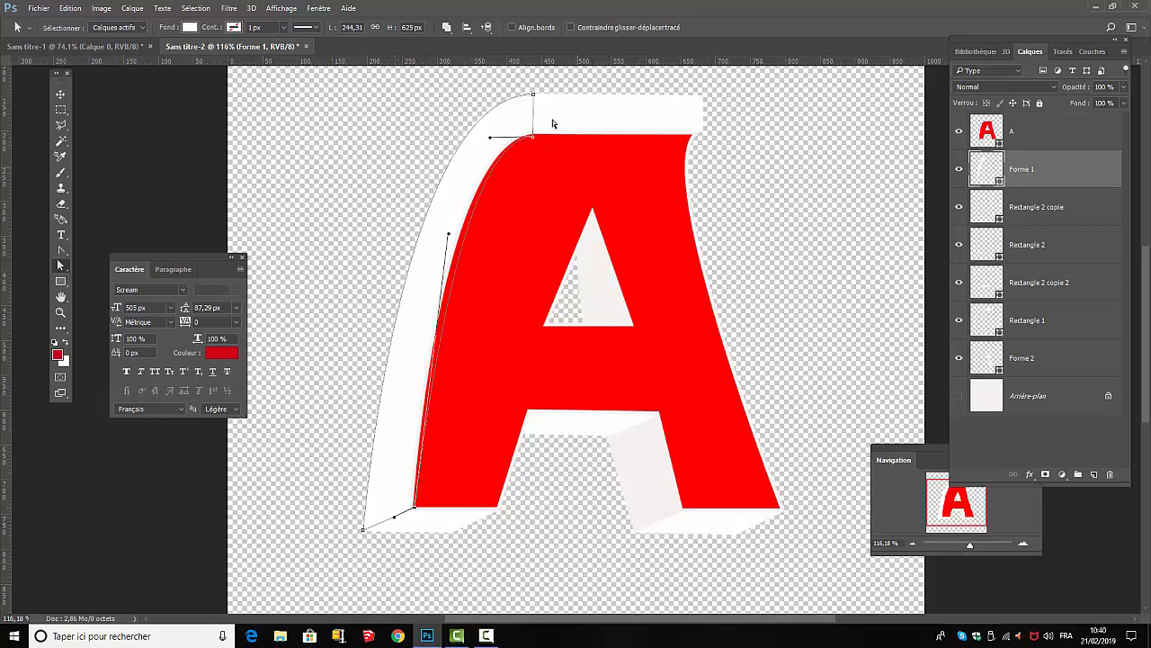
left_click(1045, 436)
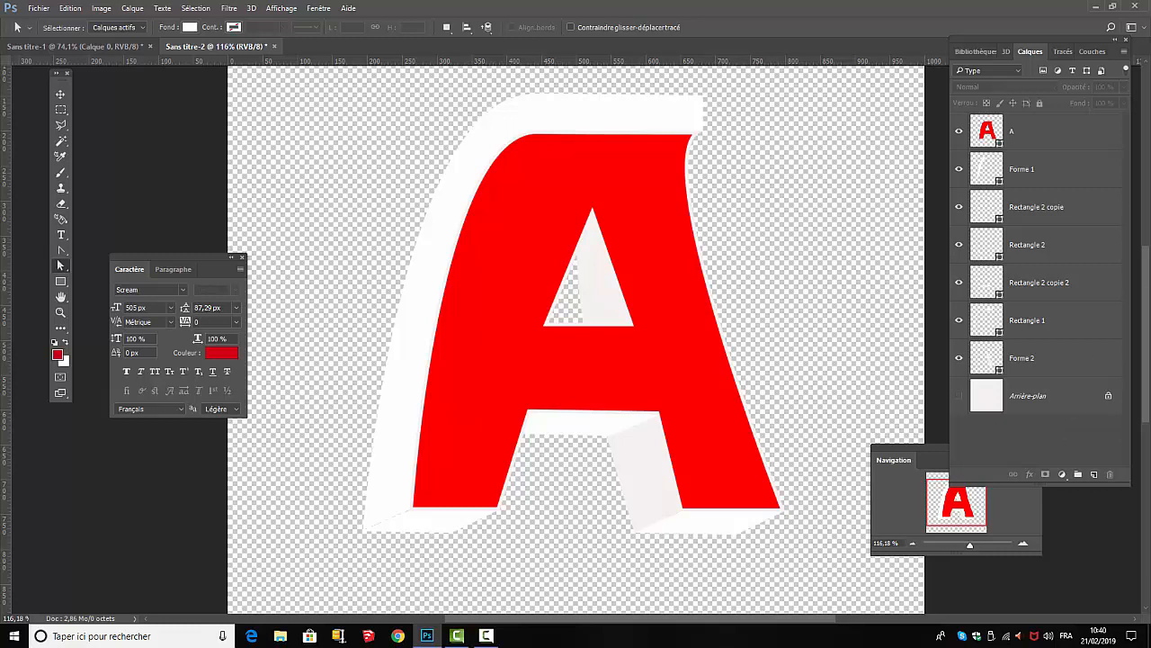
Step: Add a gradient overlay layer style to the A layer, keeping the letter in view beside the style settings
left_click(1043, 135)
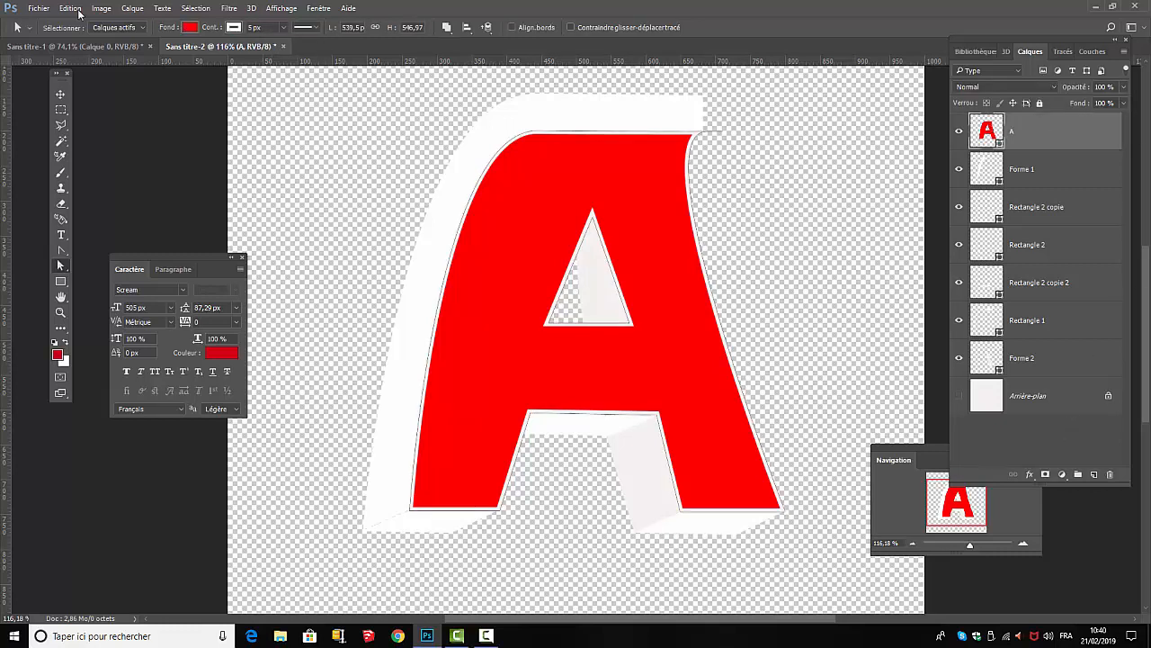
left_click(140, 10)
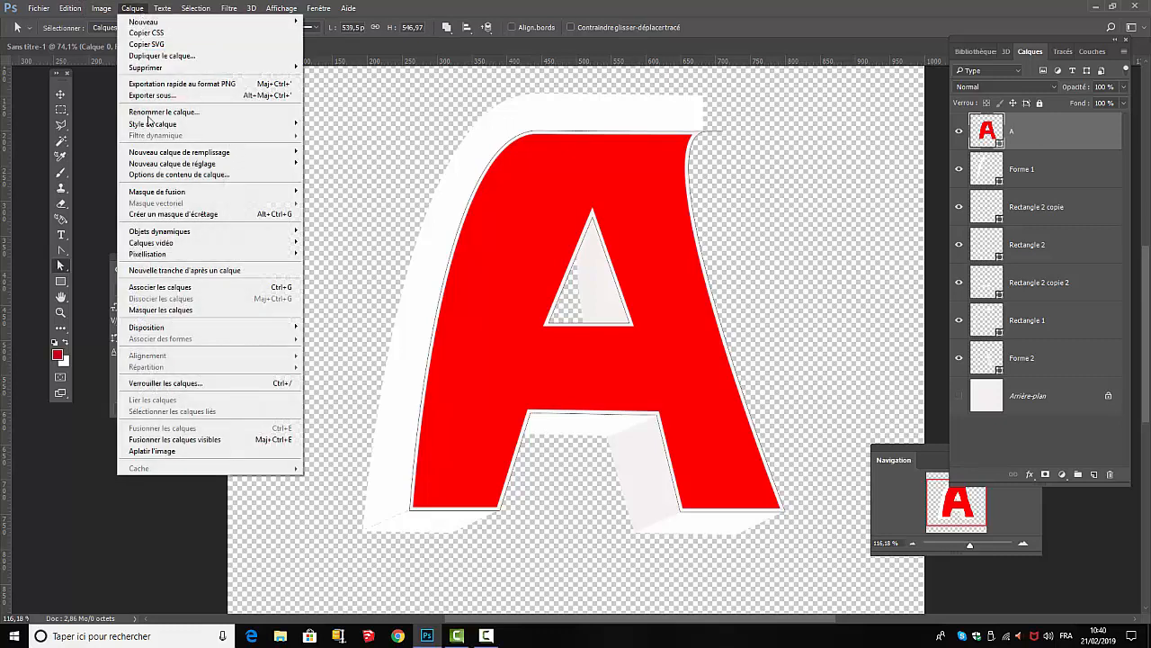
mouse_move(148, 125)
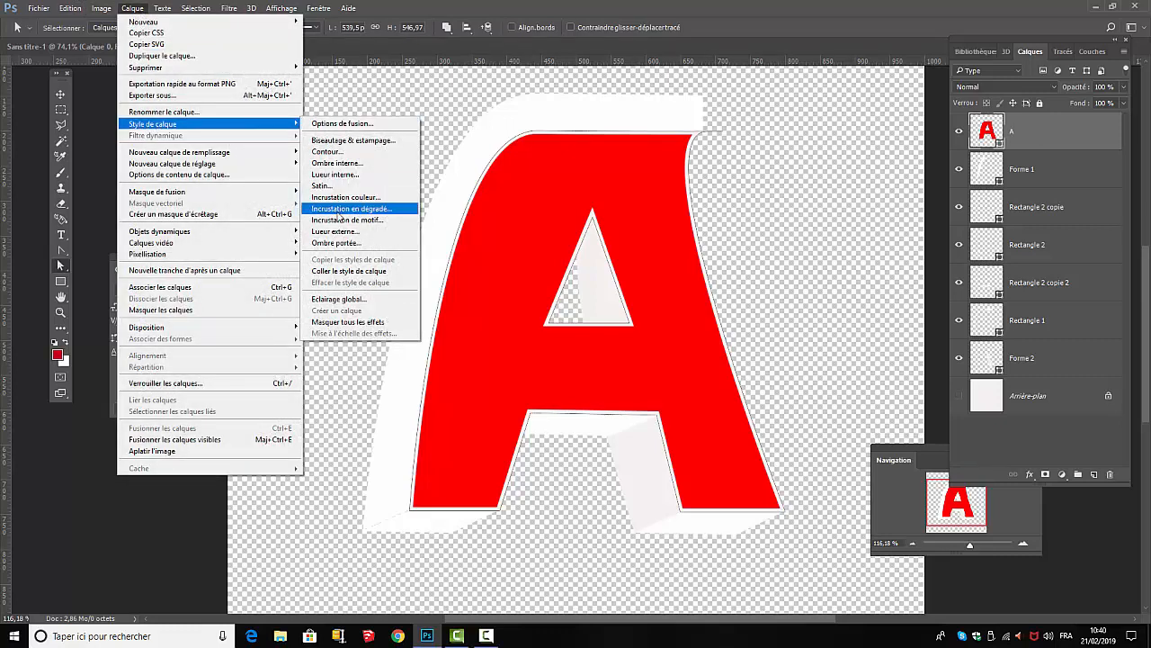
left_click(339, 213)
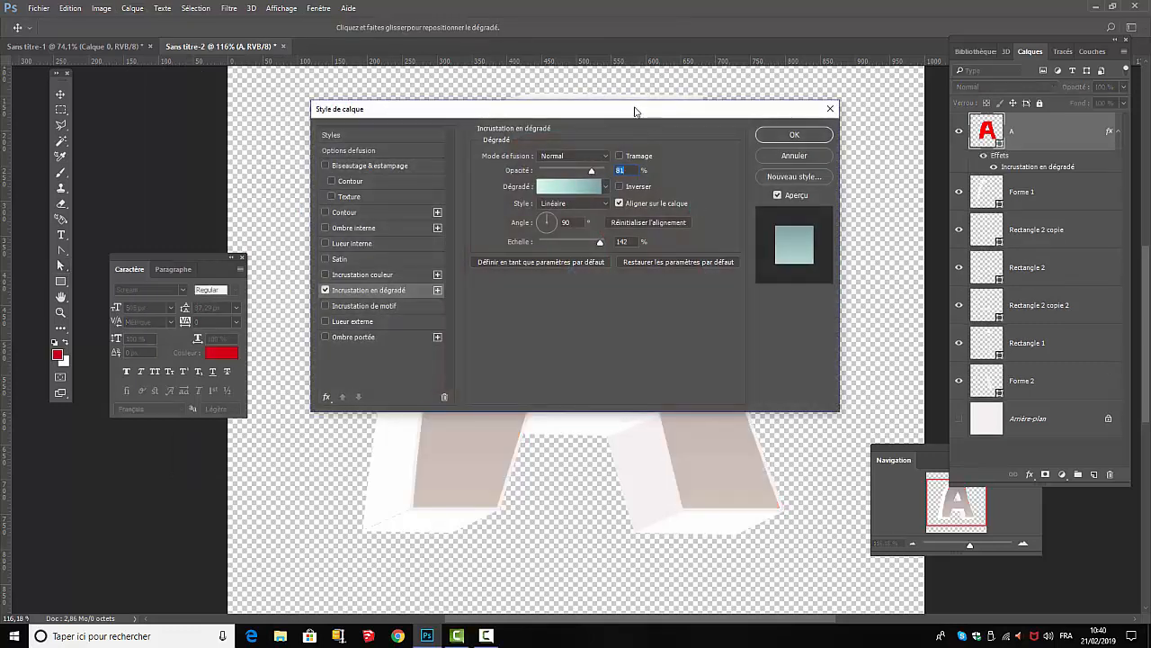
left_click_drag(634, 111, 956, 332)
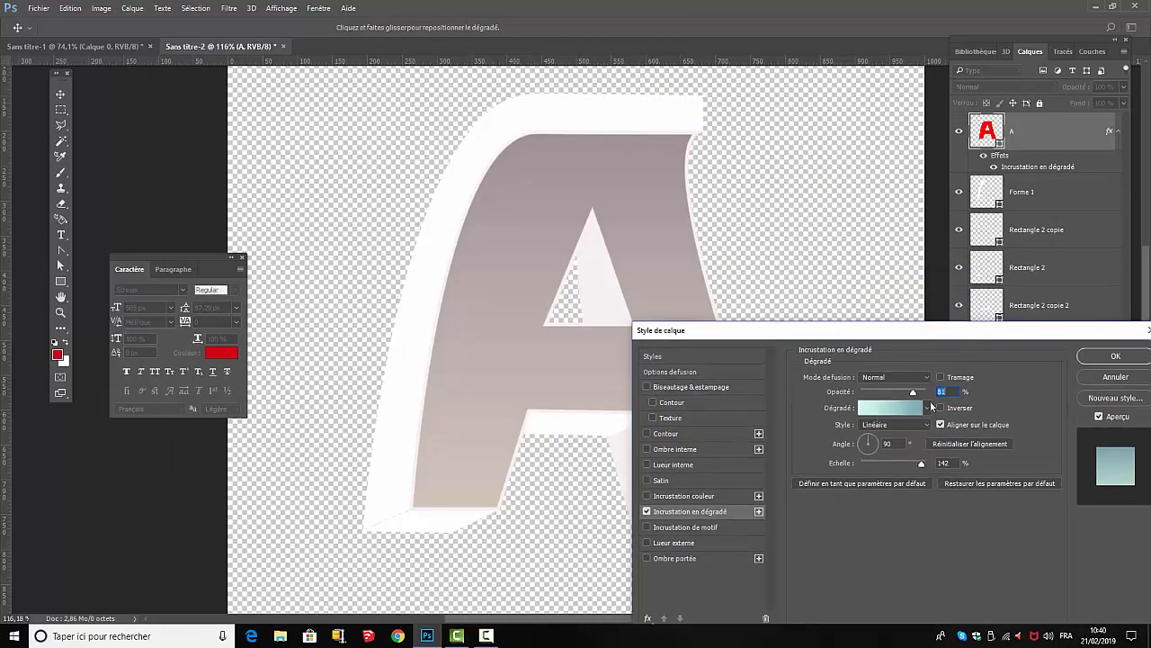
Step: Set the colour stop at position 0 % of the A's overlay gradient to dark red 820a18
left_click(891, 410)
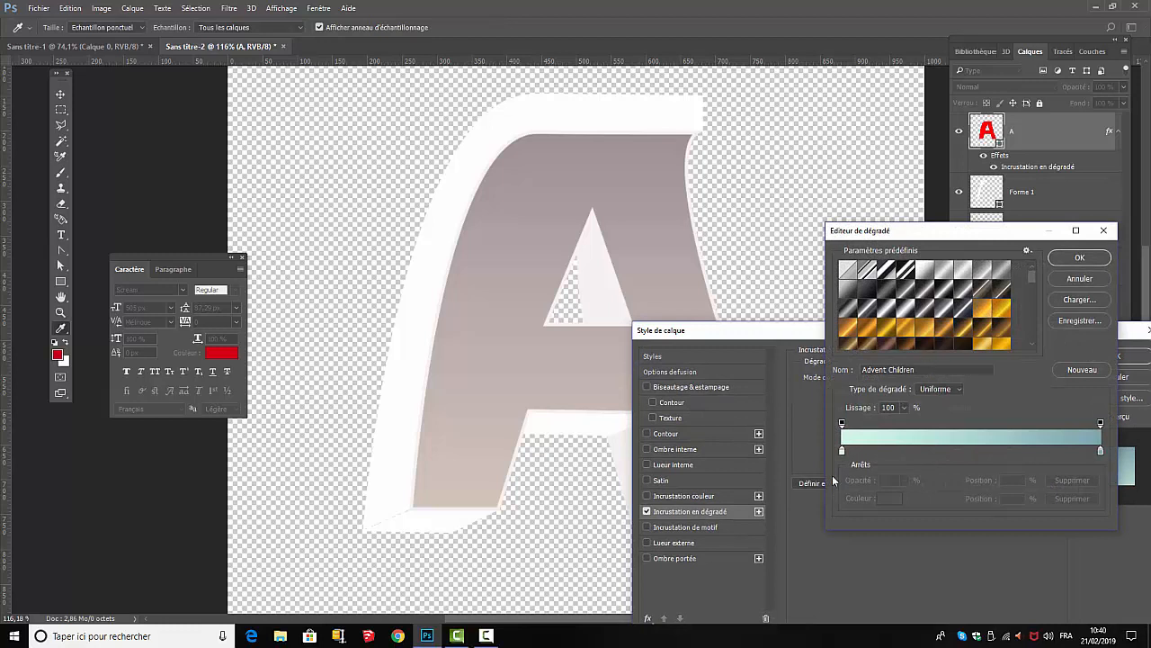
left_click(843, 450)
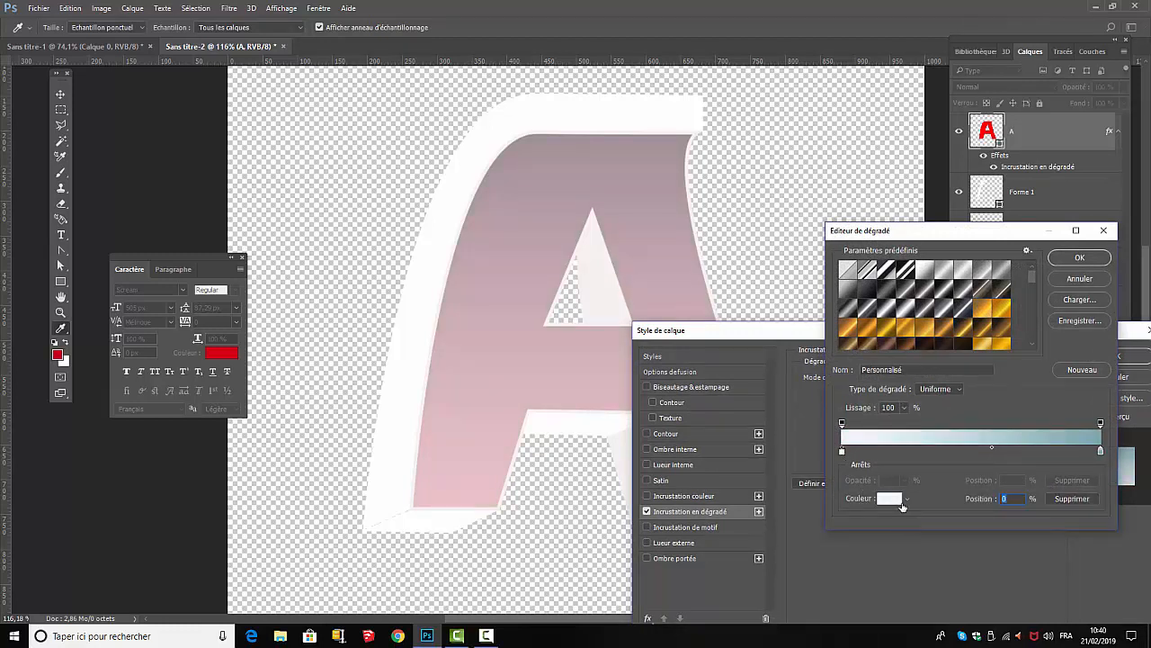
left_click(896, 495)
left_click(854, 387)
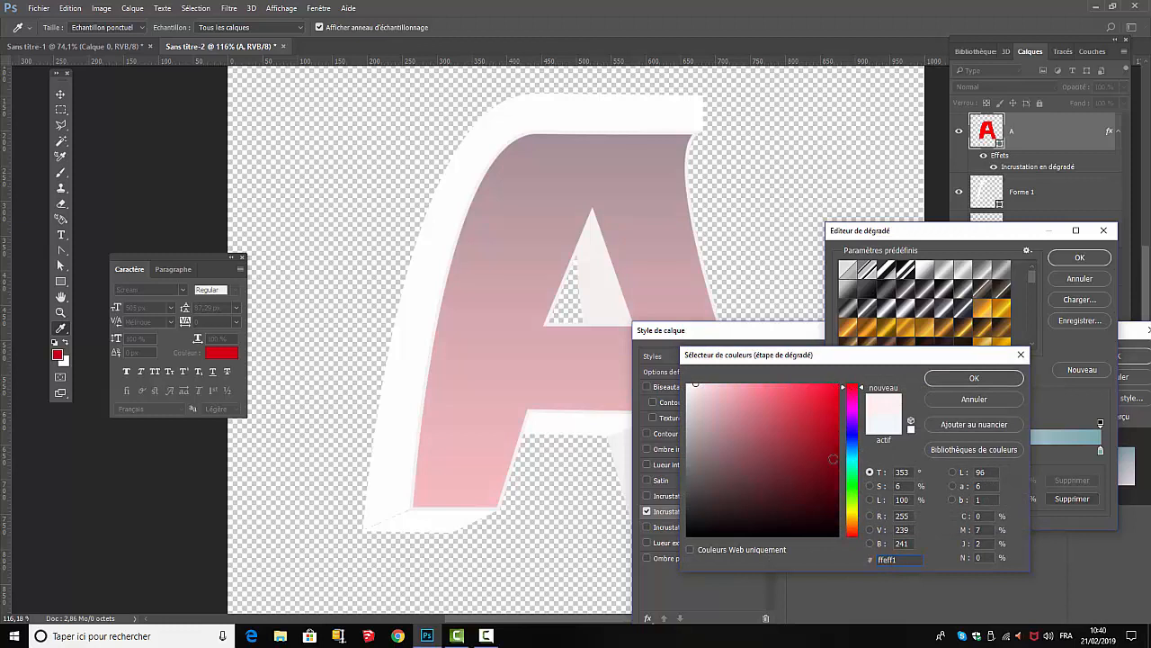
left_click(827, 458)
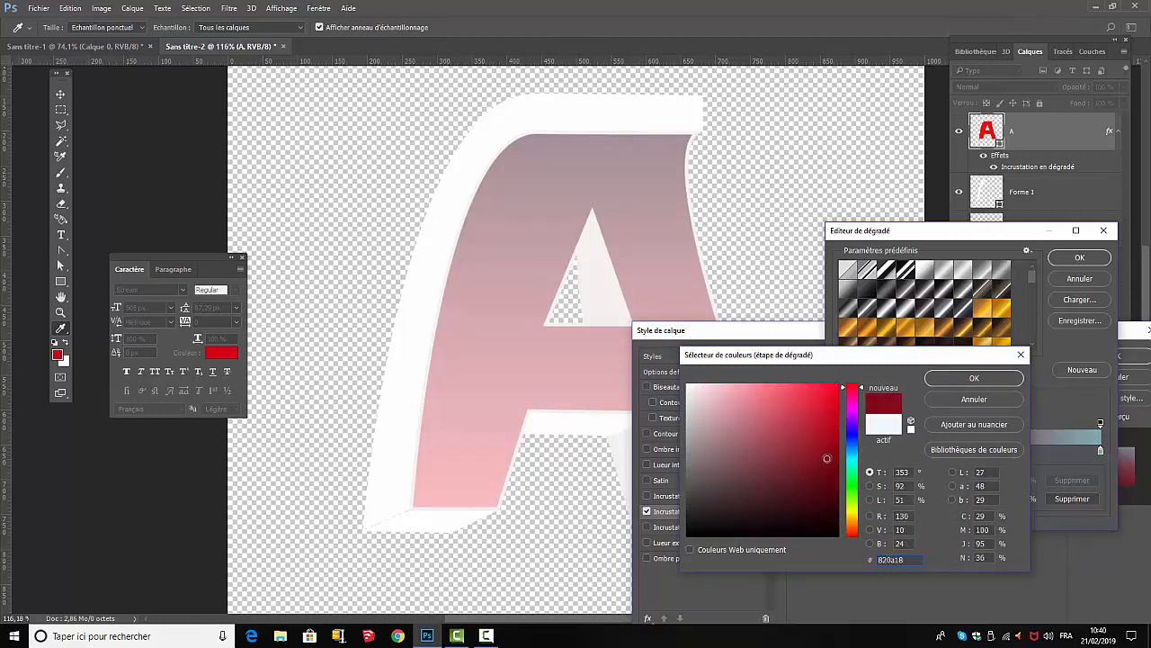
left_click(951, 378)
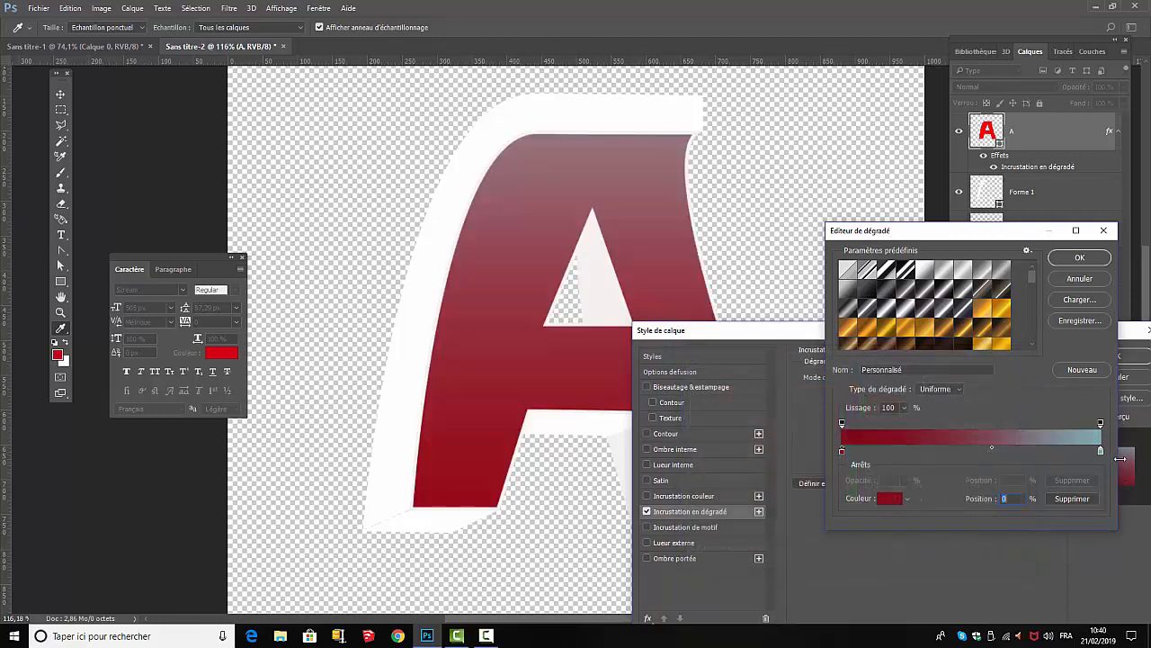
Step: Set the colour stop at position 100 % of the A's overlay gradient to dark red 830a0a
left_click(1100, 449)
left_click(889, 499)
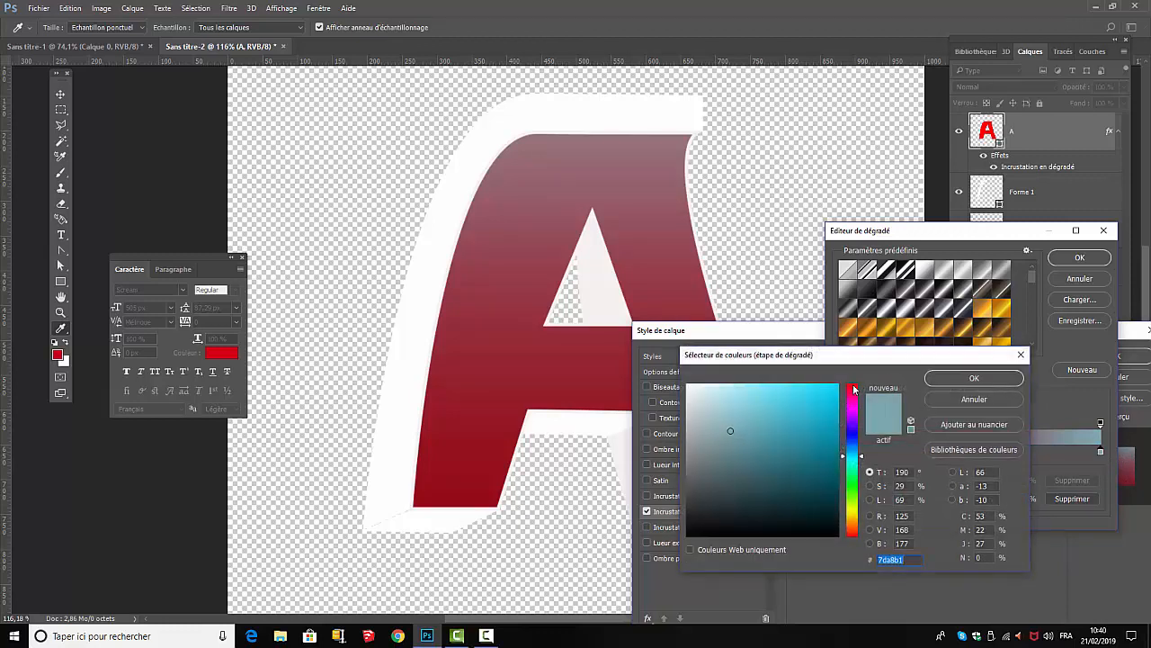
left_click(854, 387)
left_click(828, 458)
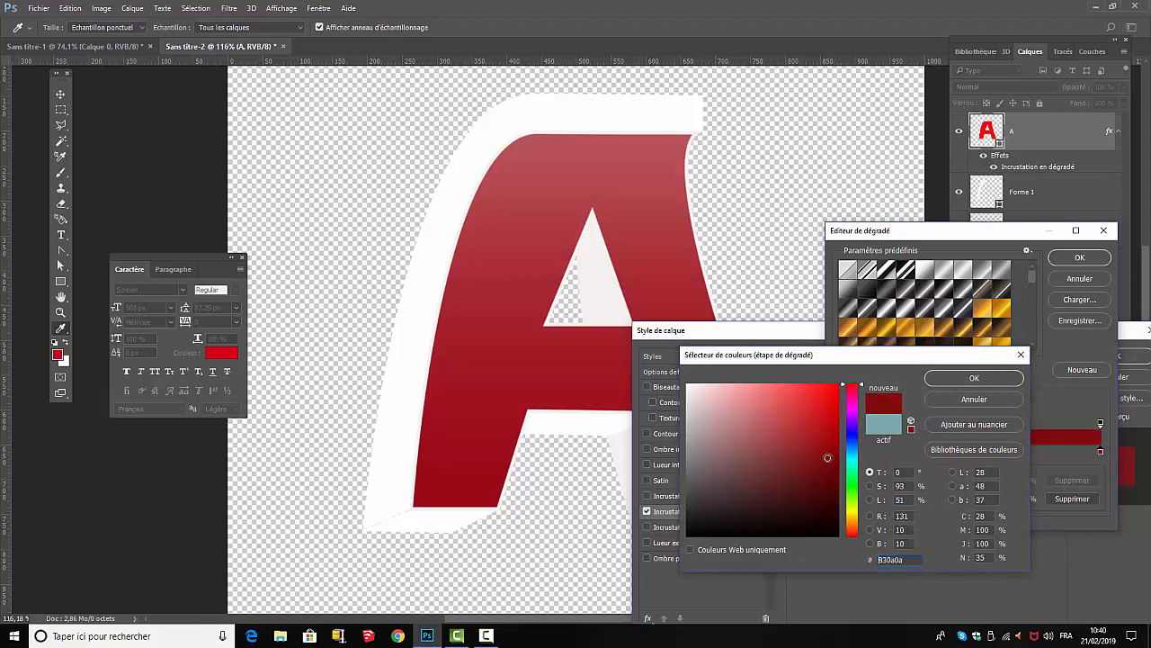
left_click(958, 381)
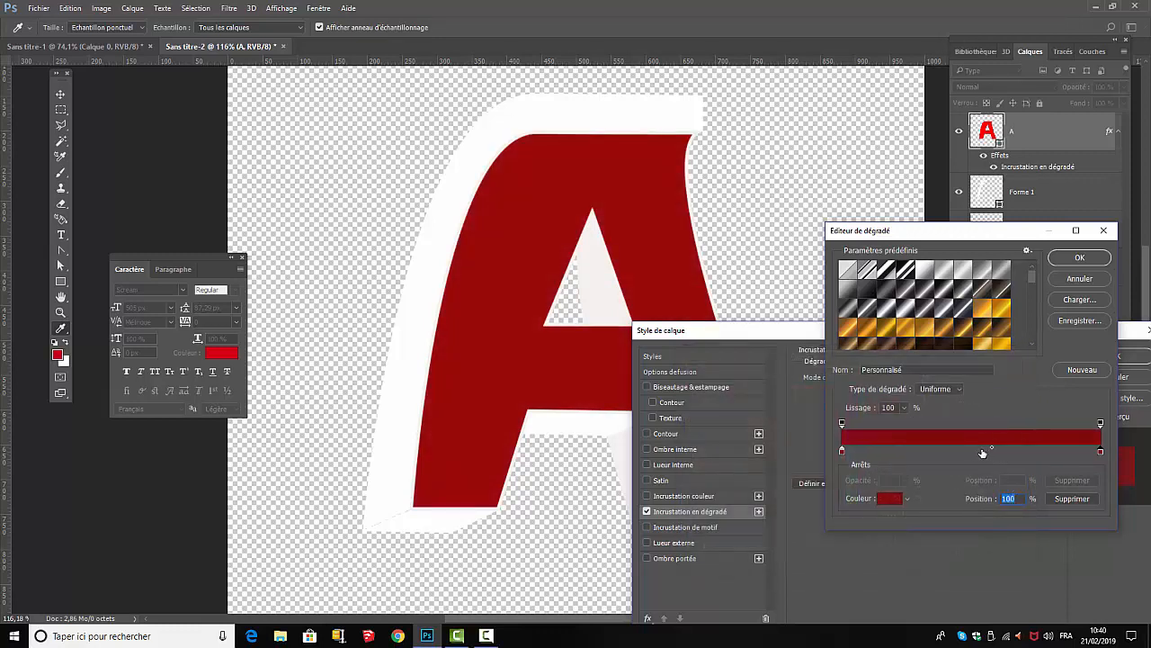
Step: Add a bright red fd0707 colour stop near the middle of the A's overlay gradient and accept the gradient
left_click(983, 450)
left_click(889, 498)
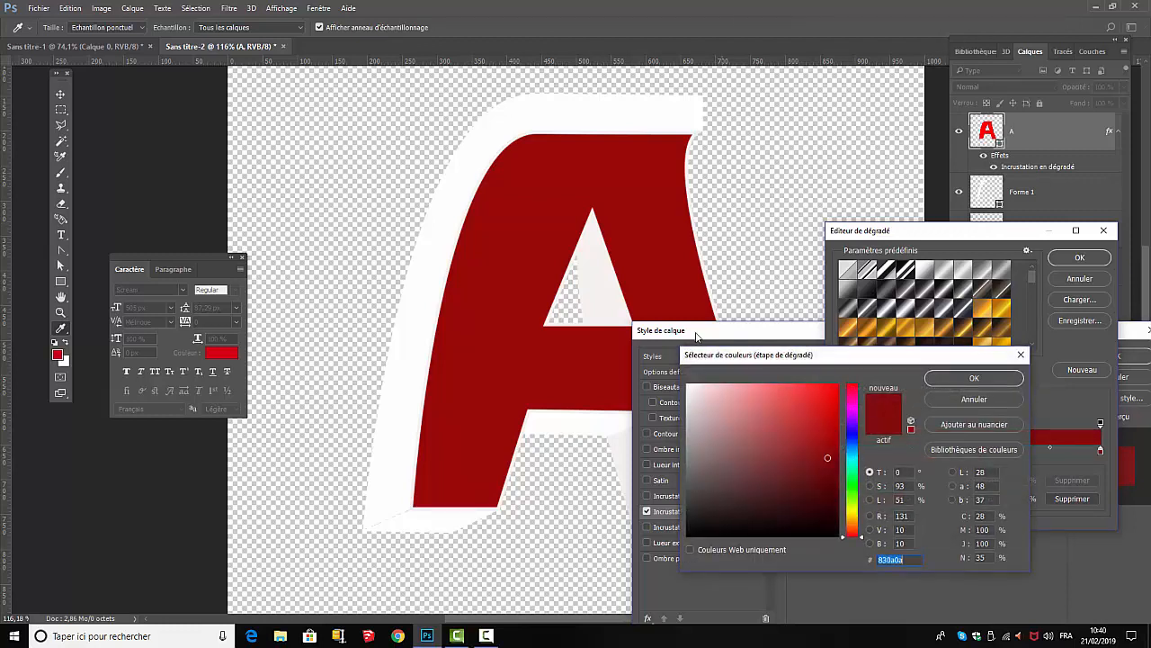
left_click(836, 385)
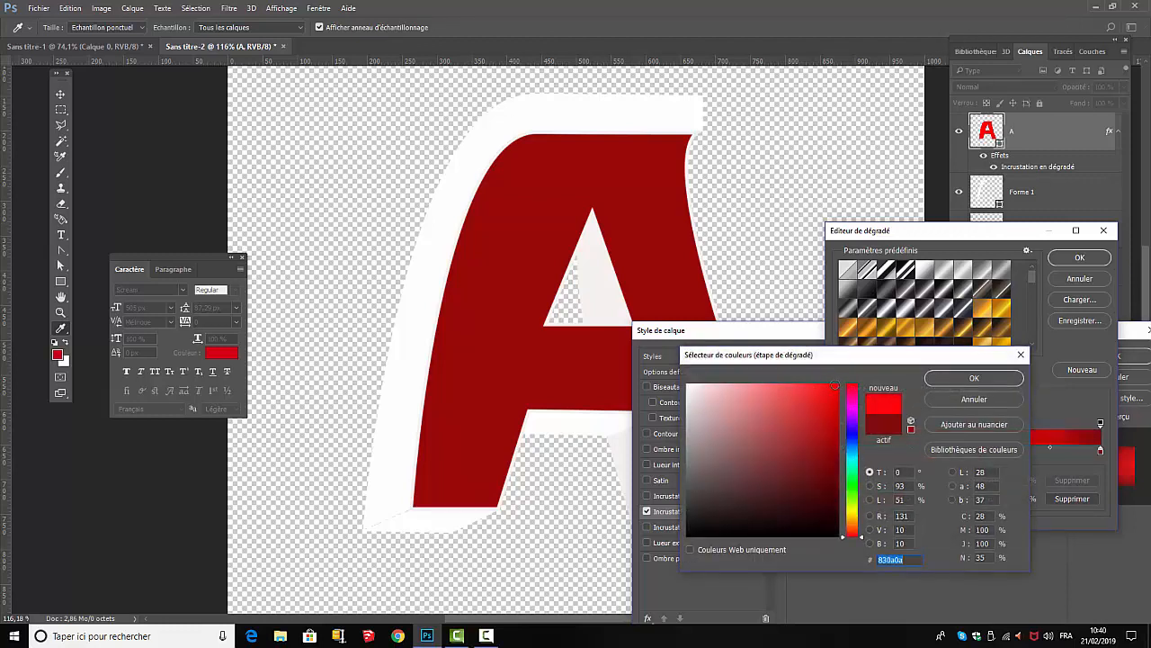
left_click(972, 380)
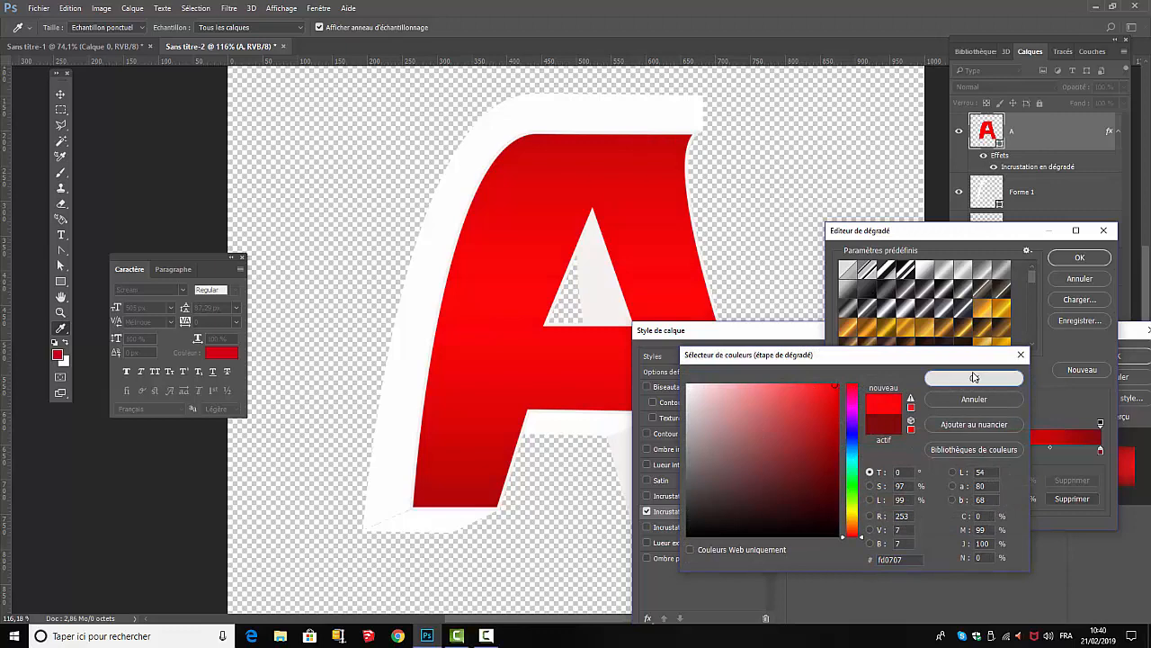
left_click(1082, 258)
Step: Set the A's gradient overlay to 87 % scale and 85 % opacity, apply the style and deselect the layer
left_click_drag(915, 332, 896, 216)
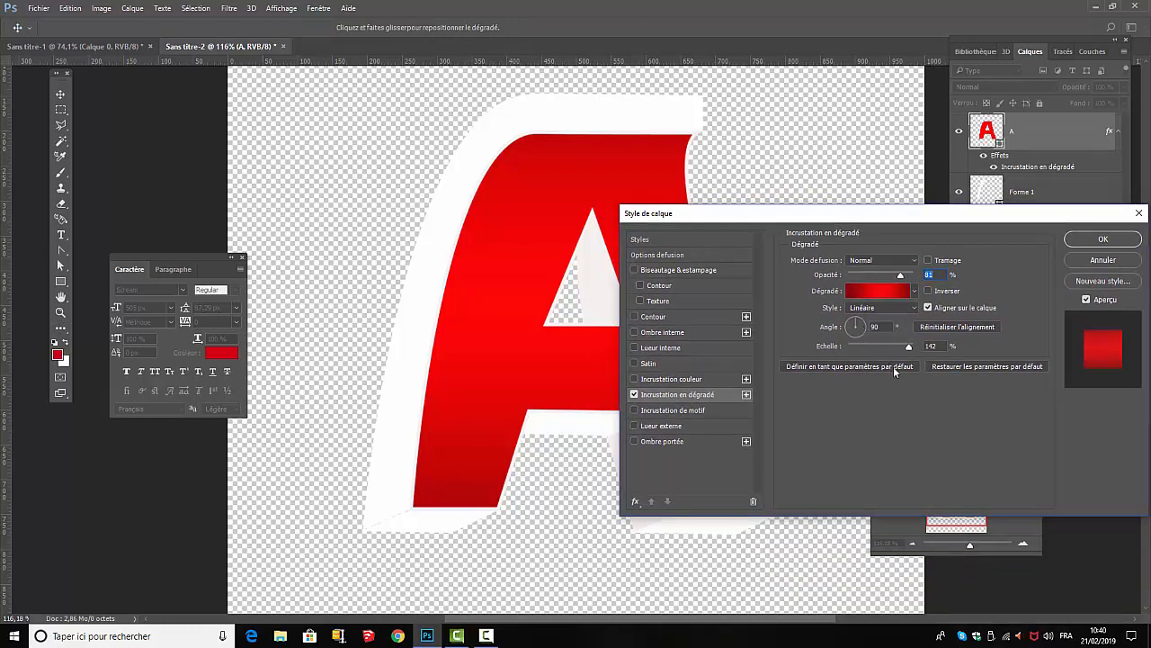
left_click_drag(909, 347, 882, 350)
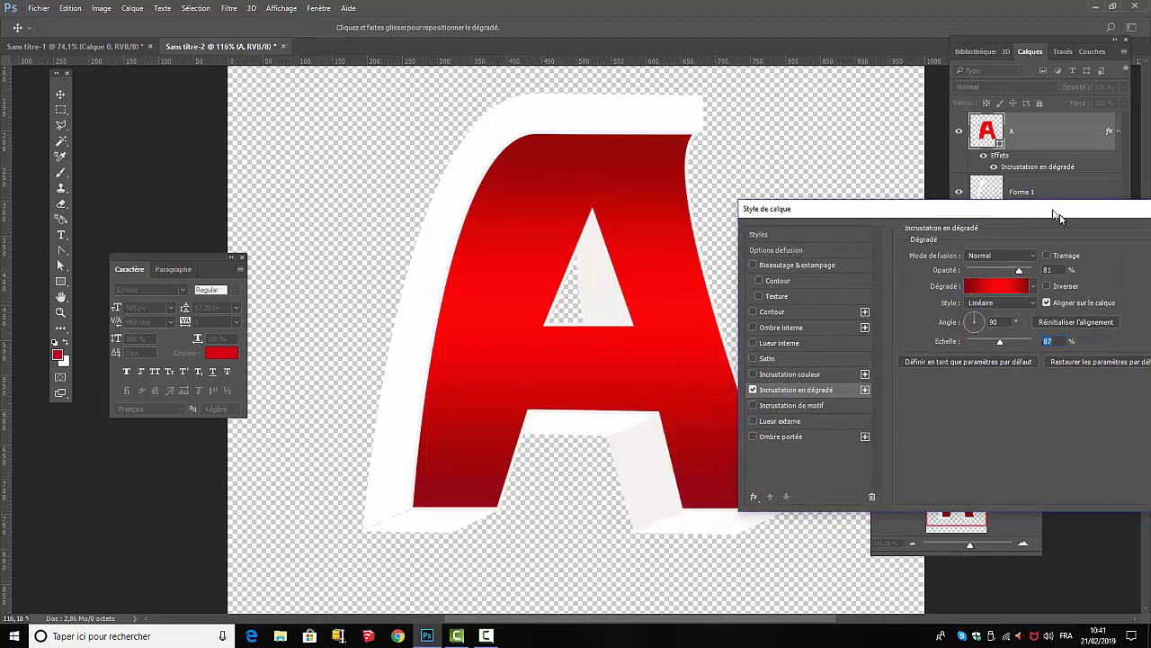
left_click_drag(939, 215, 1058, 208)
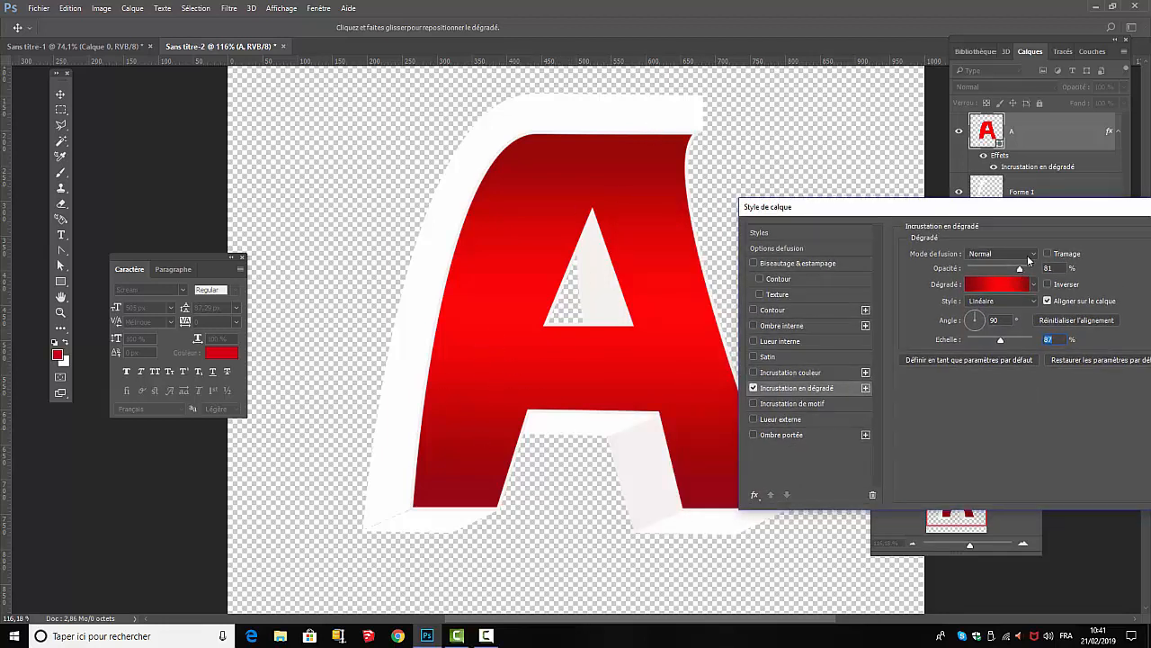
mouse_move(1020, 271)
left_mouse_down()
mouse_move(988, 270)
mouse_move(1015, 273)
left_mouse_up()
left_click_drag(1057, 210, 757, 214)
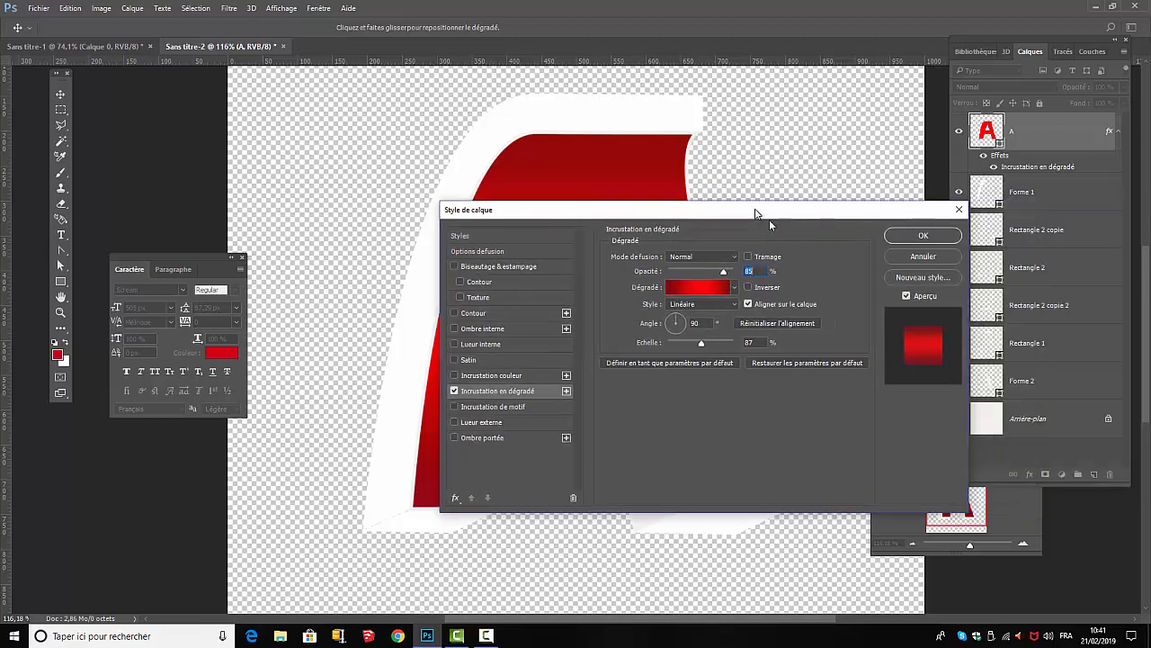
left_click(910, 239)
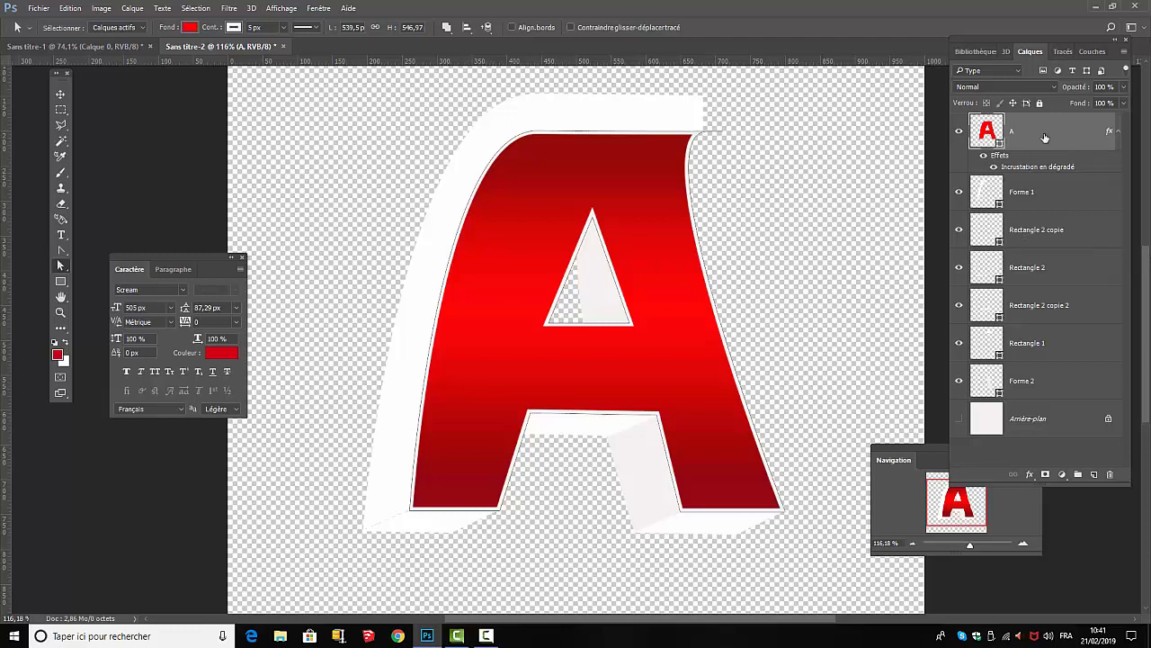
left_click(1081, 438)
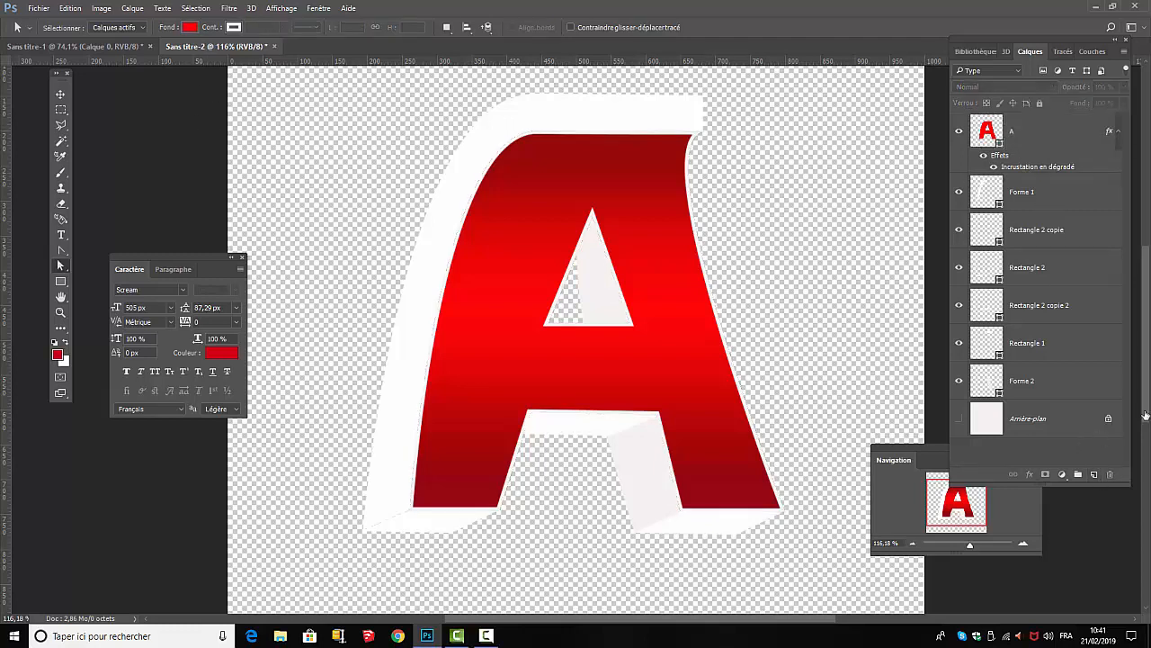
Step: Add a gradient overlay layer style to the Forme 1 side face, keeping the face in view beside the style settings
left_click(1034, 204)
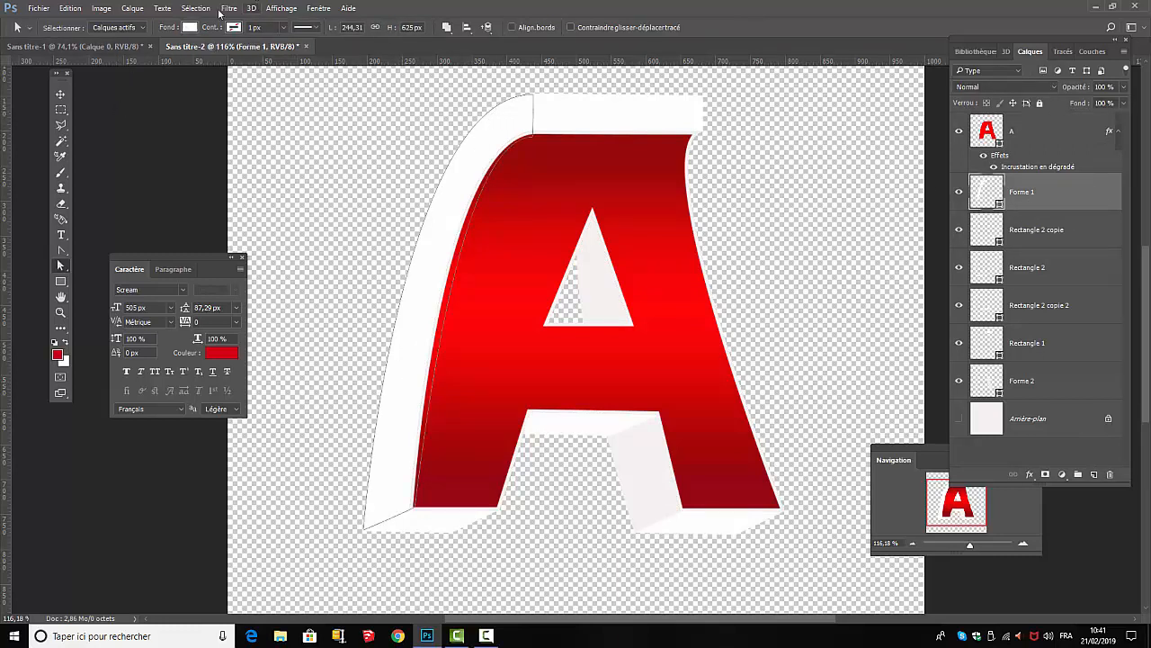
left_click(134, 9)
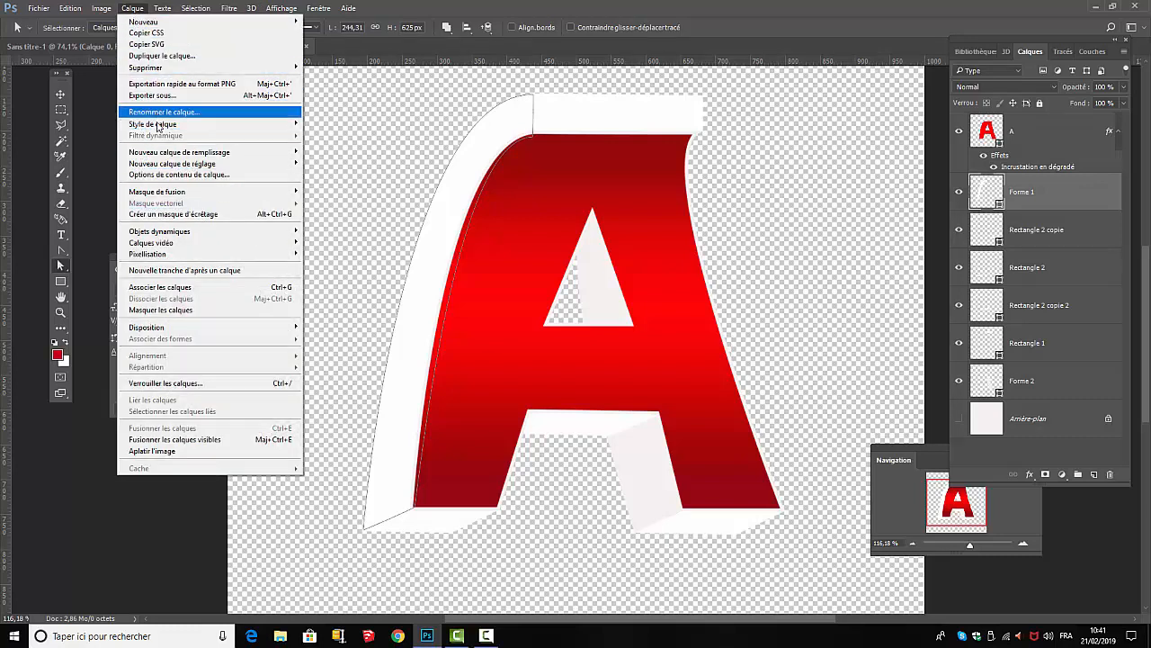
mouse_move(160, 126)
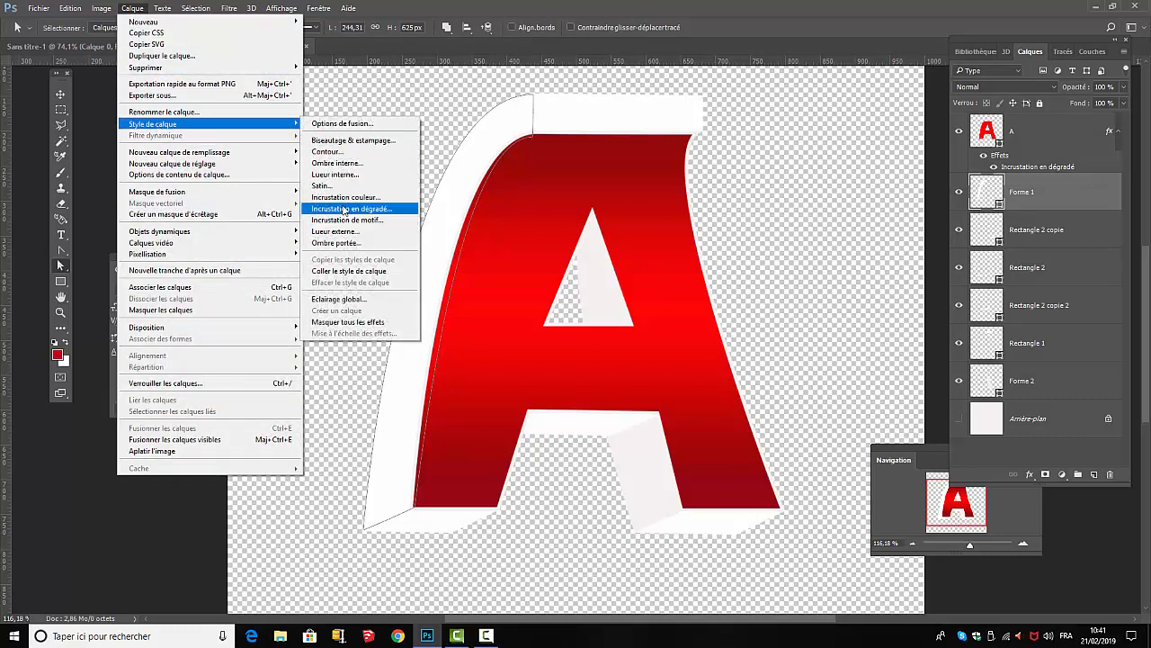
left_click(345, 210)
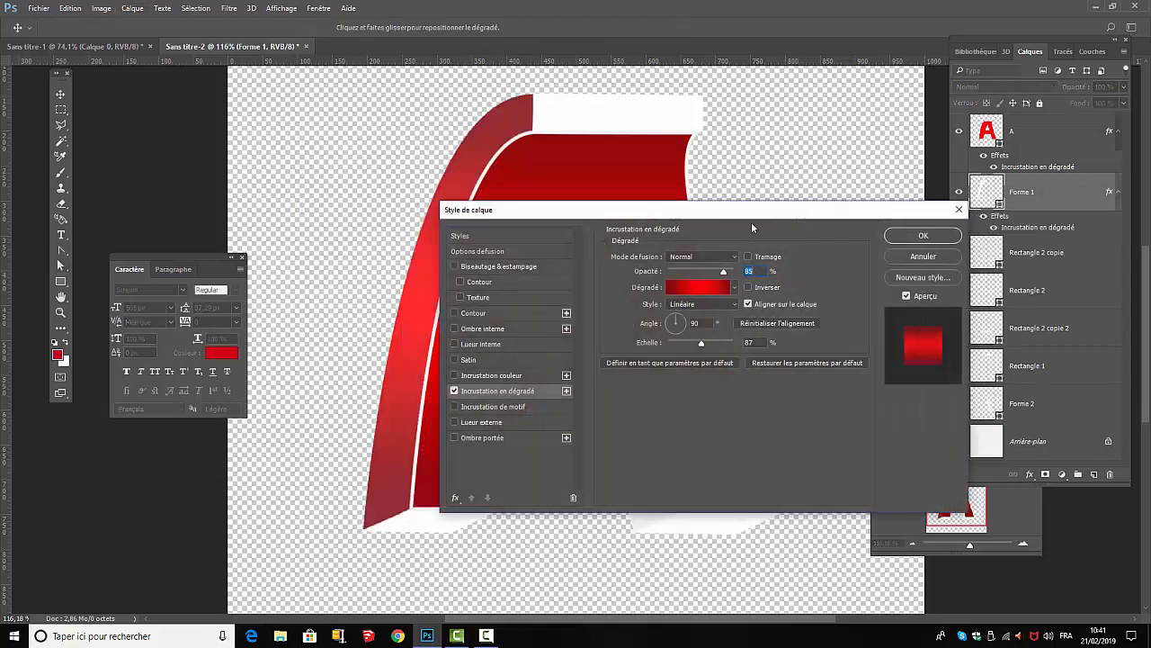
left_click_drag(756, 208, 900, 197)
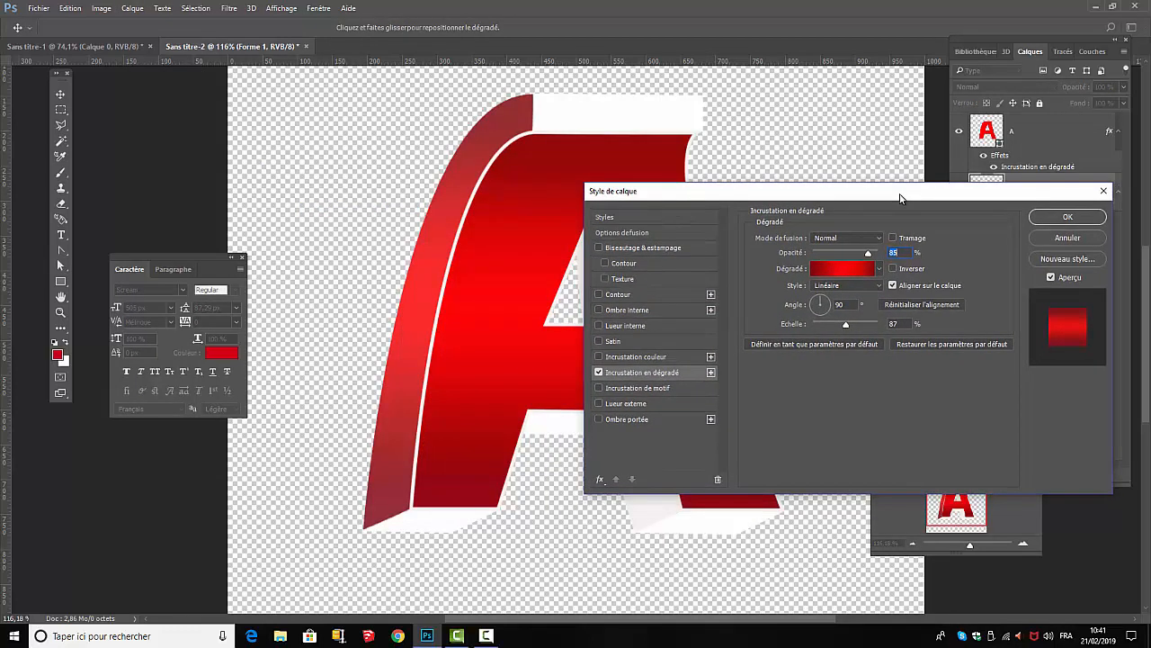
Step: Open the Forme 1 overlay gradient for editing and set its colour stop at position 0 % to grey 9b9a9a
left_click(841, 272)
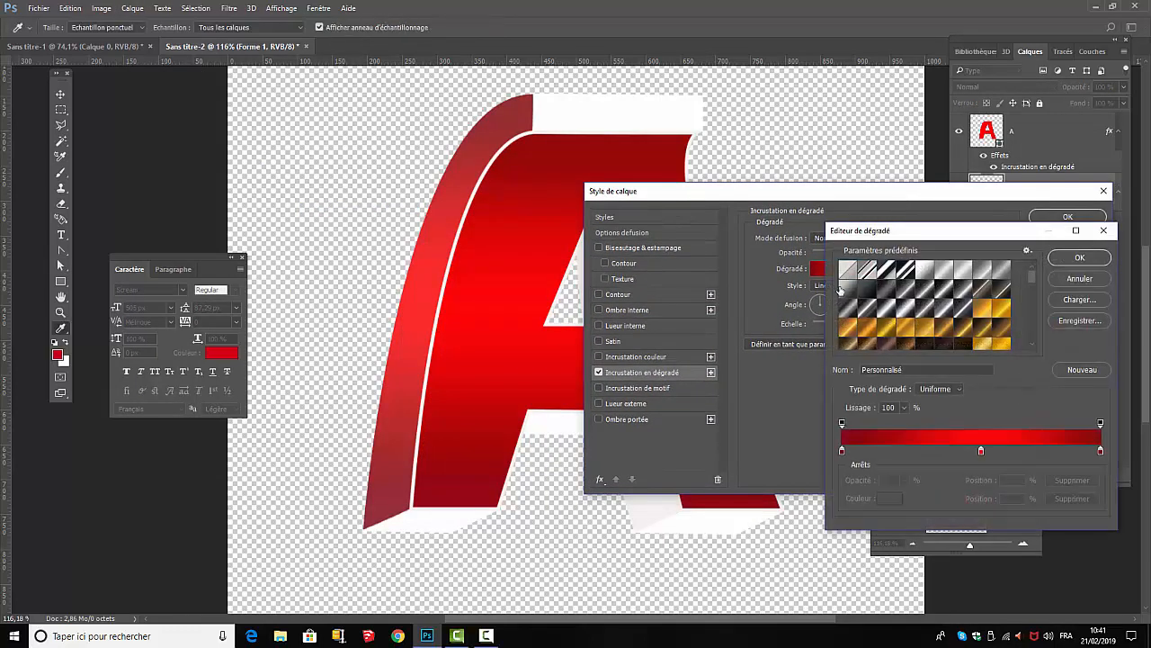
left_click(842, 451)
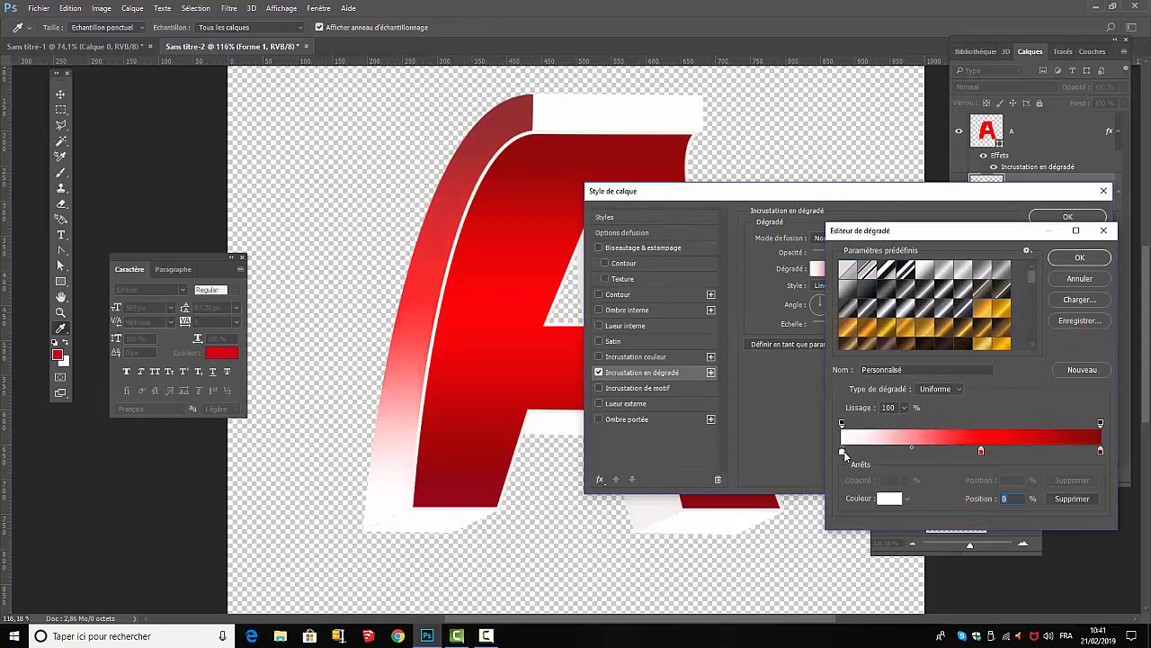
left_click(890, 499)
left_click(687, 443)
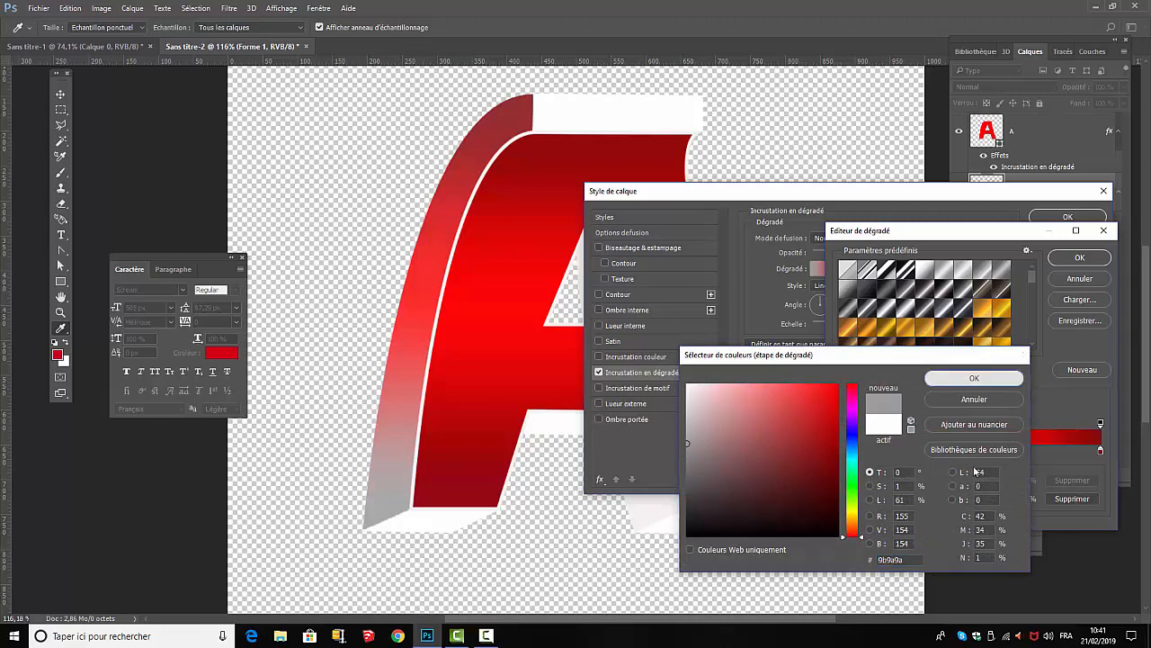
left_click(944, 379)
Step: Set the colour stop at position 100 % of the Forme 1 overlay gradient to a neutral mid grey
left_click(1100, 452)
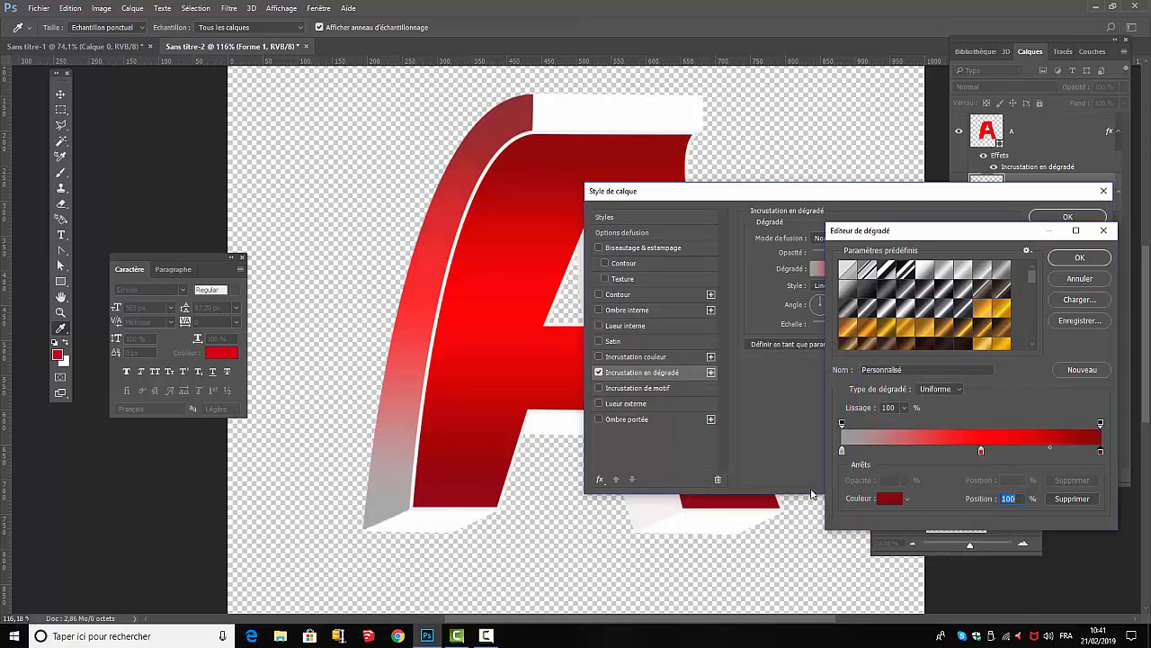
left_click(888, 500)
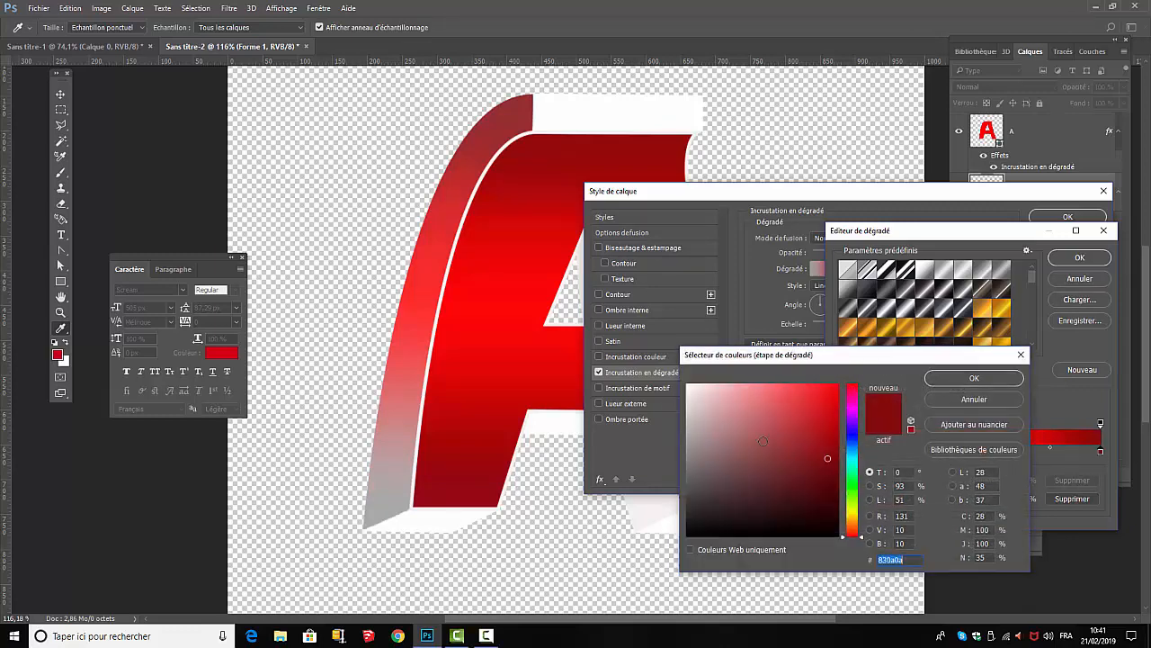
left_click(689, 439)
left_click(971, 379)
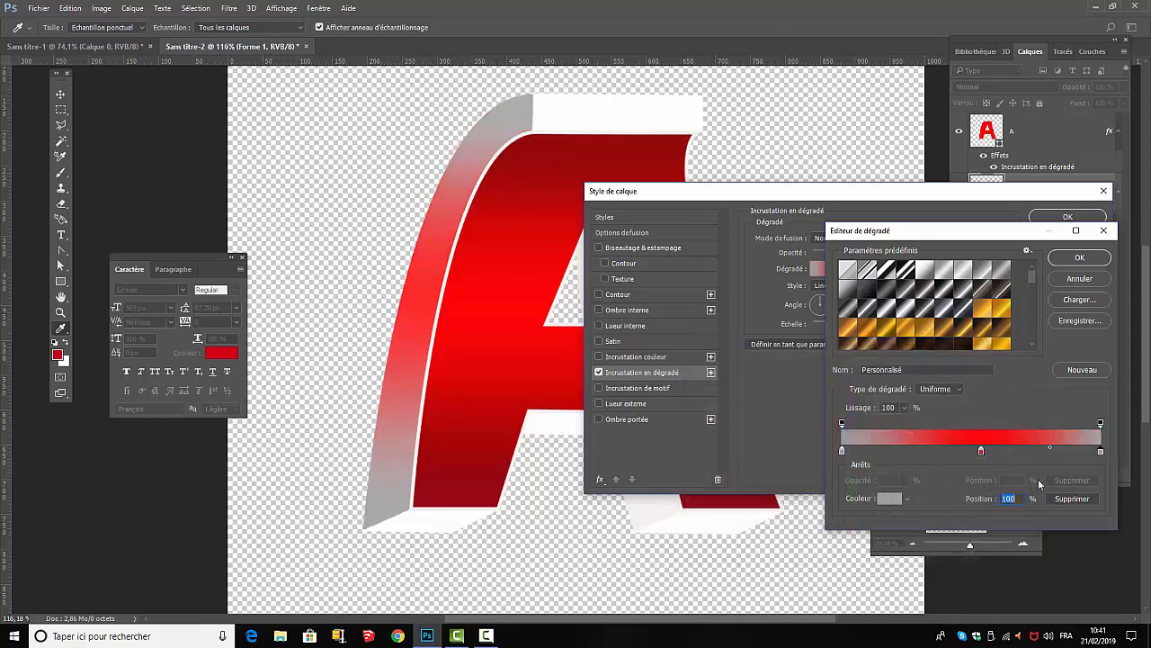
Step: Add a grey colour stop at position 52 % of the Forme 1 gradient and move the bright red stop to the 0 % end
left_click(980, 454)
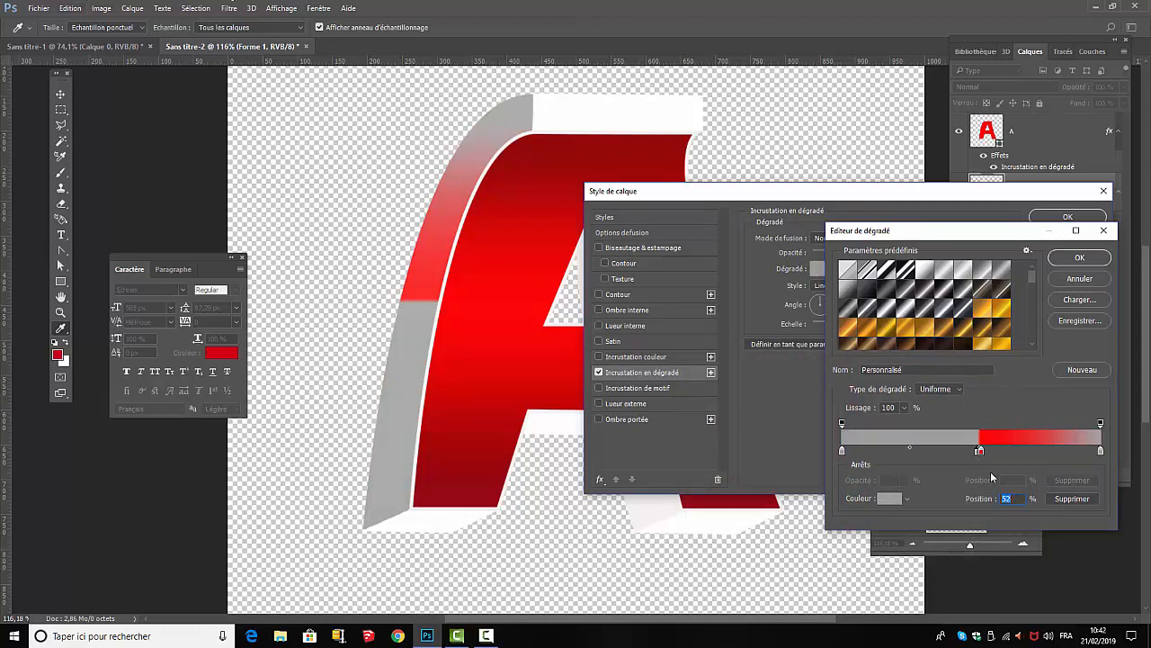
left_click(983, 451)
key("ctrl+z")
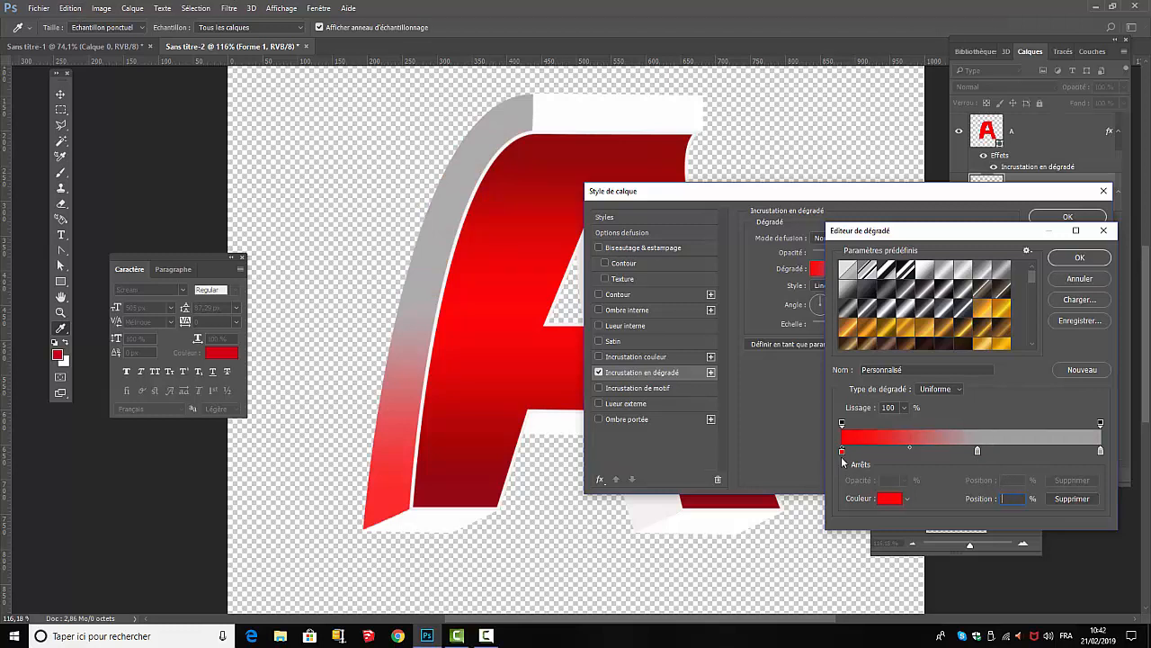
Step: Recolour the stop at position 0 % of the Forme 1 overlay gradient to grey a7a7a7
left_click_drag(842, 455, 896, 518)
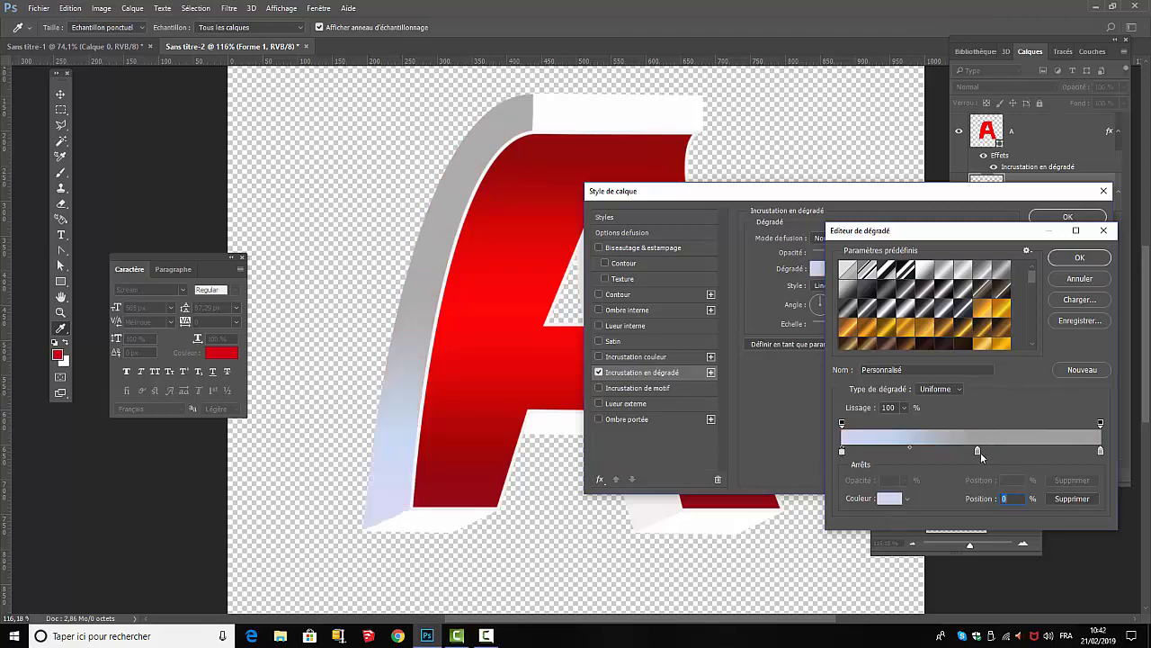
left_click(843, 451)
left_click(886, 500)
left_click(688, 437)
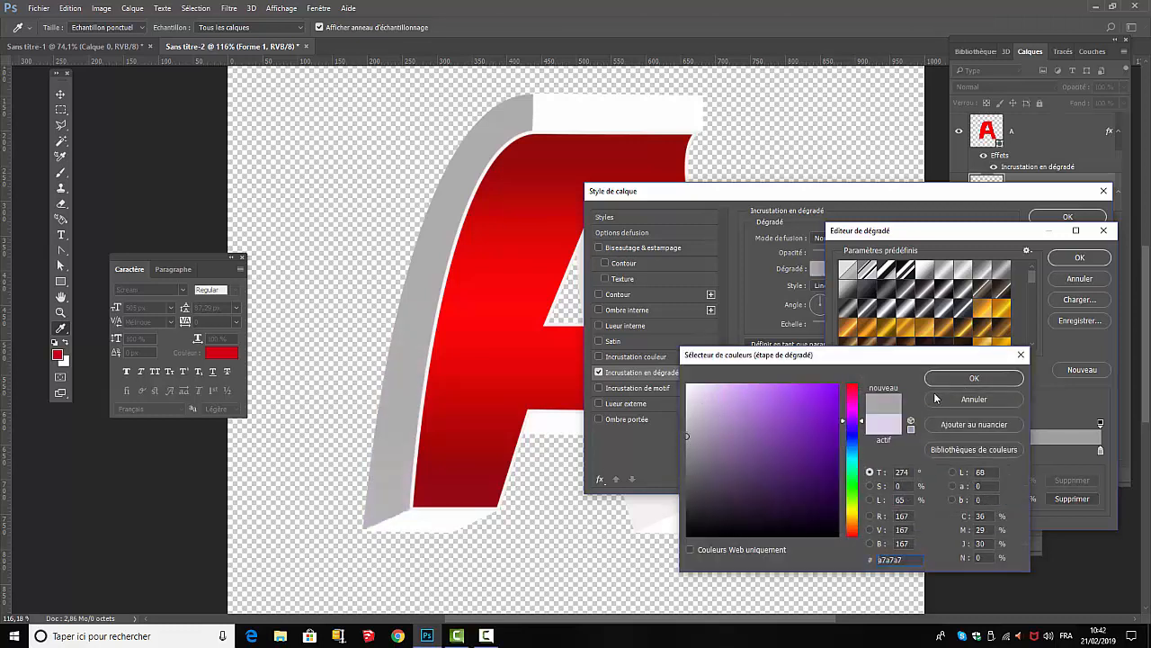
left_click(974, 378)
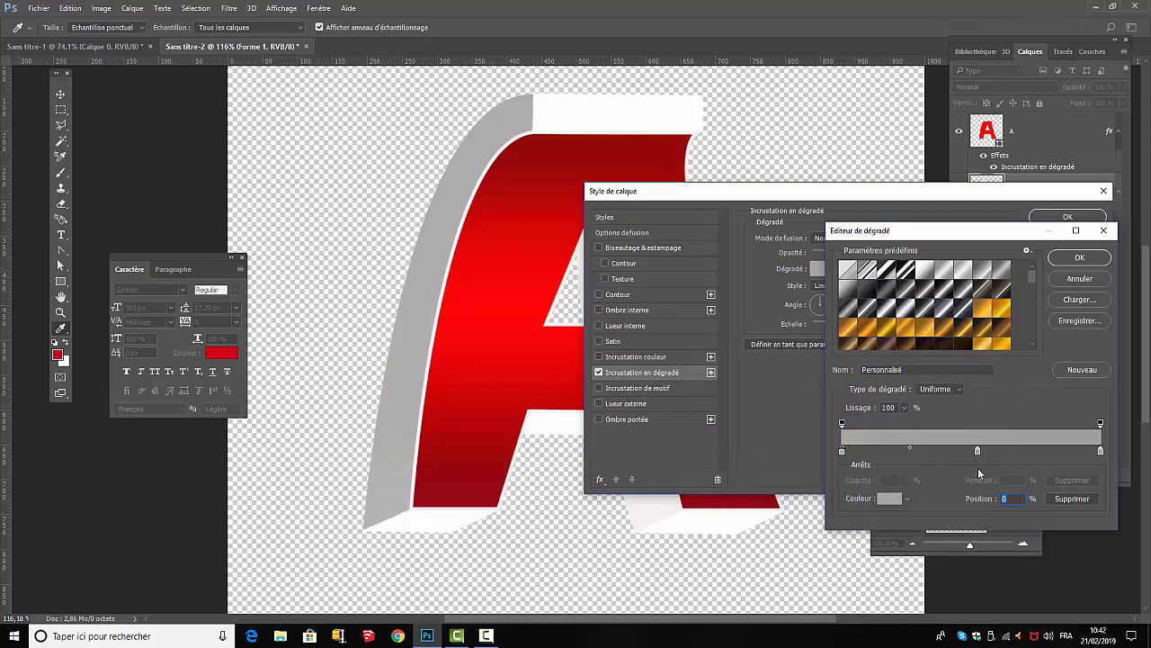
Step: Set the colour stop at position 52 % of the Forme 1 overlay gradient to near-white and accept the gradient
left_click(978, 451)
left_click(889, 498)
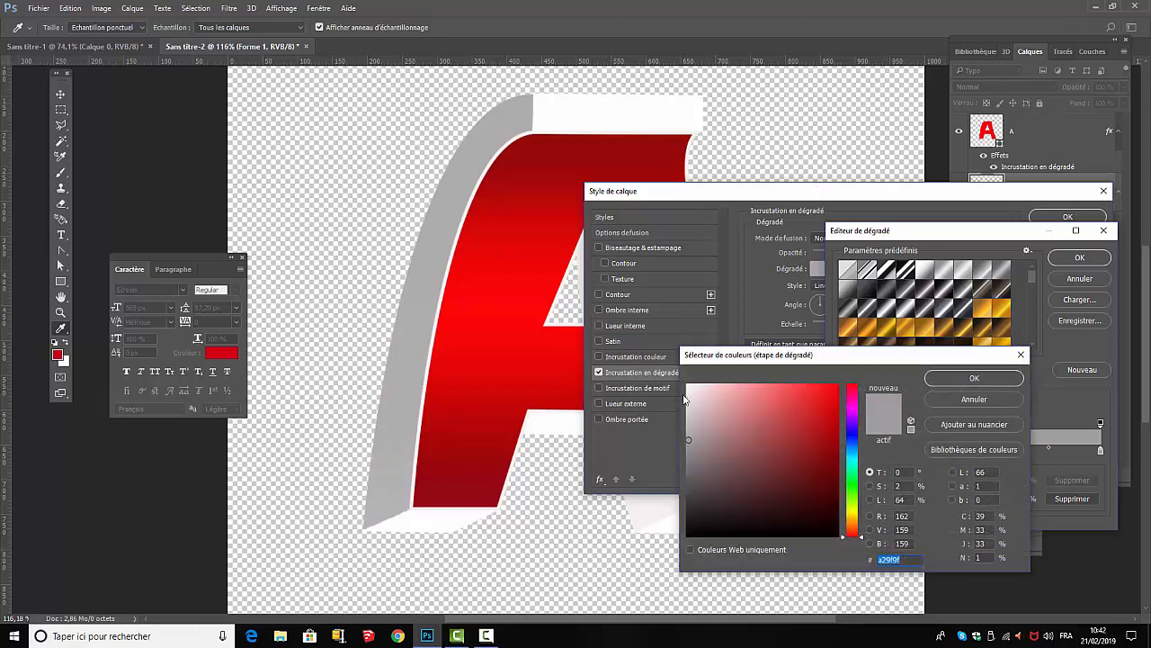
left_click(688, 397)
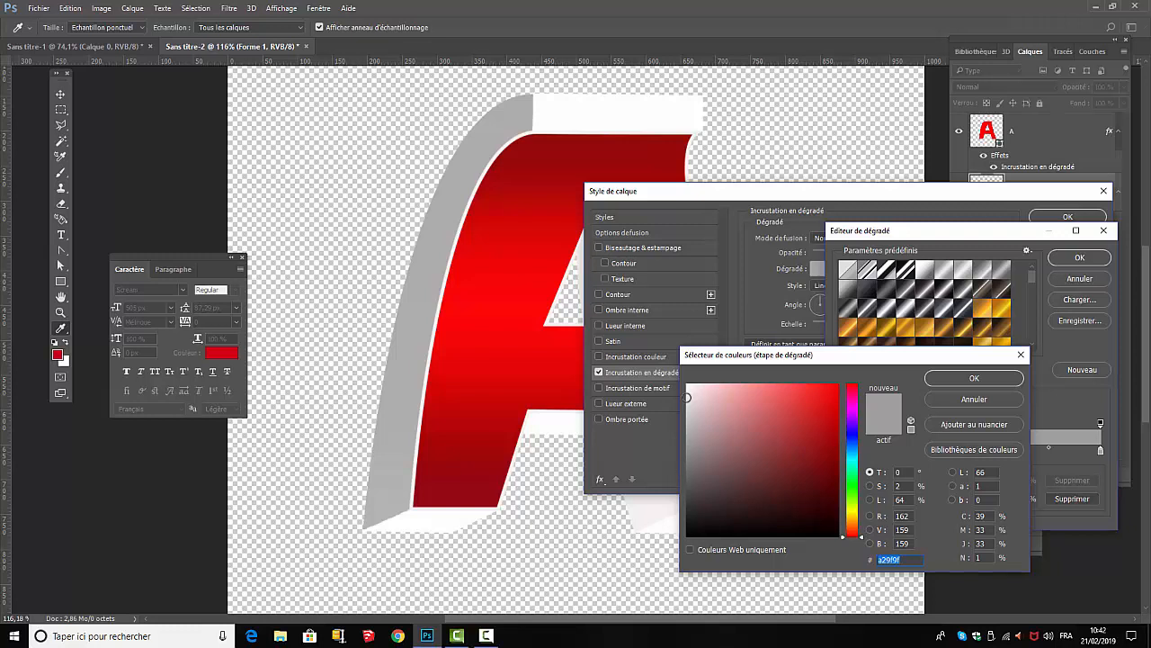
left_click(972, 378)
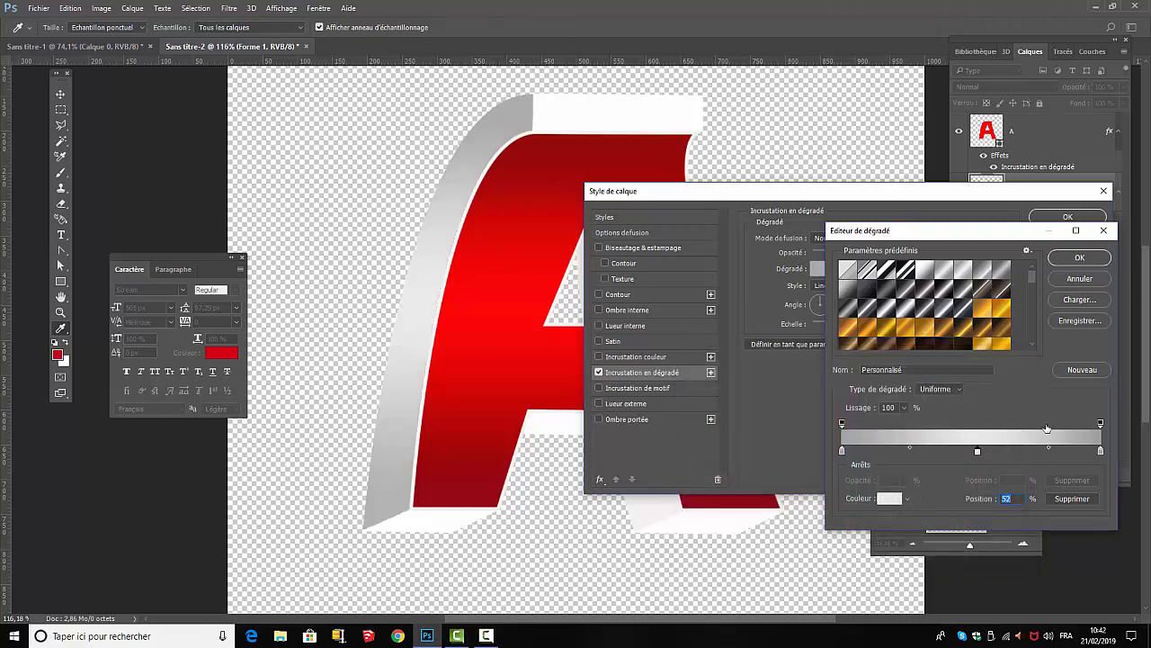
left_click(1080, 257)
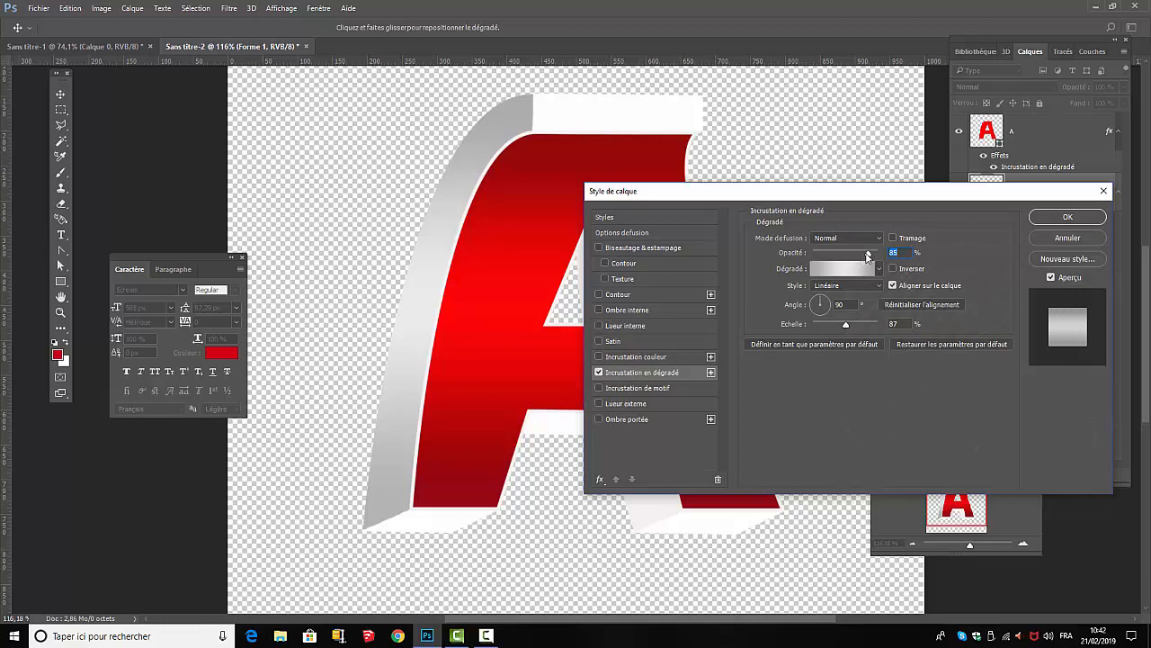
Step: Lower the Forme 1 gradient overlay's opacity to 32 % and apply the layer style
left_click_drag(868, 254, 834, 261)
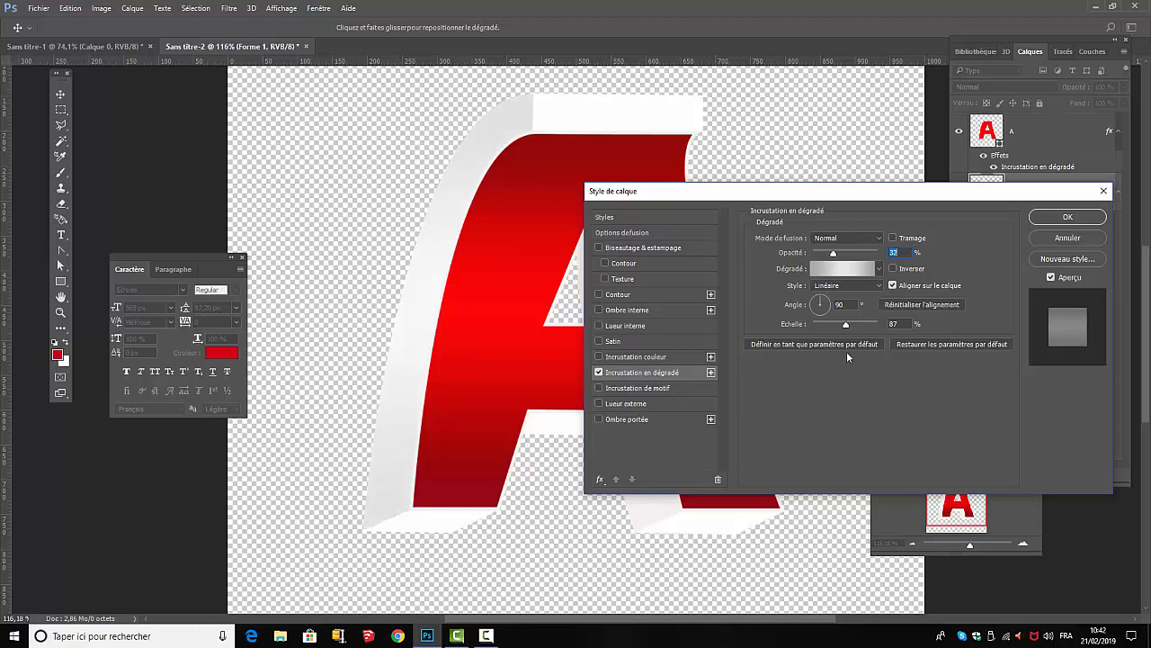
mouse_move(845, 322)
left_mouse_down()
mouse_move(866, 323)
mouse_move(815, 329)
mouse_move(845, 329)
left_mouse_up()
left_click(1066, 215)
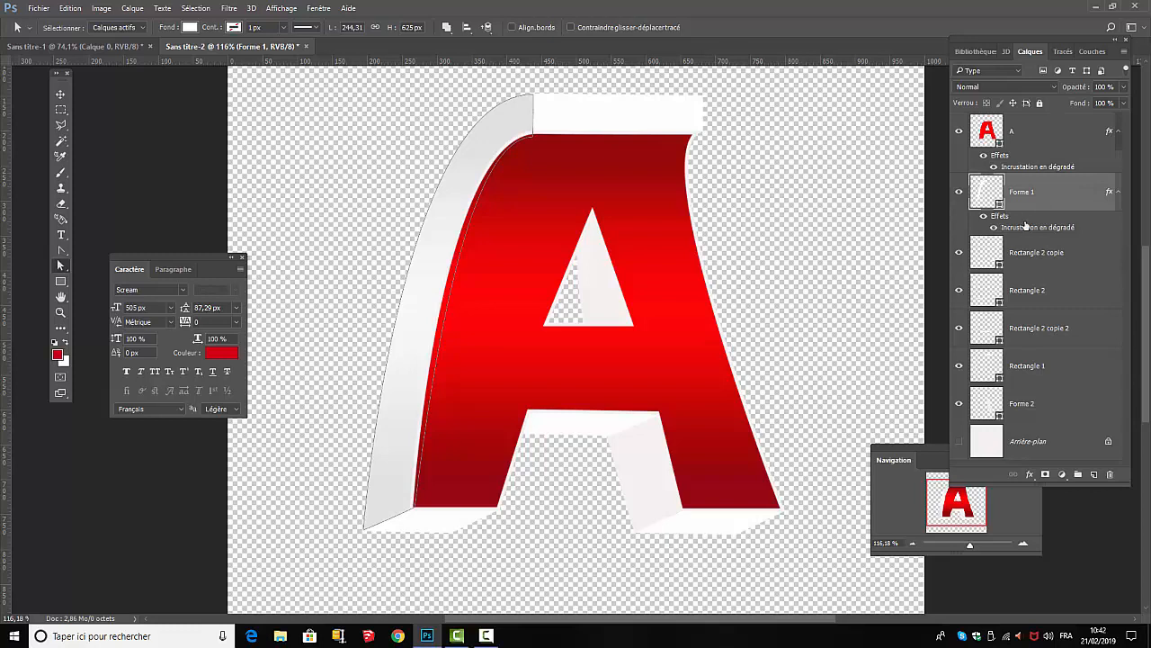
Step: Copy the layer style of Forme 1 and paste it onto all the layers from Rectangle 2 copie down to Forme 2
right_click(1027, 230)
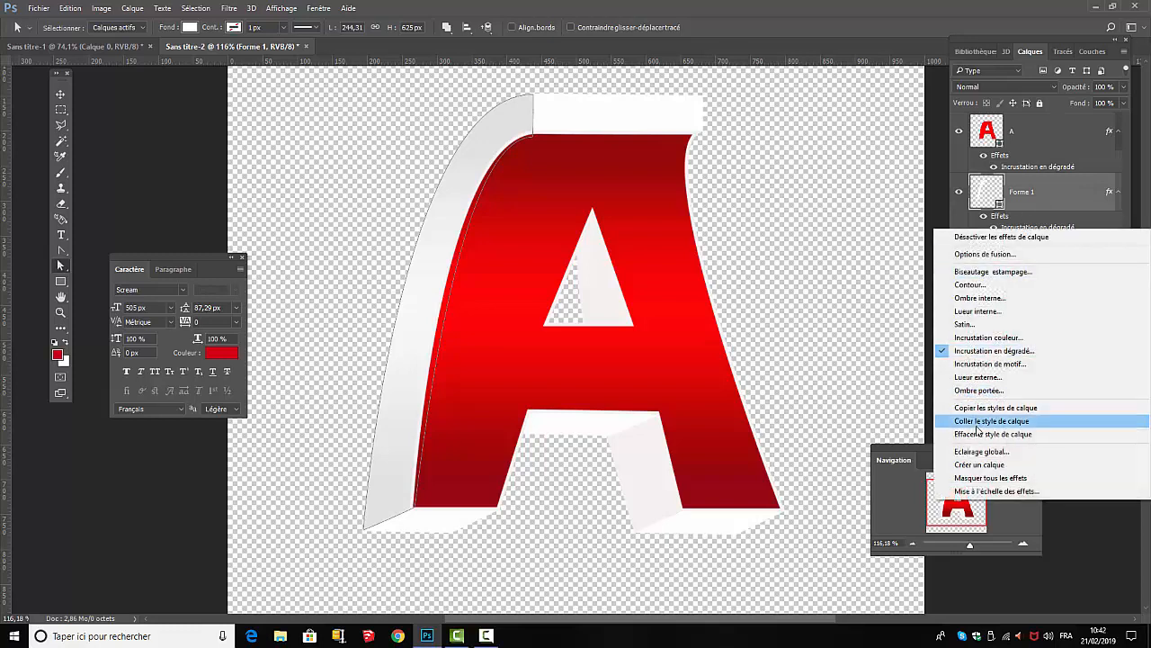
left_click(978, 412)
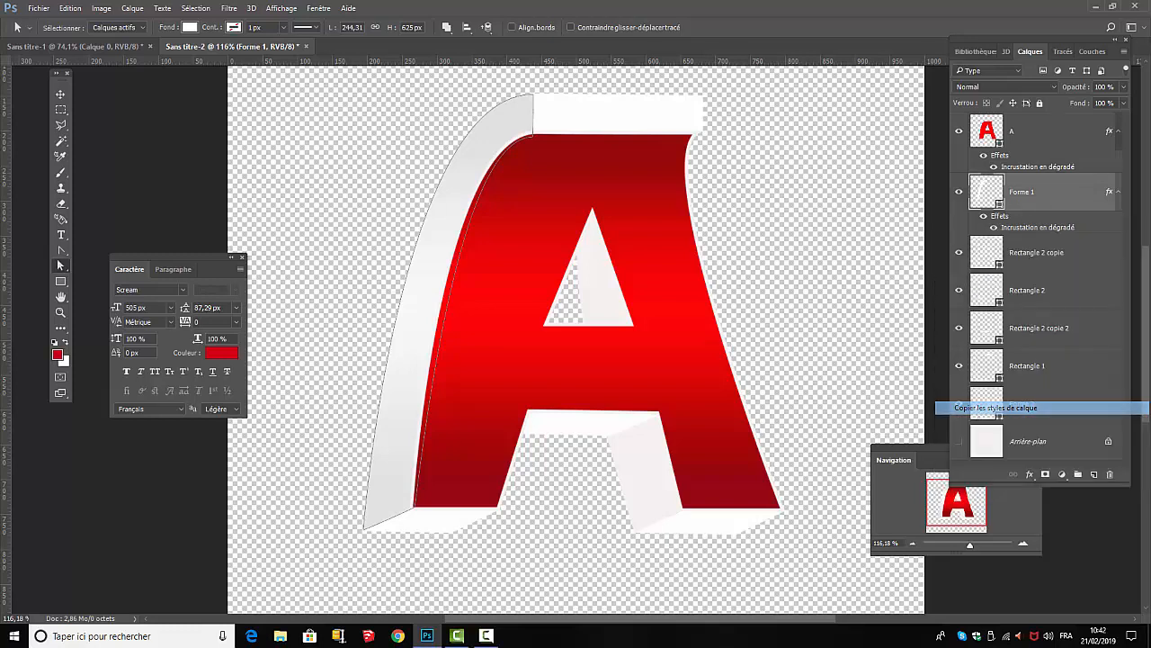
right_click(1024, 256)
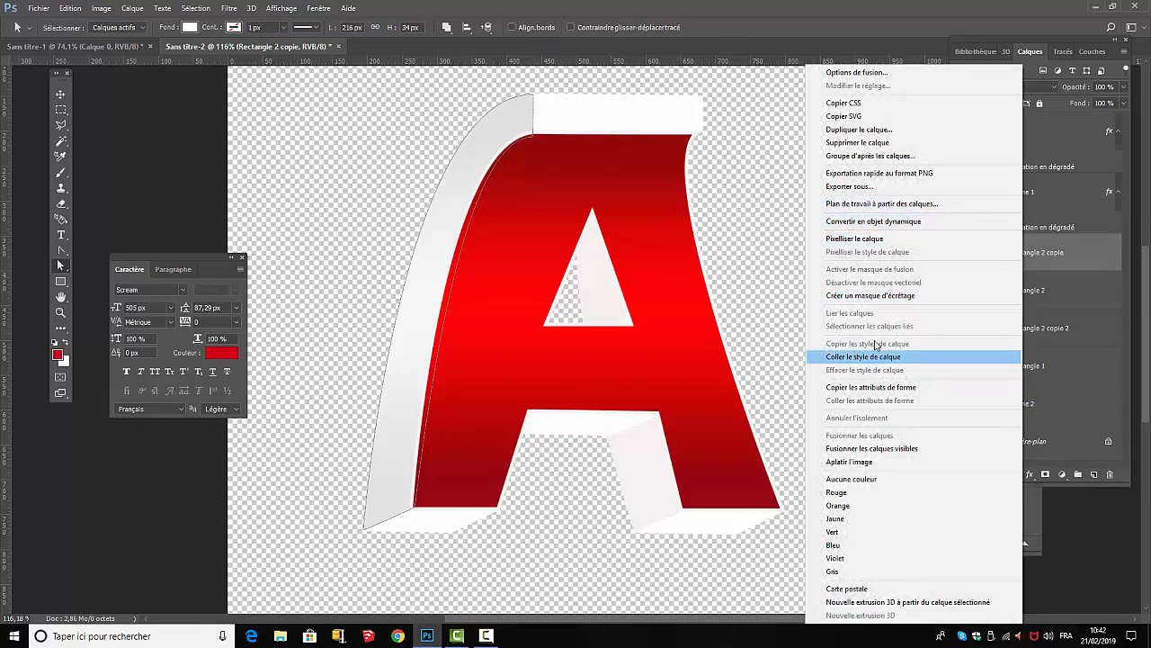
left_click(1067, 417)
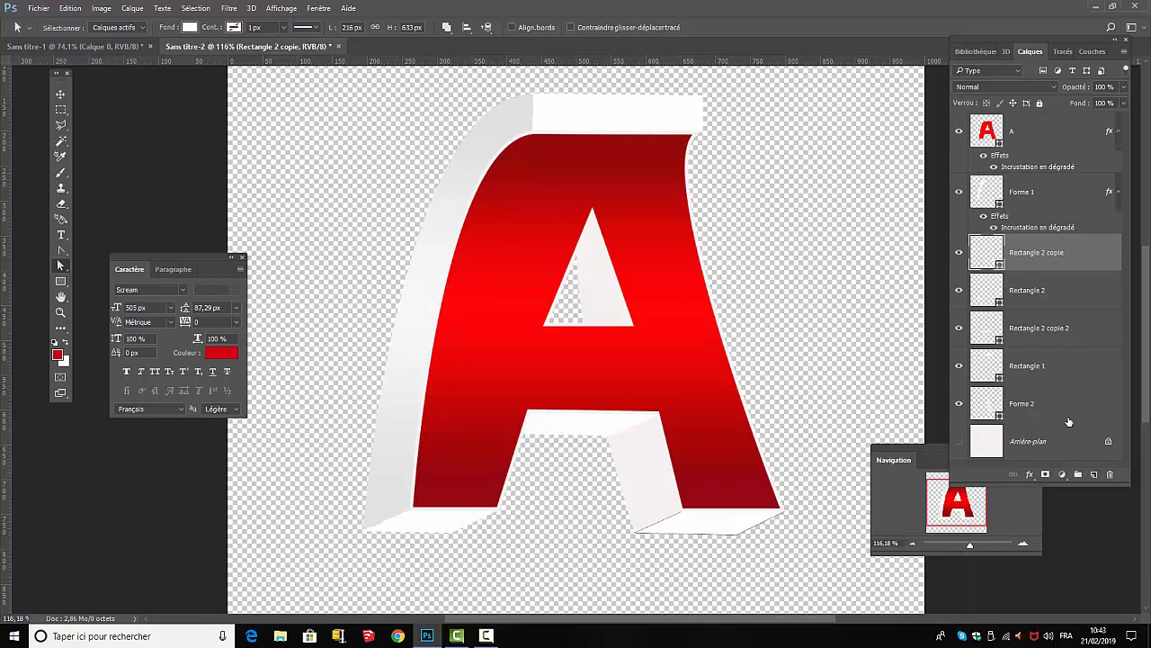
left_click(1068, 415, "shift")
right_click(1067, 414)
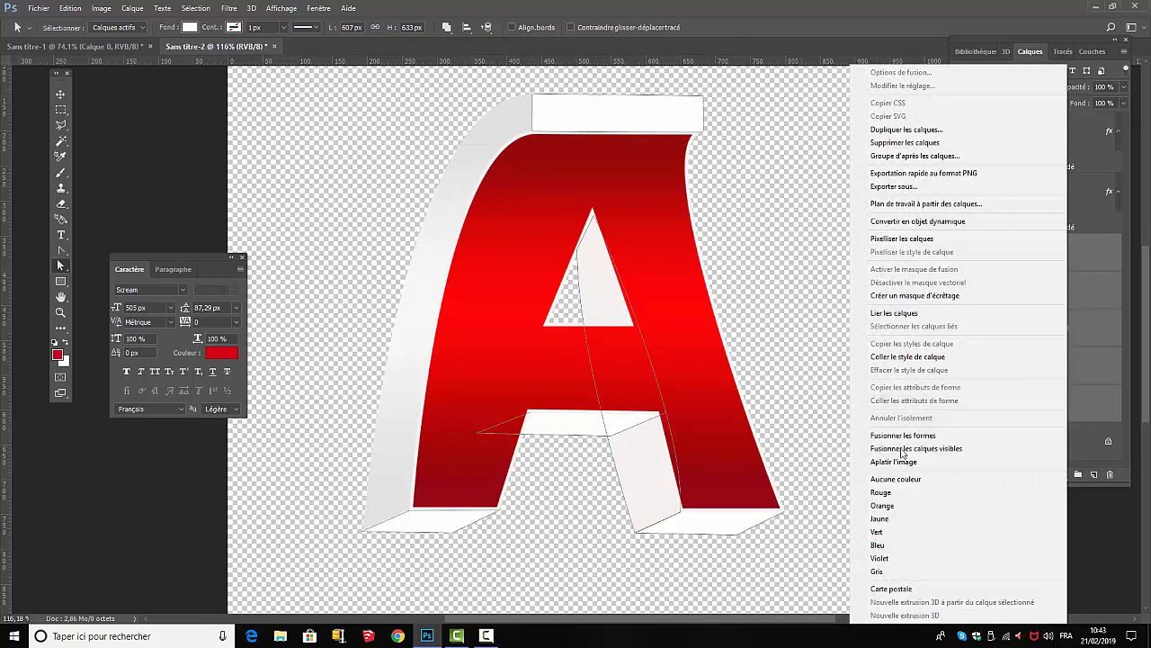
left_click(890, 356)
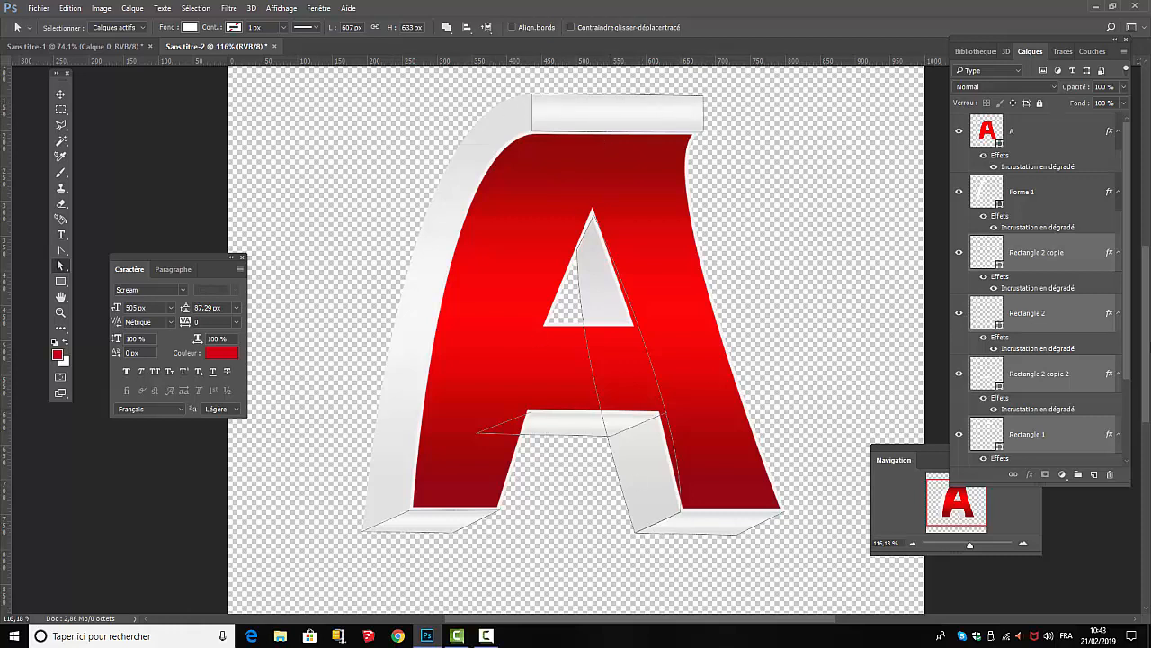
Step: Set the gradient overlay angle of the Rectangle 2 copie layer to 0°
left_click(1112, 218)
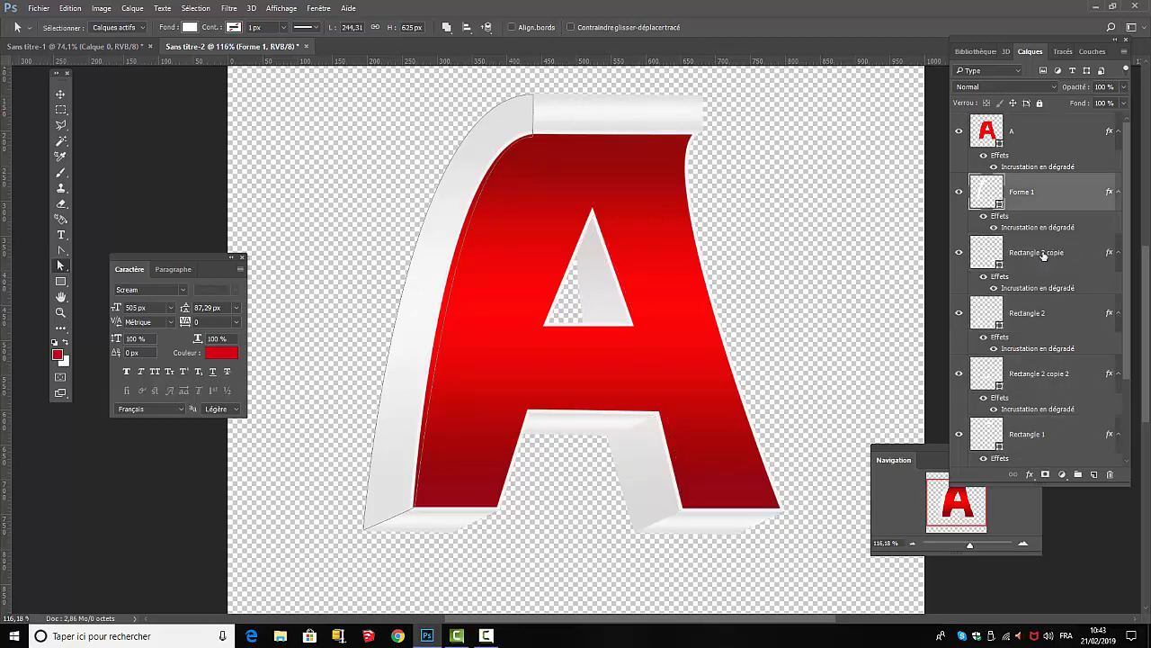
left_click(958, 256)
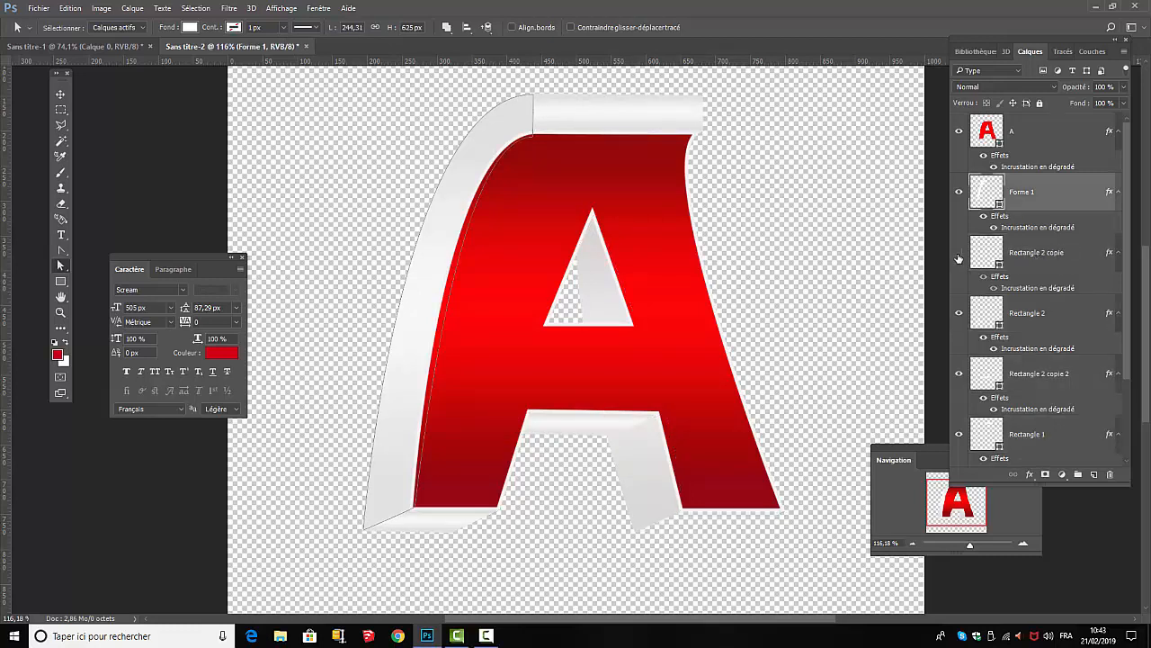
left_click(958, 255)
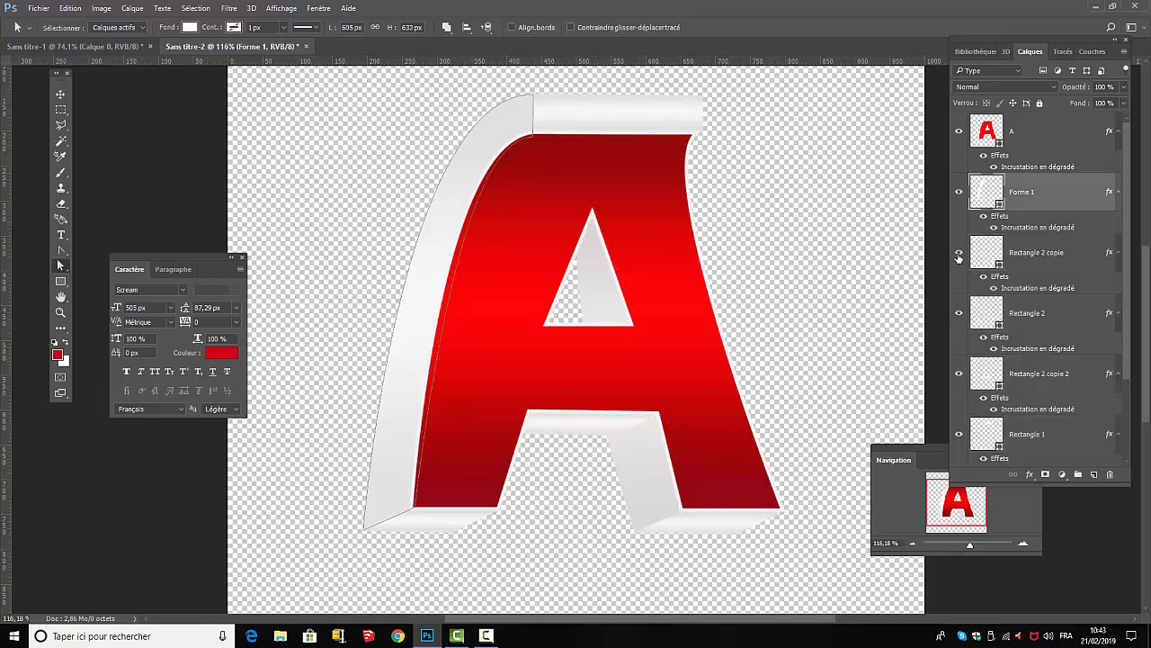
left_click(1033, 255)
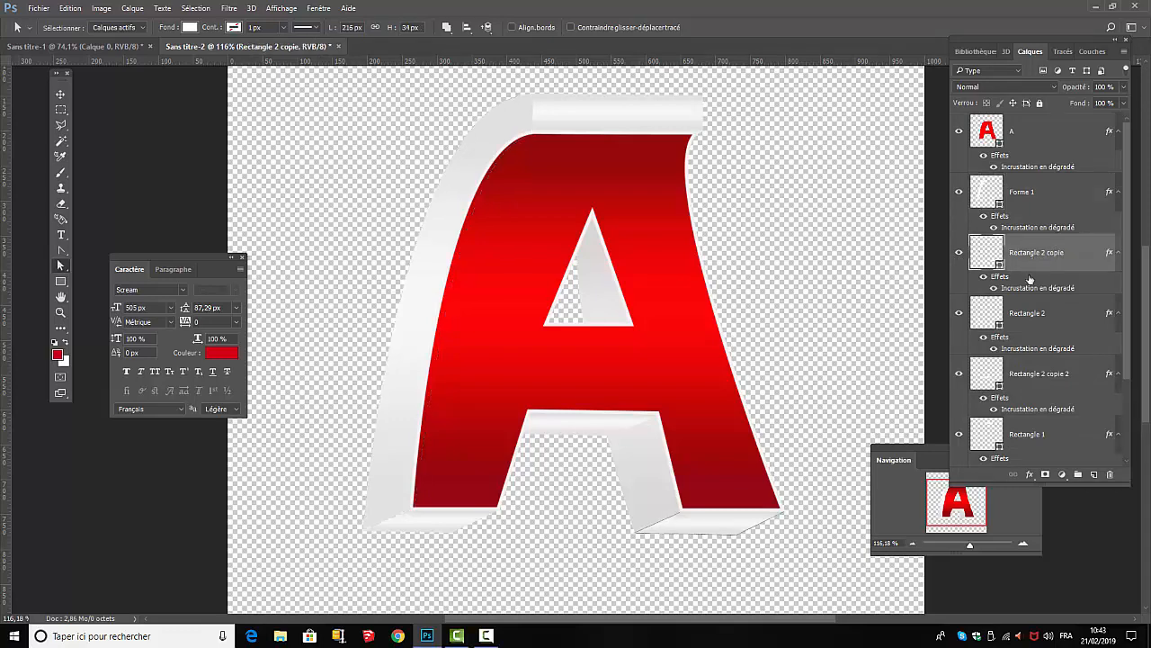
double_click(1030, 288)
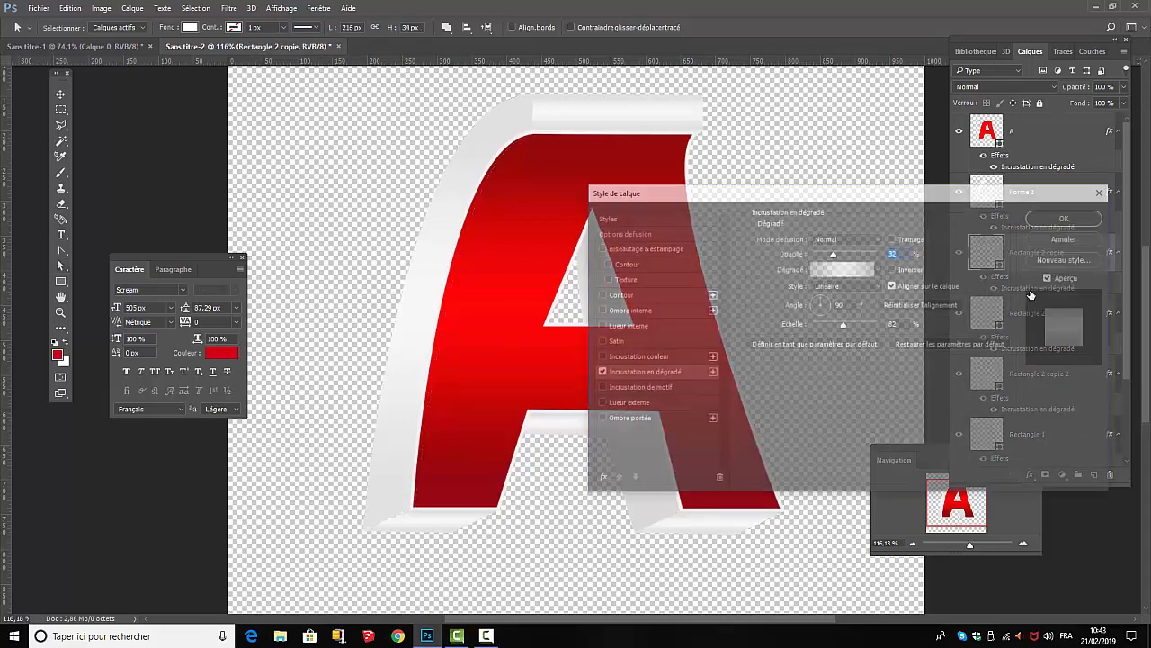
left_click_drag(884, 201, 1068, 257)
key("Tab")
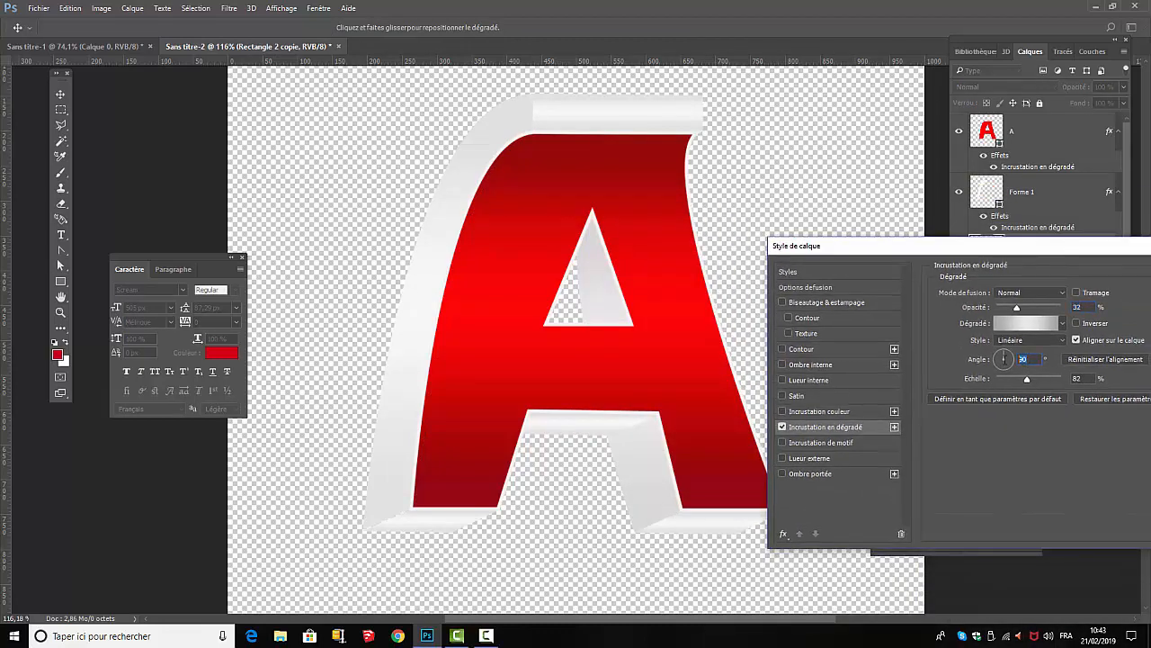
type("0")
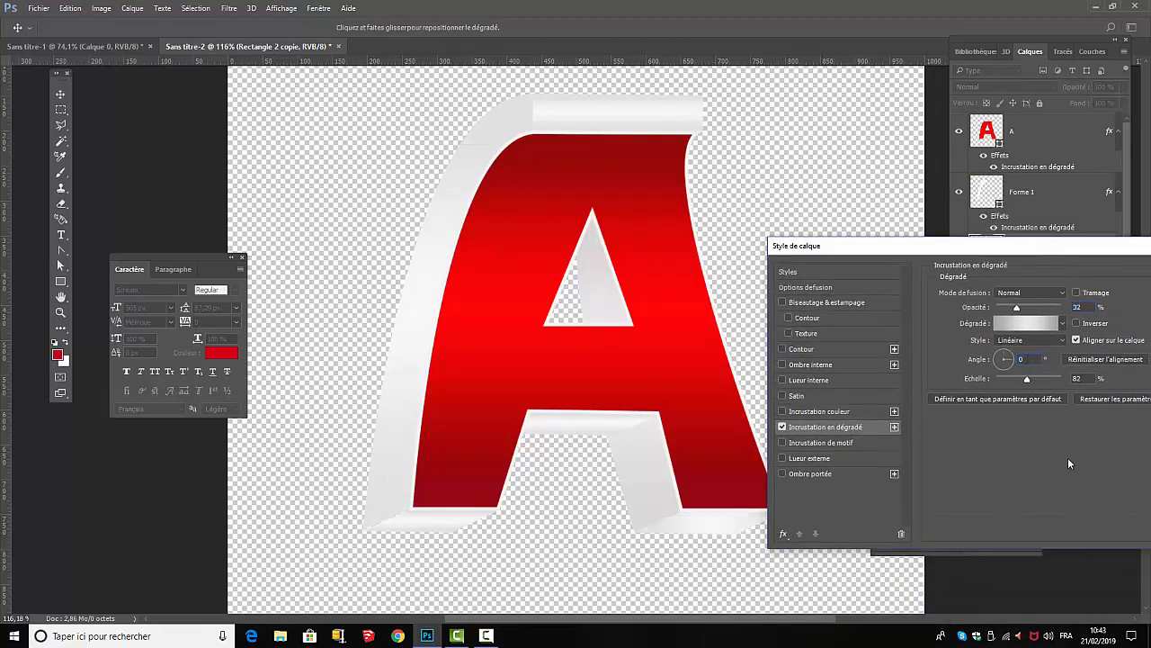
left_click_drag(1029, 247, 1045, 181)
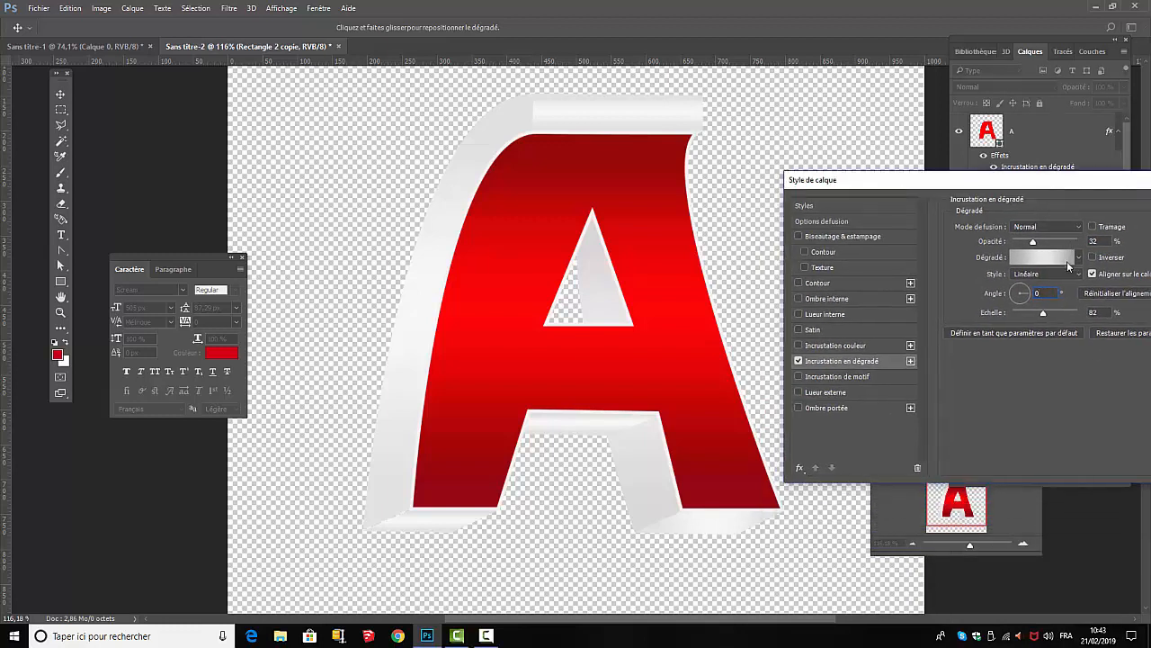
Step: Set the Rectangle 2 copie gradient overlay to 50 % opacity and 50 % scale, and apply the layer style
left_click(1034, 245)
left_click_drag(1035, 244, 1043, 245)
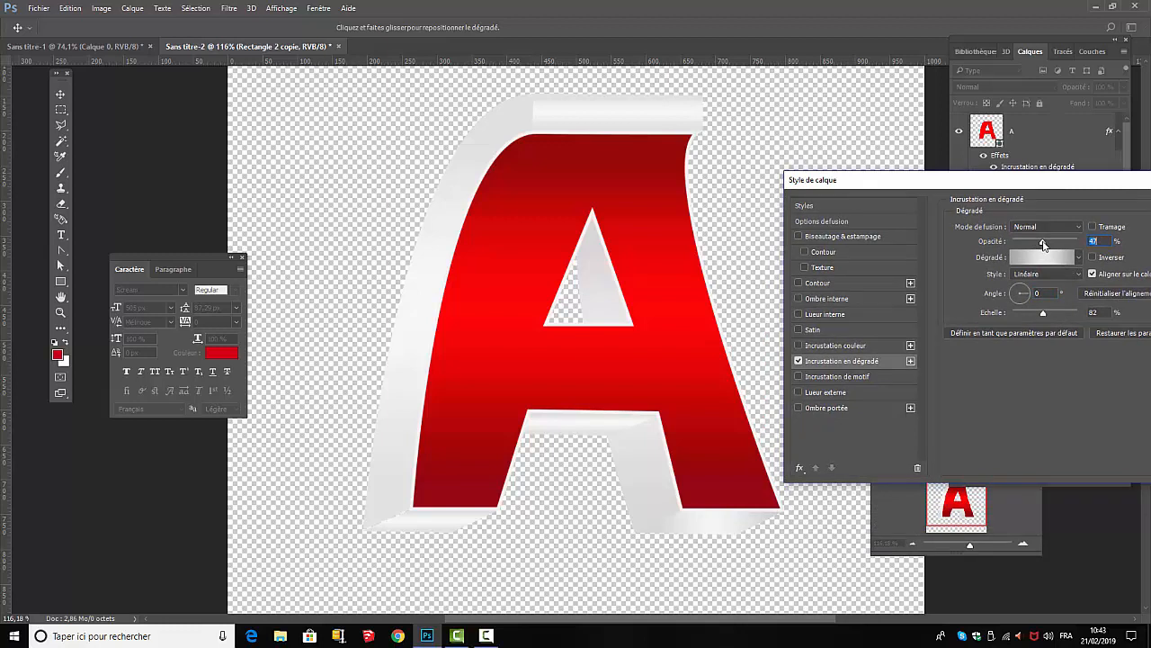
left_click_drag(1043, 244, 1046, 245)
mouse_move(1043, 313)
left_mouse_down()
mouse_move(1018, 320)
mouse_move(1047, 324)
mouse_move(1028, 328)
left_mouse_up()
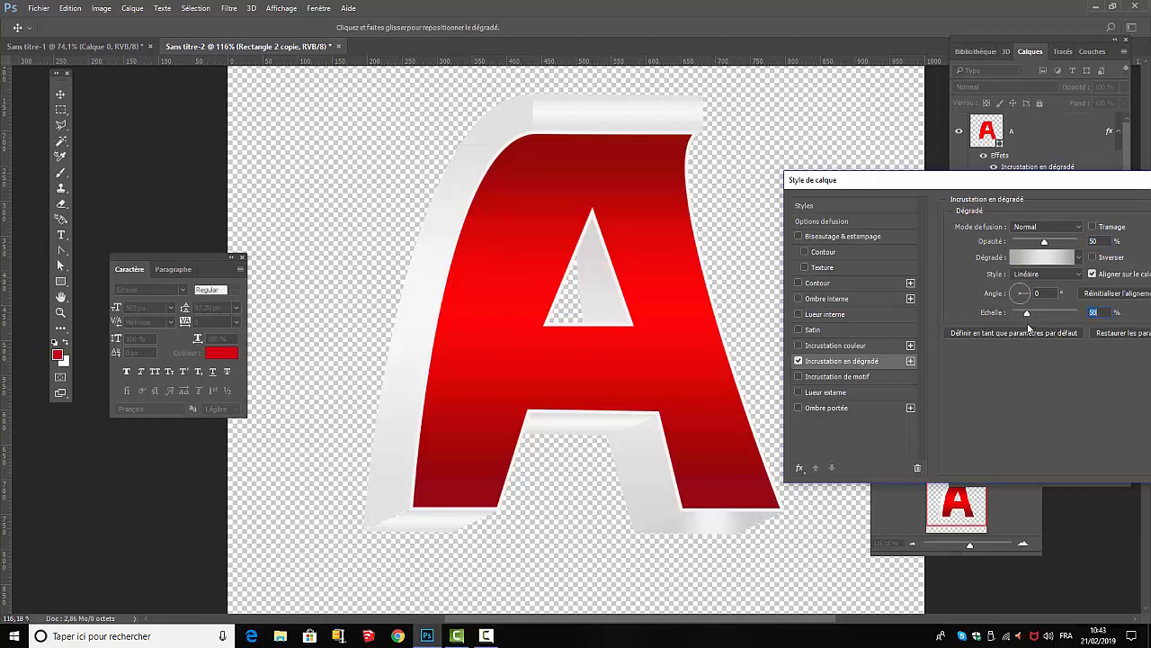
left_click_drag(1085, 184, 654, 197)
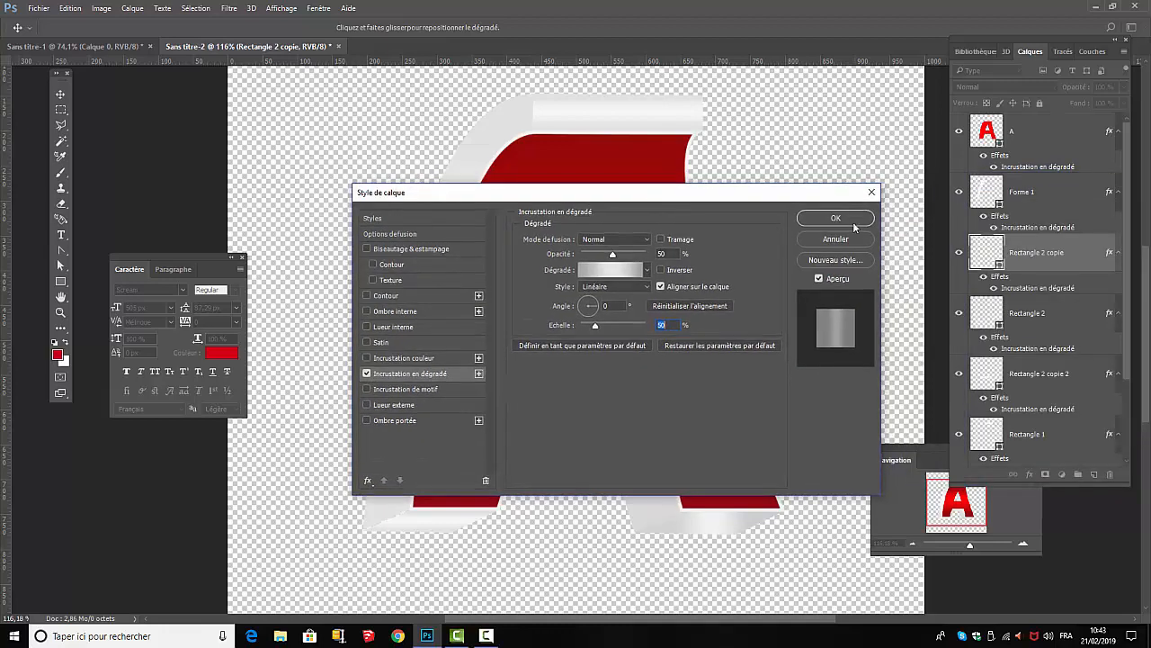
left_click(853, 219)
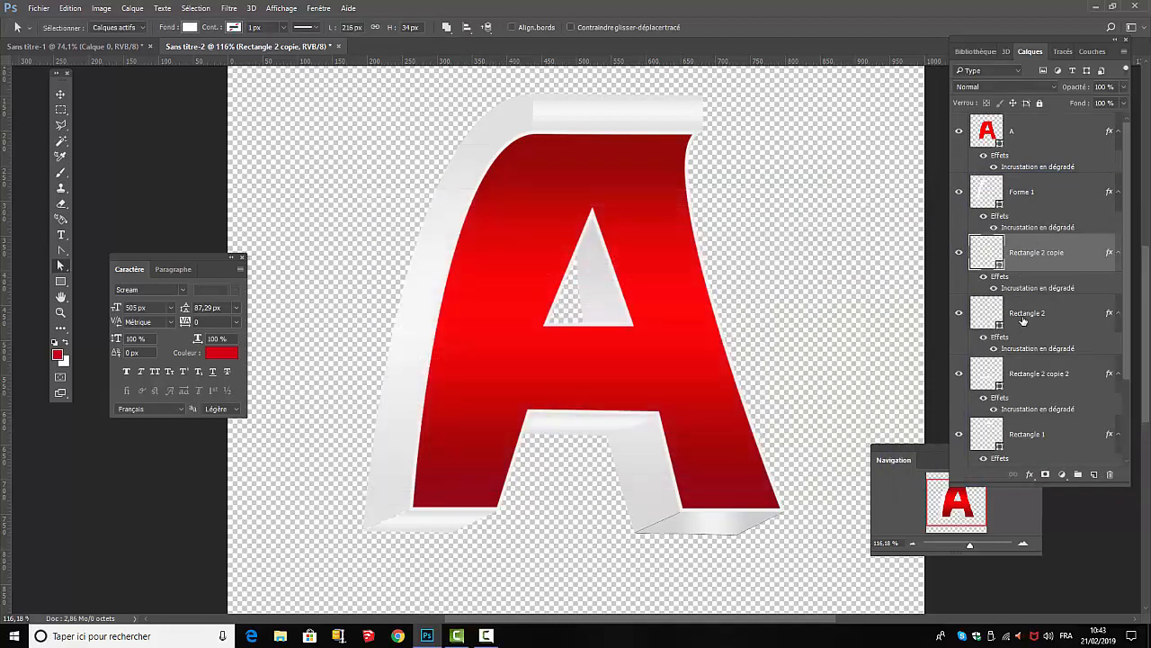
Step: Set the Rectangle 2 layer's gradient overlay to 50 % opacity and a 0° angle, and apply the style
left_click(959, 315)
left_click(1032, 351)
key("h")
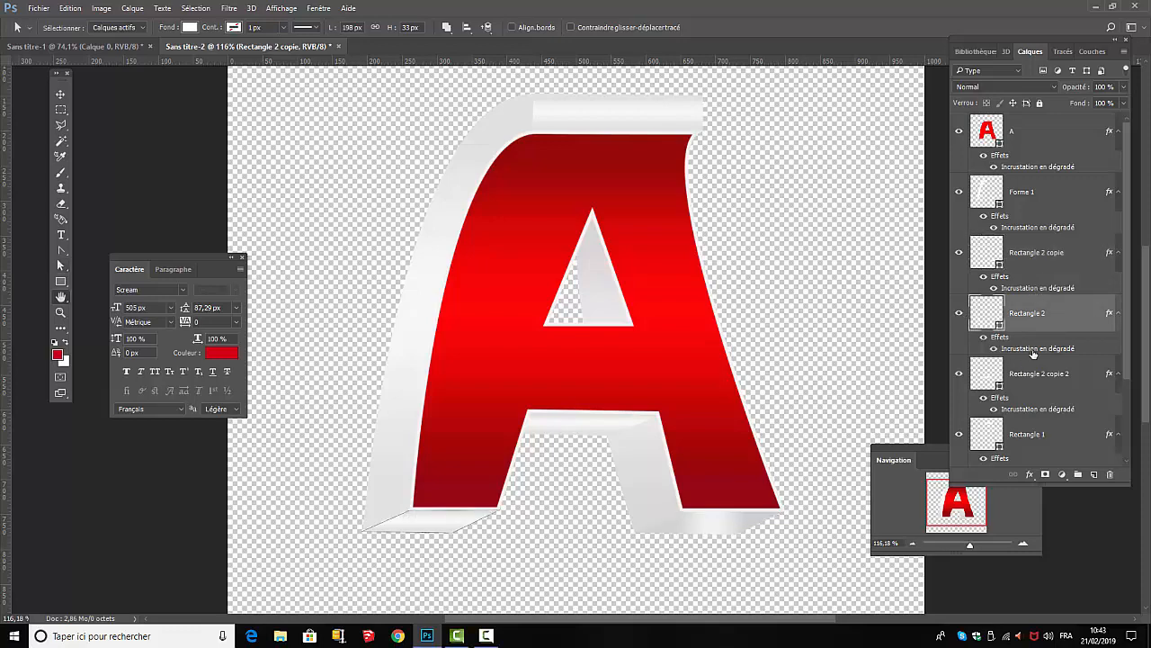
double_click(1034, 351)
left_click_drag(681, 195, 1071, 301)
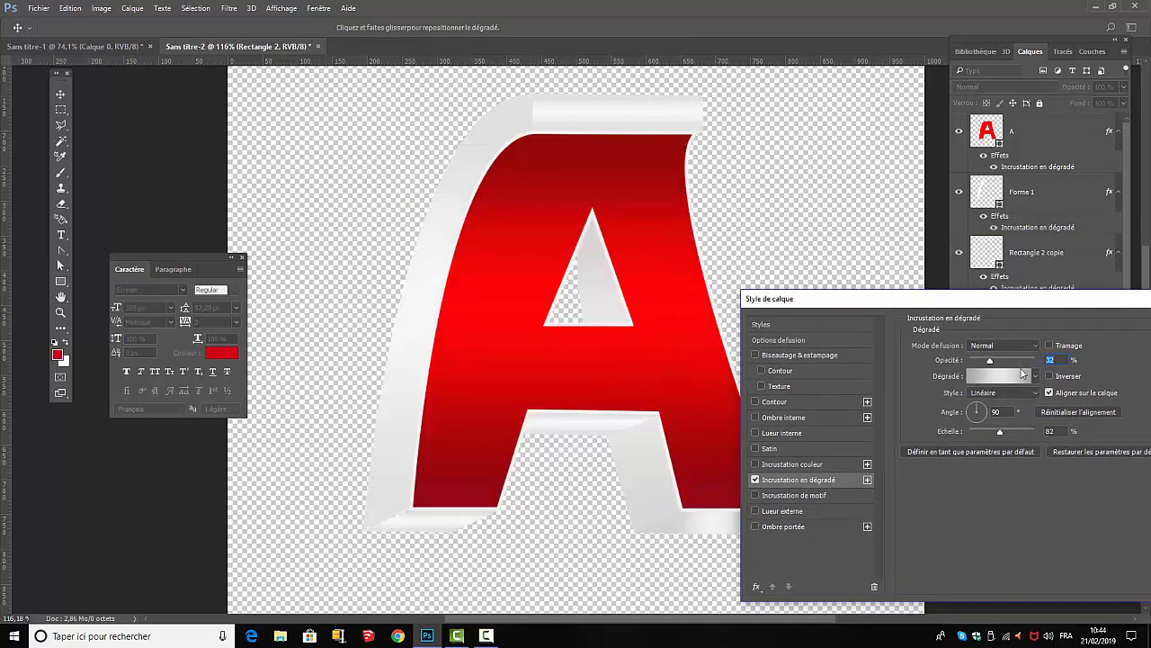
type("50")
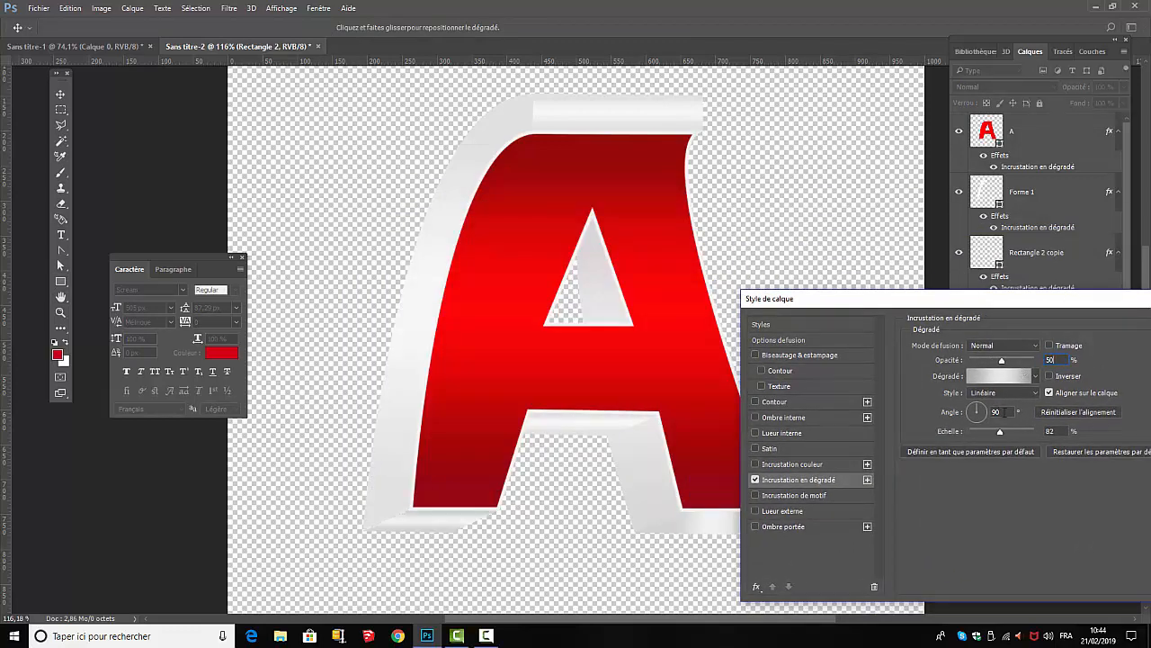
key("Tab")
type("0")
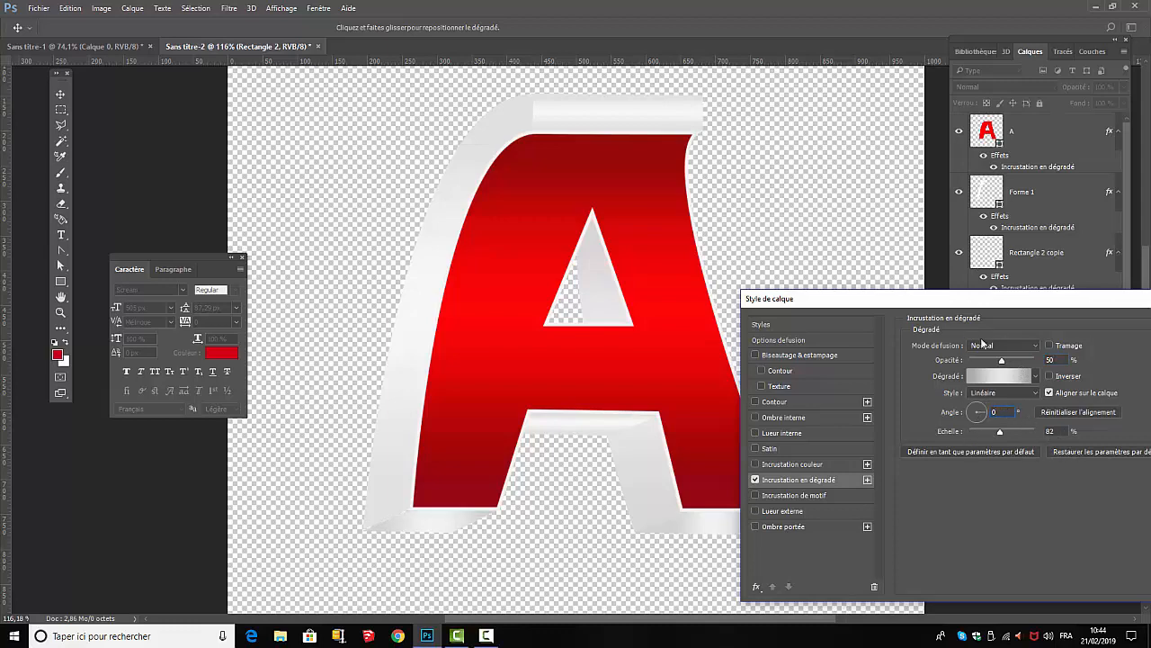
left_click_drag(992, 300, 586, 230)
left_click(811, 255)
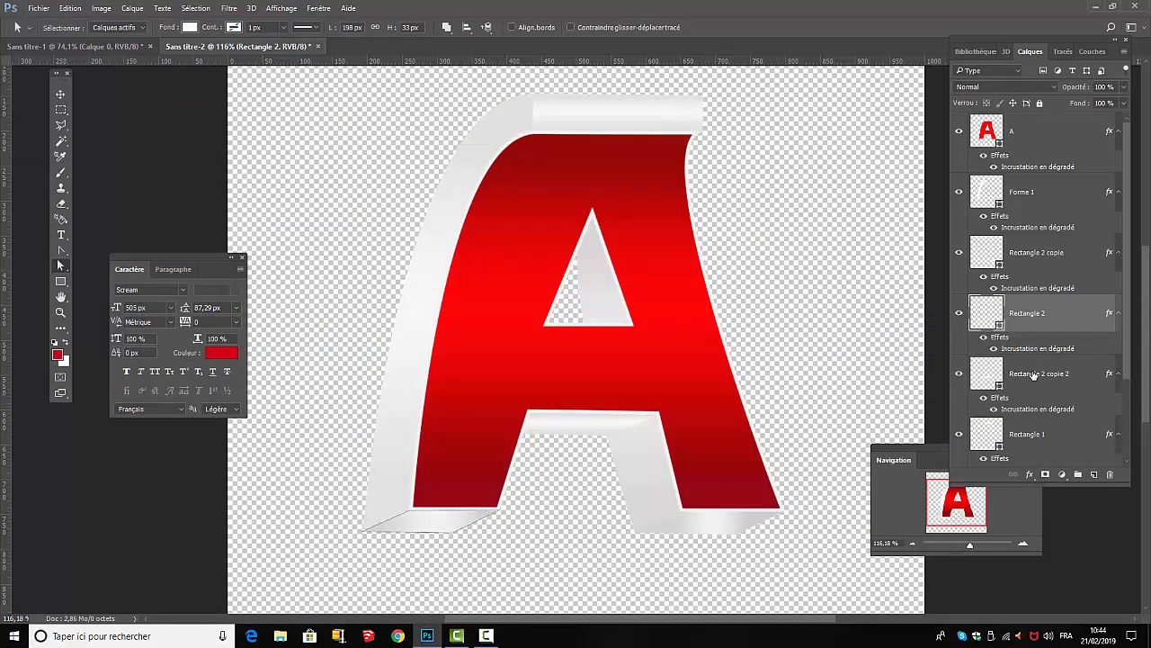
Step: Set the Rectangle 2 copie 2 layer's gradient overlay to 50 % opacity and a 0° angle, and apply the style
left_click(959, 373)
left_click(959, 373)
left_click(1048, 379)
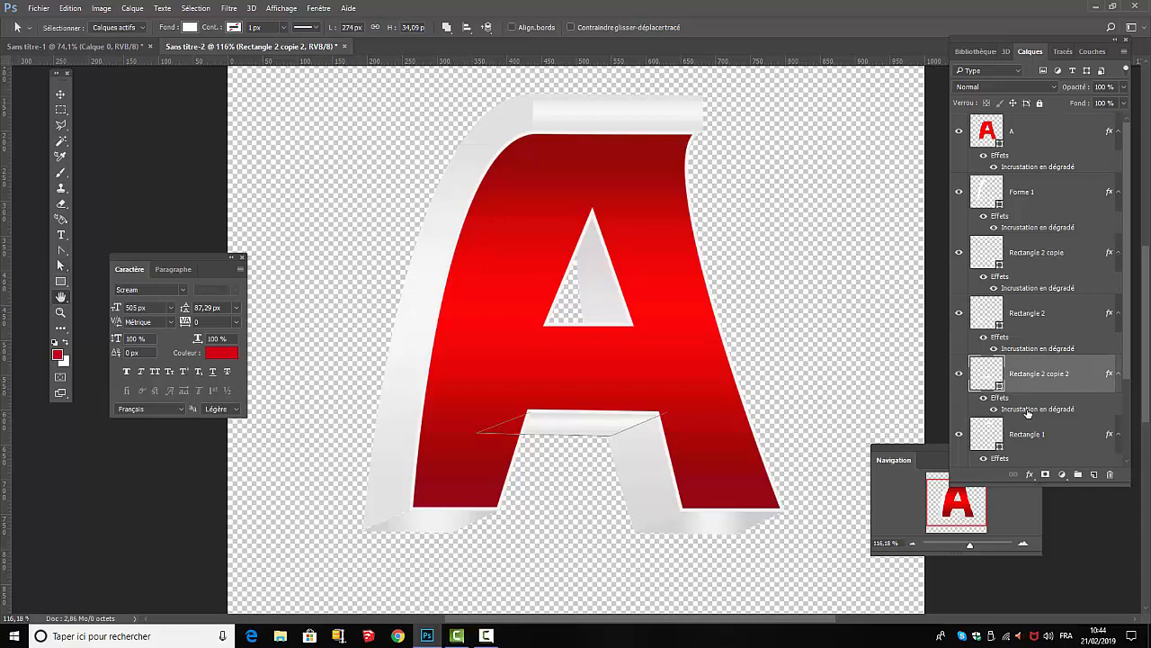
double_click(1028, 410)
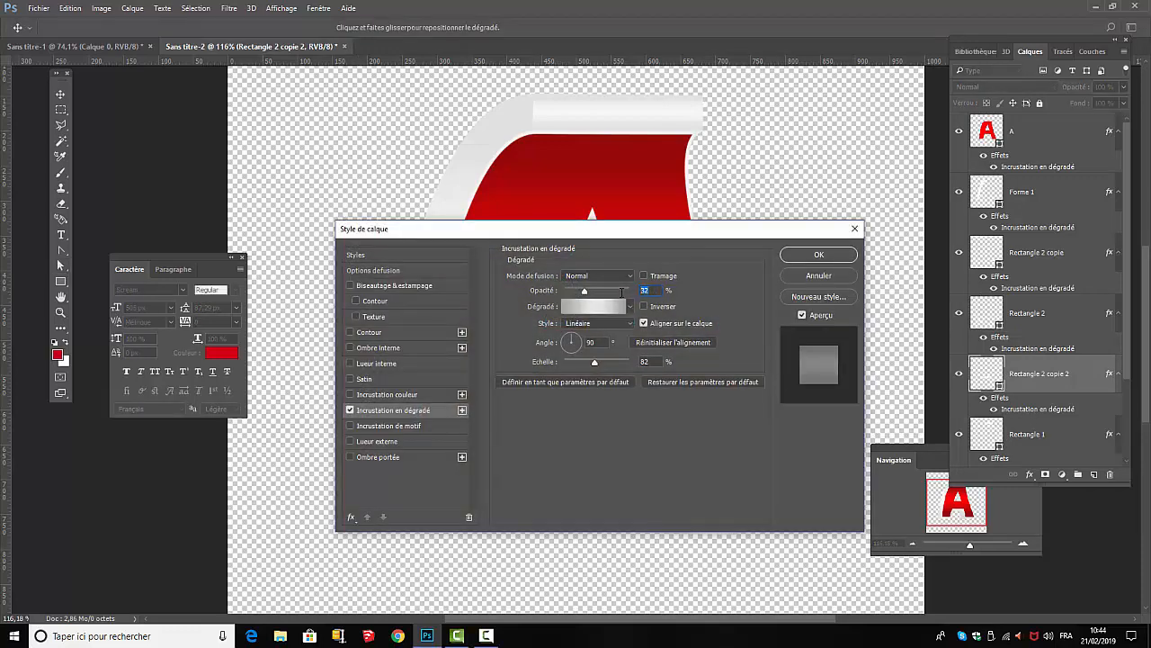
type("50")
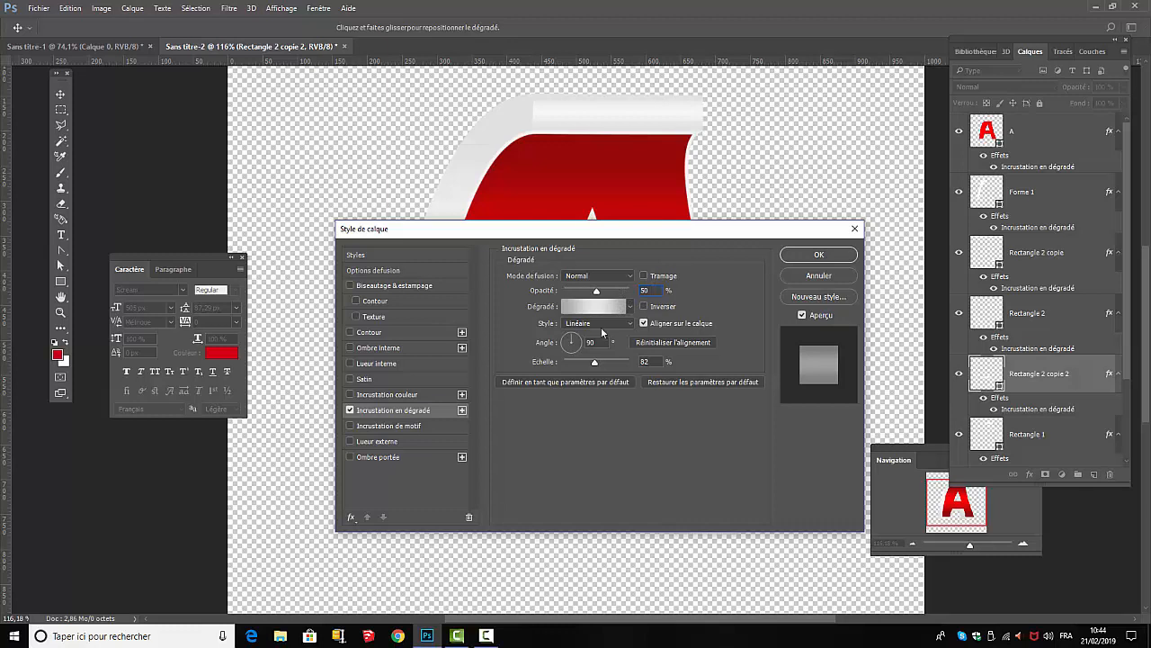
type("0")
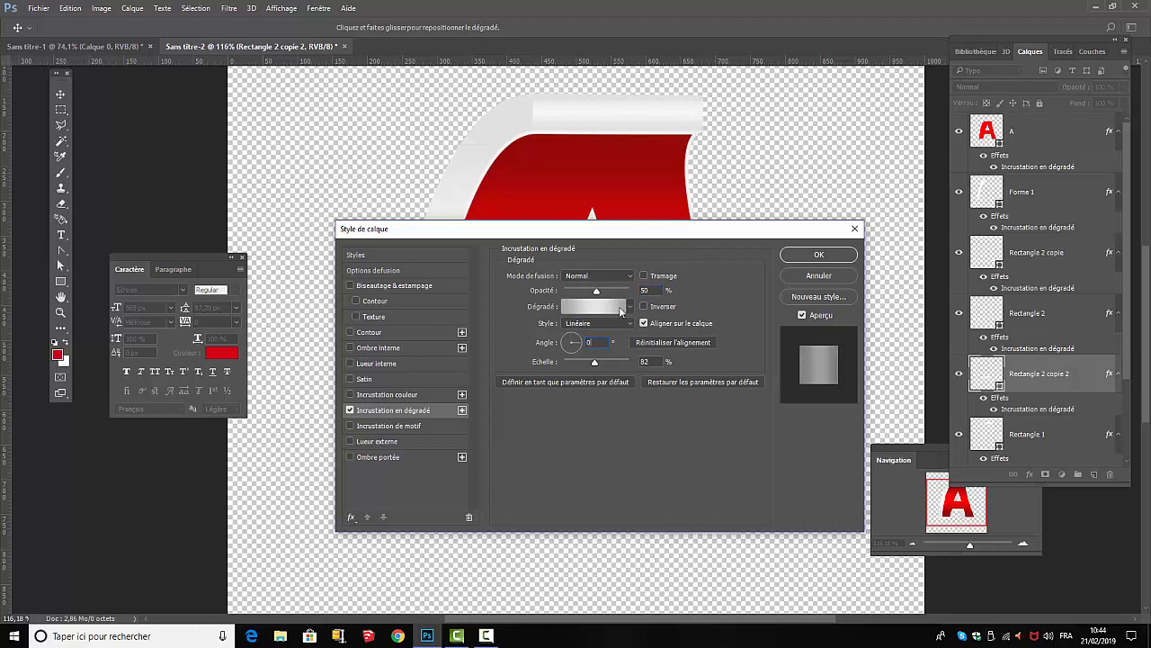
left_click(836, 259)
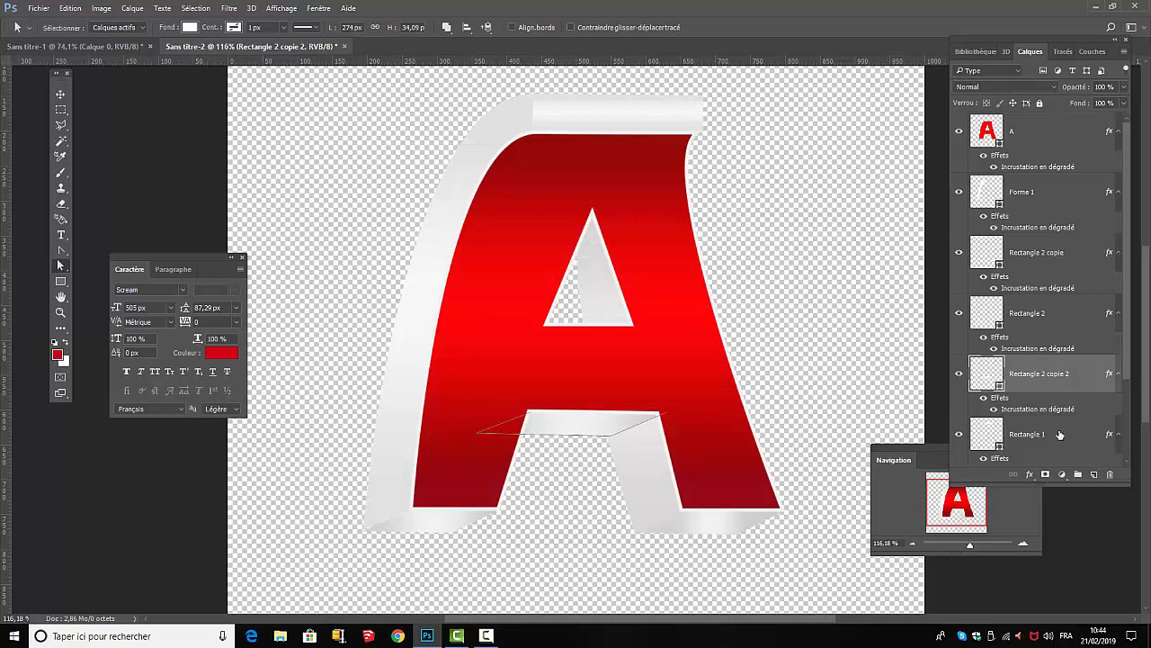
Step: Set the Rectangle 1 layer's gradient overlay to 17 % opacity and a 0° angle, and apply the style
left_click_drag(1131, 360, 1131, 379)
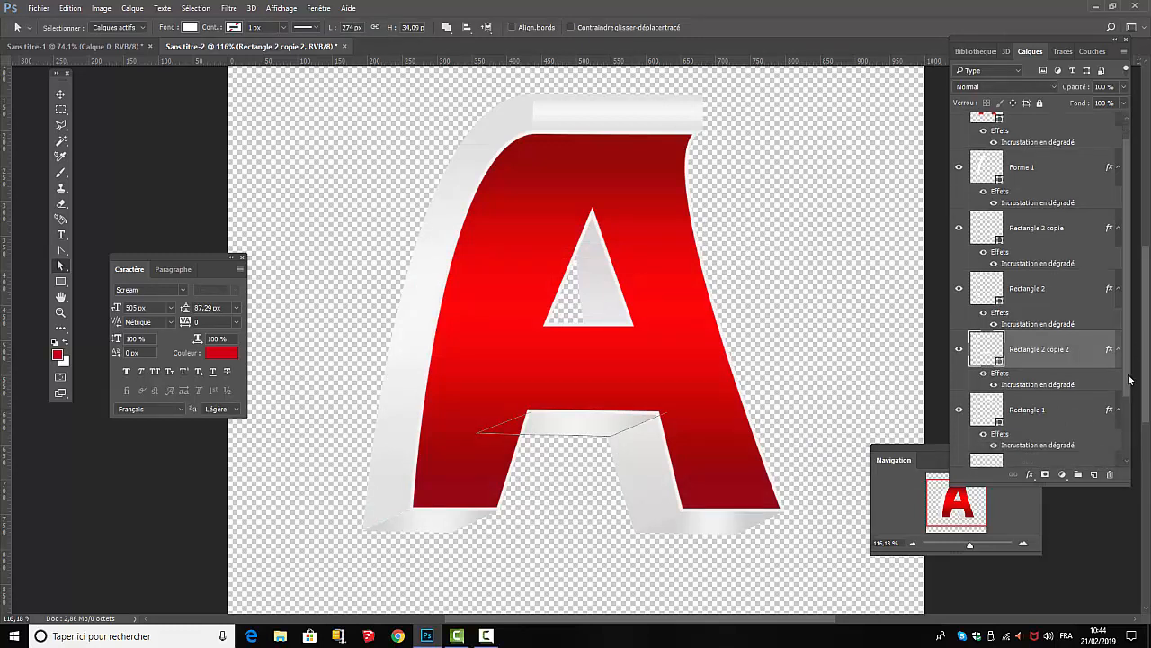
left_click(1045, 417)
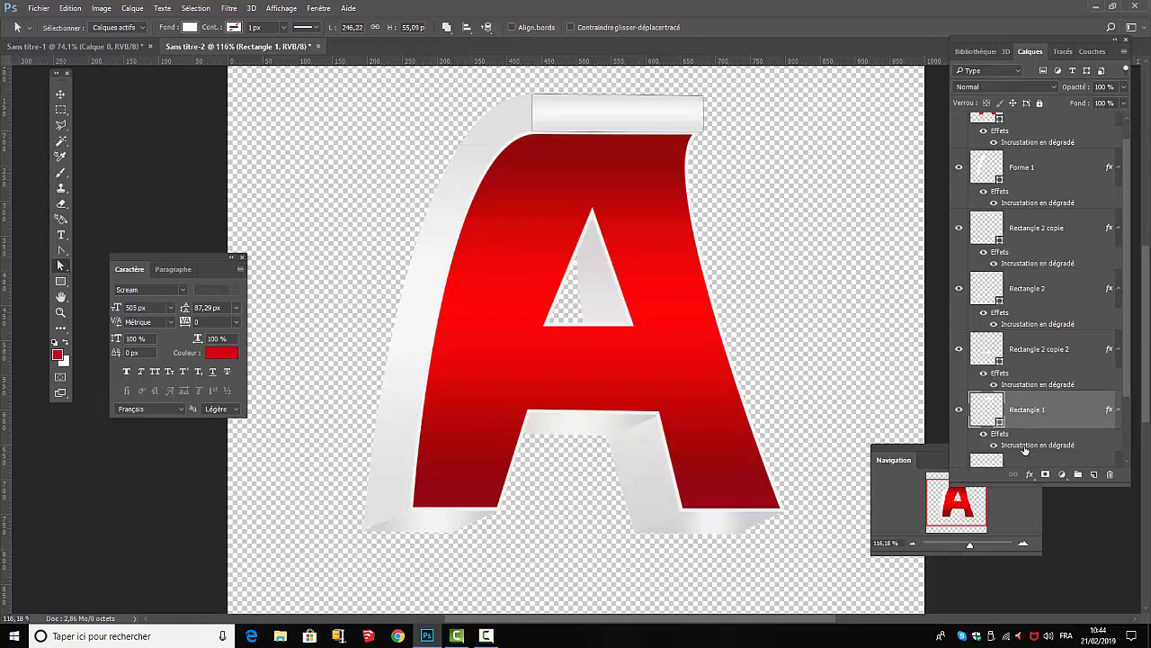
double_click(1024, 446)
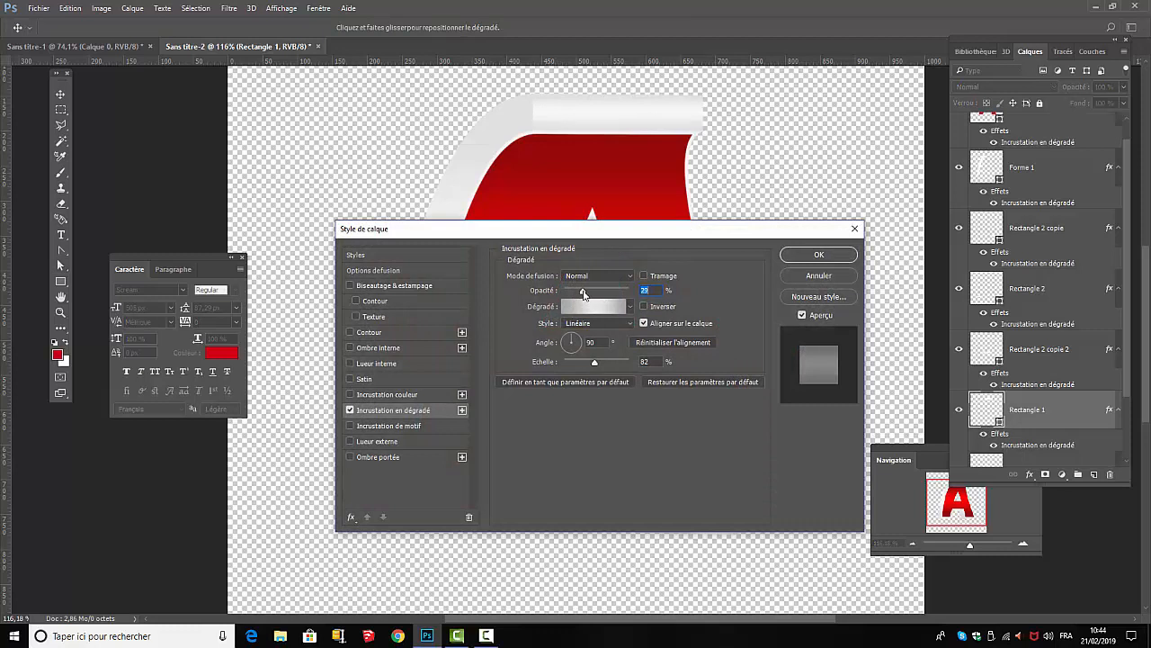
left_click_drag(584, 294, 575, 295)
left_click(591, 343)
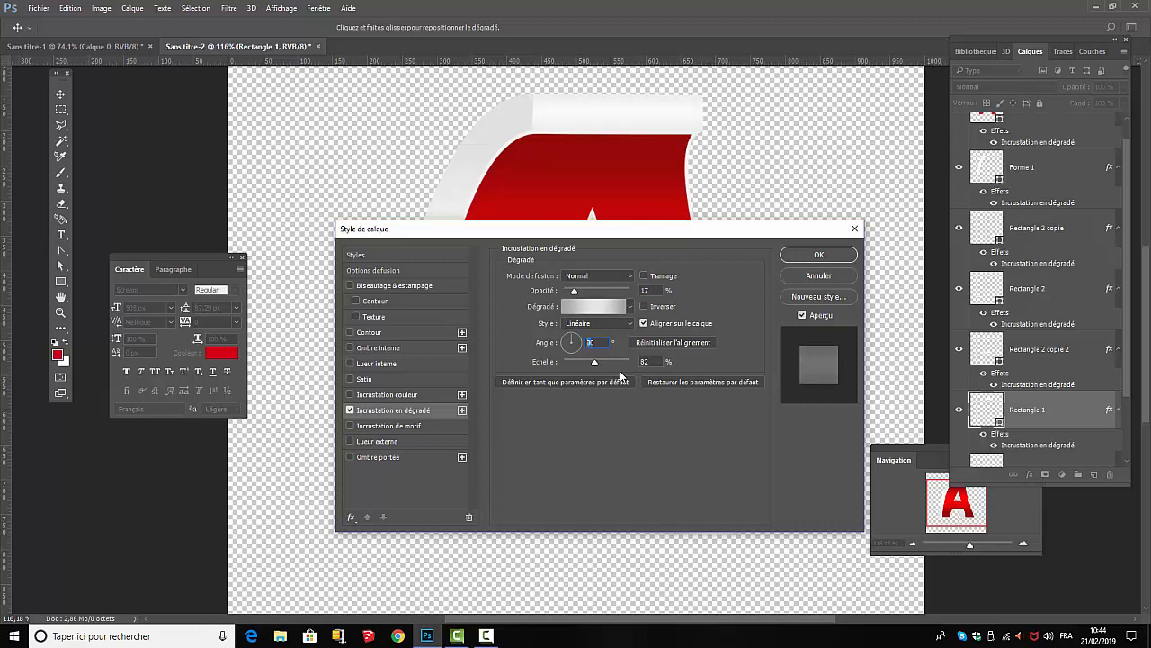
type("180")
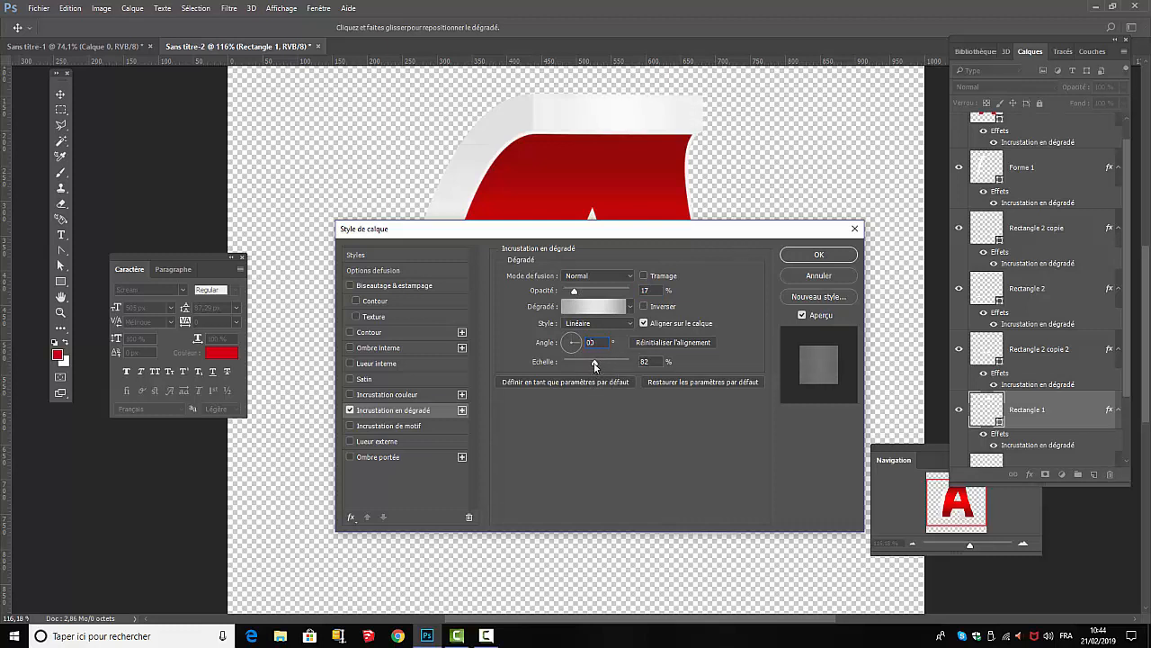
left_click(829, 257)
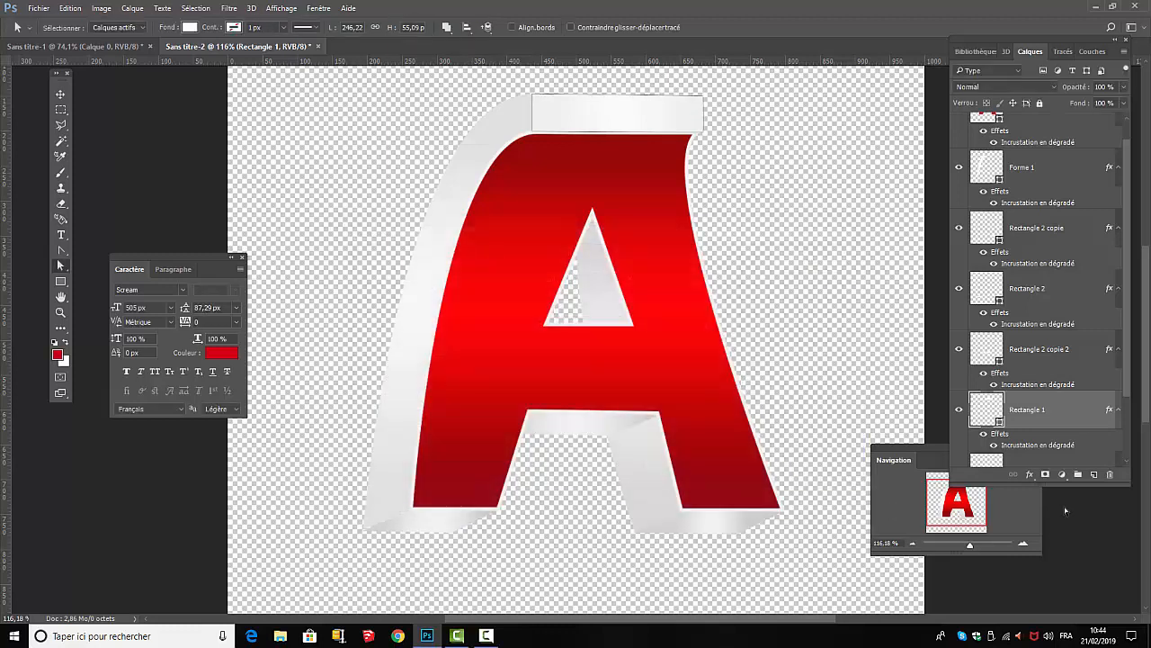
scroll(1128, 385, "down", 2)
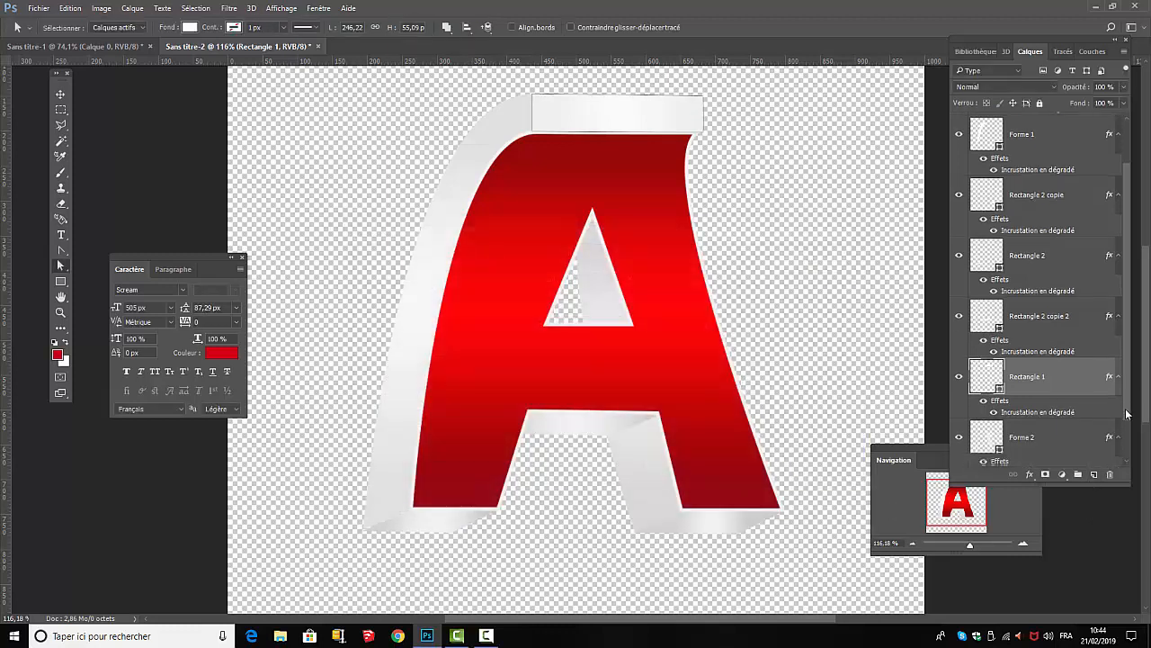
Step: Examine the Forme 2 layer's visibility and gradient overlay settings, then close its layer style
left_click(1054, 424)
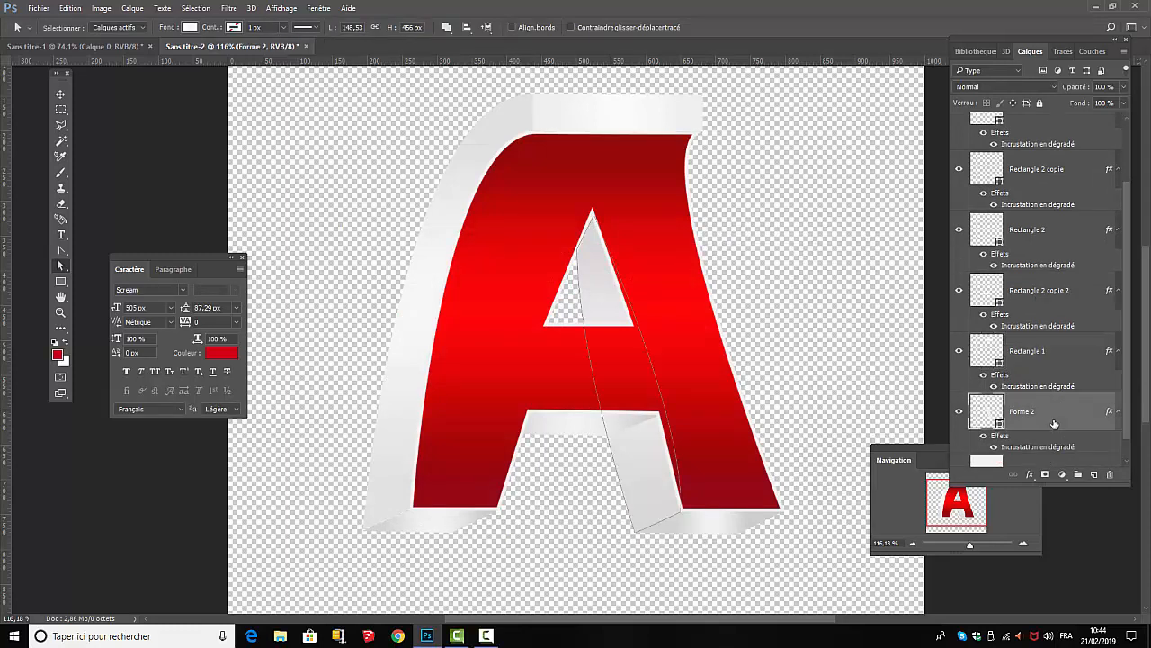
left_click(959, 413)
left_click(959, 413)
double_click(1033, 447)
left_click_drag(636, 232, 1060, 342)
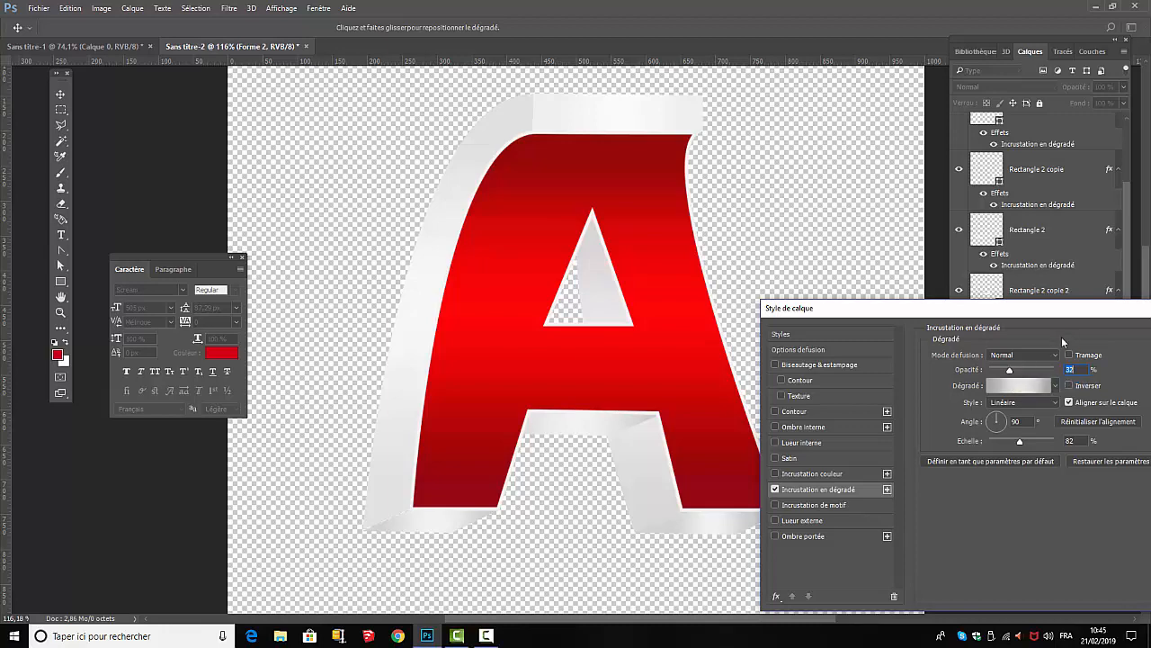
left_click_drag(1049, 317, 624, 267)
left_click(821, 288)
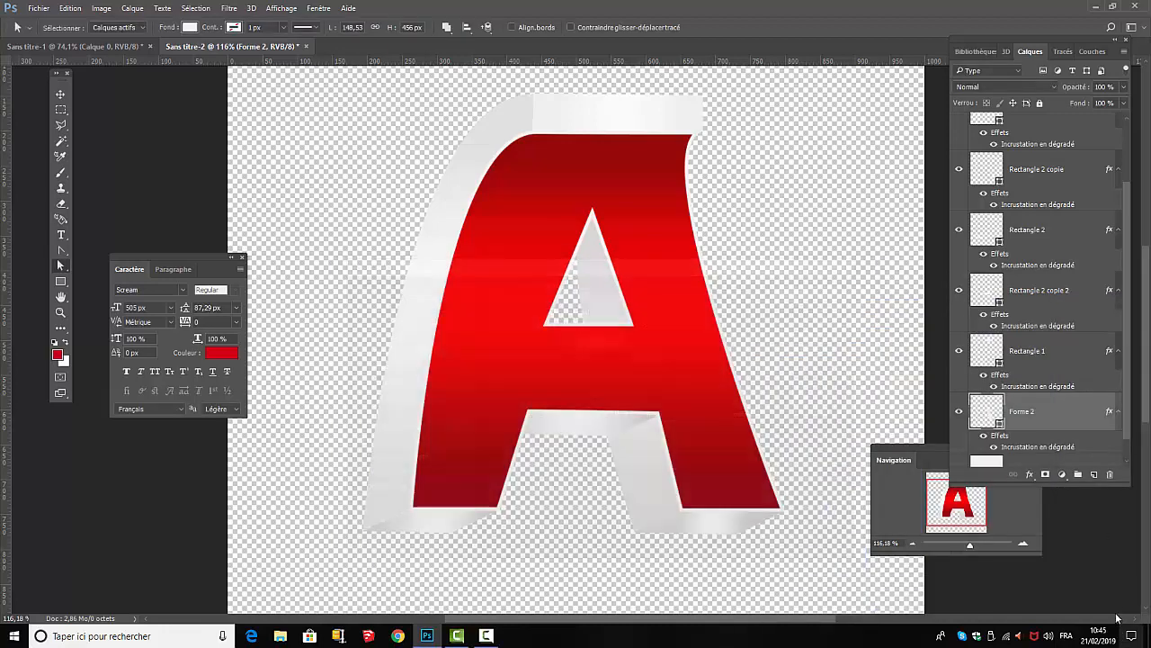
Step: Collapse the effects lists of all the layers from Forme 2 up to A, and deselect every layer
left_click(1117, 410)
left_click(1117, 353)
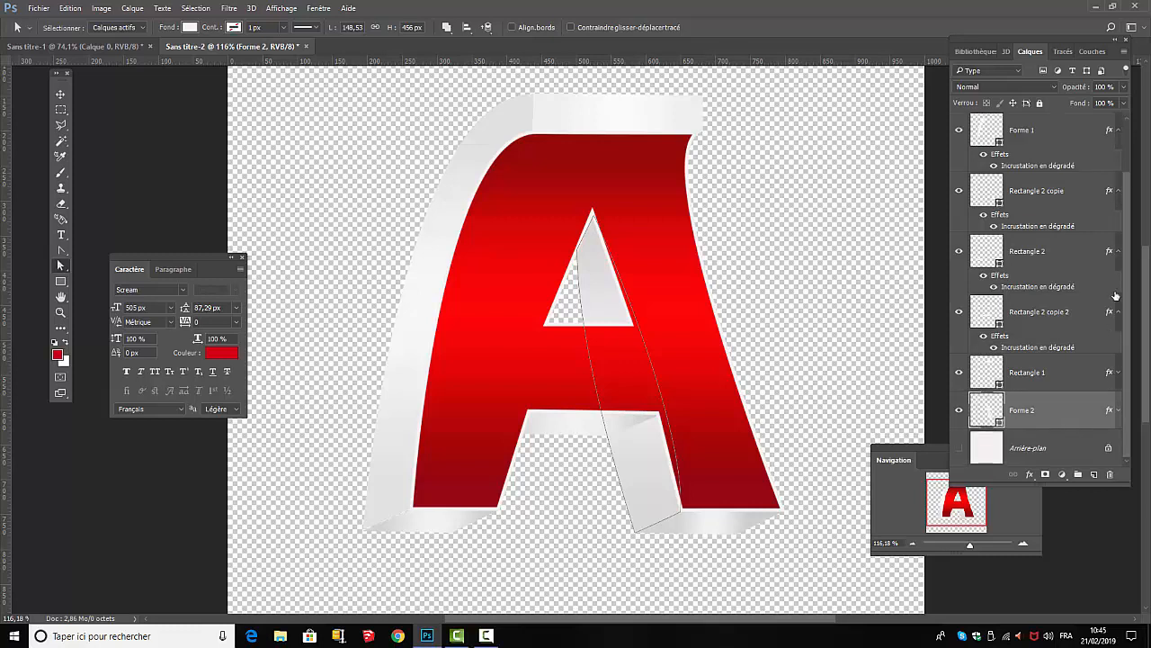
left_click(1116, 315)
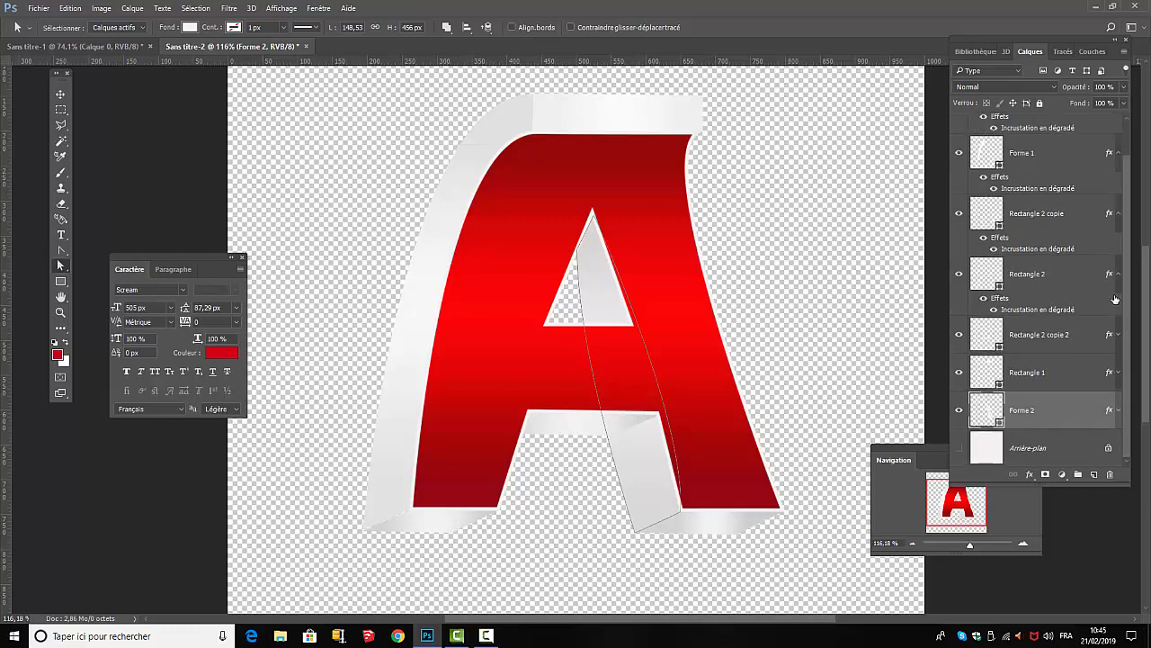
left_click(1118, 275)
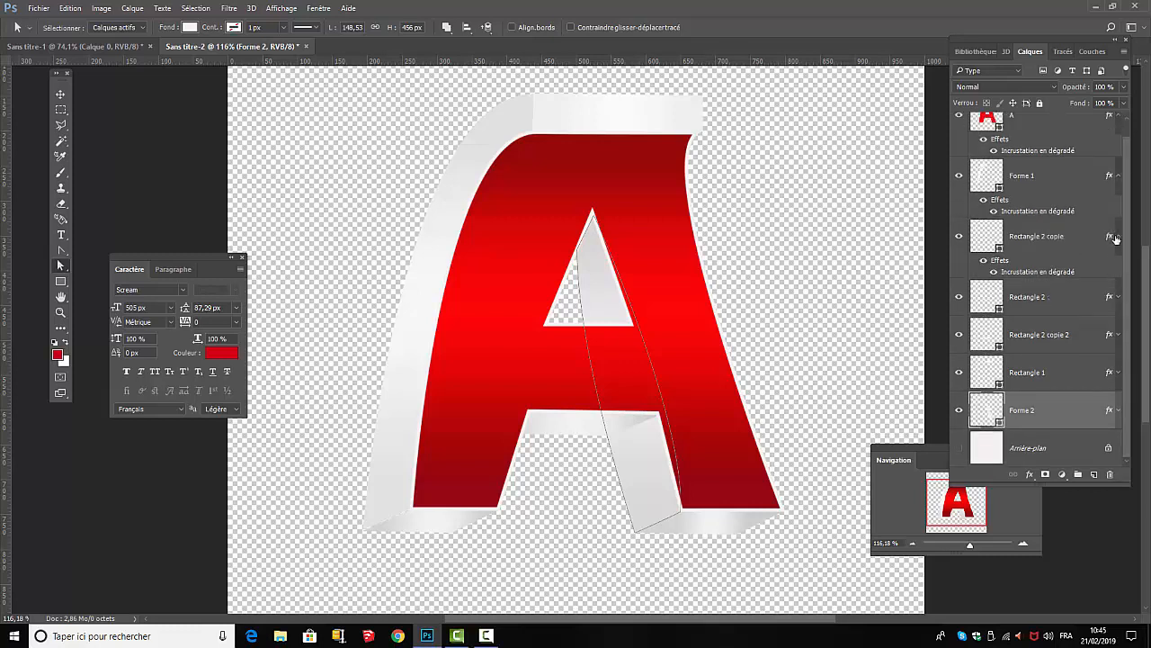
left_click(1118, 239)
left_click(1119, 195)
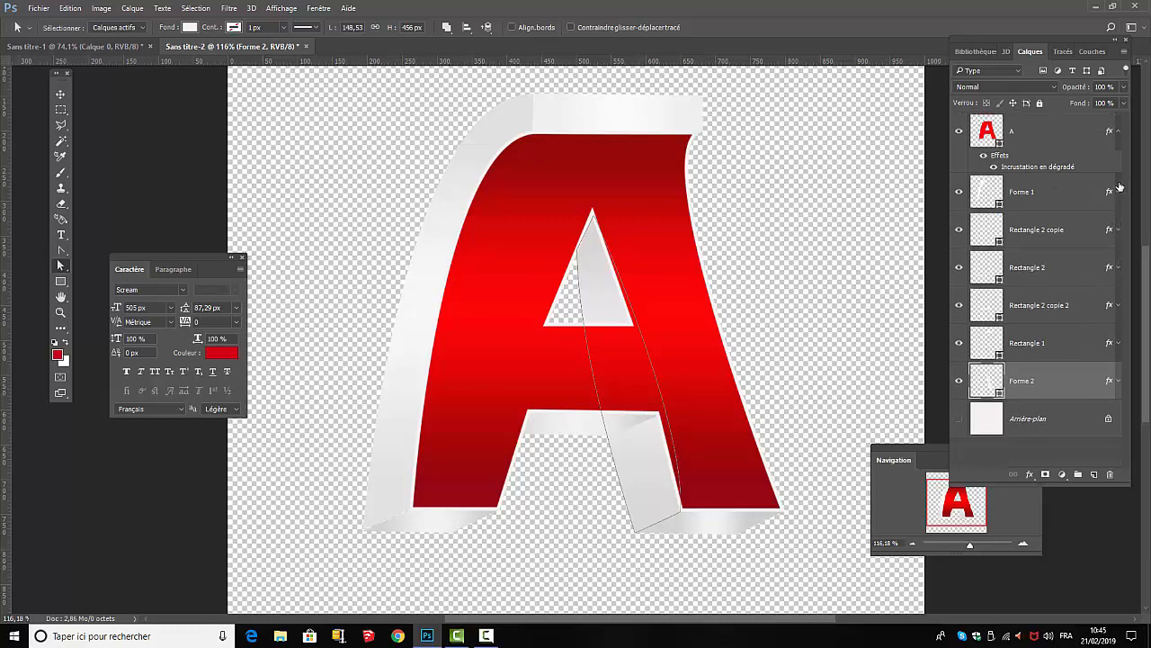
left_click(1119, 134)
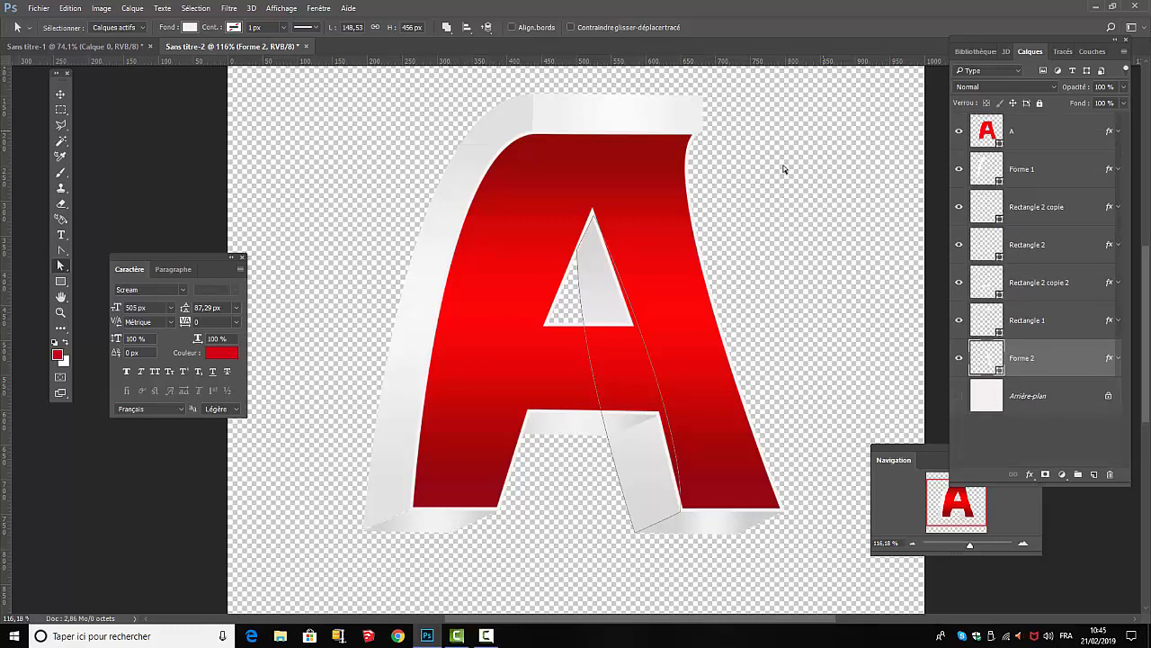
left_click(1103, 421)
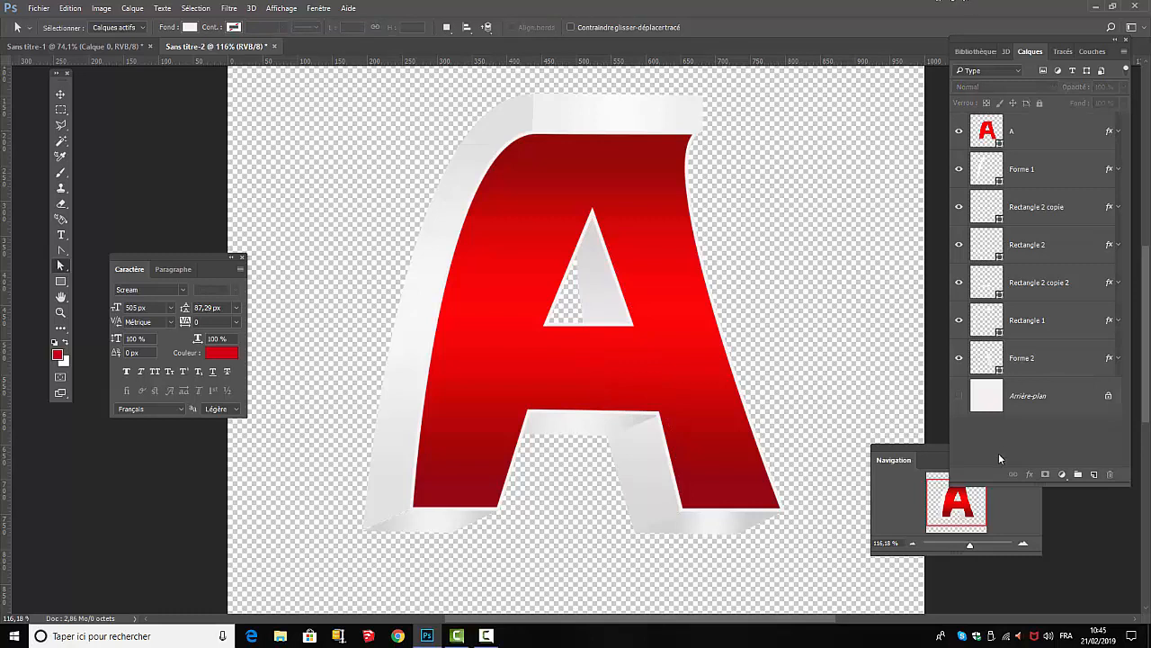
Step: Start a Pen tool shape at the letter's lower-left corner, with a curved segment up to a point beyond its upper-left edge
left_click(66, 252)
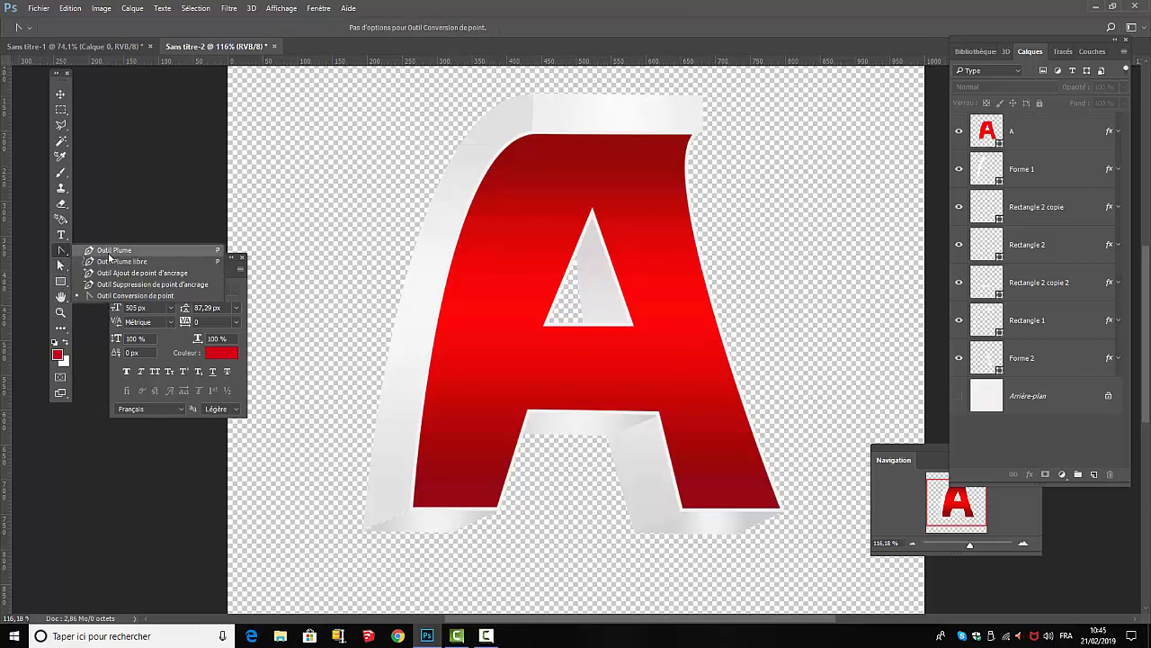
left_click(108, 256)
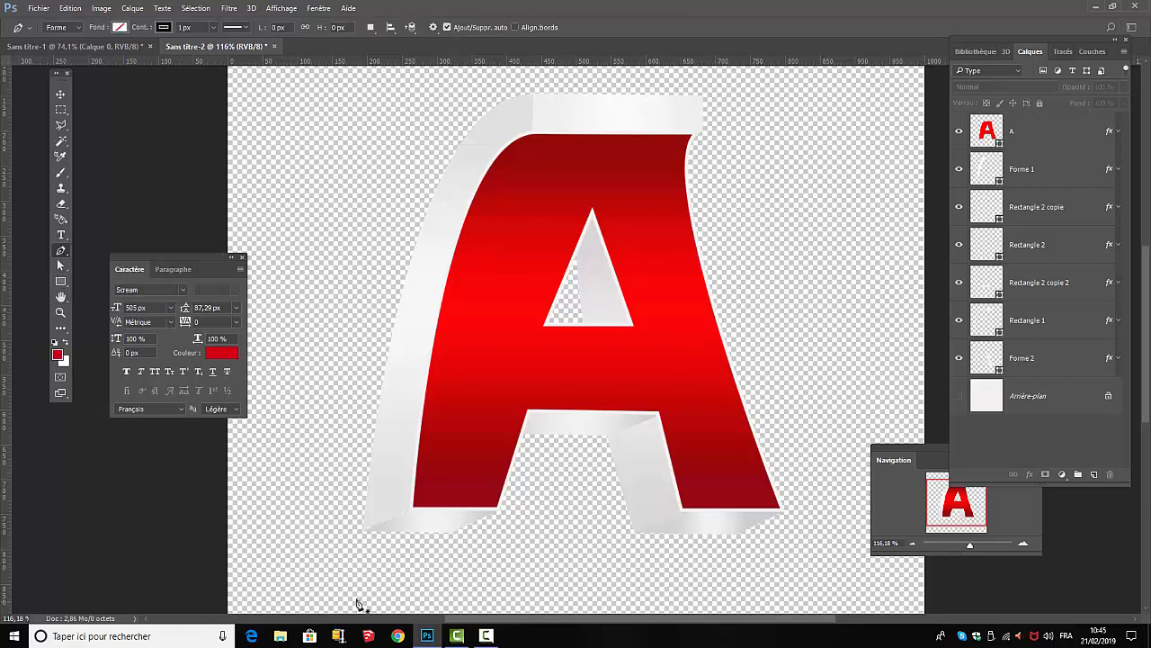
left_click(362, 526)
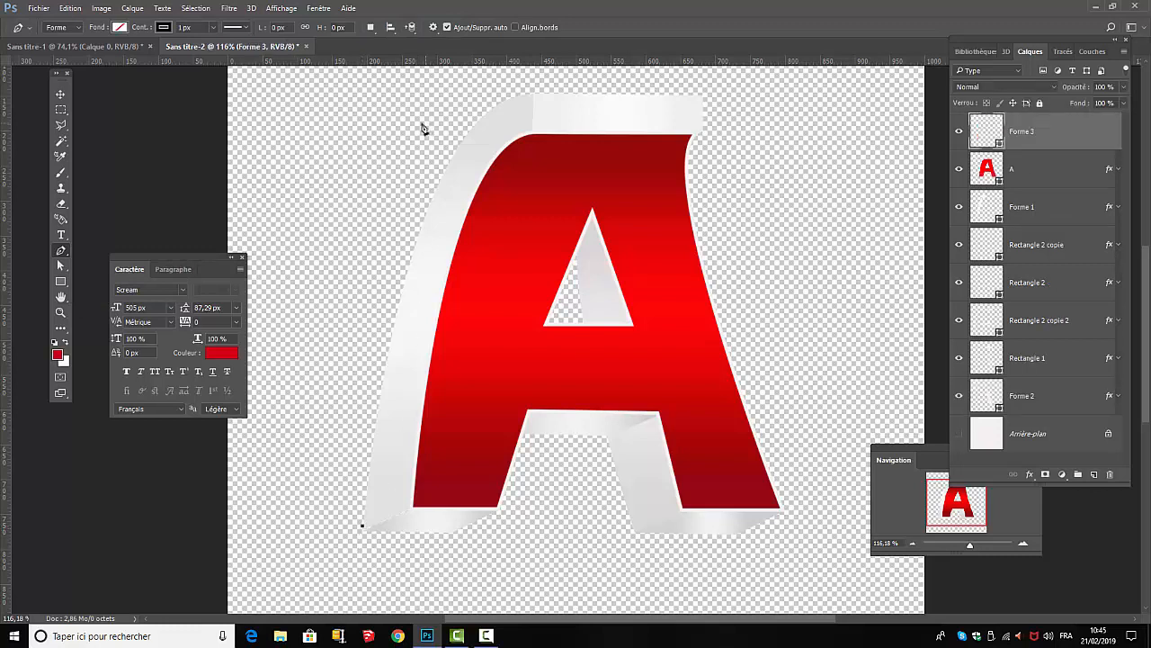
left_click(350, 125)
left_click_drag(350, 125, 243, 126)
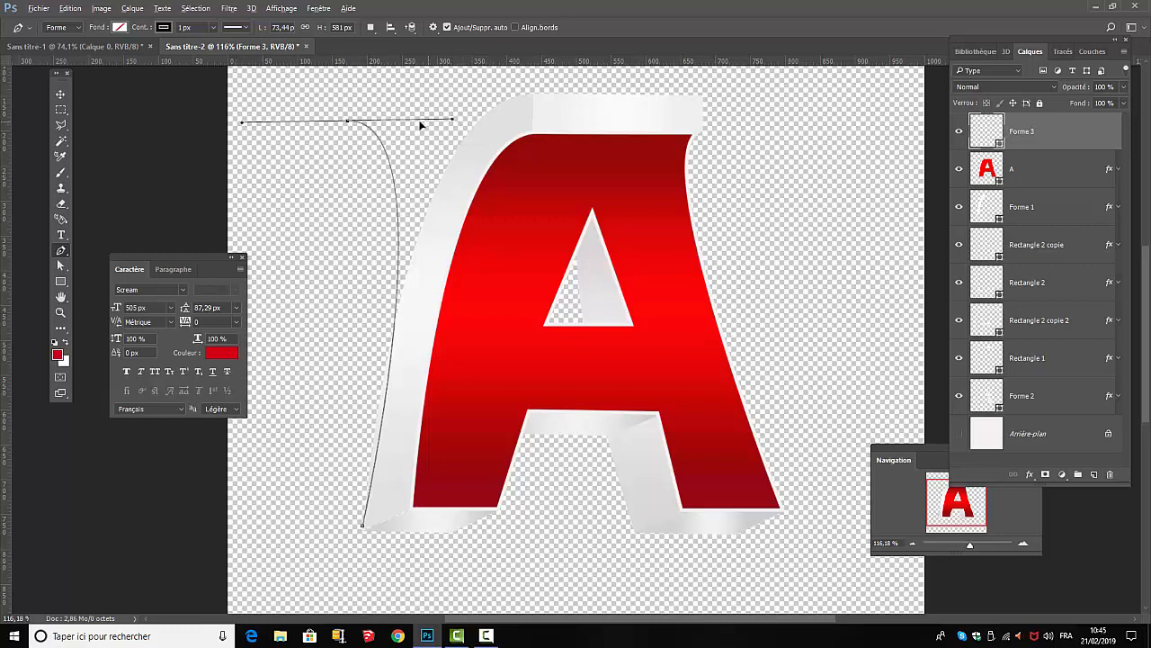
mouse_move(453, 118)
left_mouse_down()
mouse_move(389, 120)
mouse_move(456, 117)
left_mouse_up()
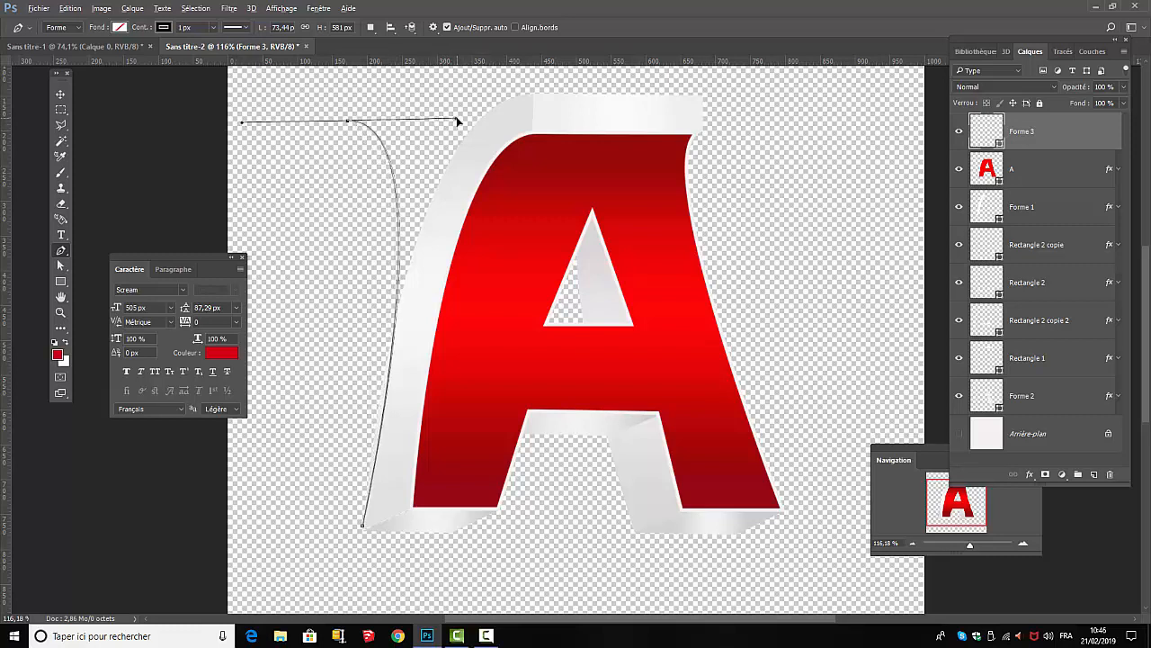
left_click_drag(242, 127, 255, 127)
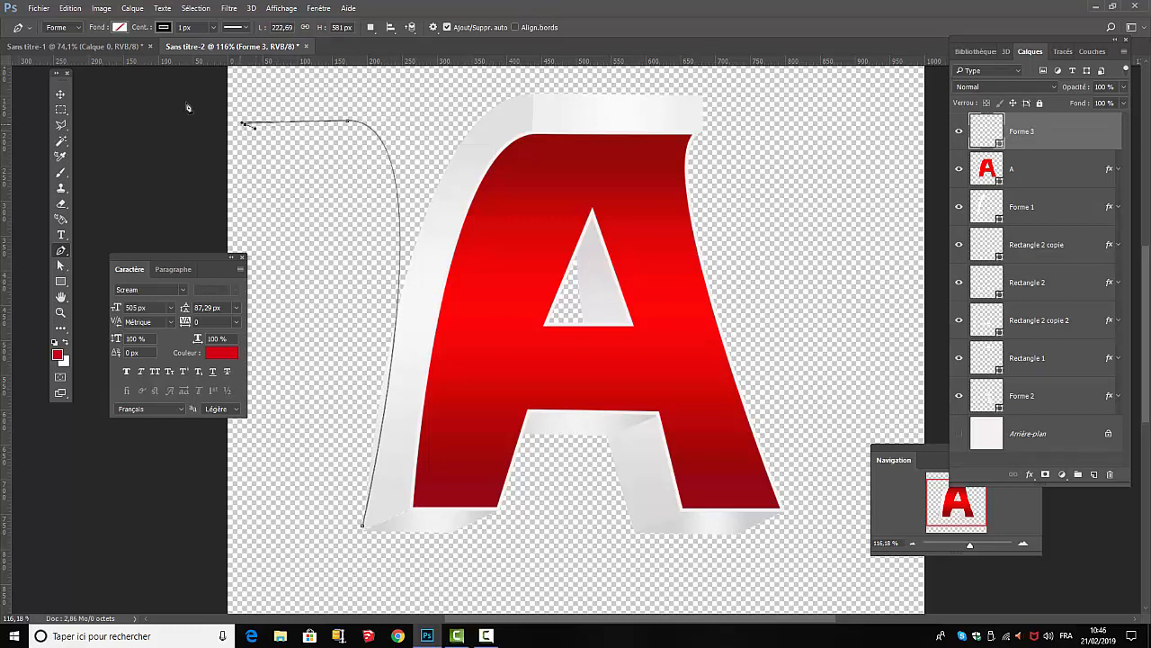
left_click(70, 8)
left_click(112, 21)
Step: Shorten the upper-left point's handle and close the outline through the upper right, right foot, central gap and left foot, about 587 × 589 px
left_click_drag(245, 127, 349, 124)
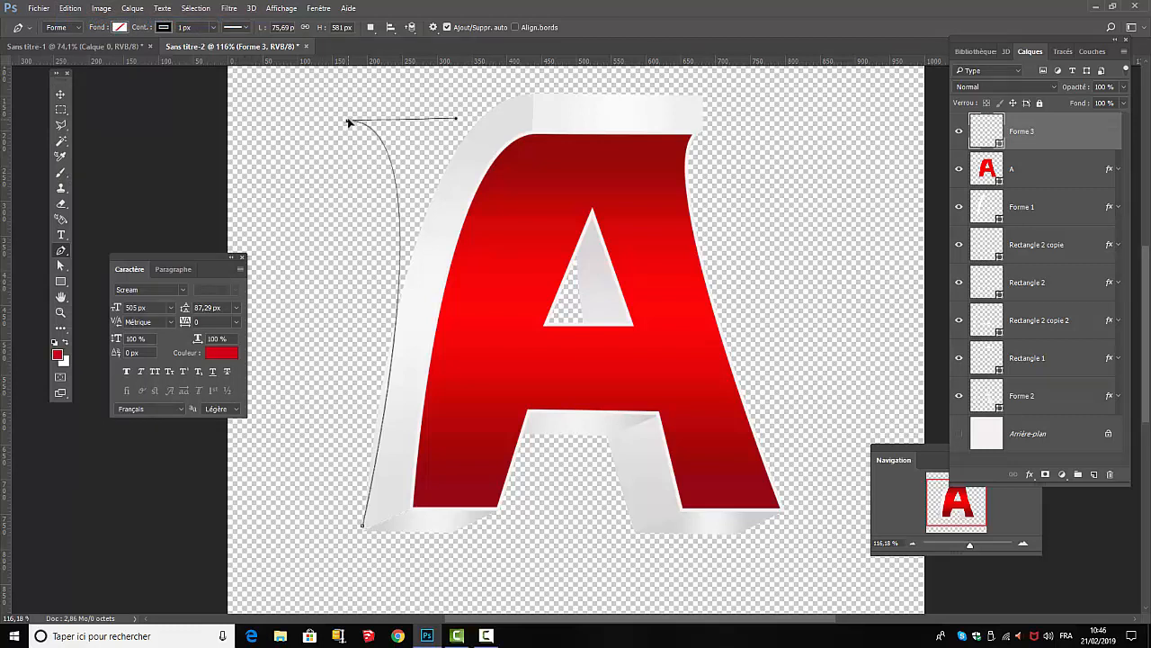
left_click(661, 126)
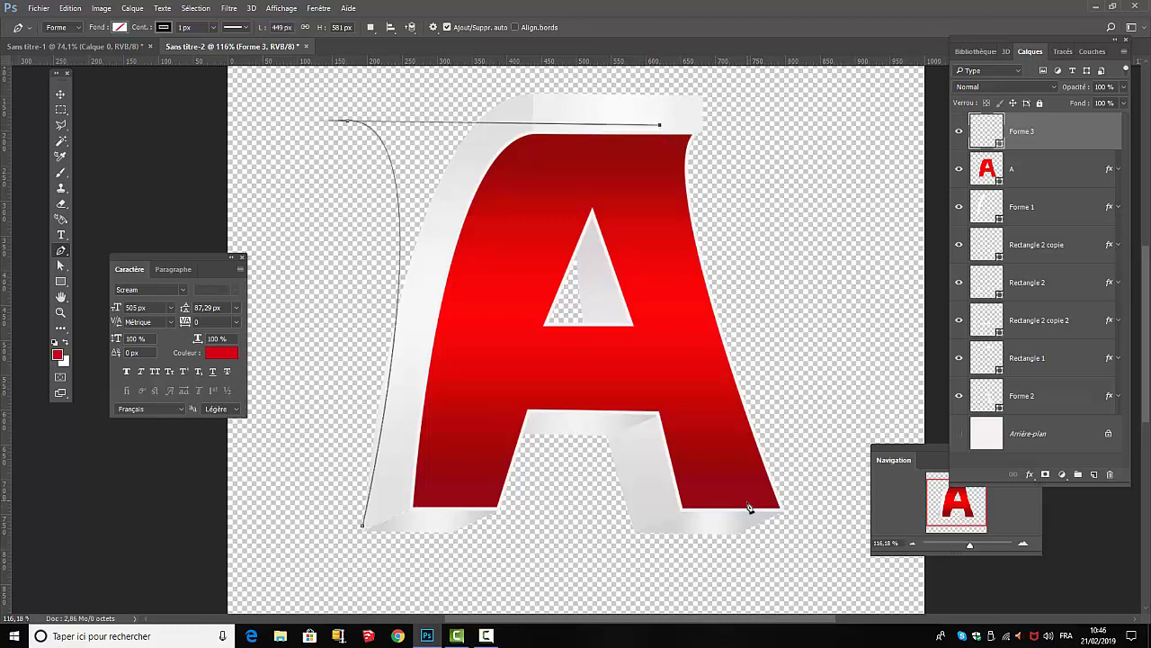
left_click_drag(748, 501, 704, 562)
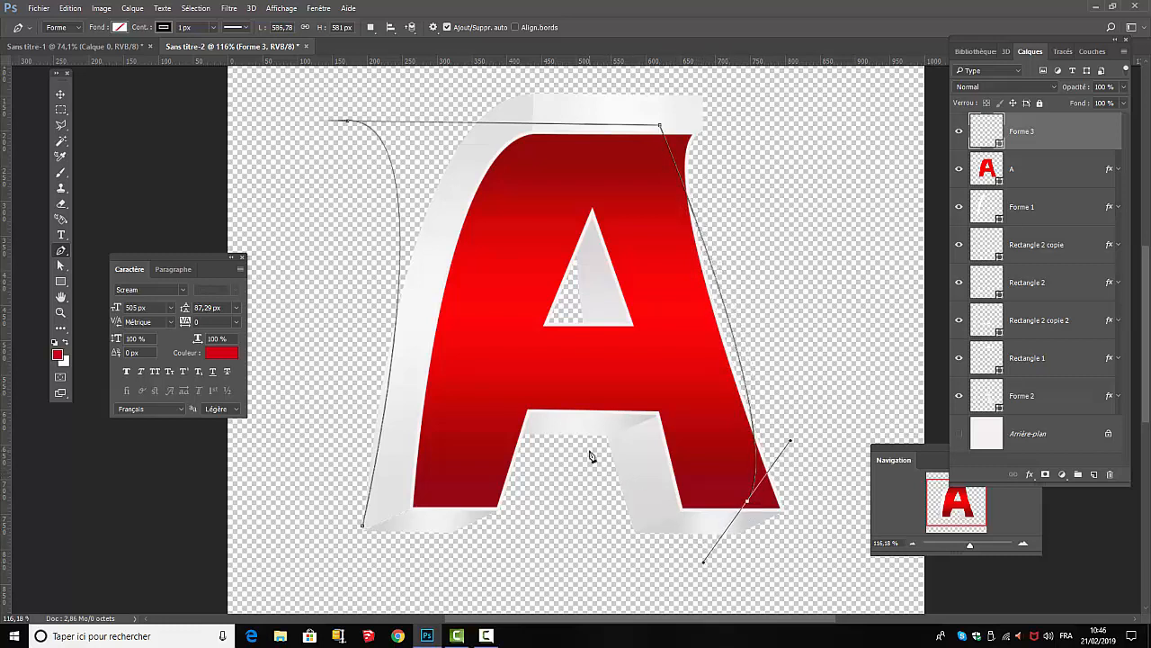
left_click_drag(572, 448, 523, 445)
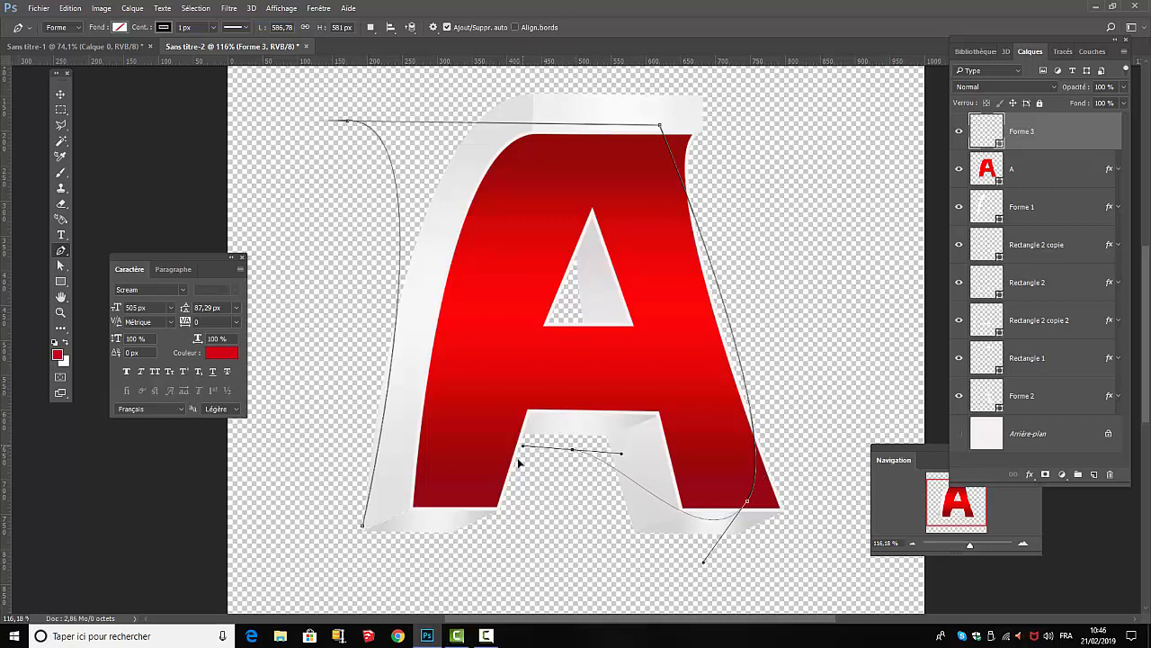
left_click(462, 530)
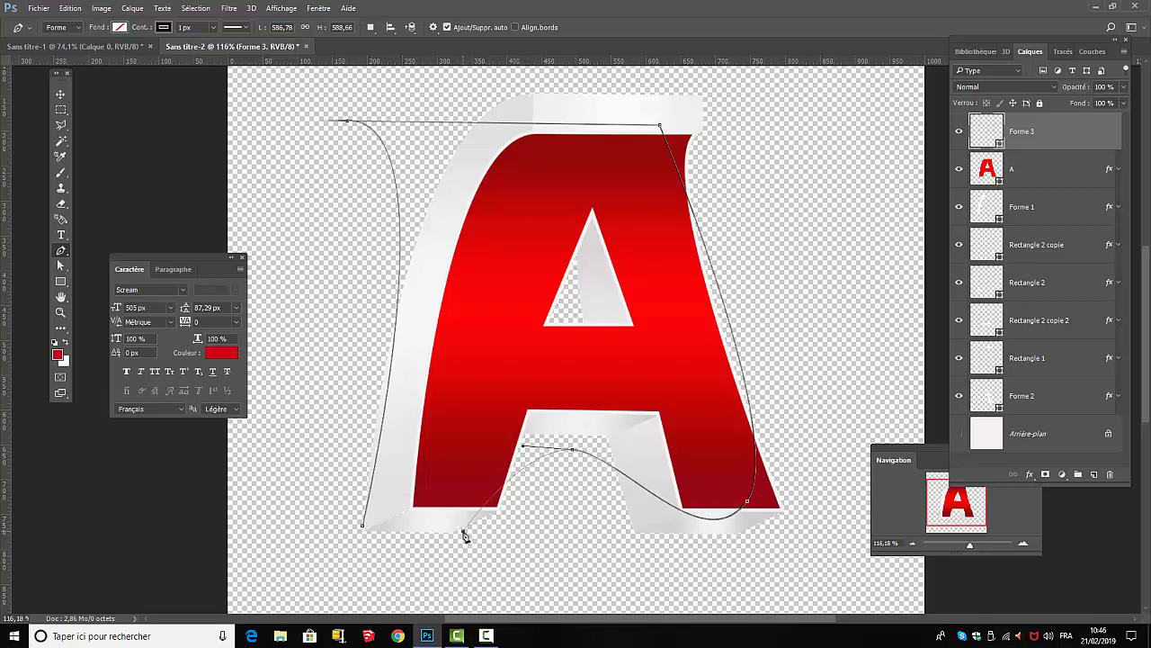
left_click(362, 526)
Step: Move the outline's lower-right point onto the right foot's corner and reshape its handles so the side follows the letter's right edge
left_click(60, 265)
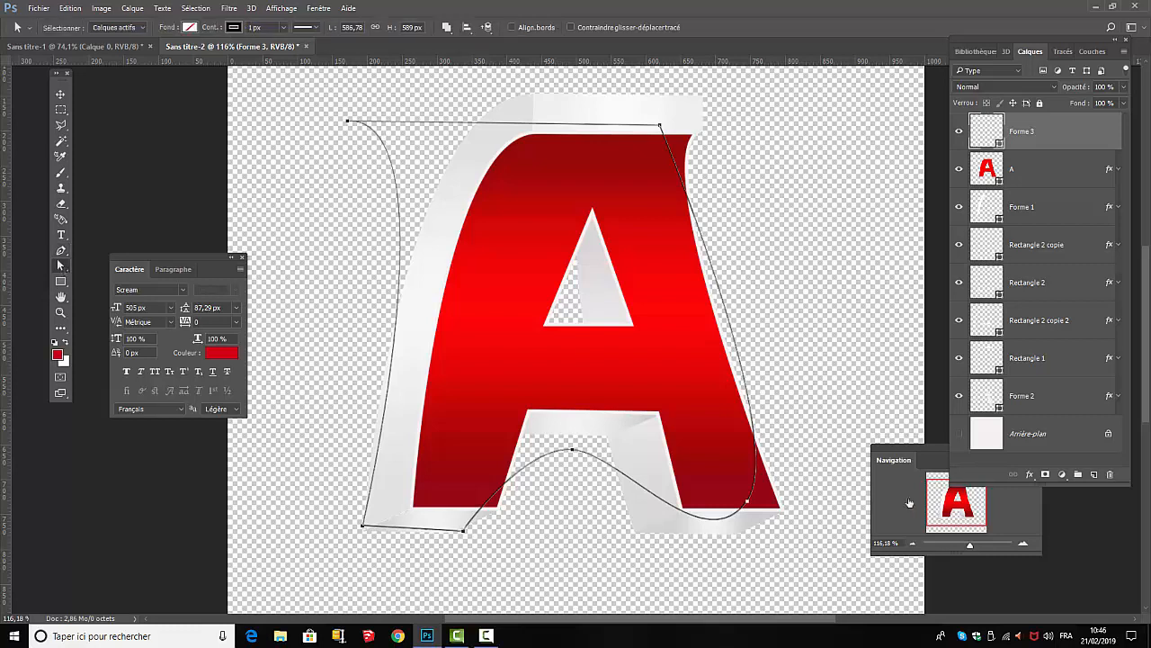
left_click_drag(748, 501, 753, 501)
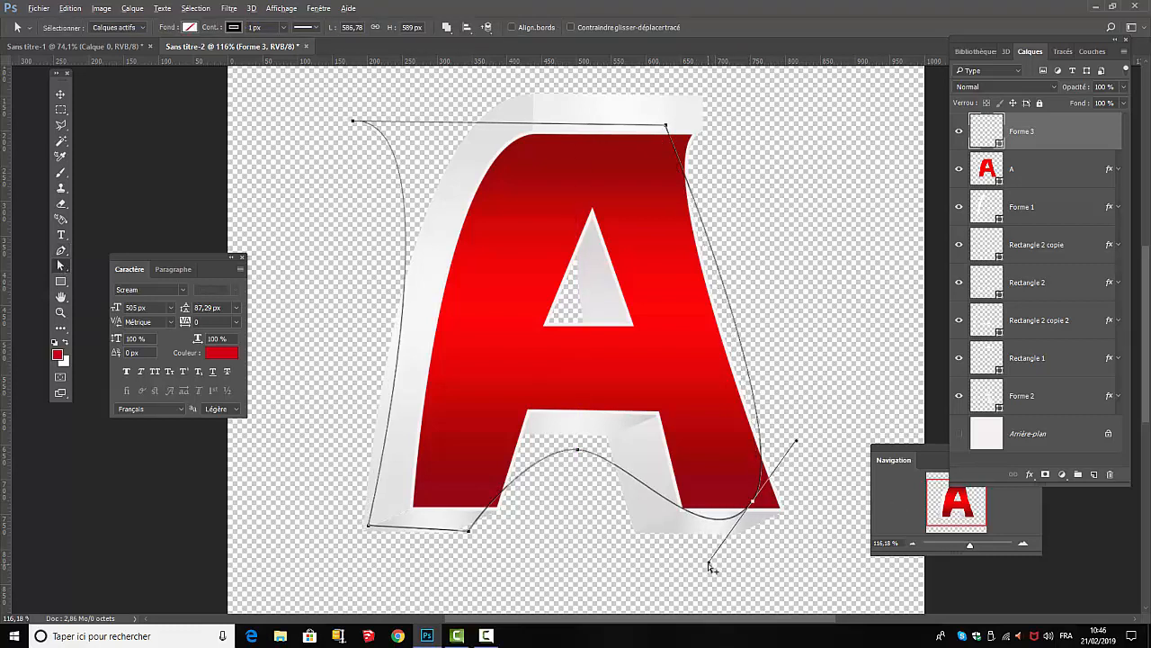
left_click_drag(708, 563, 669, 480)
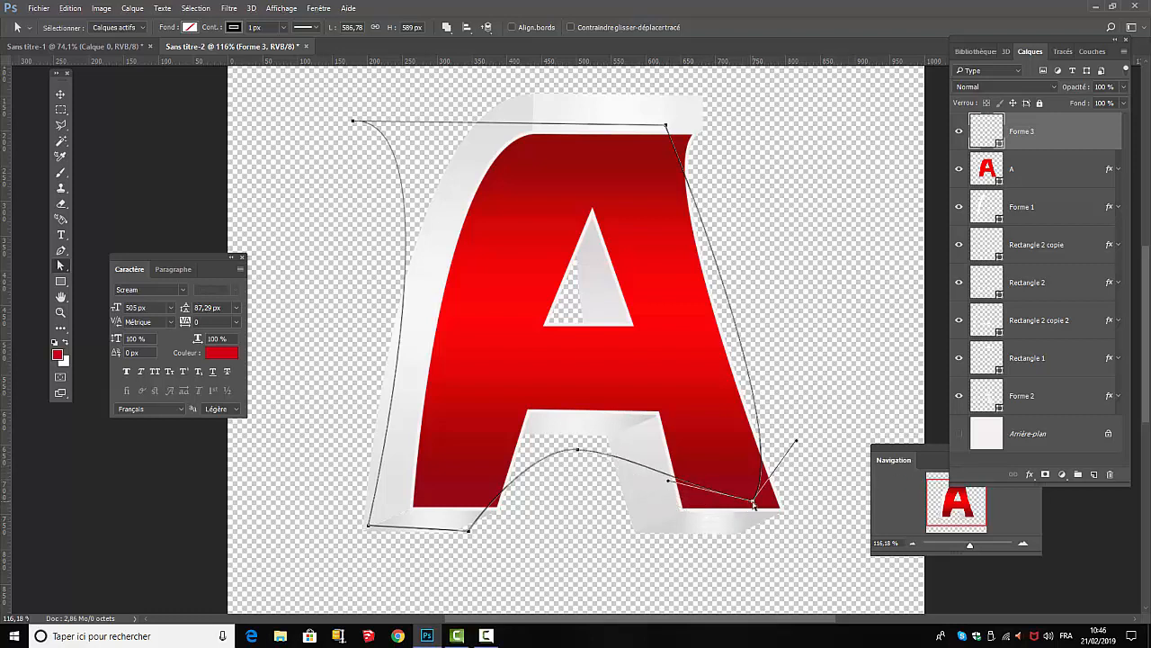
left_click_drag(753, 504, 777, 509)
left_click(833, 513)
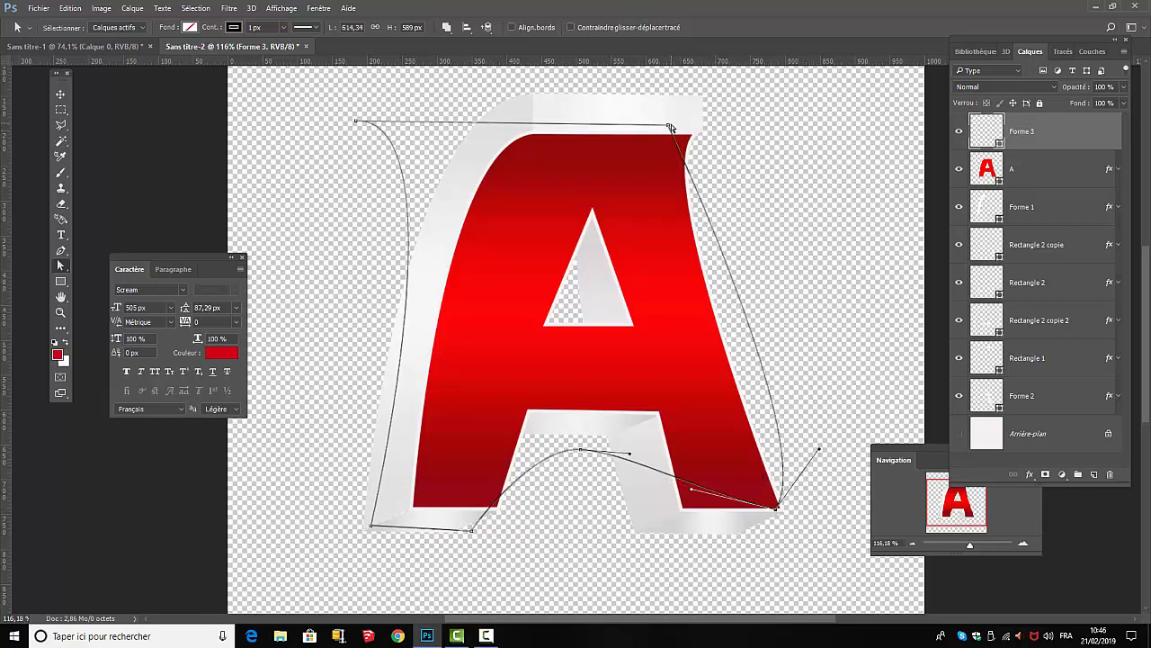
left_click_drag(670, 127, 672, 128)
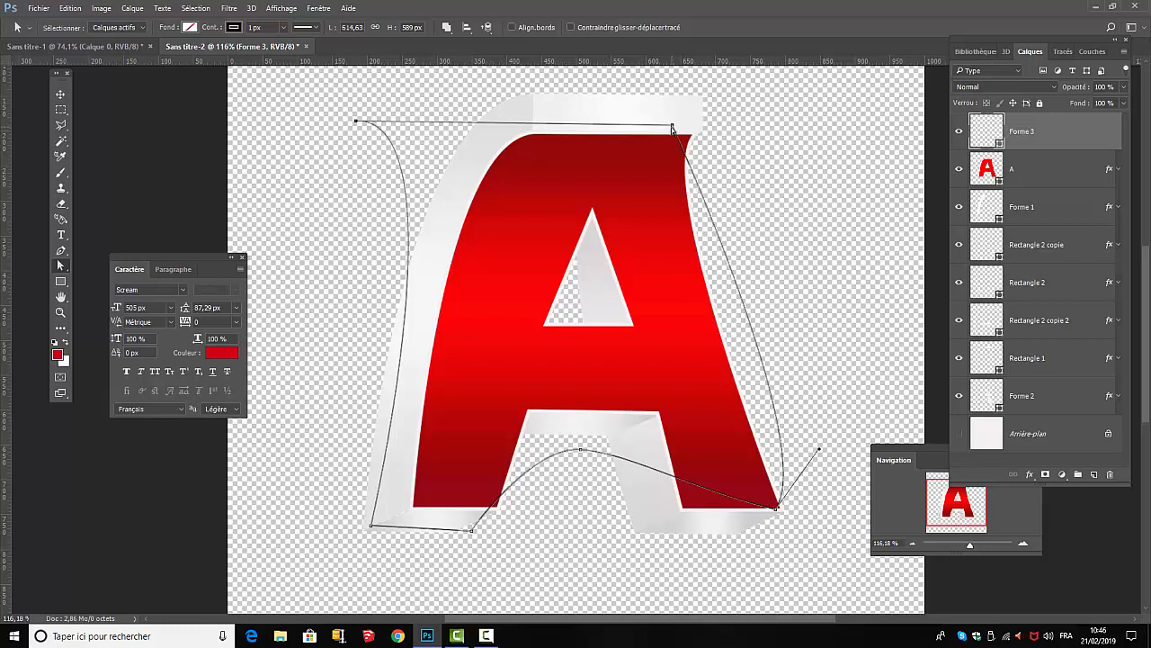
left_click_drag(819, 453, 741, 380)
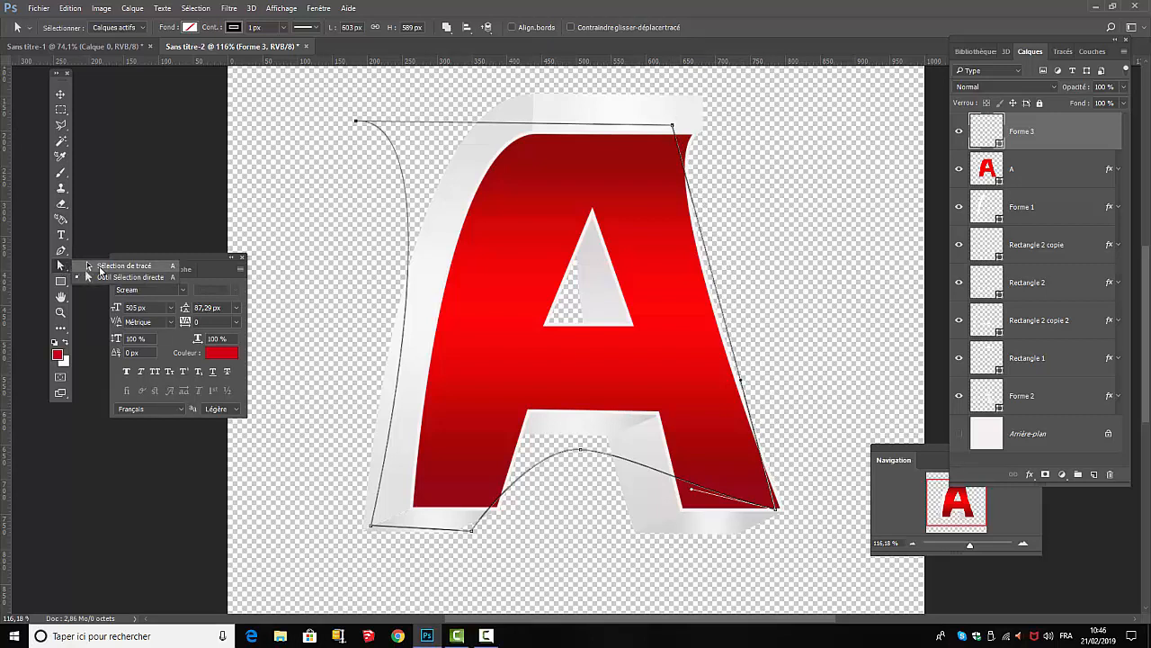
Step: Convert the outline's upper-right corner to a smooth point with roughly horizontal handles, rounding the top of the right side
left_click_drag(67, 252, 90, 298)
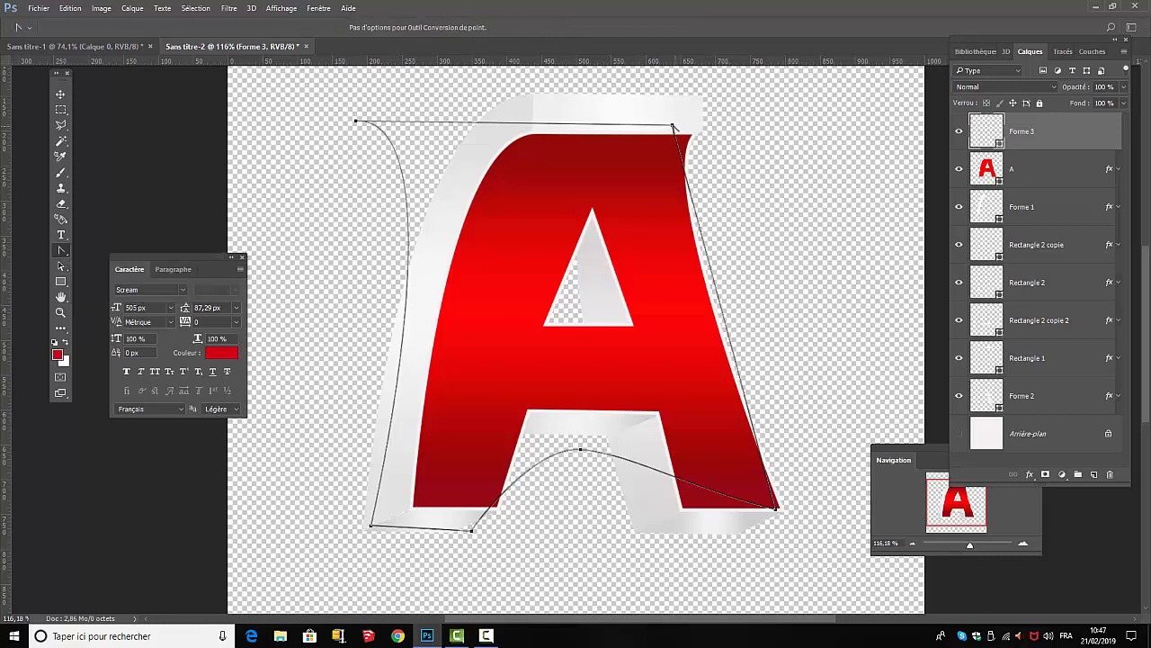
left_click(674, 127)
left_click(674, 129)
left_click_drag(673, 128, 742, 130)
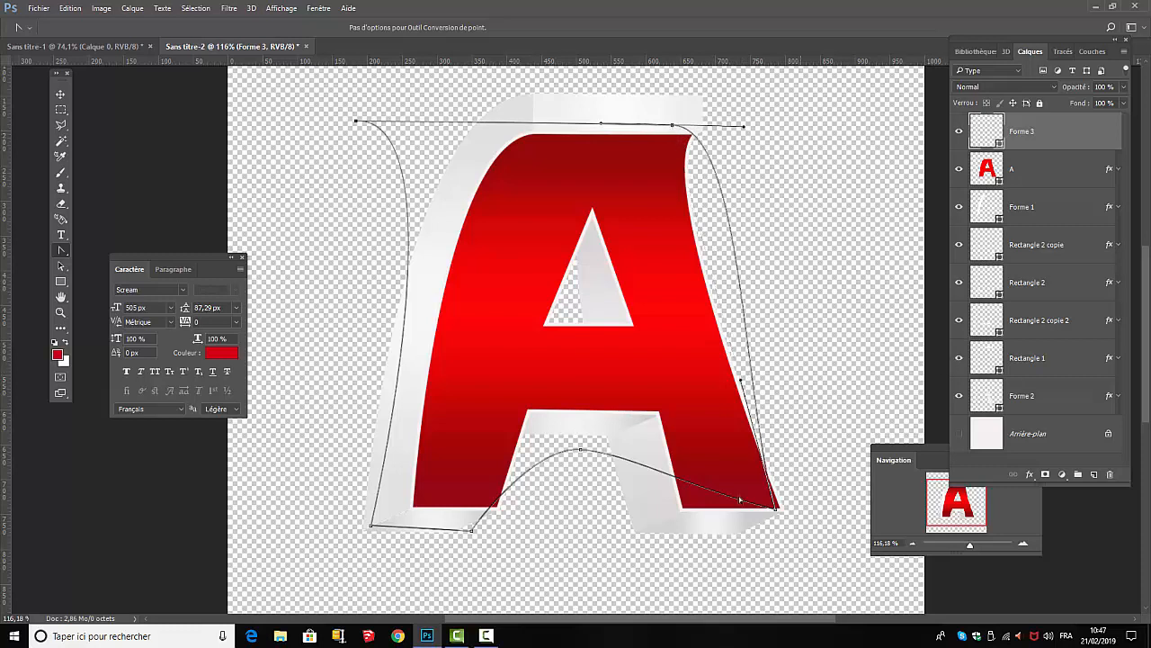
Step: Curve the outline at the left foot's inner corner and give the arch's middle point between the legs short horizontal handles
left_click(472, 532)
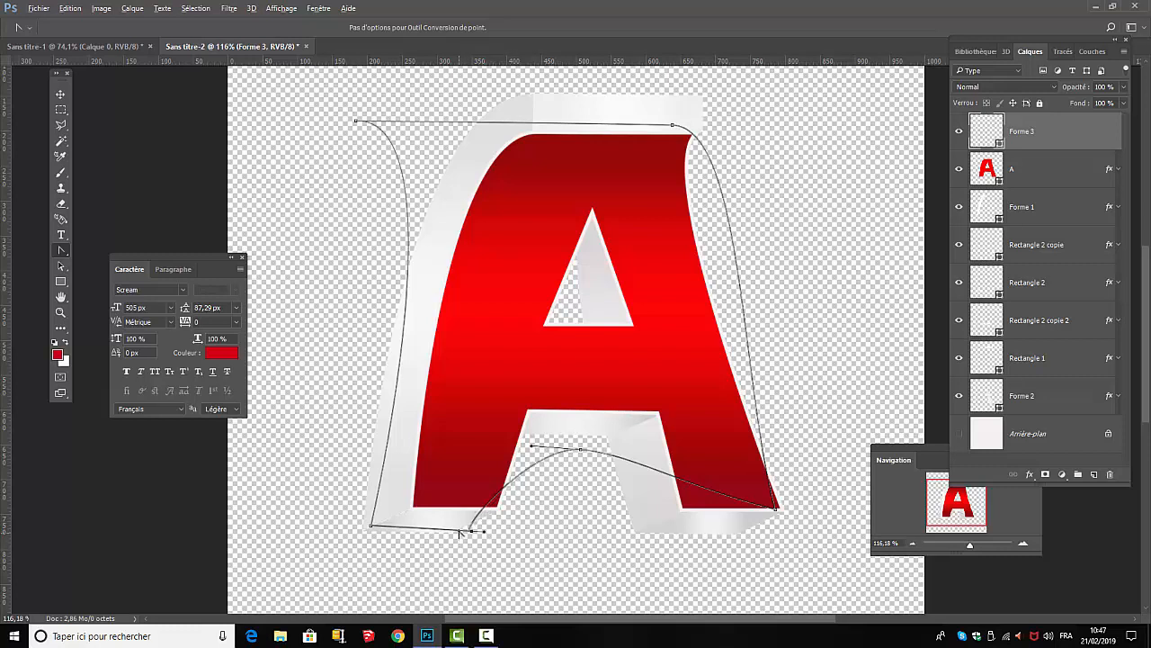
left_click_drag(472, 530, 544, 430)
left_click_drag(580, 449, 552, 449)
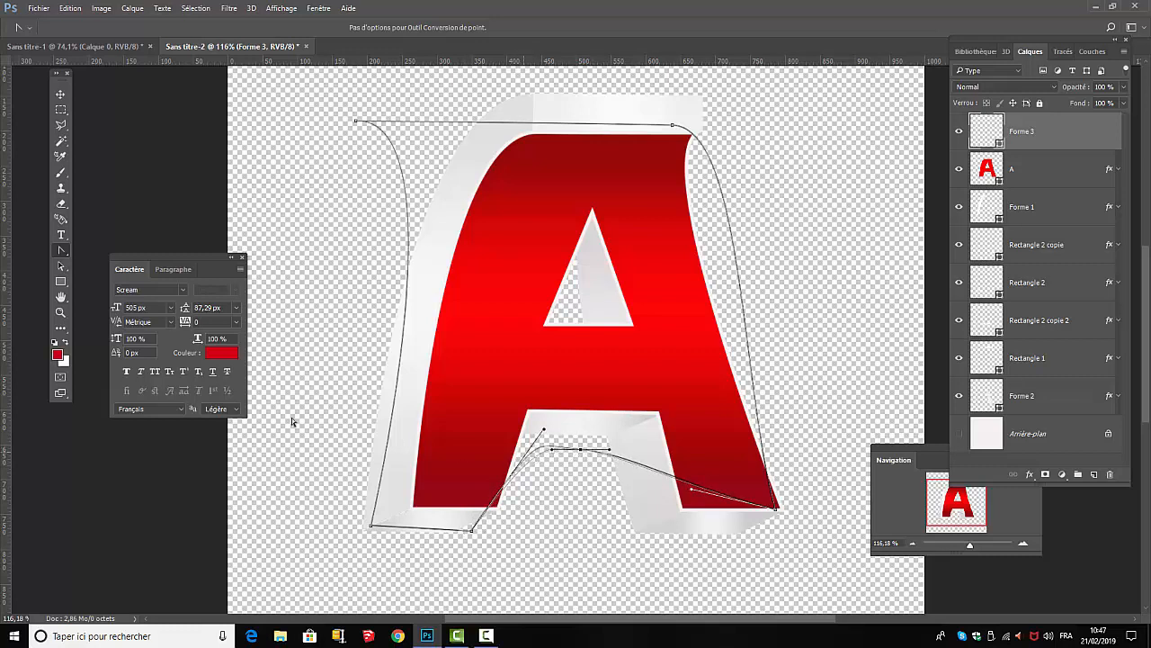
Step: Lengthen the arch middle point's right handle, shift the left foot's inner corner slightly inward, and adjust the handles between these two points
left_click(64, 254)
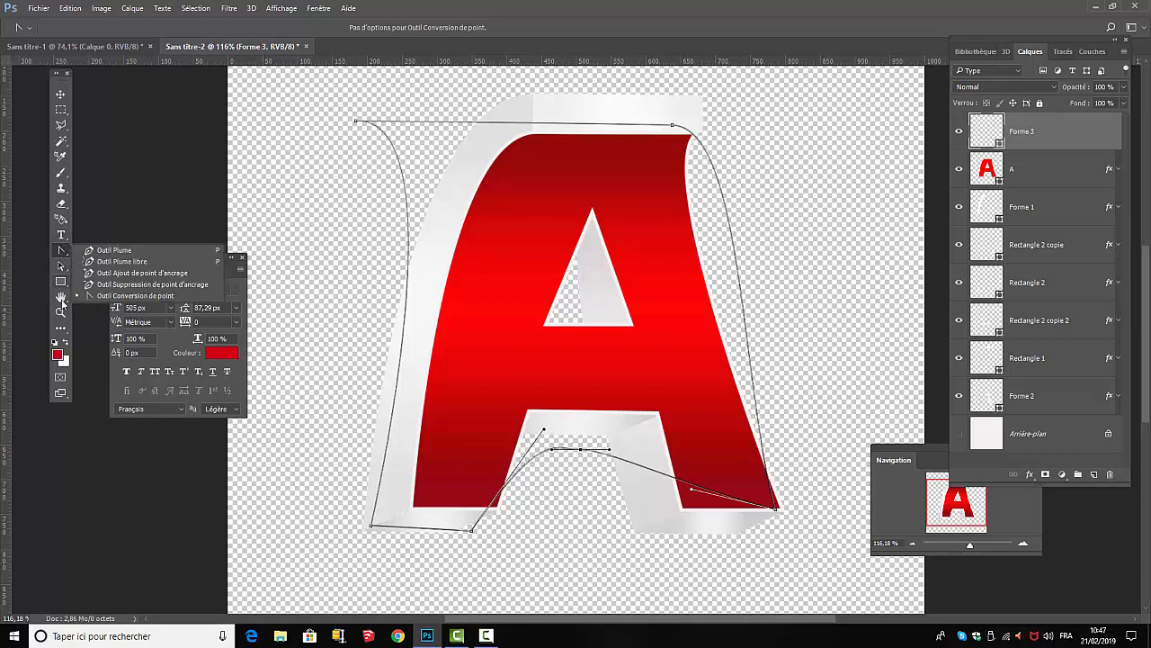
left_click(64, 269)
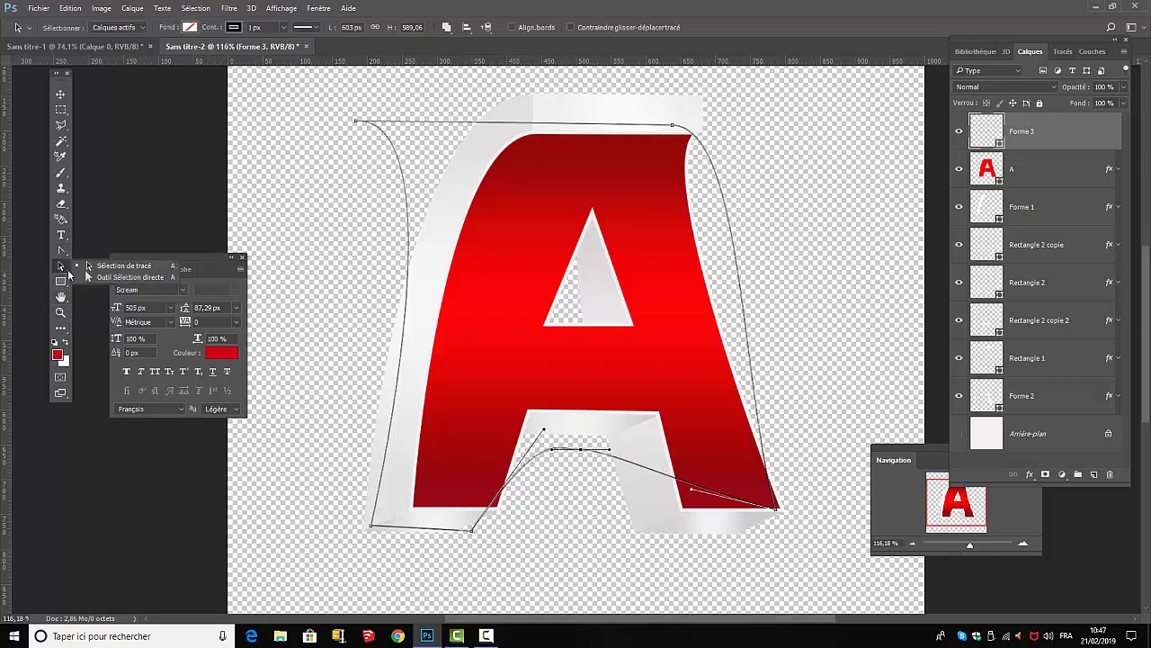
left_click(98, 273)
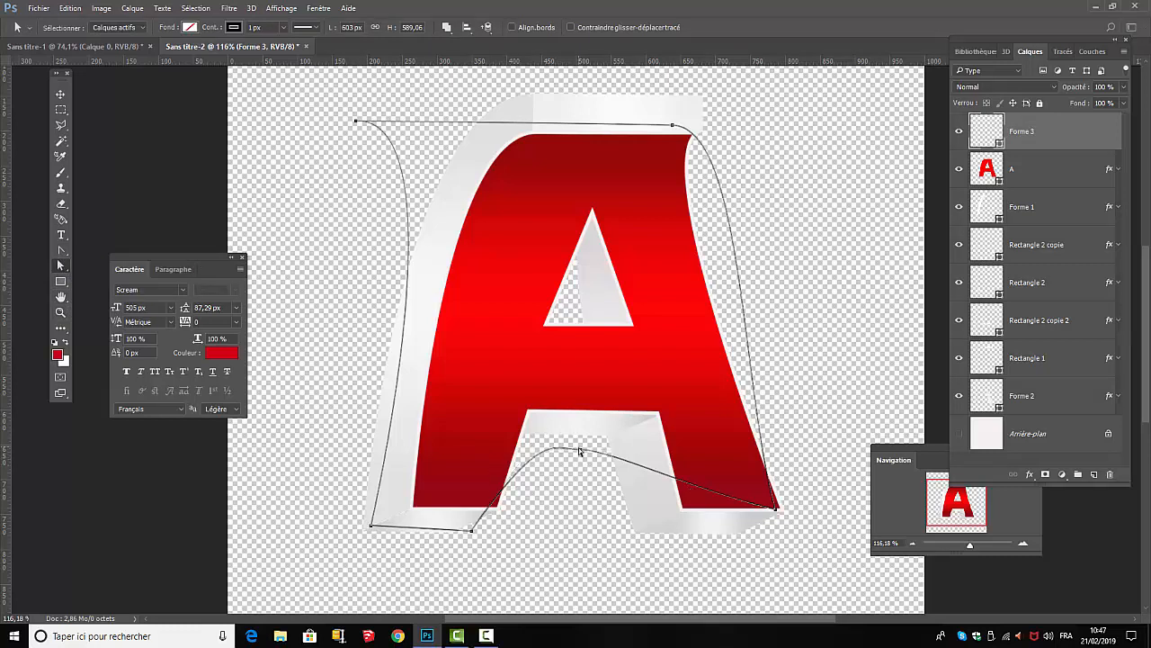
left_click_drag(581, 451, 583, 450)
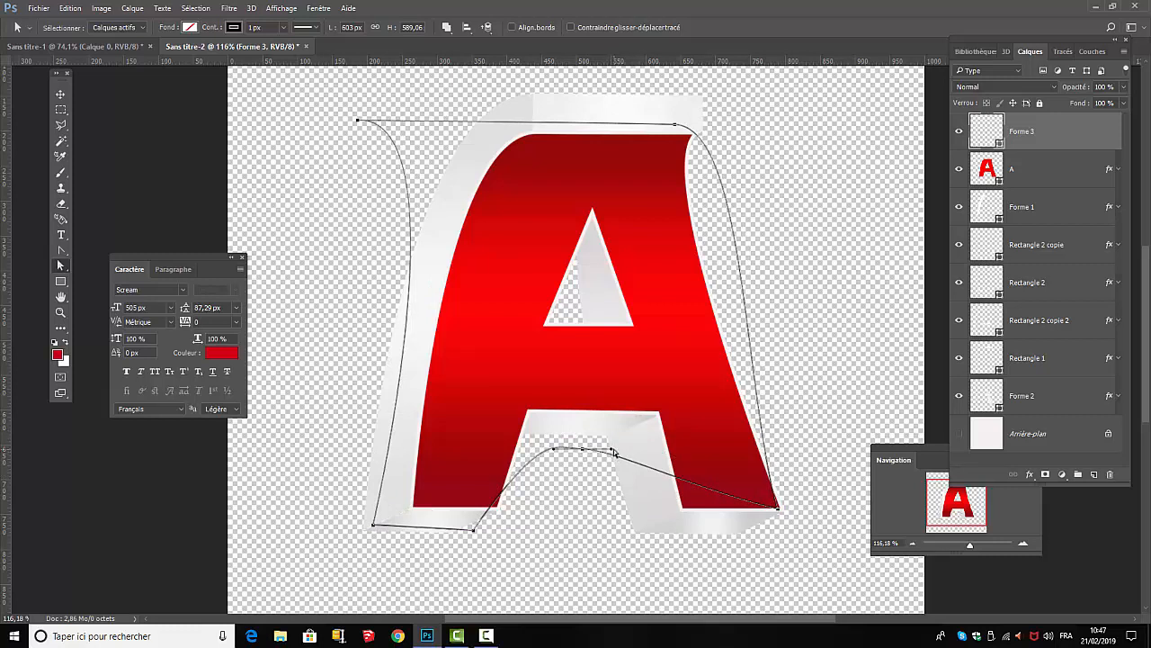
left_click_drag(615, 453, 636, 449)
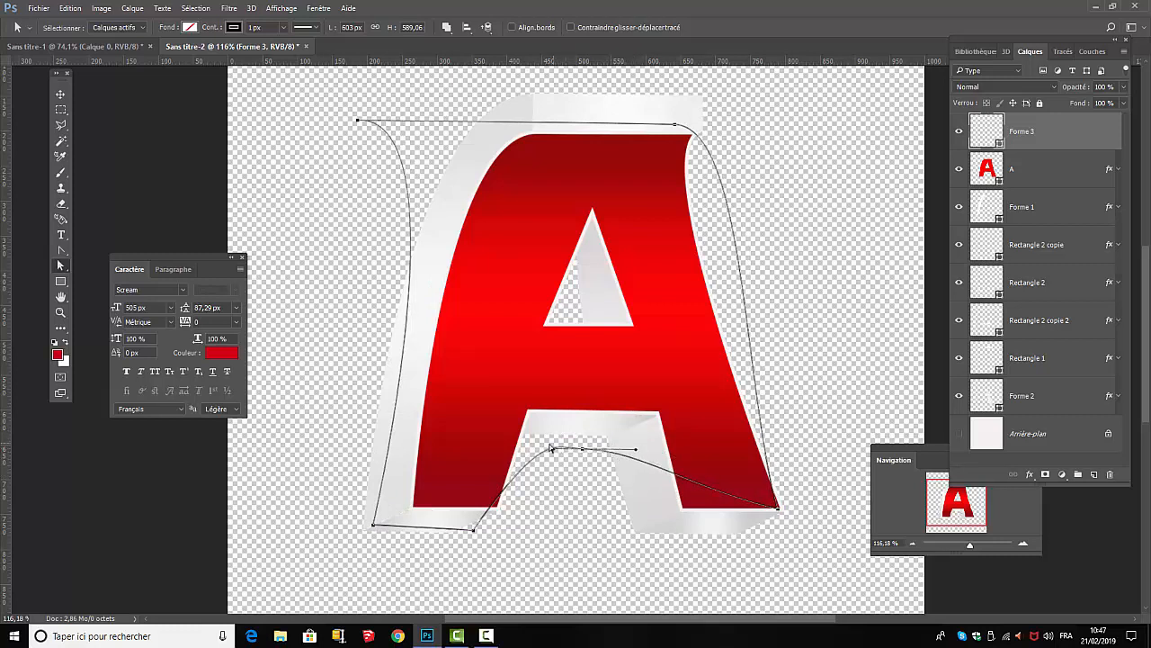
left_click_drag(553, 451, 514, 448)
mouse_move(473, 531)
left_mouse_down()
mouse_move(480, 525)
mouse_move(484, 541)
mouse_move(469, 532)
mouse_move(484, 529)
left_mouse_up()
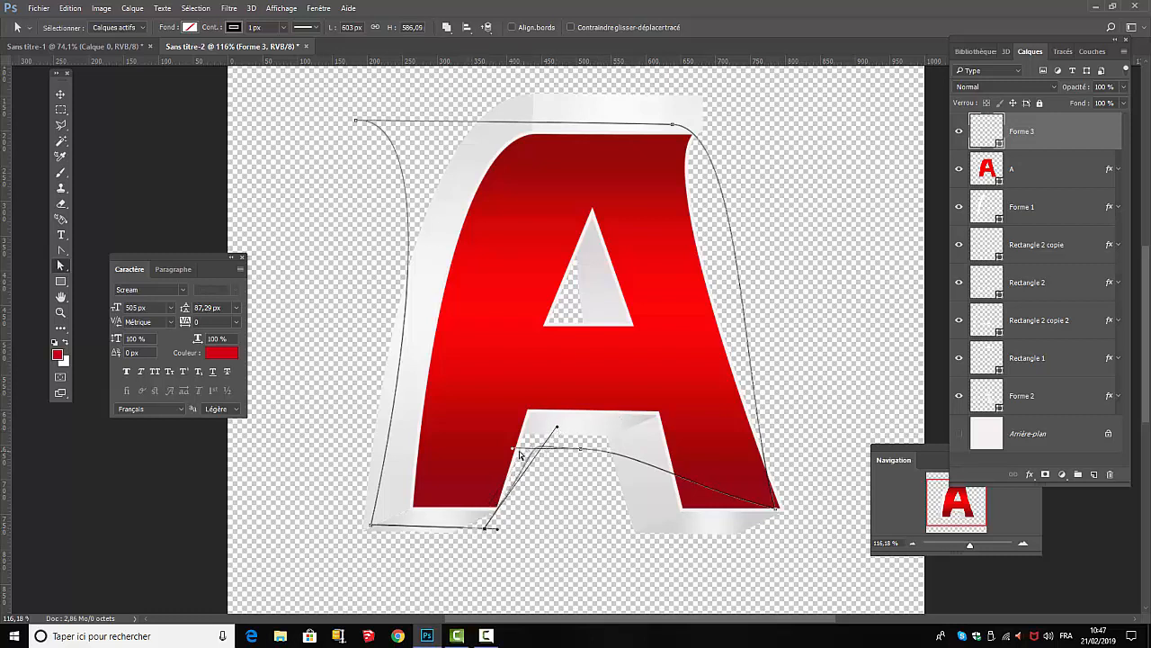
left_click_drag(512, 448, 567, 433)
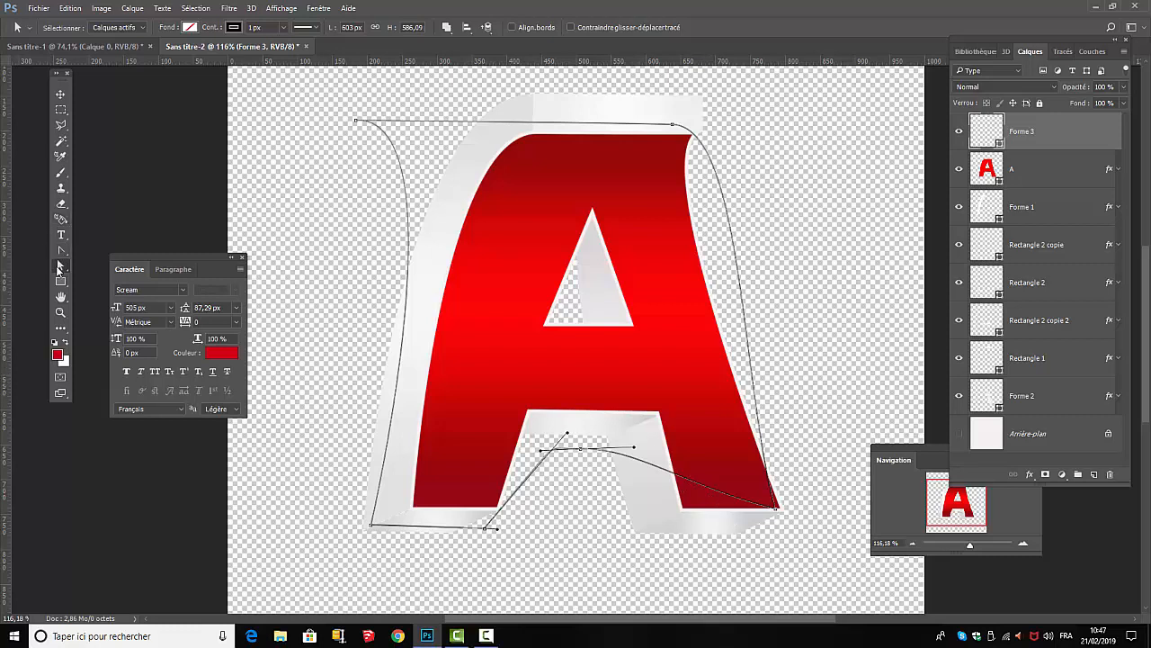
Step: Add an anchor point on the arch's right-hand curve and move it down to the inner corner of the letter's right foot
left_click(63, 254)
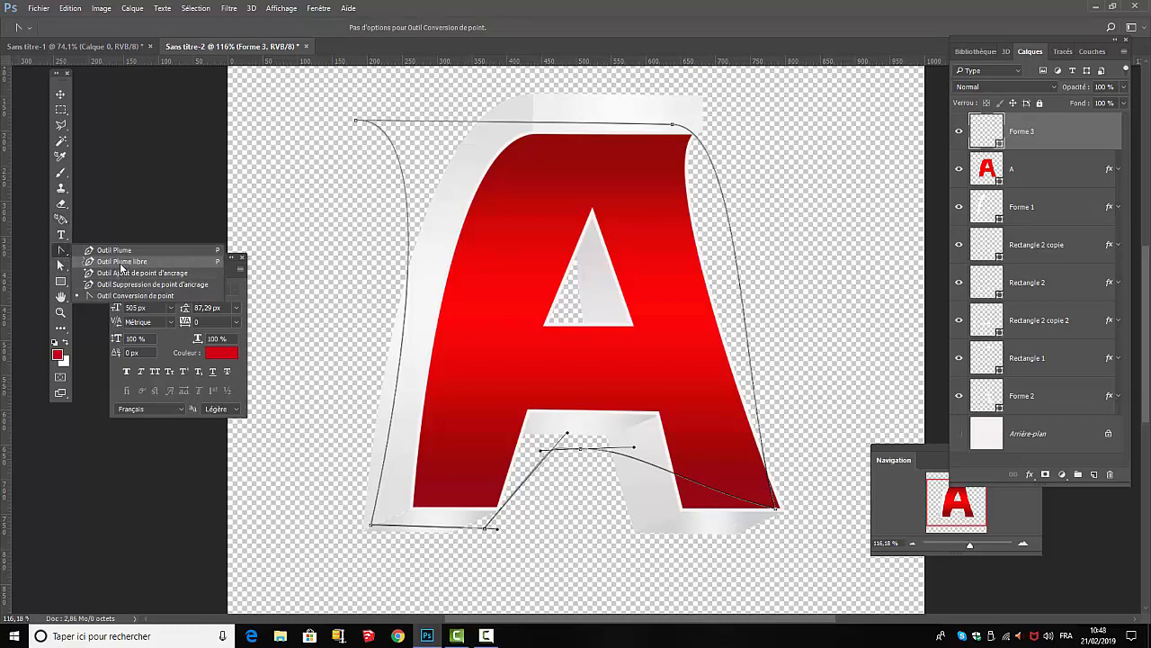
left_click(121, 273)
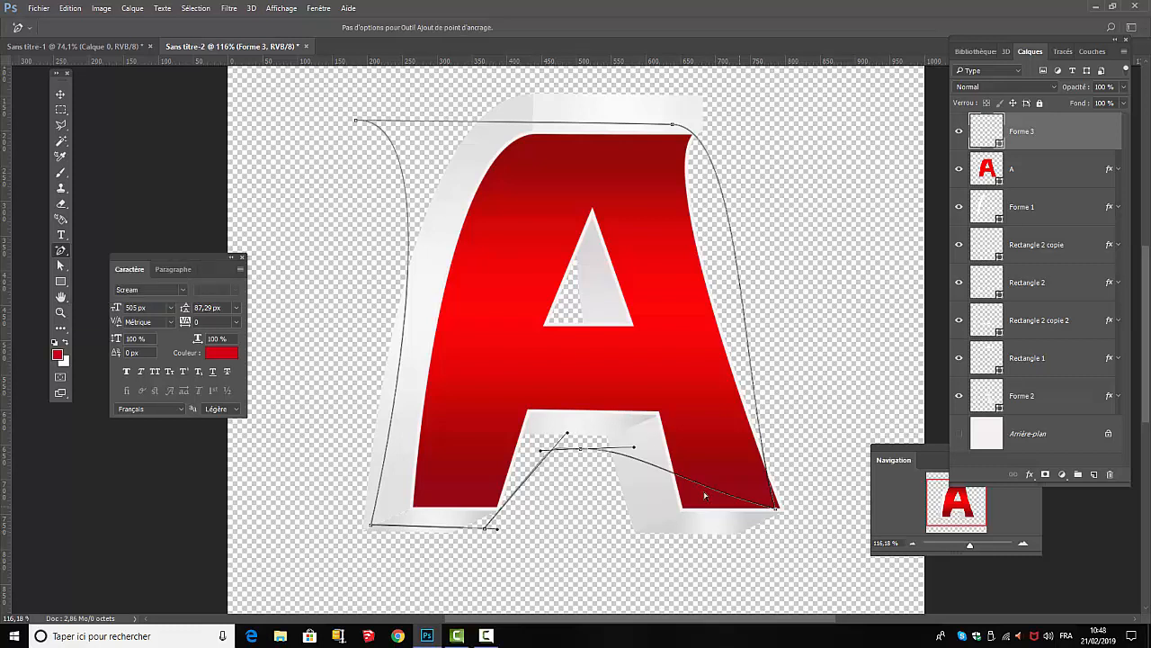
left_click(684, 483)
left_click(63, 268)
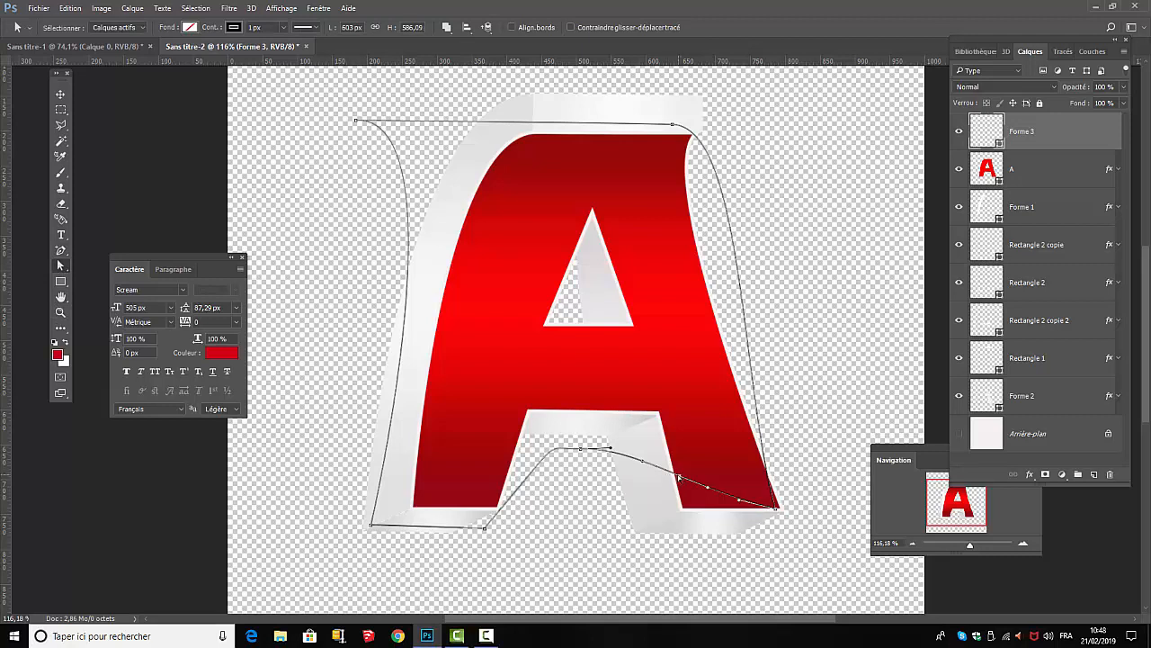
left_click_drag(680, 476, 667, 502)
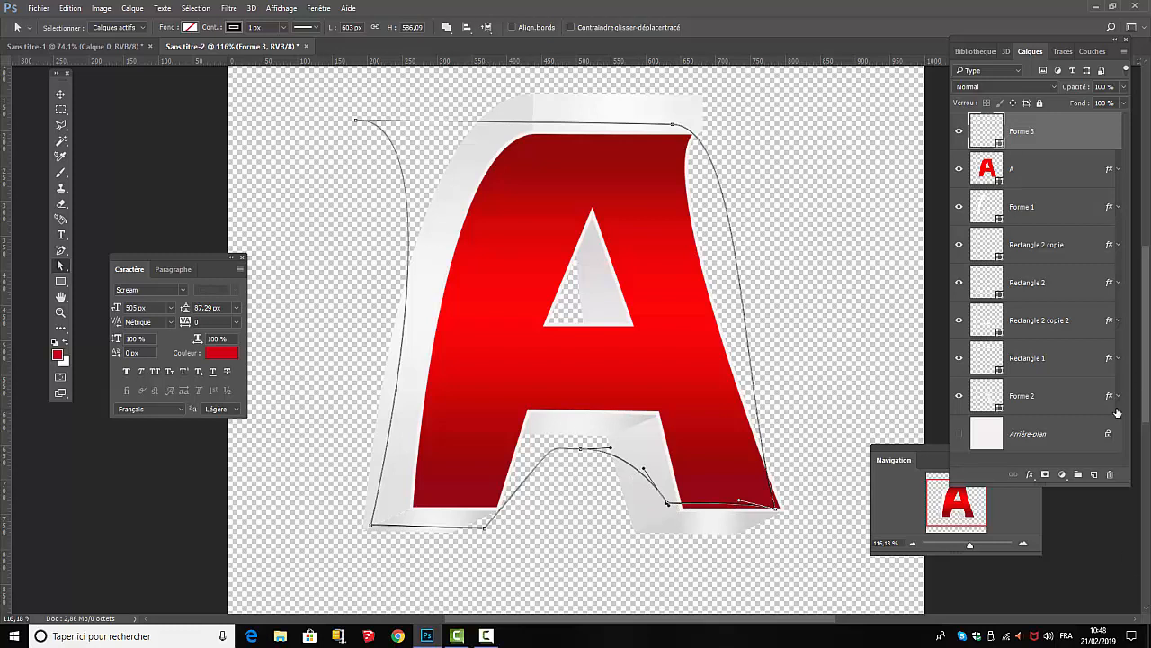
Step: Fill the Forme 3 outline shape with solid black
left_click(190, 28)
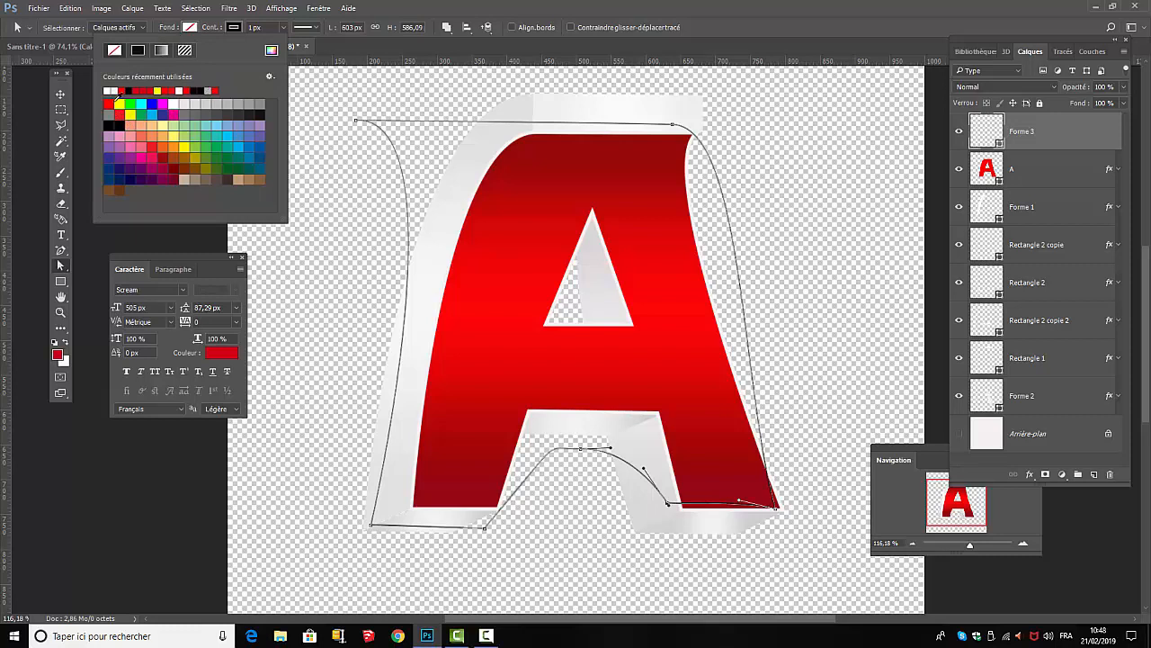
left_click(127, 90)
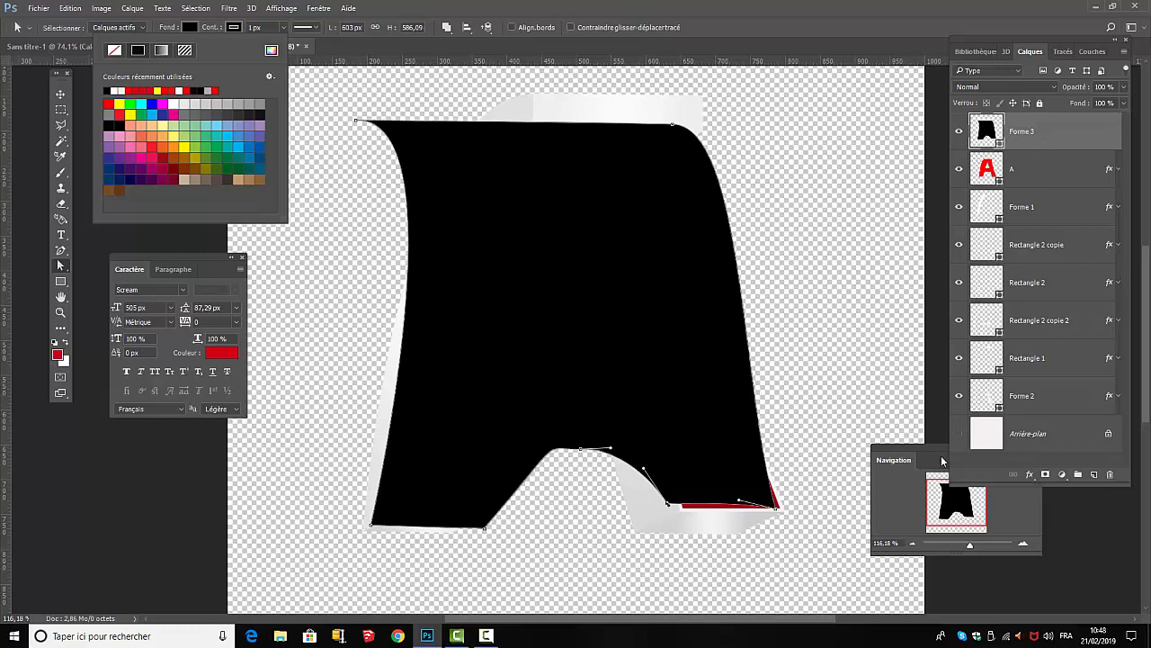
left_click_drag(936, 452, 752, 349)
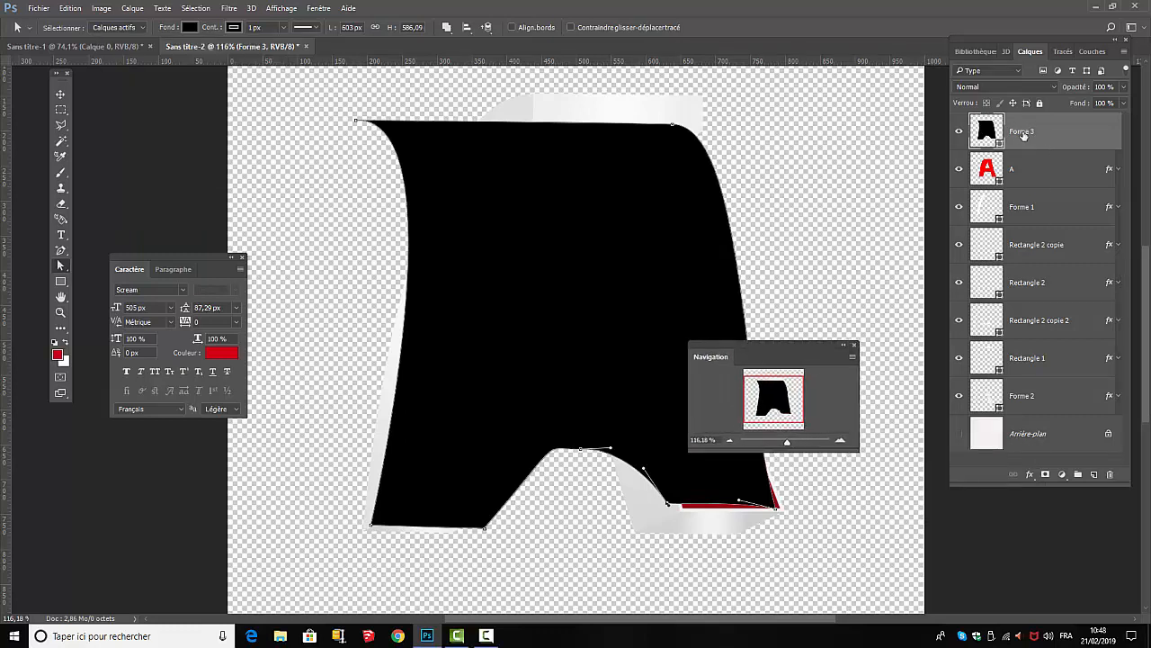
Step: Move the Forme 3 layer beneath Forme 2, directly above the background, so the black shape sits behind the letter
left_click_drag(1022, 134, 1045, 413)
left_click_drag(1075, 135, 1081, 397)
left_click_drag(1015, 131, 1038, 409)
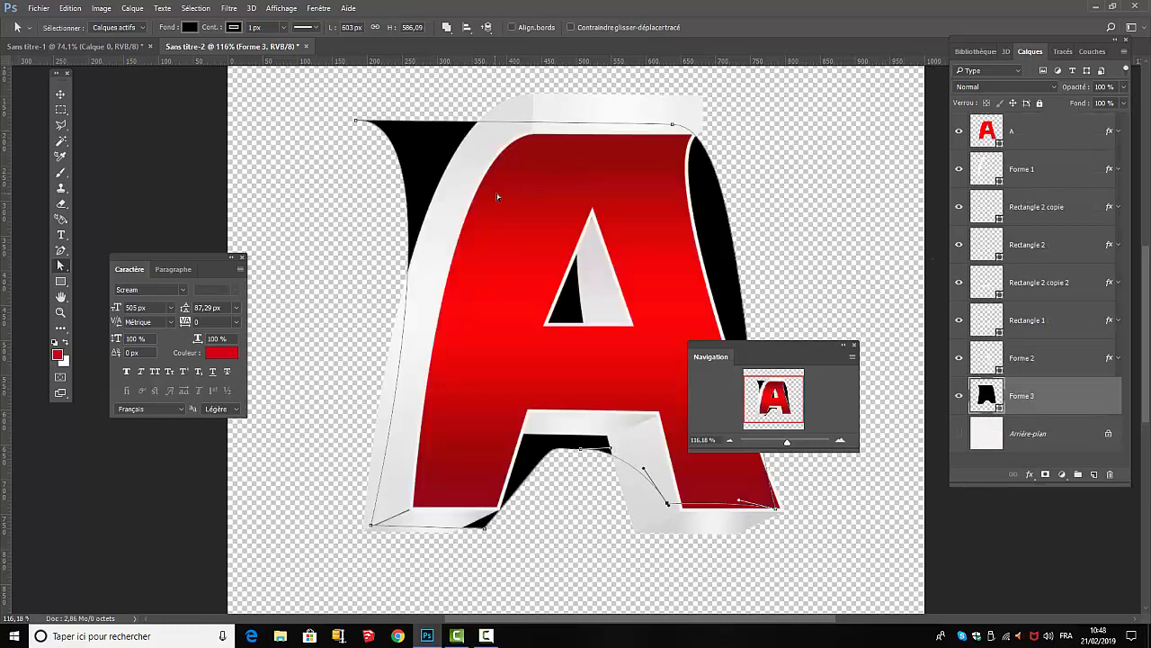
Step: Rasterize the Forme 3 layer and shift the black shape left so it extends past the letter's left side
right_click(1046, 397)
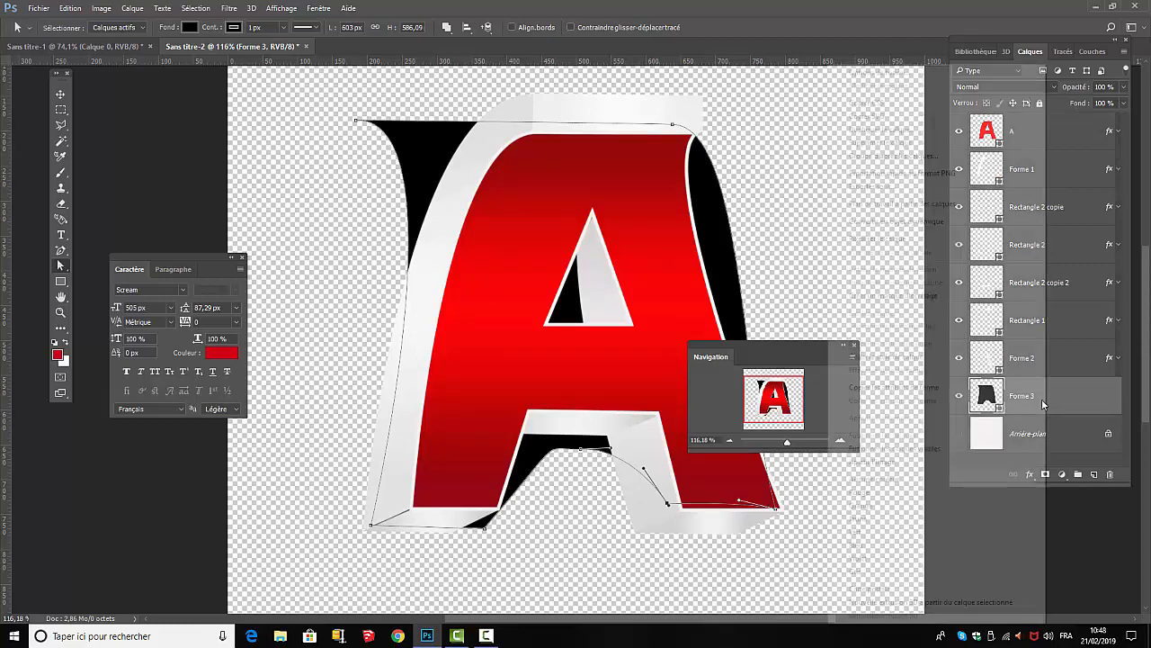
left_click(875, 239)
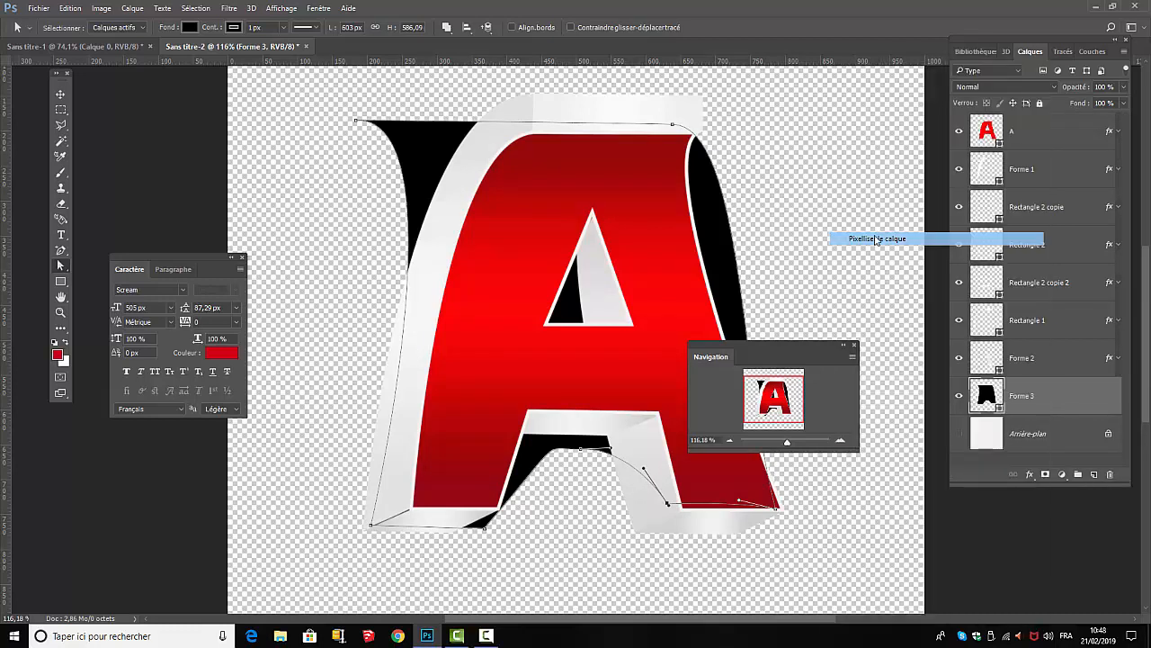
left_click(60, 94)
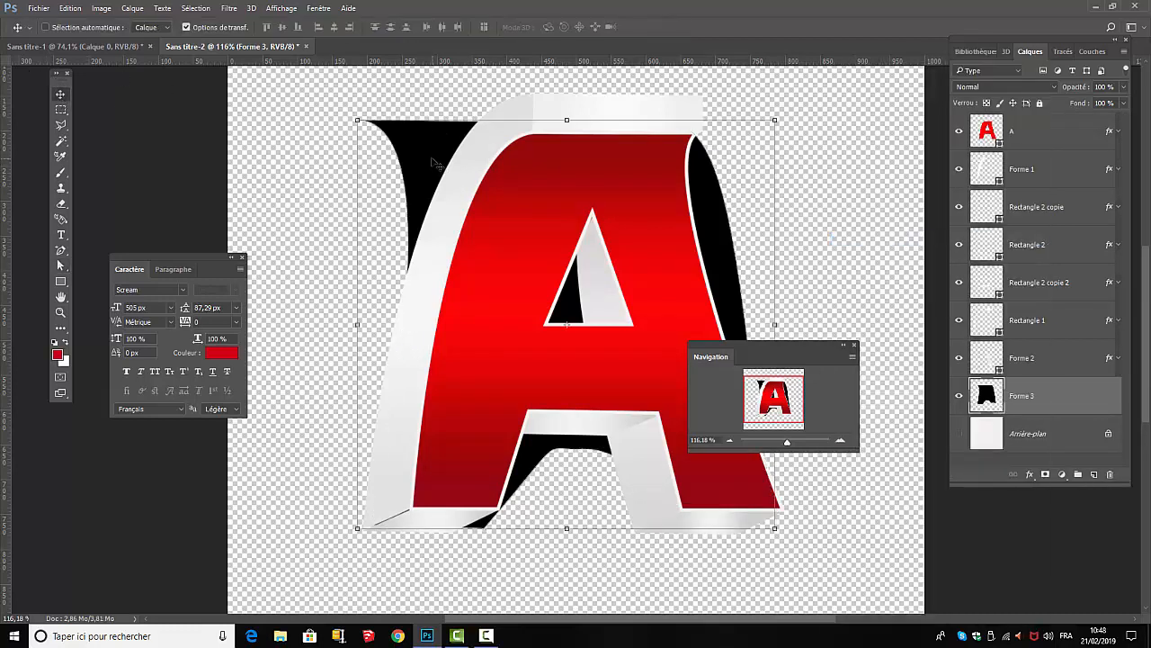
left_click_drag(441, 161, 394, 158)
Step: Apply a Gaussian blur with a radius of 20 pixels to the black Forme 3 shape
left_click(232, 9)
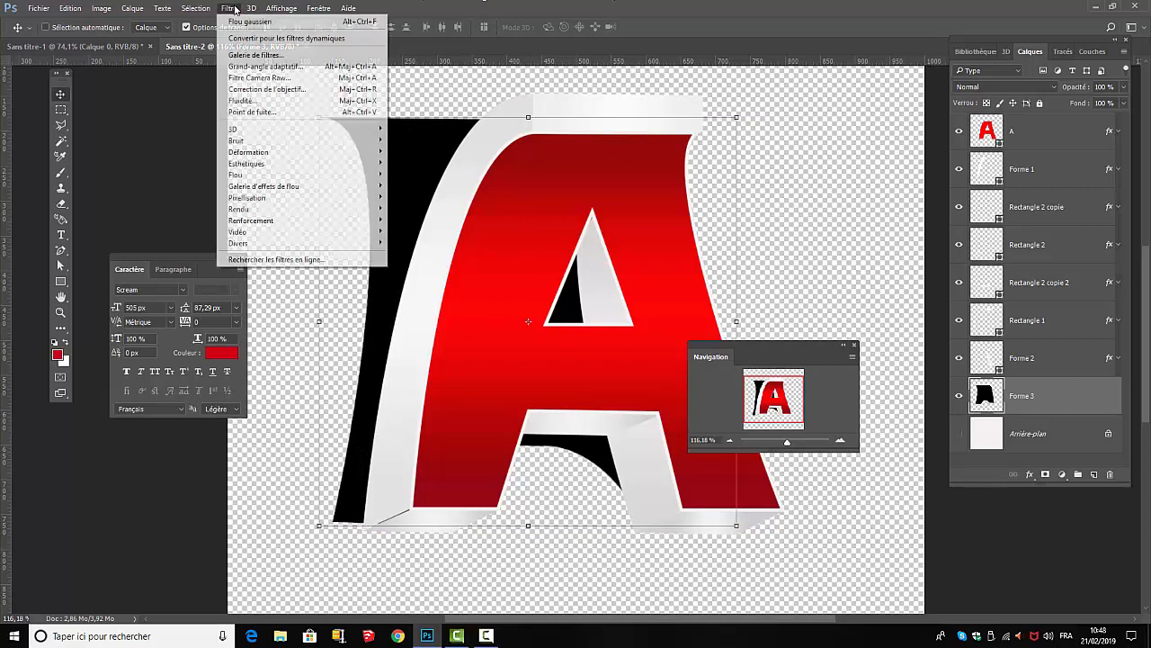
mouse_move(297, 175)
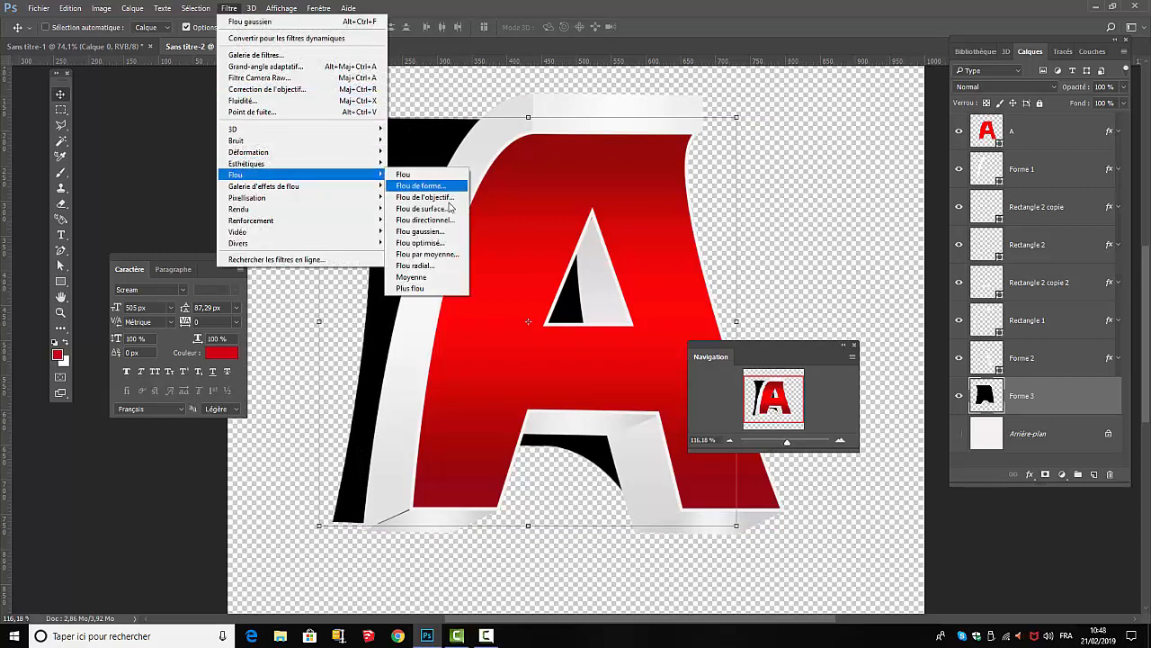
left_click(420, 232)
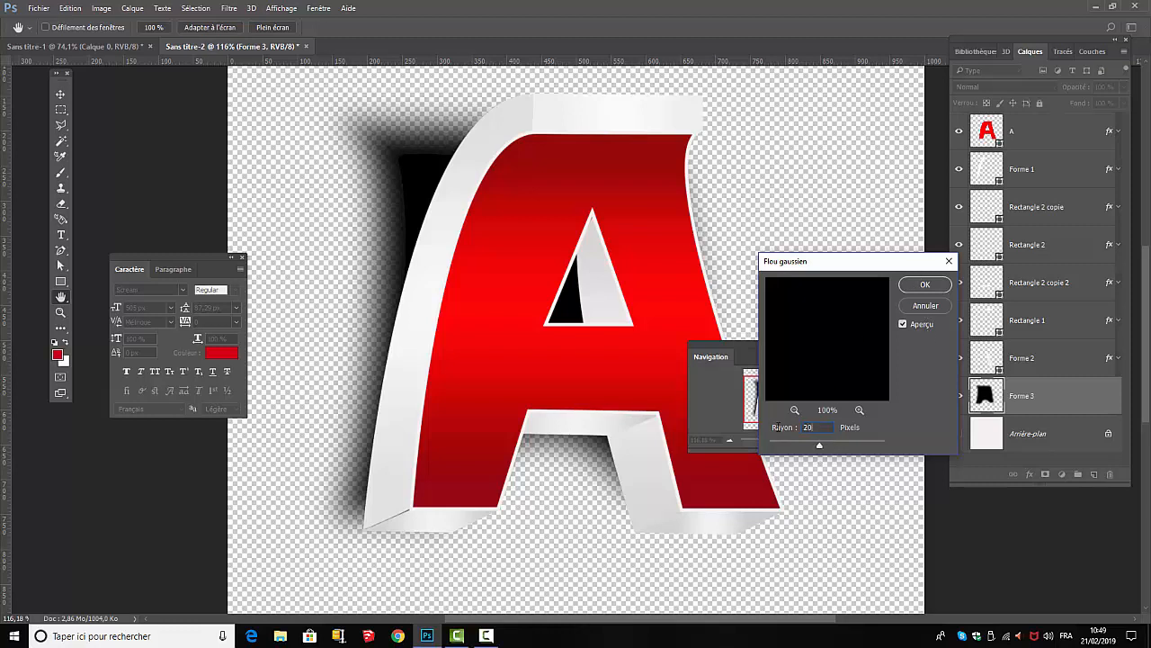
left_click(924, 283)
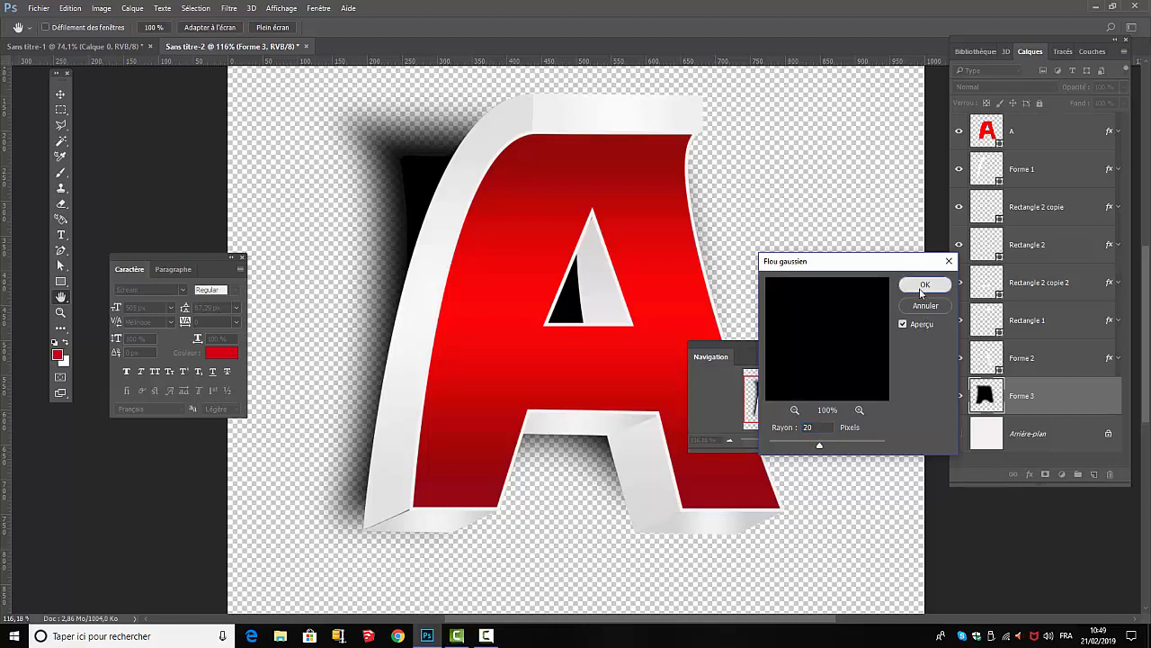
Step: Lower the blurred Forme 3 shadow layer's opacity to 76%
key("v")
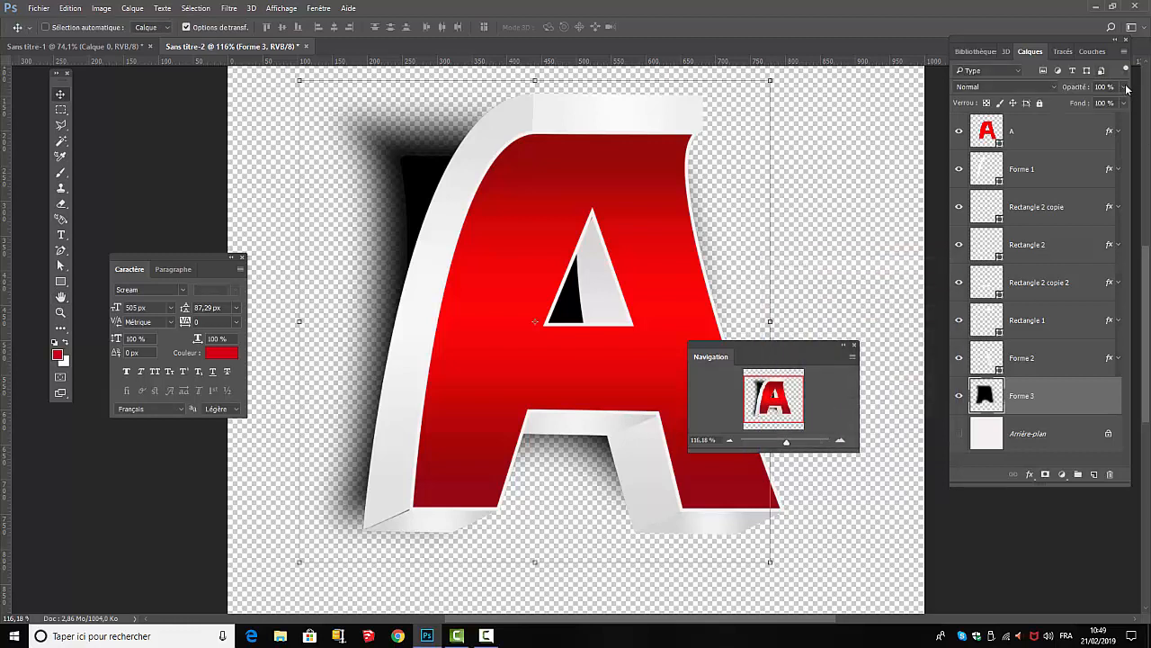
left_click(1123, 87)
mouse_move(1122, 107)
left_mouse_down()
mouse_move(1104, 107)
mouse_move(1113, 108)
left_mouse_up()
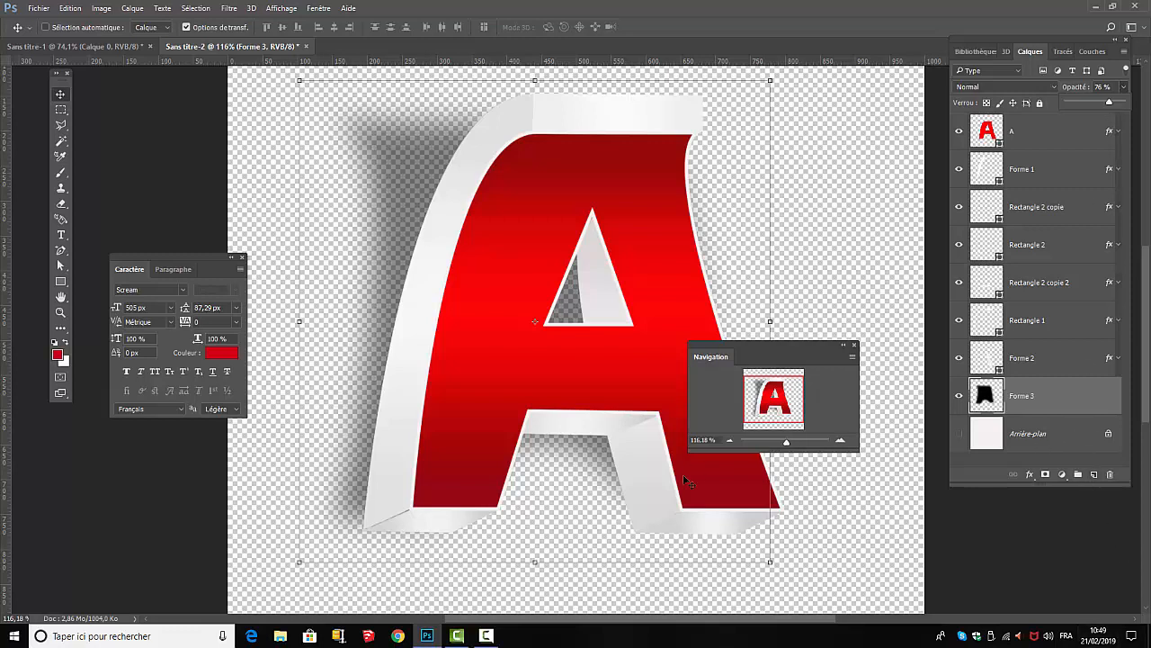
Step: Convert the locked Arrière-plan background into a regular layer, accepting the default settings
left_click_drag(787, 444, 780, 441)
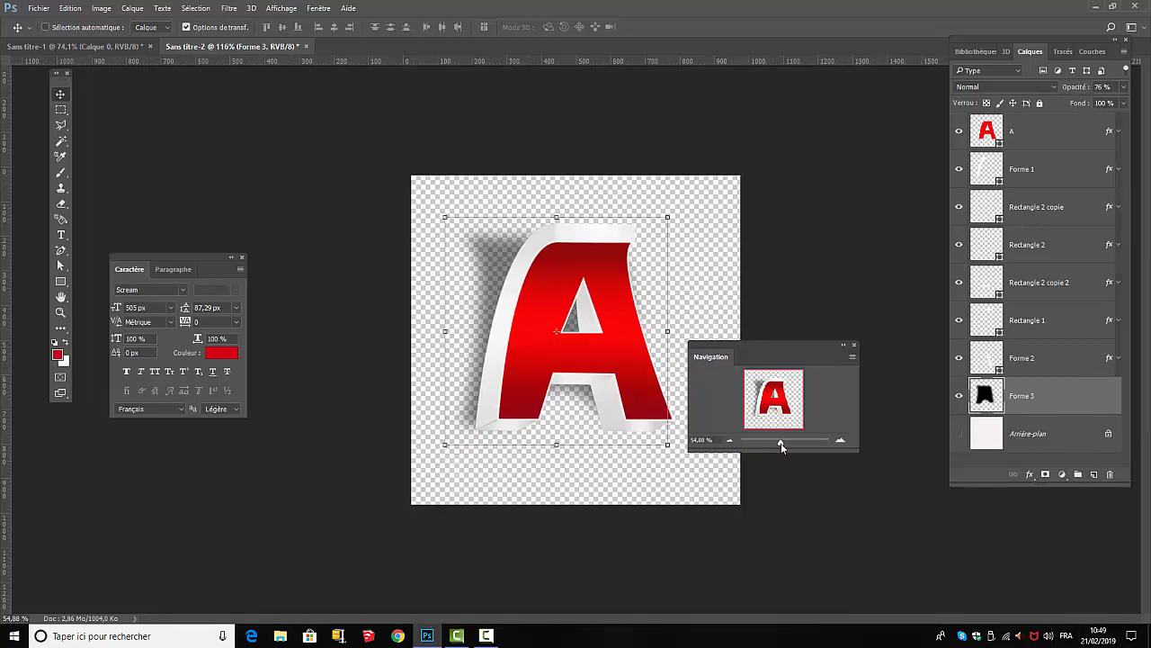
left_click(1055, 457)
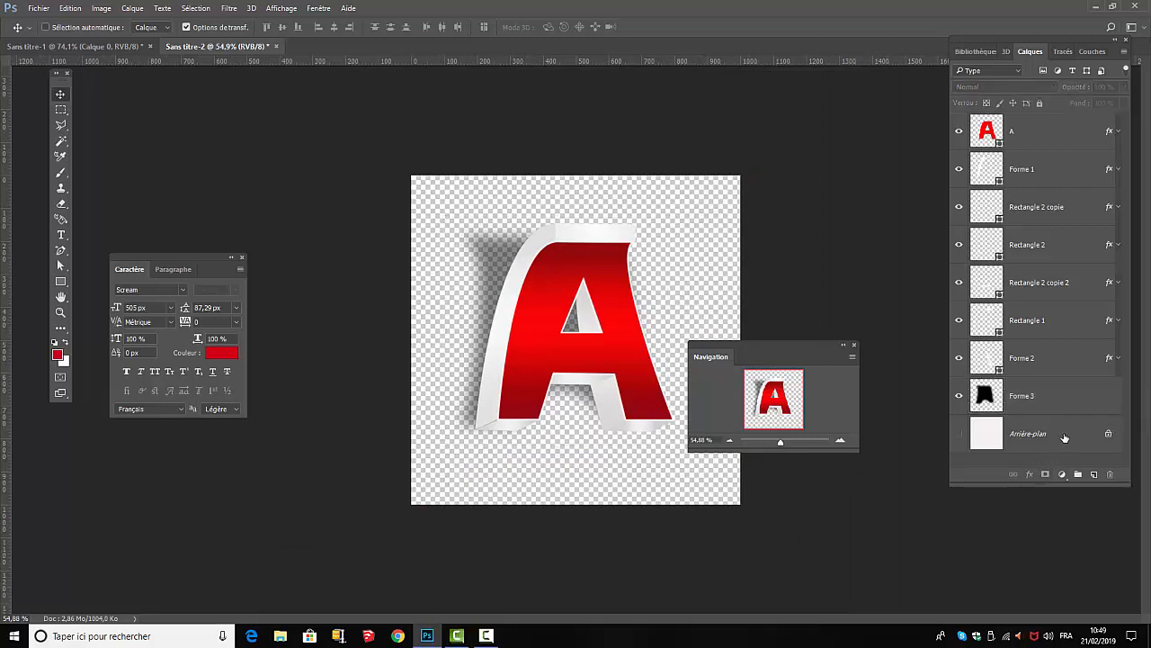
double_click(1054, 437)
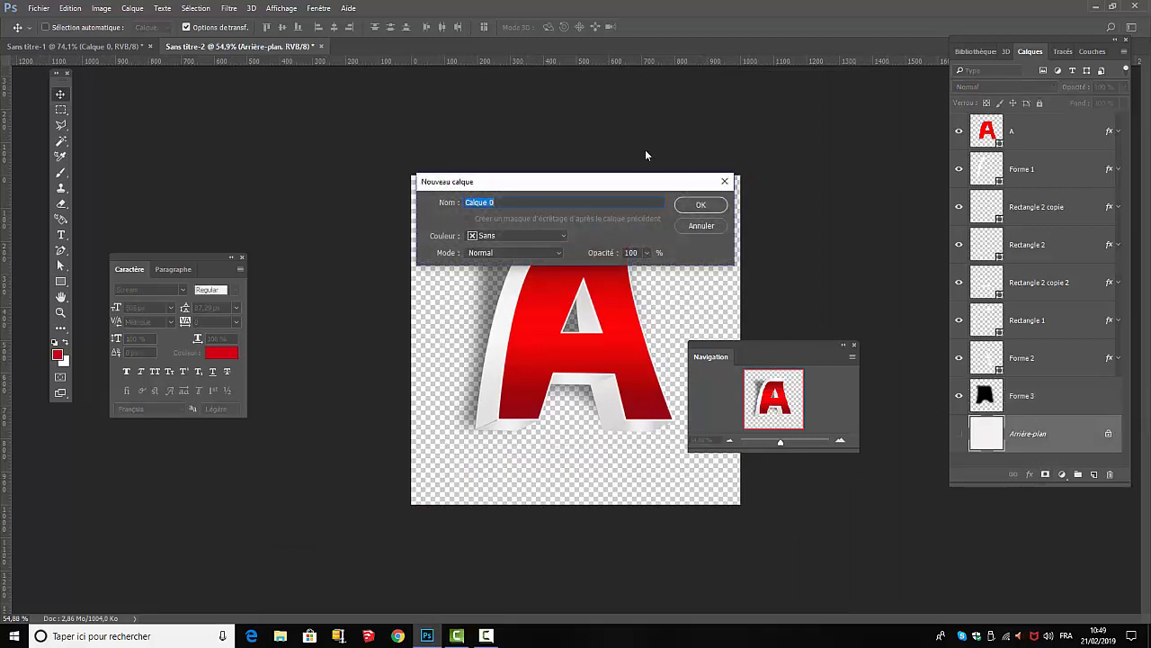
left_click(700, 206)
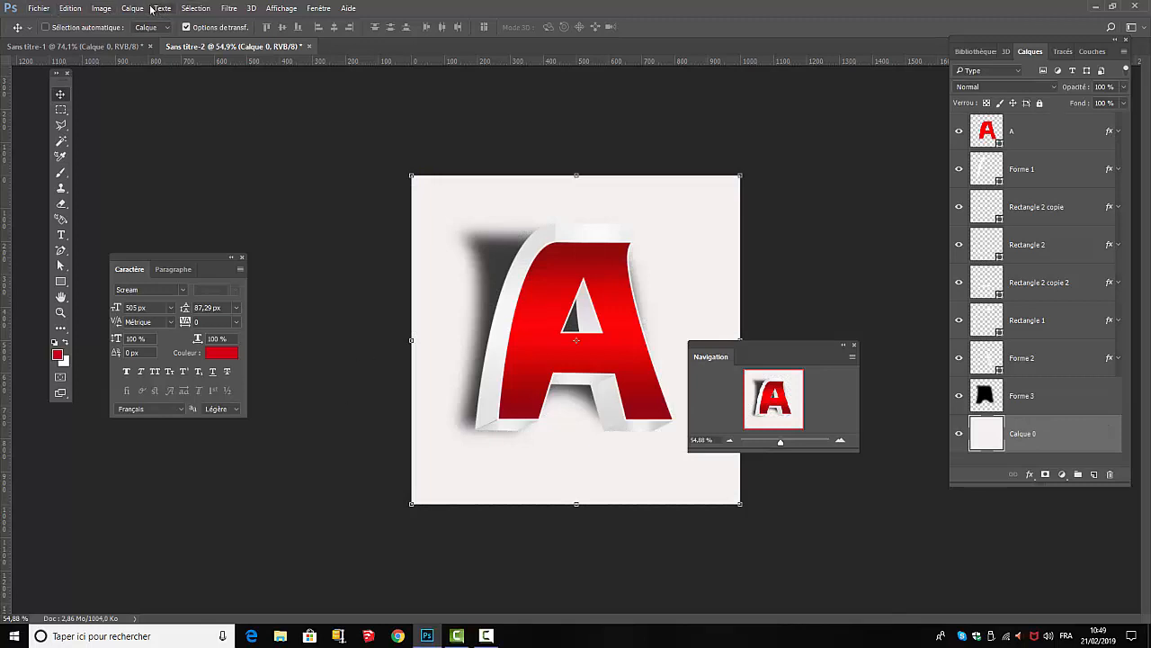
Step: Add a gradient overlay to the background layer using the blue-grey Advent Children preset
left_click(132, 8)
mouse_move(166, 125)
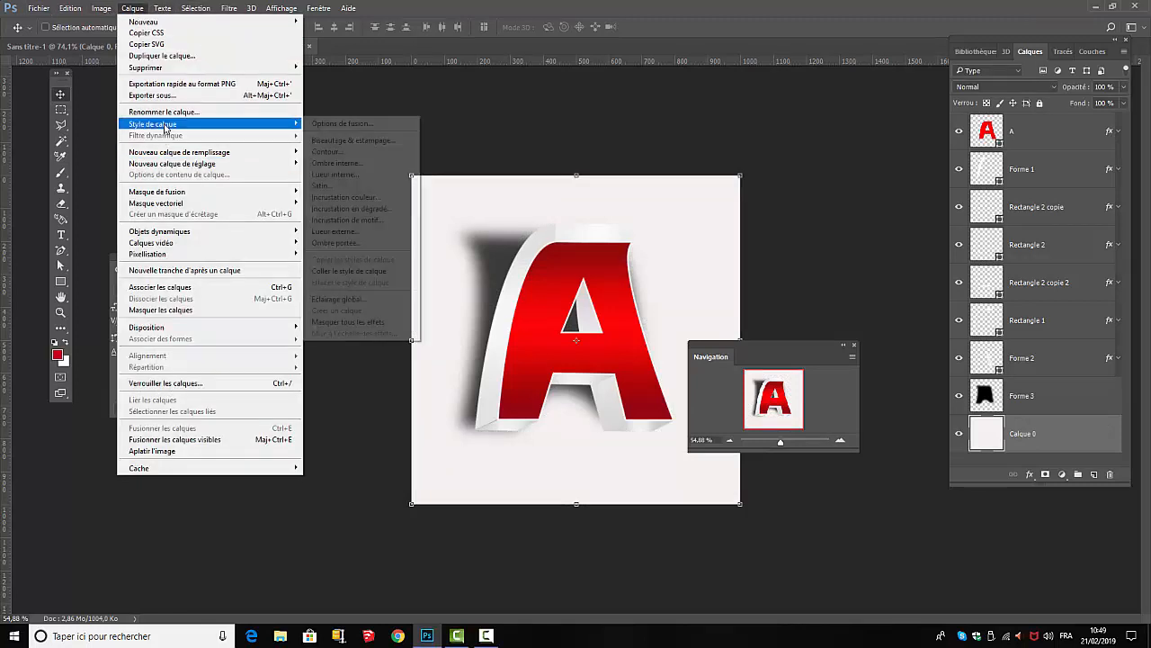
left_click(356, 208)
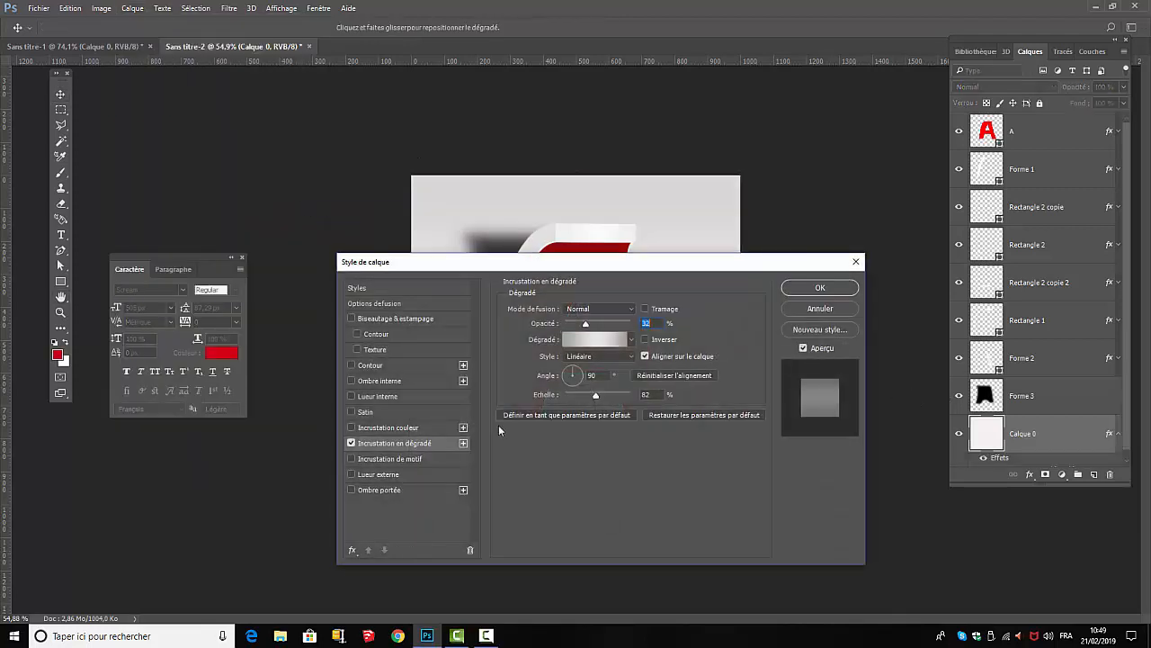
left_click(593, 339)
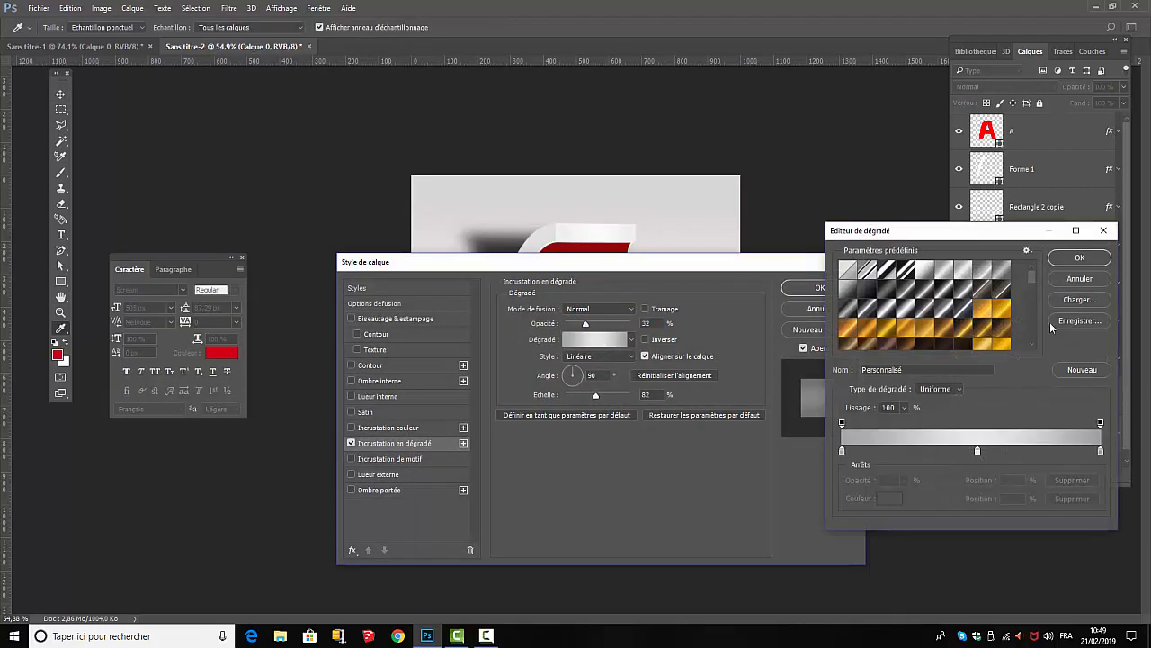
left_click_drag(1033, 276, 1030, 319)
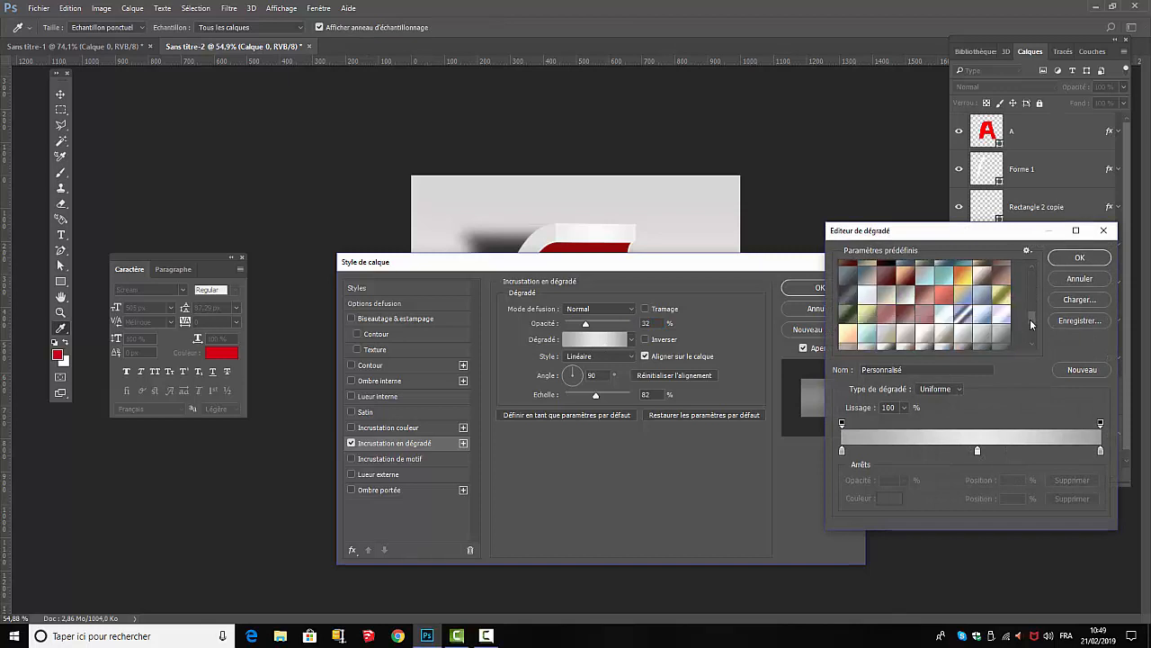
left_click(985, 298)
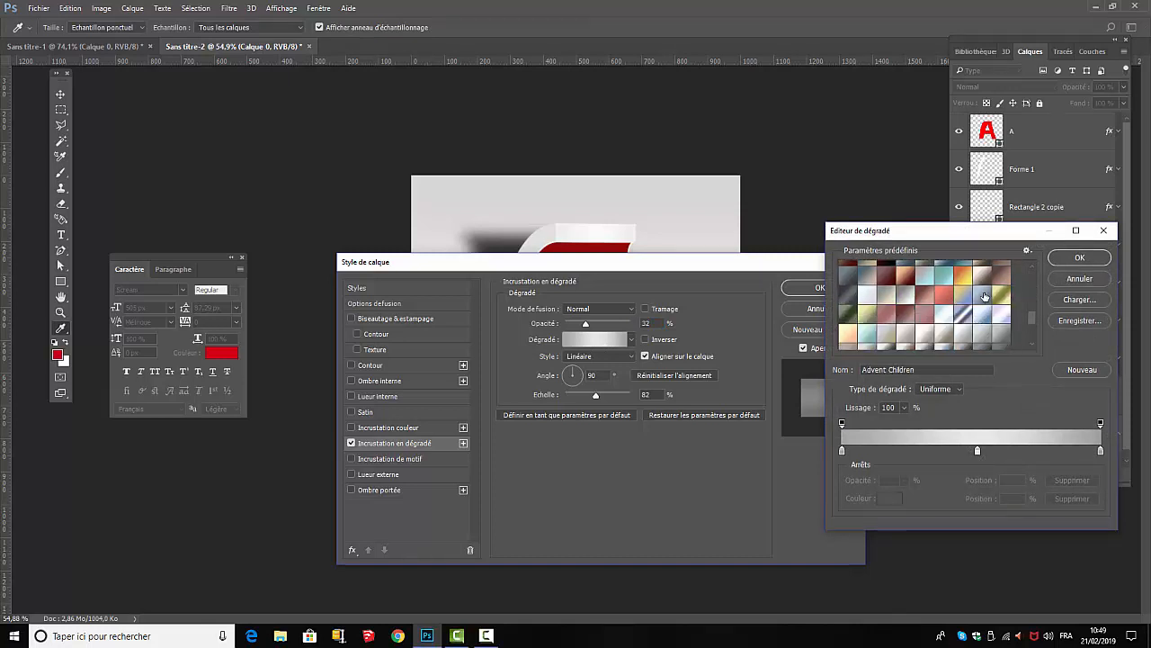
left_click(1089, 257)
Step: Raise the background gradient overlay's opacity to 53% and move the layer style dialog clear of the letter
left_click_drag(687, 263, 670, 447)
left_click_drag(570, 505, 585, 505)
left_click_drag(638, 450, 978, 213)
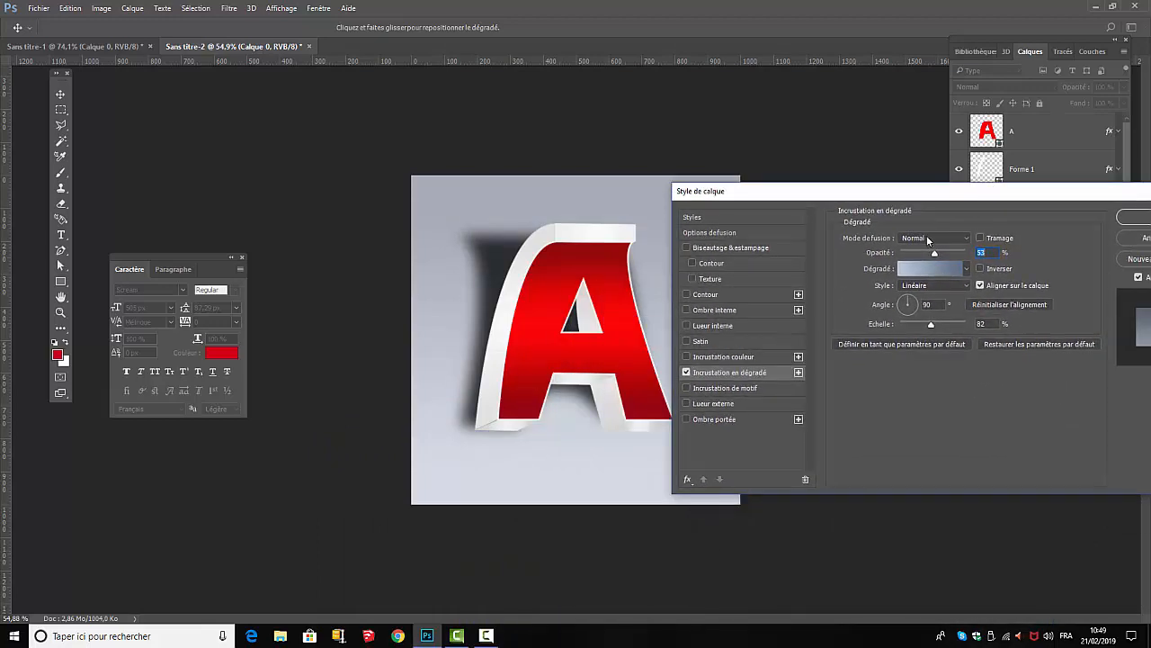
Step: Check the colours of both end stops in the background's gradient overlay, keeping them as they are
left_click(928, 269)
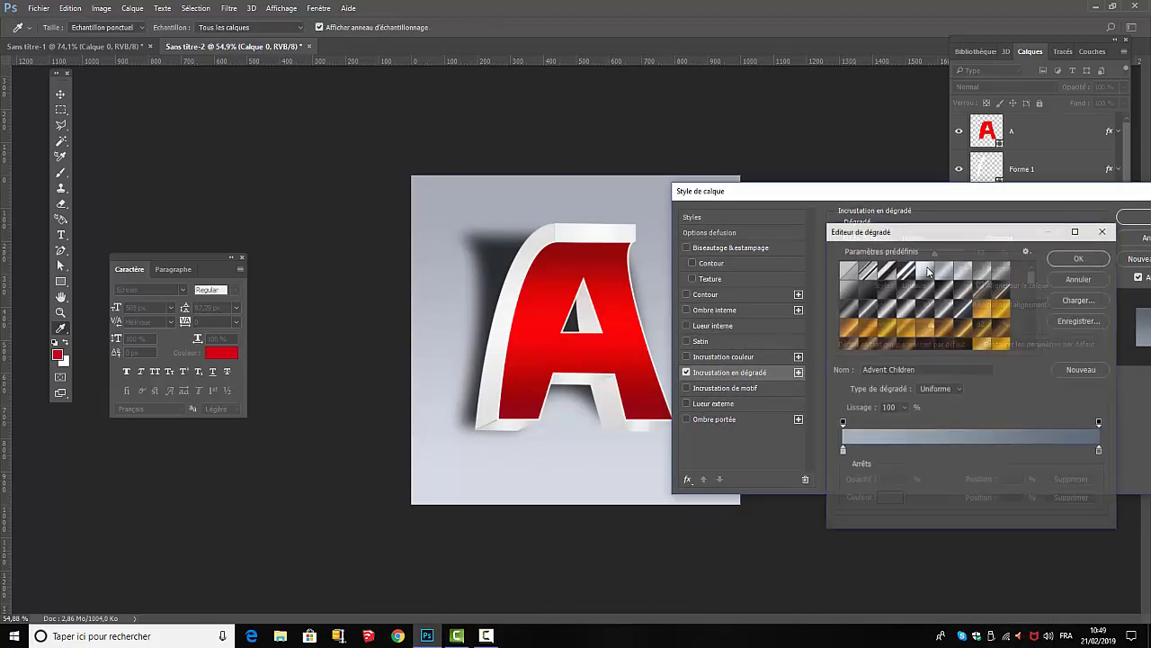
left_click(840, 451)
left_click(899, 501)
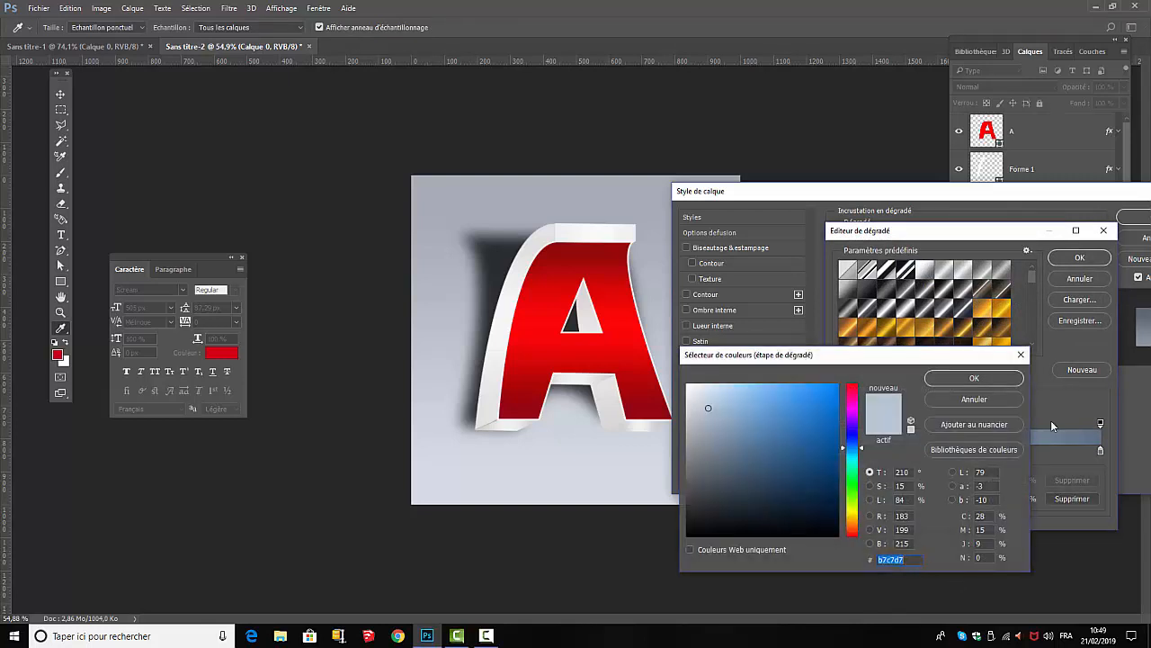
left_click(974, 378)
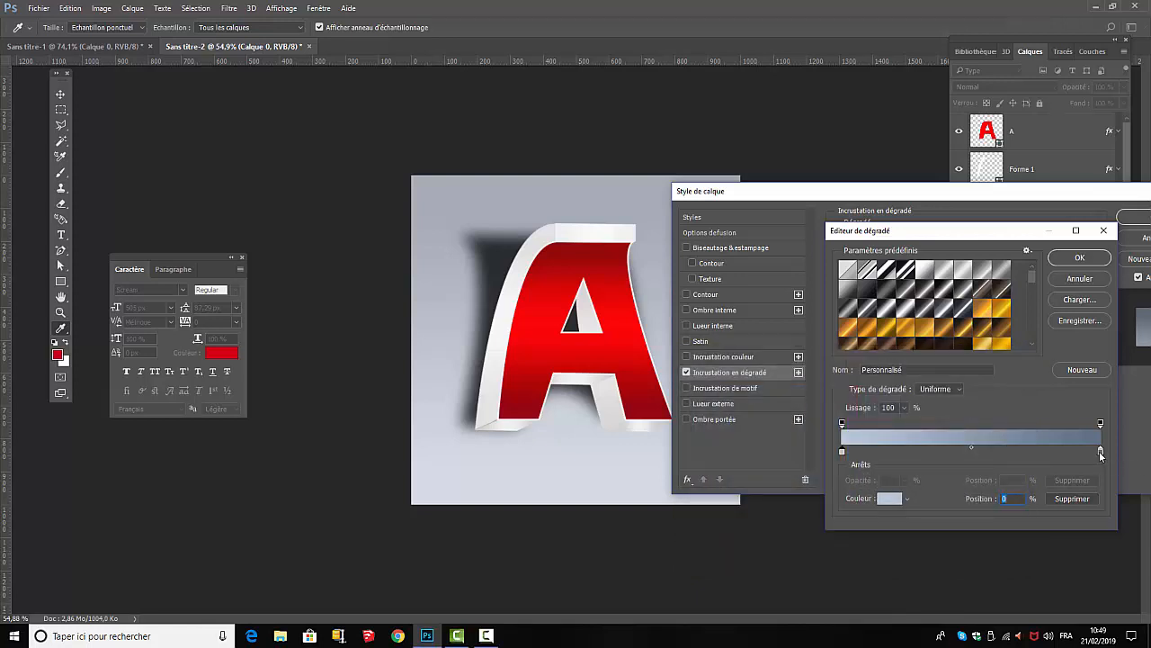
left_click(1101, 452)
left_click(899, 501)
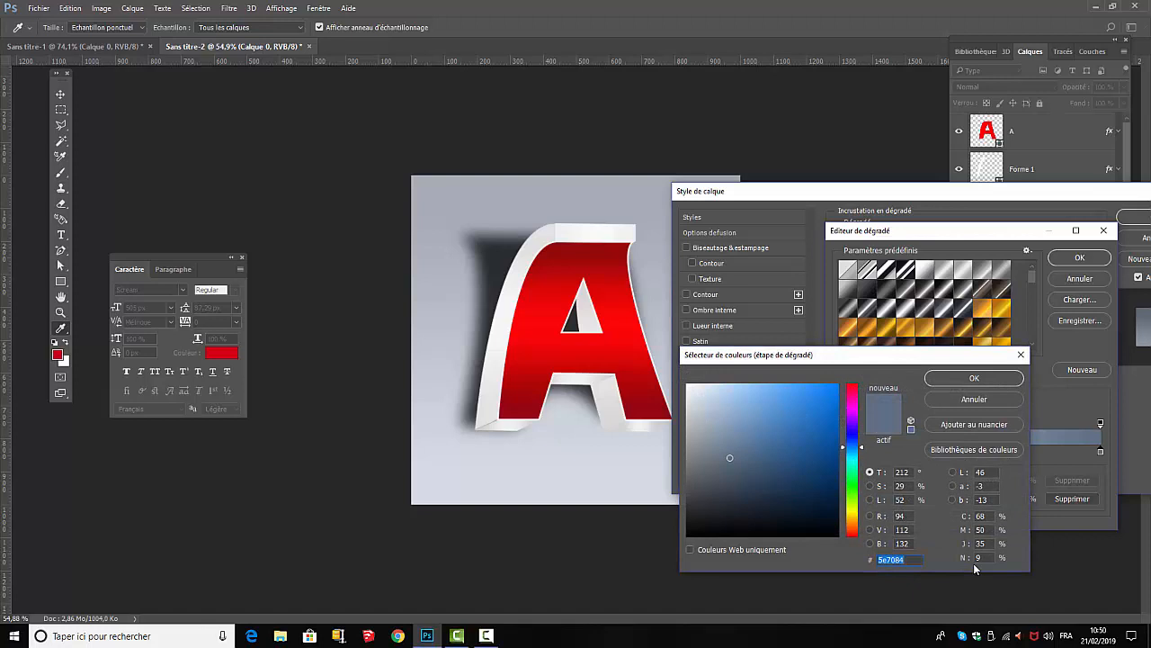
left_click(976, 379)
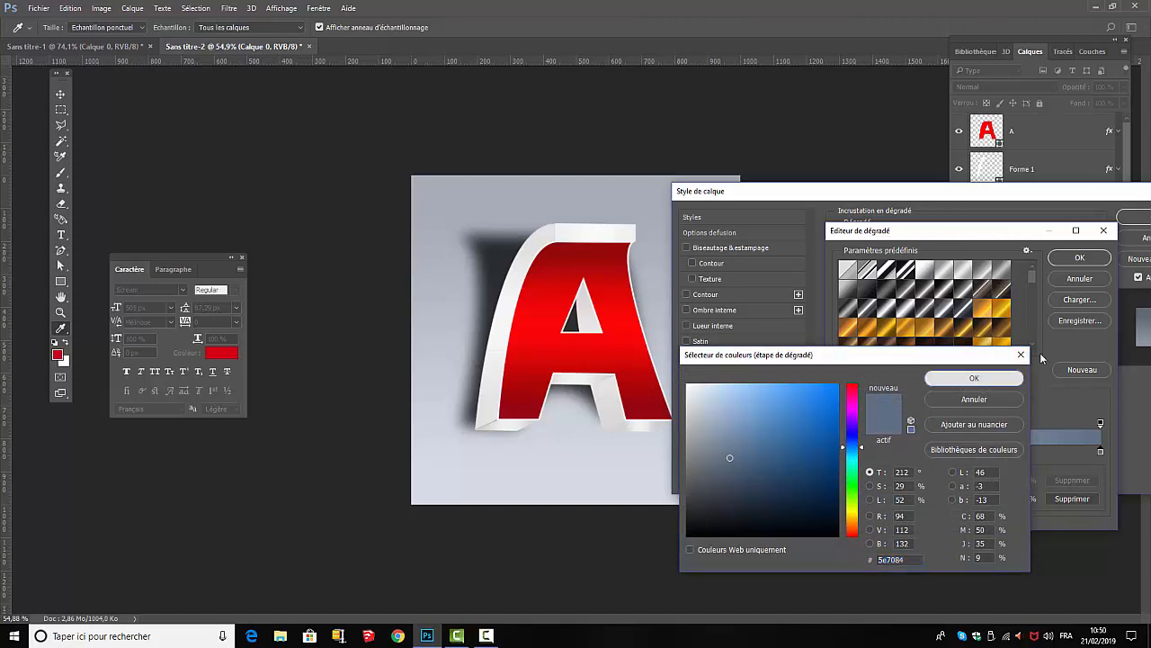
left_click(1081, 258)
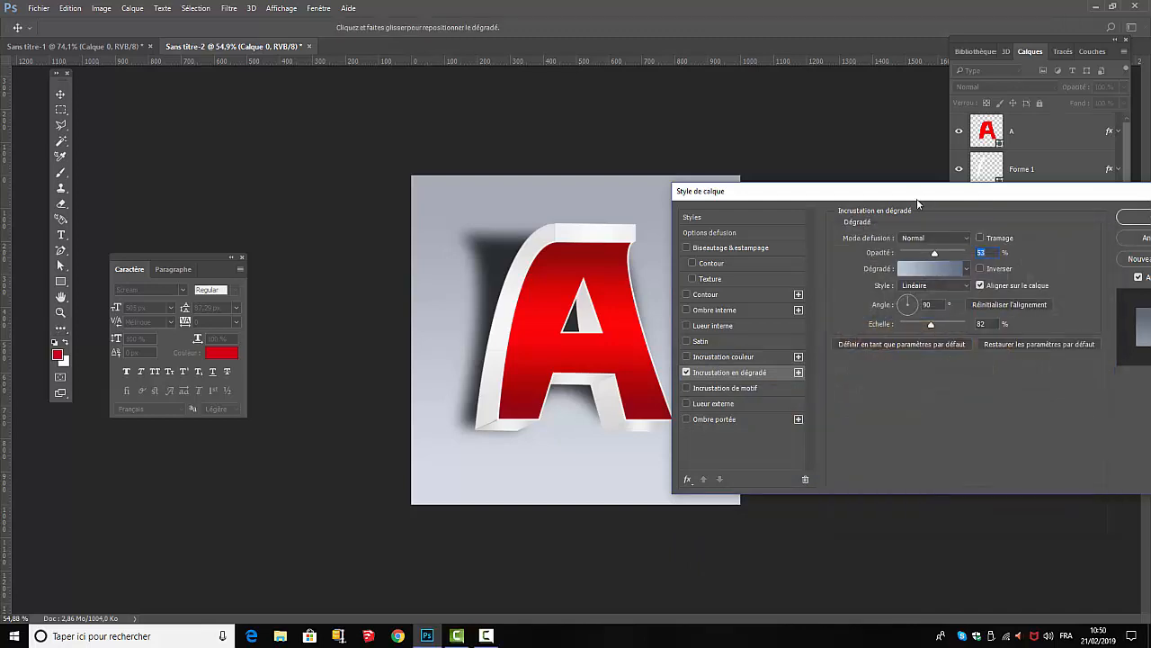
Step: Apply the background's gradient overlay and move the Navigation palette clear of the canvas
left_click_drag(919, 195, 176, 227)
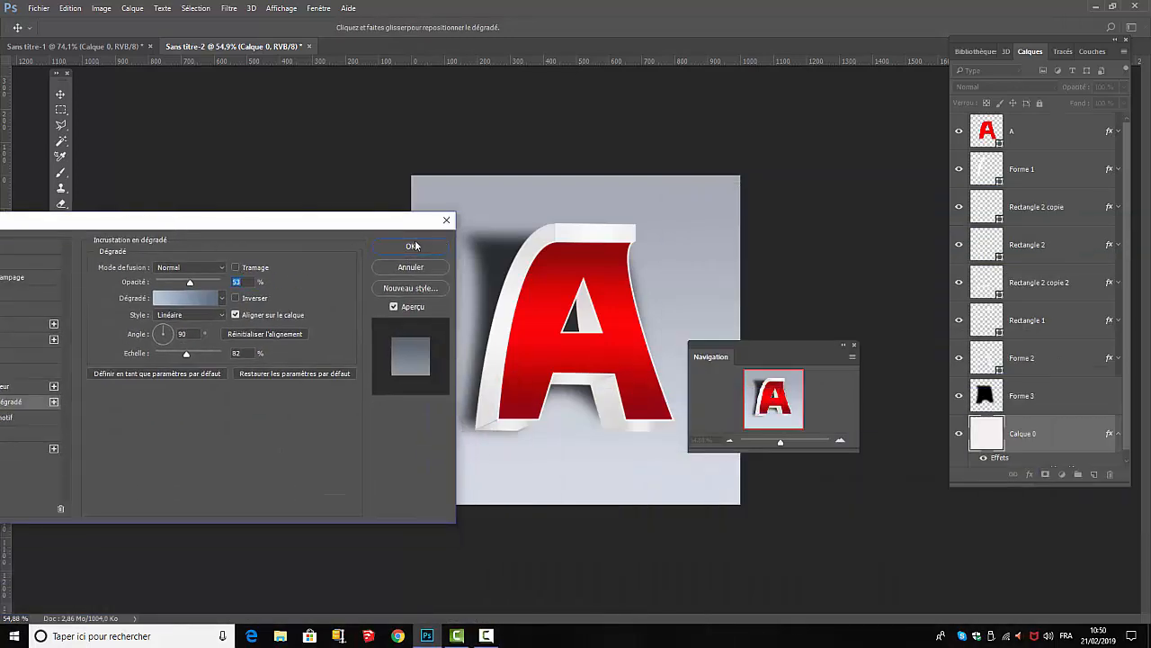
left_click(410, 249)
left_click_drag(811, 344, 908, 145)
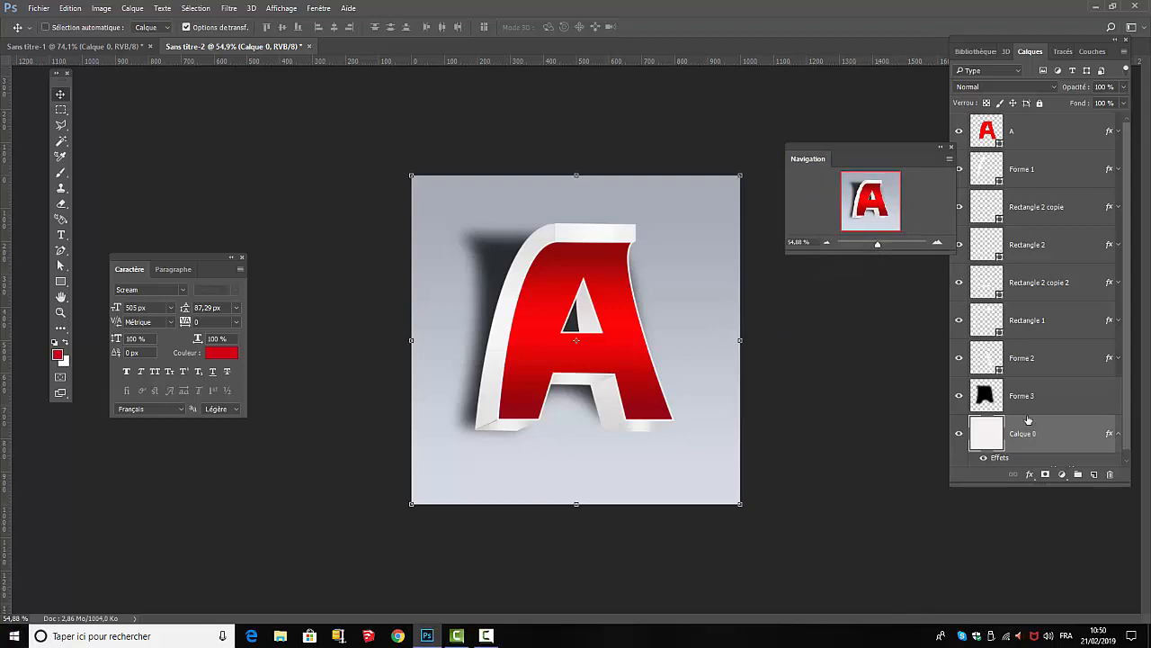
Step: With the background layer hidden, stamp layers A through Forme 3 into one new merged layer and hide the source layers
left_click(959, 433)
left_click(1043, 140)
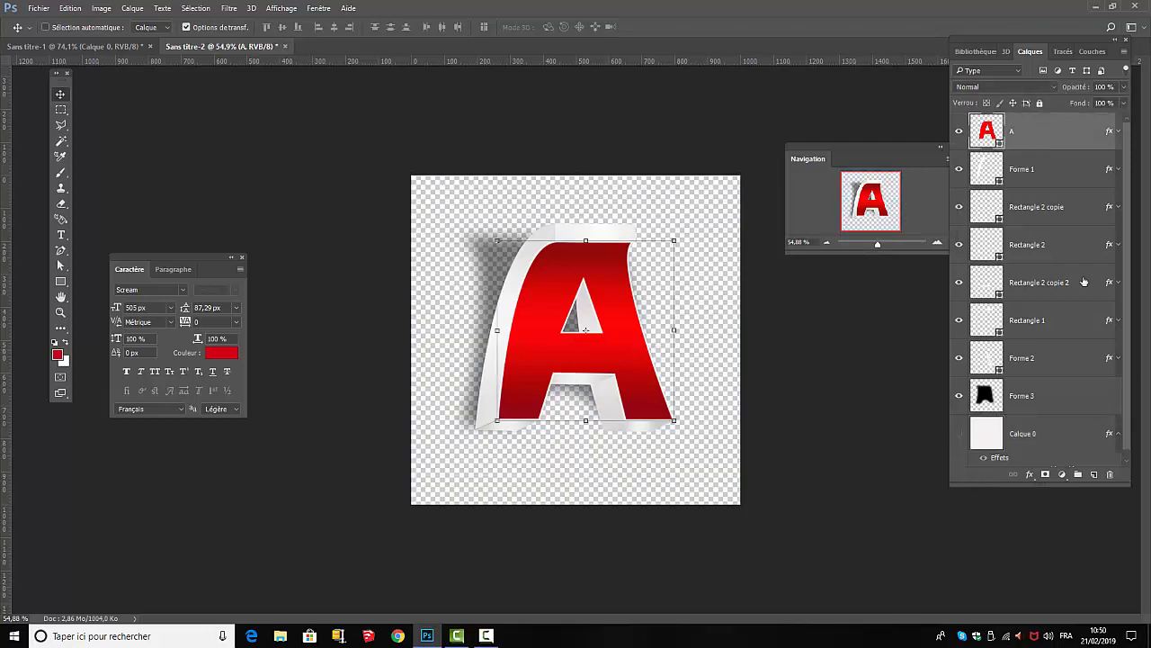
left_click(1066, 400, "shift")
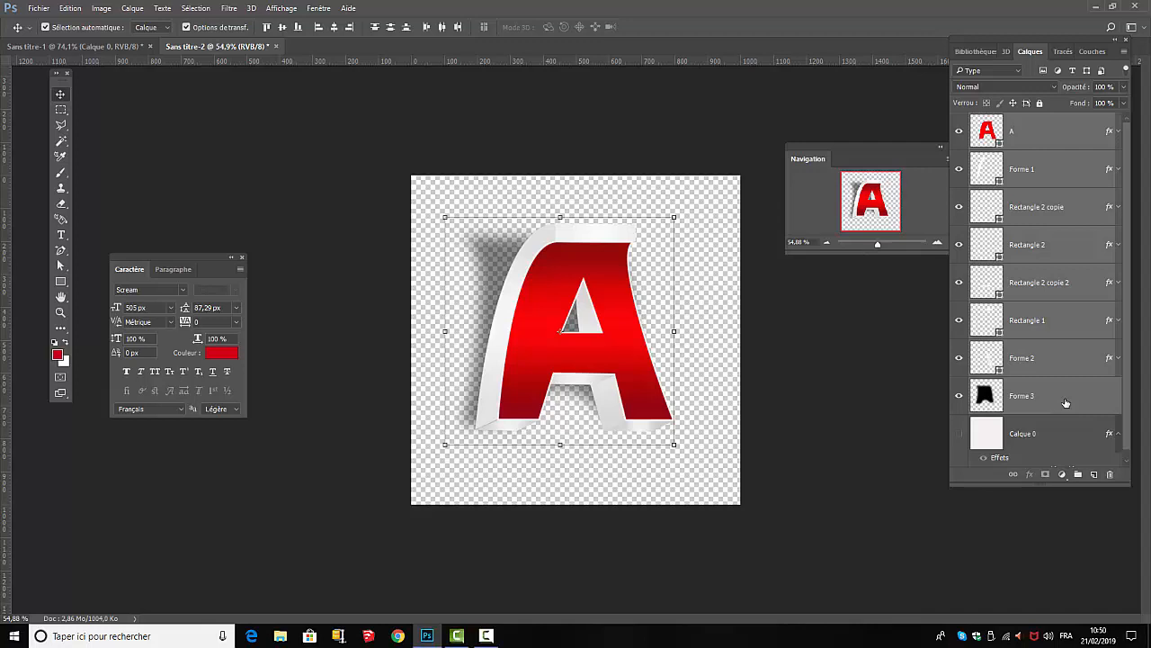
key("ctrl+alt+shift+e")
left_click_drag(959, 177, 962, 437)
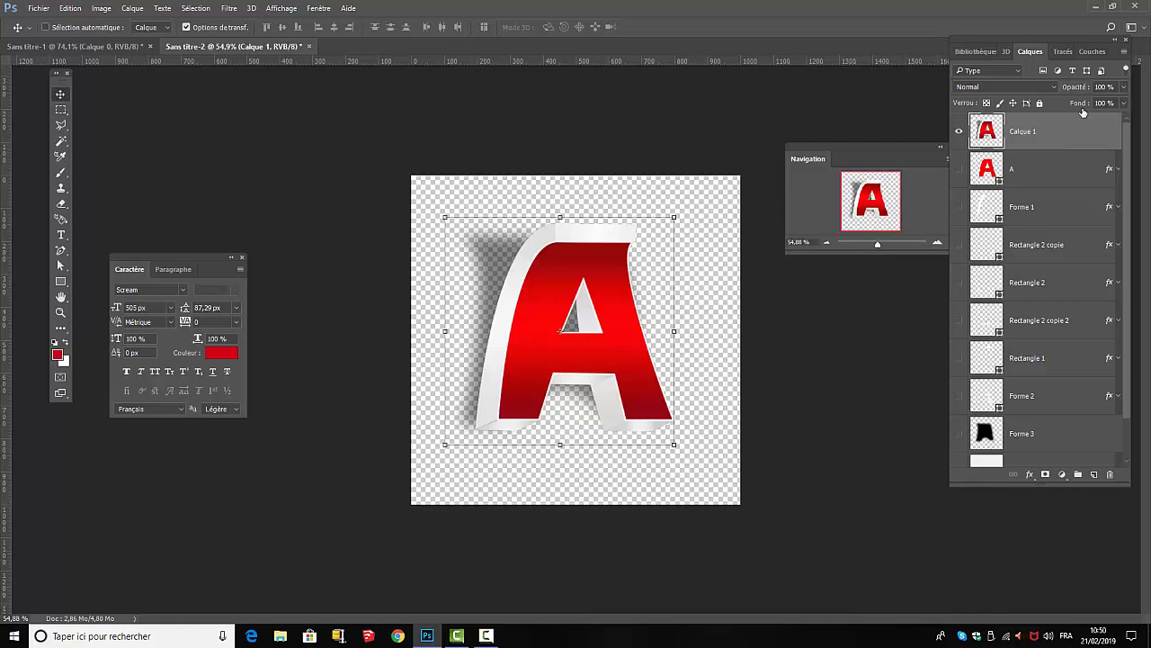
Step: Create a new 1280 x 720 px document at 75 ppi from the recent presets
left_click(36, 9)
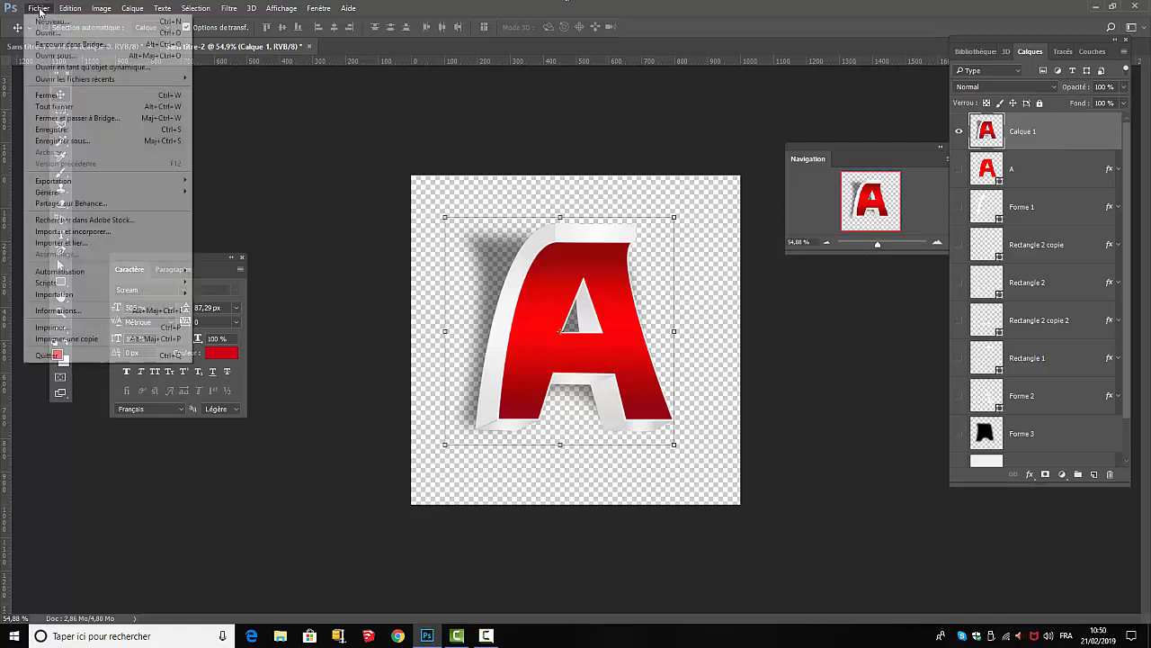
left_click(57, 24)
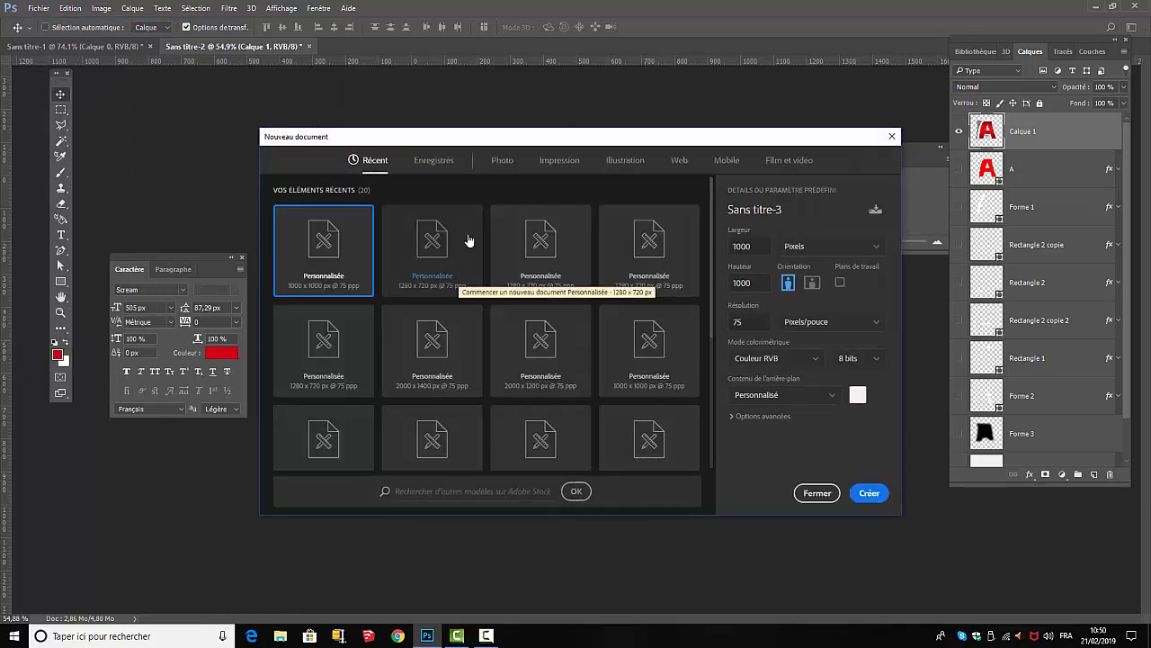
left_click(439, 248)
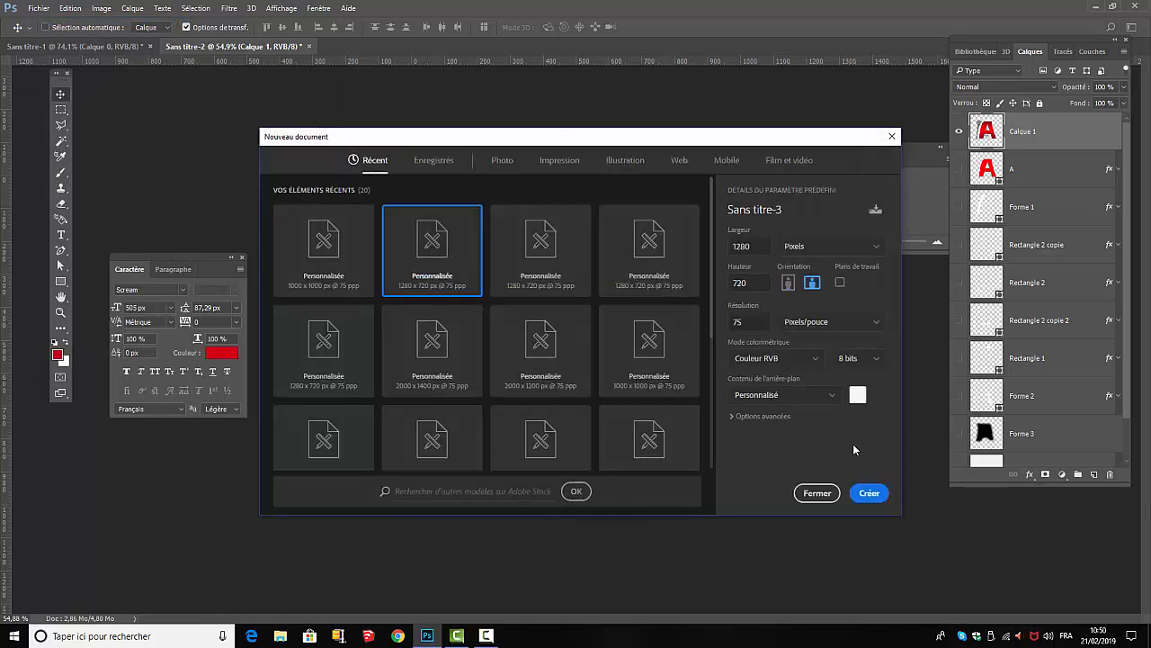
left_click(869, 493)
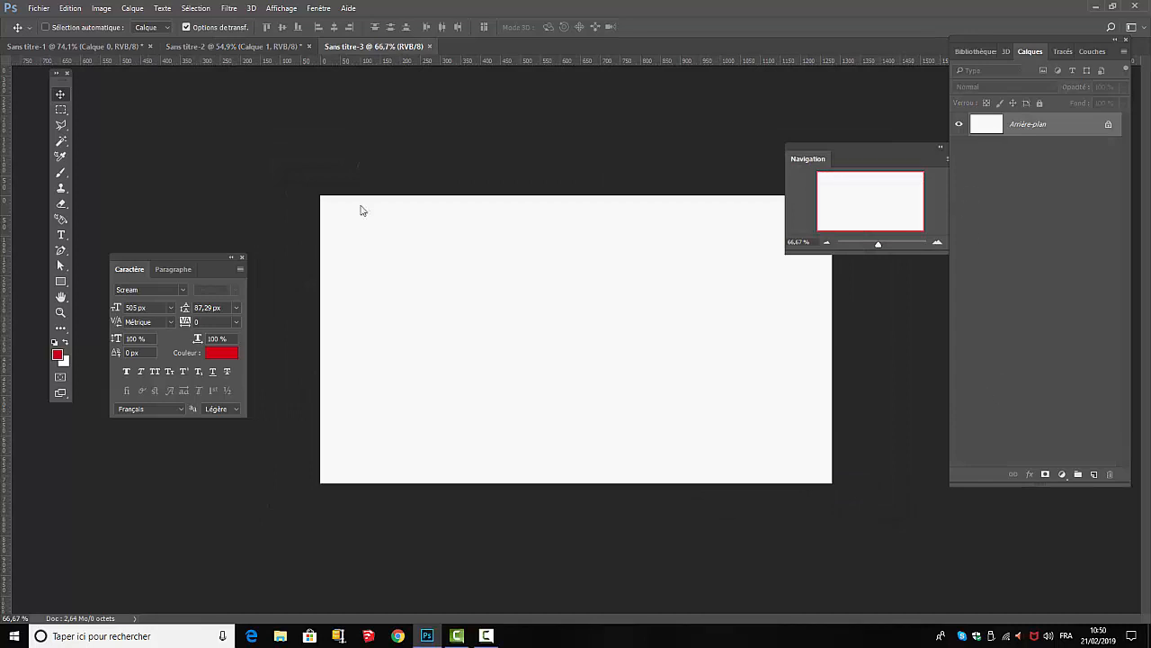
Step: Duplicate the merged letter layer Calque 1 from Sans titre-2 into the Sans titre-3 document
left_click(204, 47)
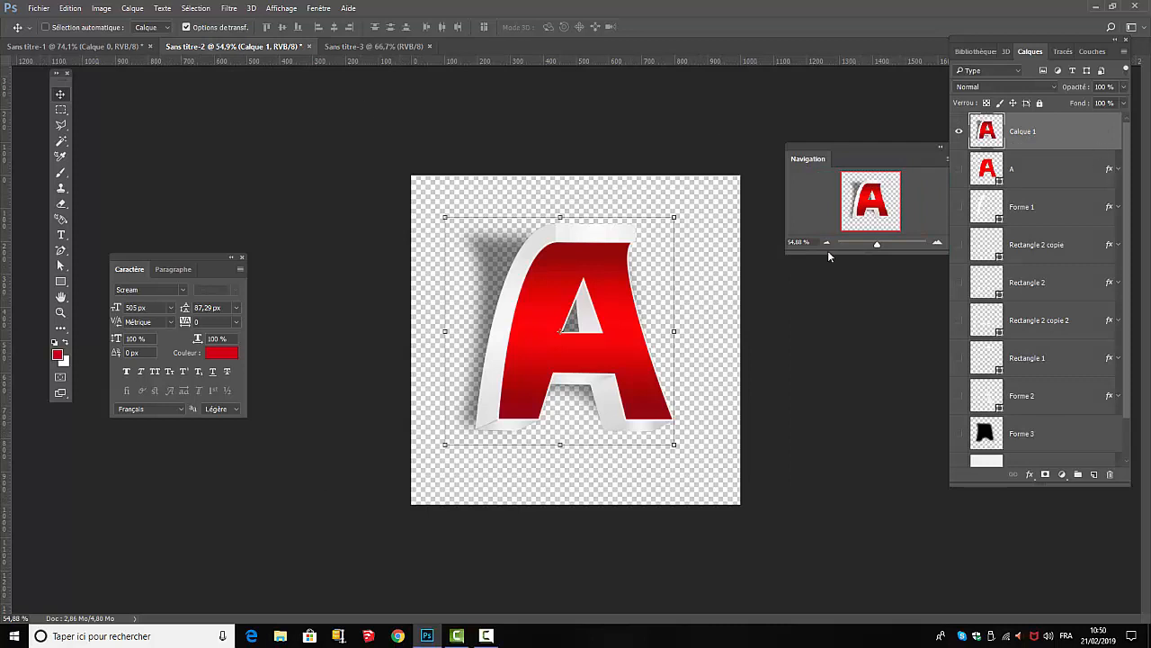
right_click(1032, 131)
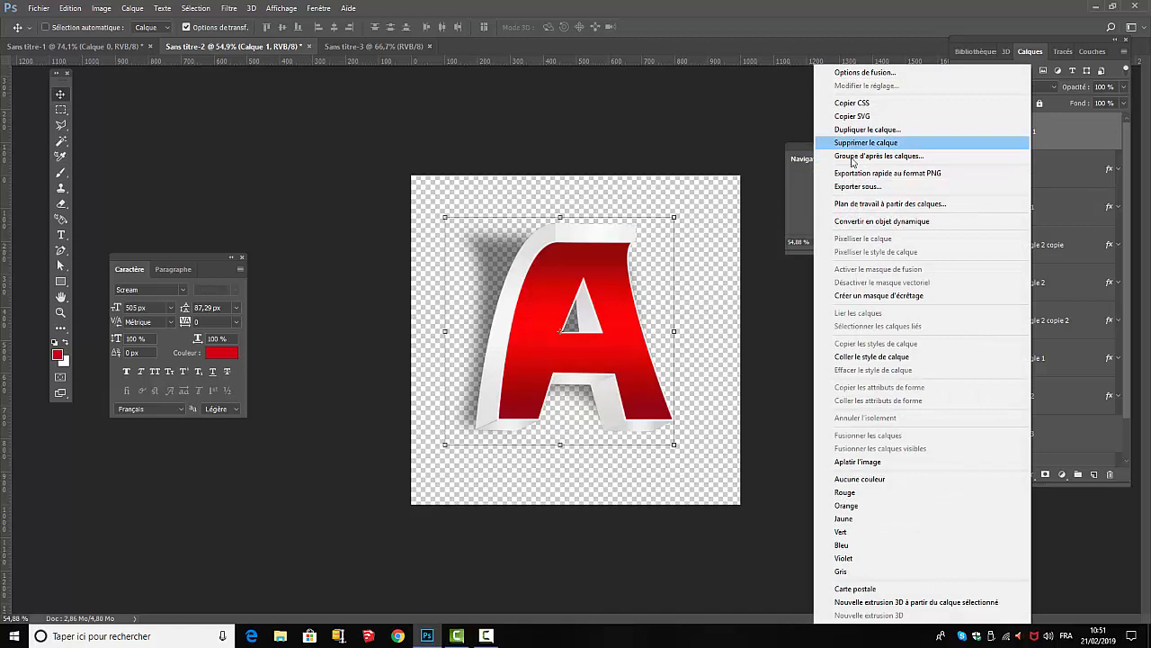
left_click(864, 130)
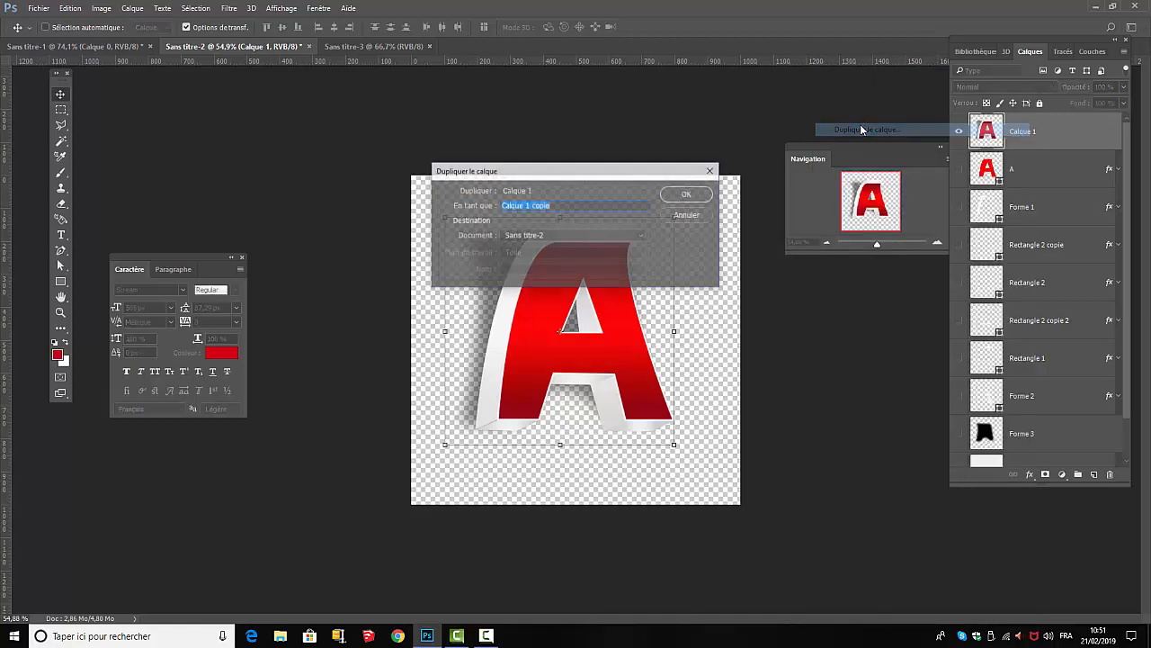
left_click(642, 235)
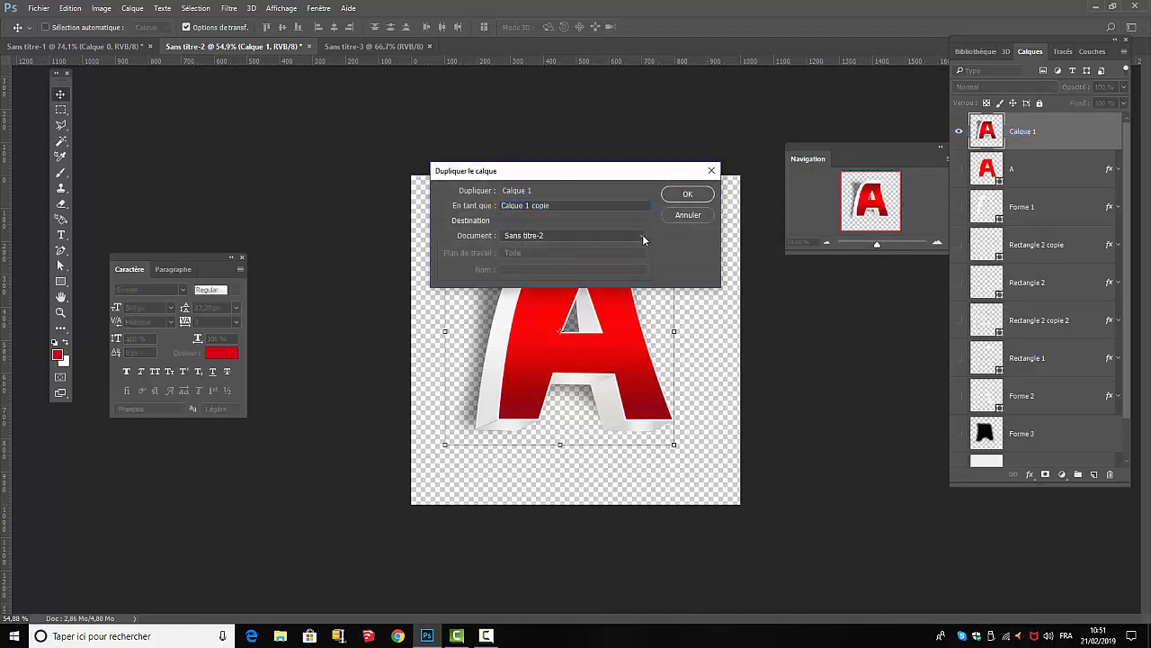
left_click(550, 267)
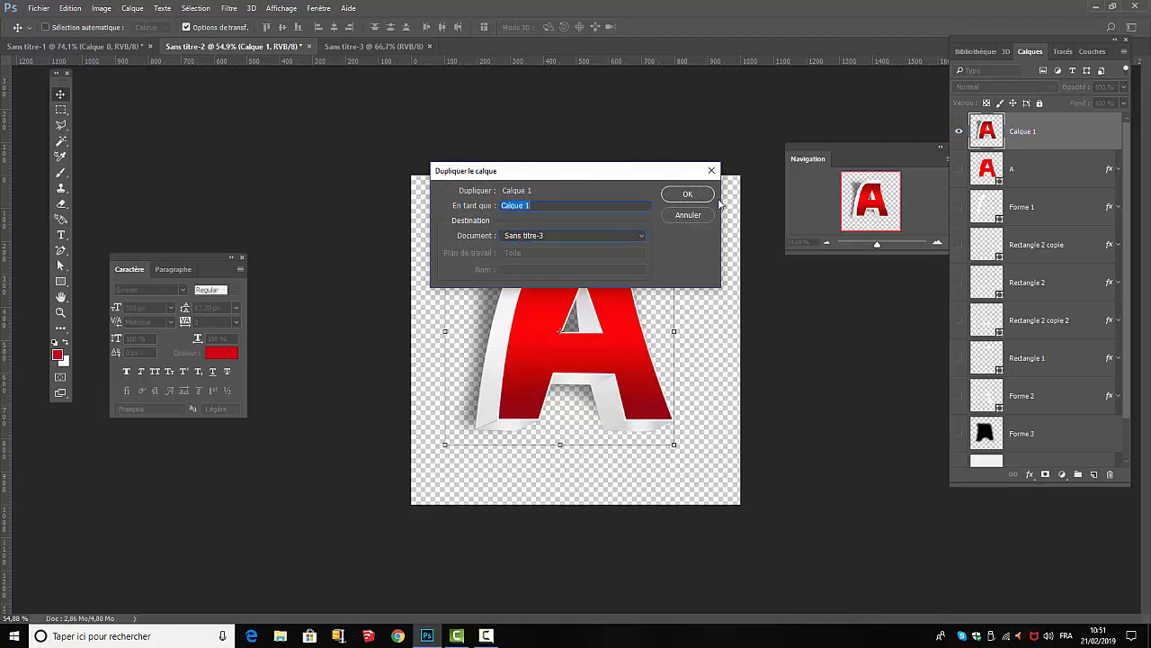
left_click(686, 197)
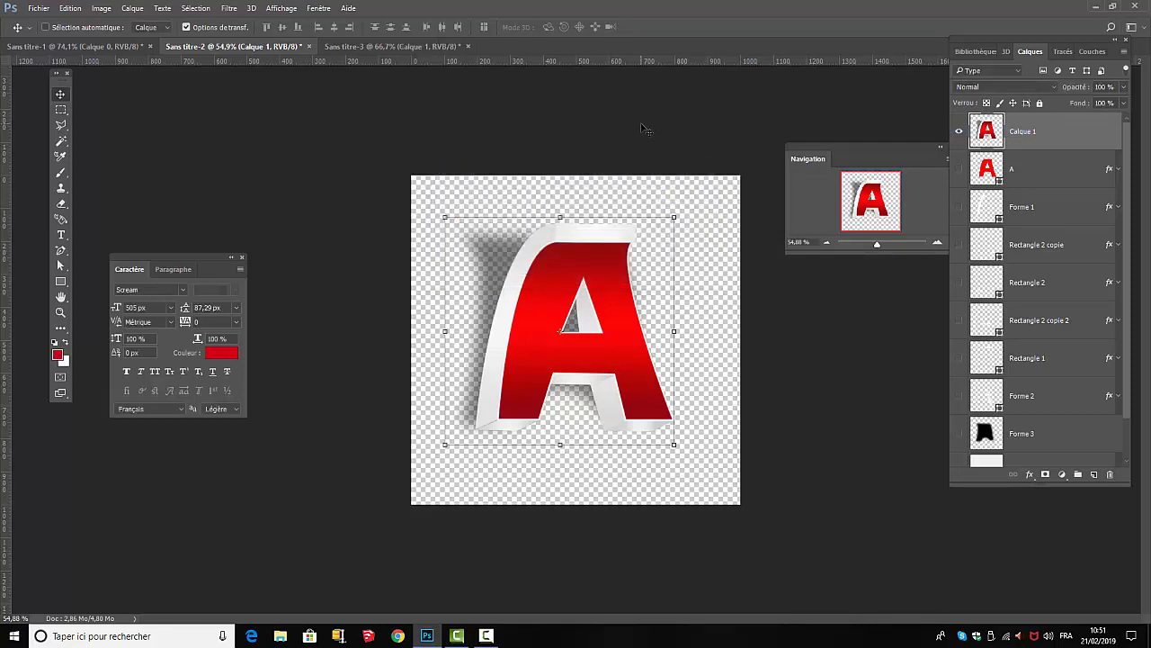
Step: In Sans titre-3, move the letter near the canvas centre and scale it proportionally to 50%
left_click(390, 45)
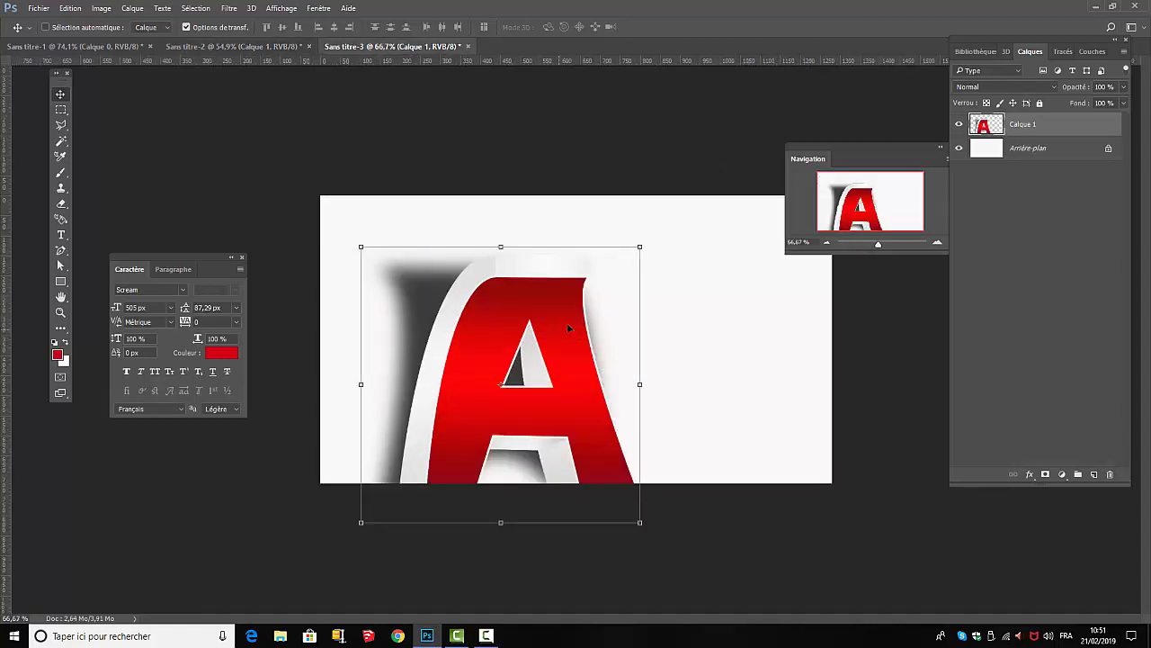
left_click_drag(568, 328, 622, 295)
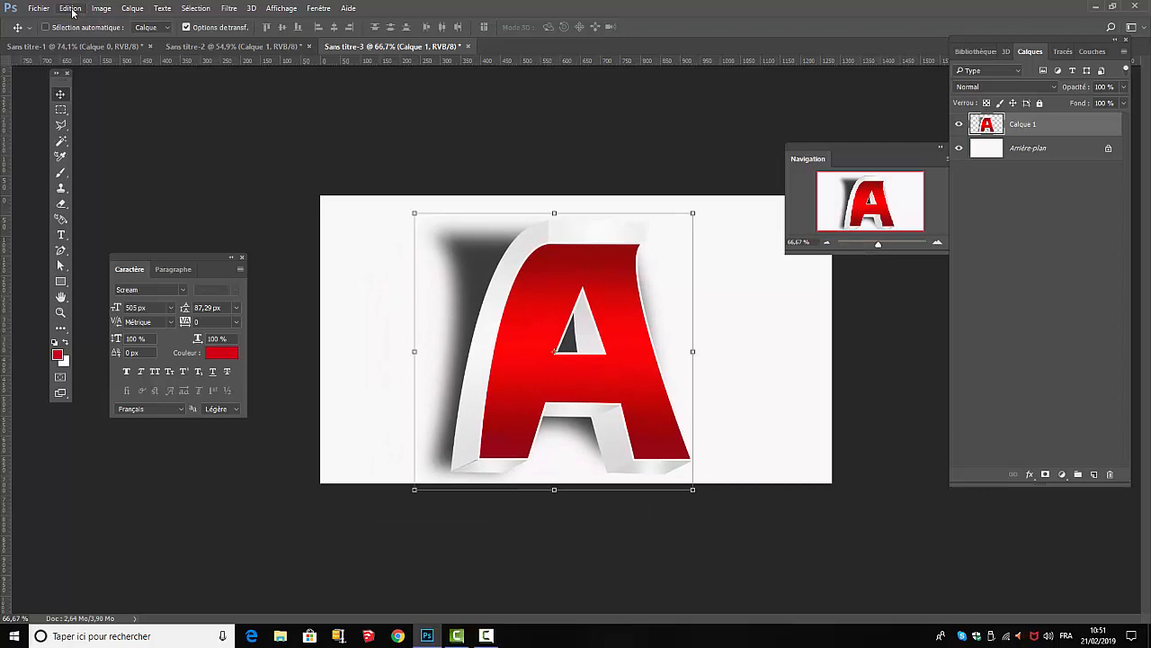
left_click(71, 9)
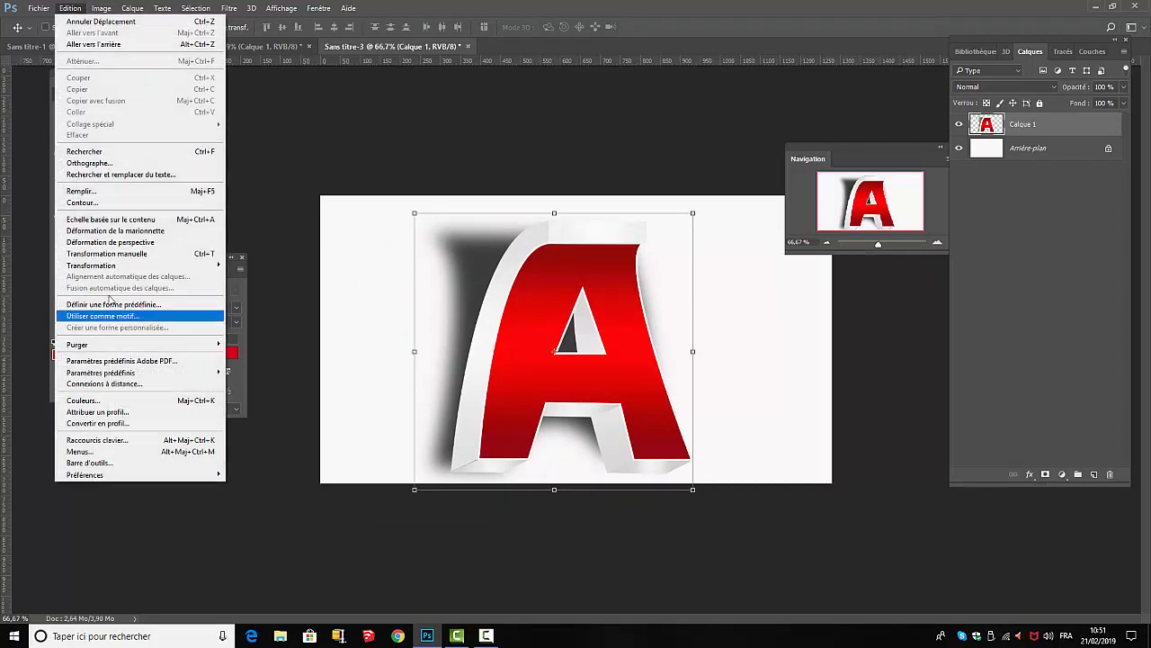
mouse_move(106, 266)
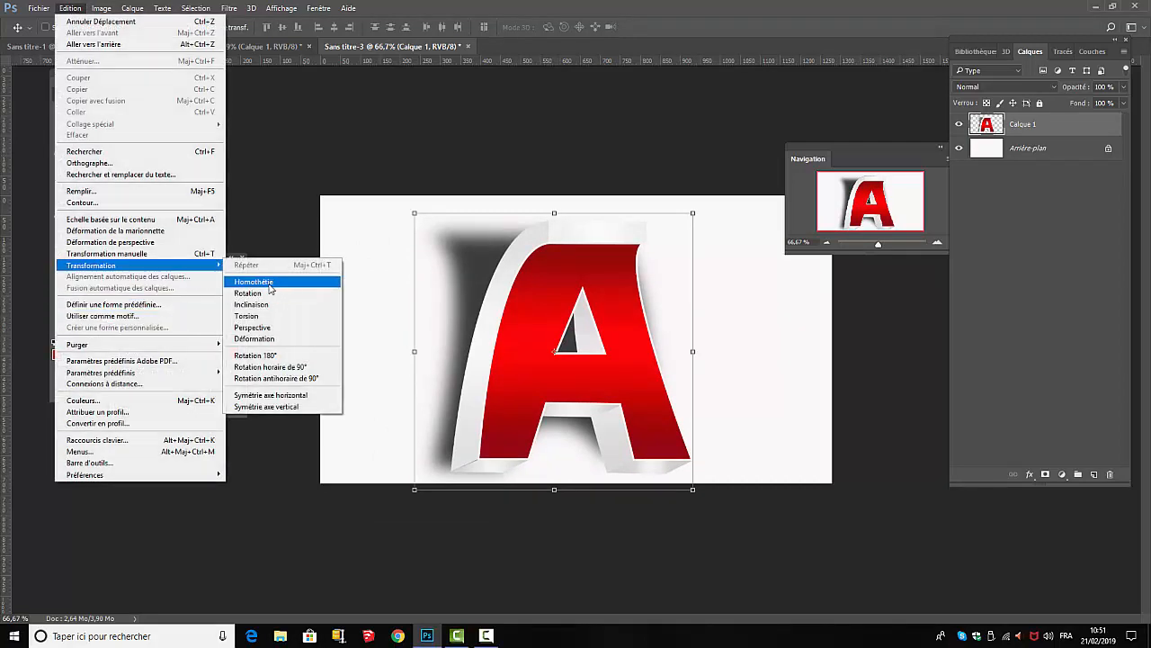
left_click(254, 281)
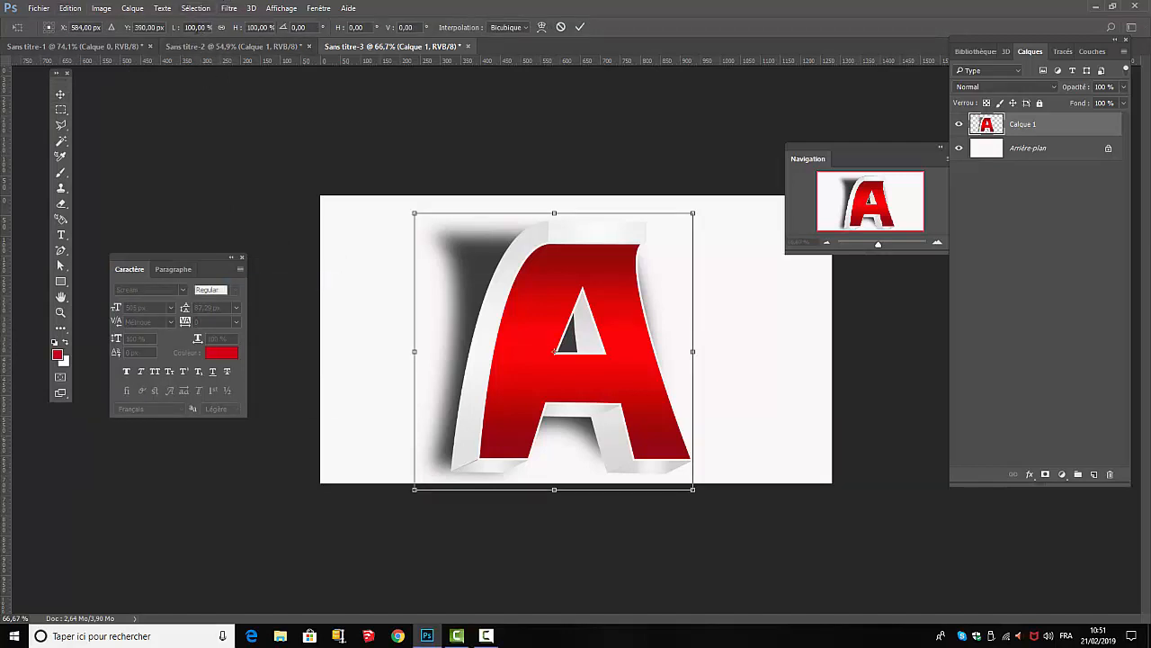
left_click(191, 27)
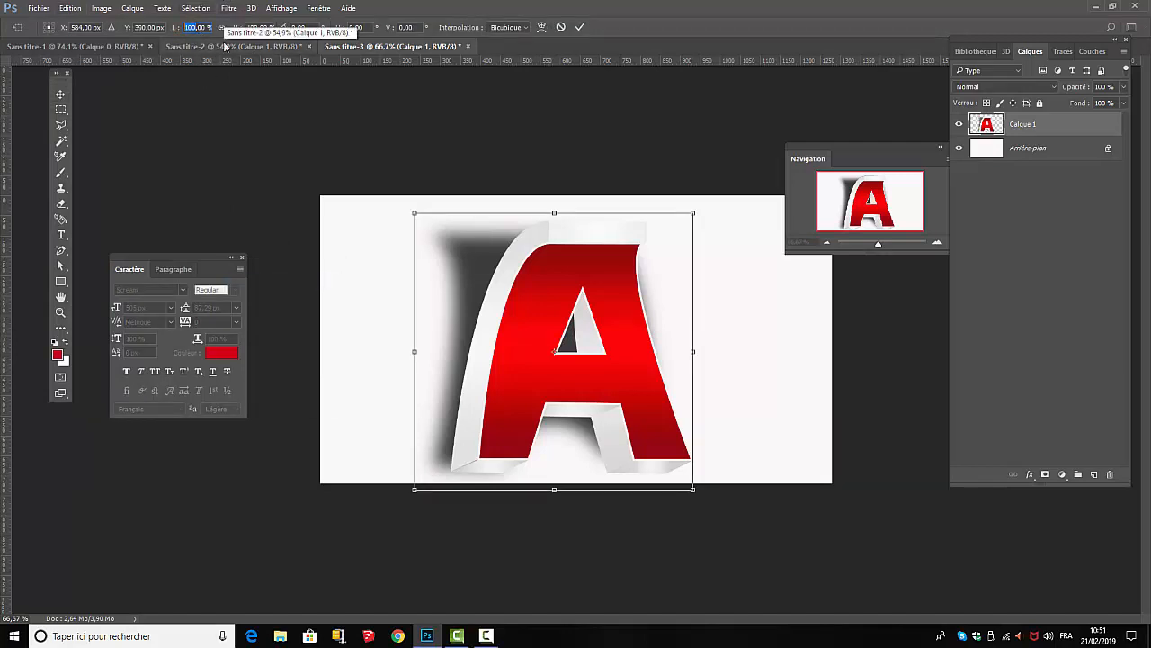
type("50")
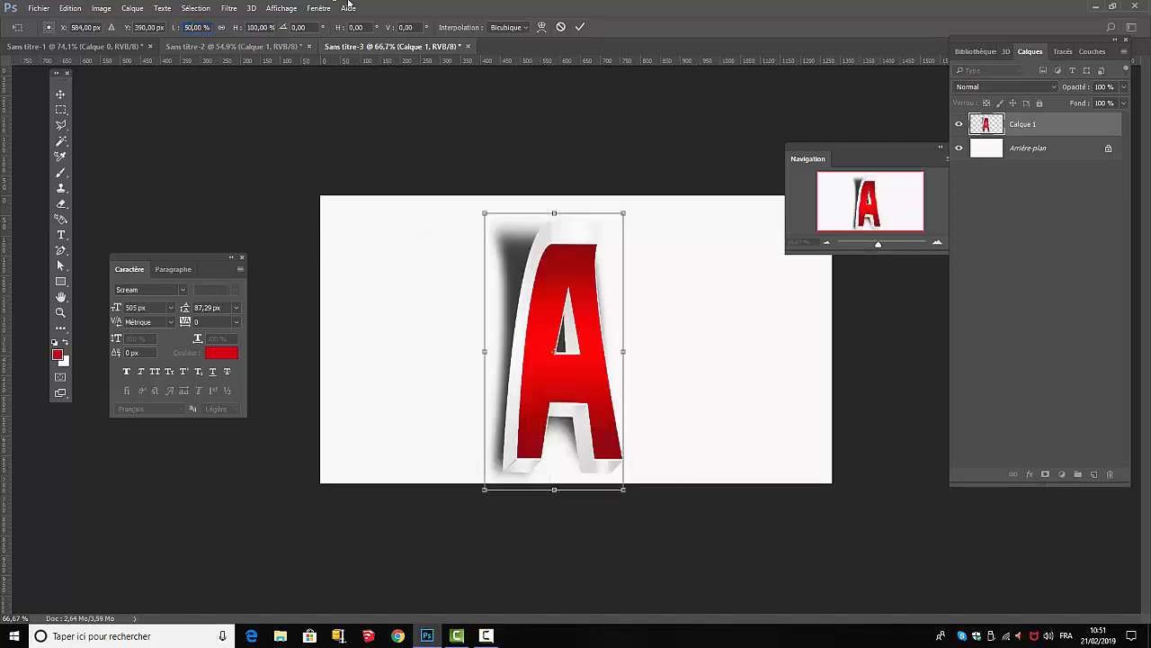
left_click(222, 27)
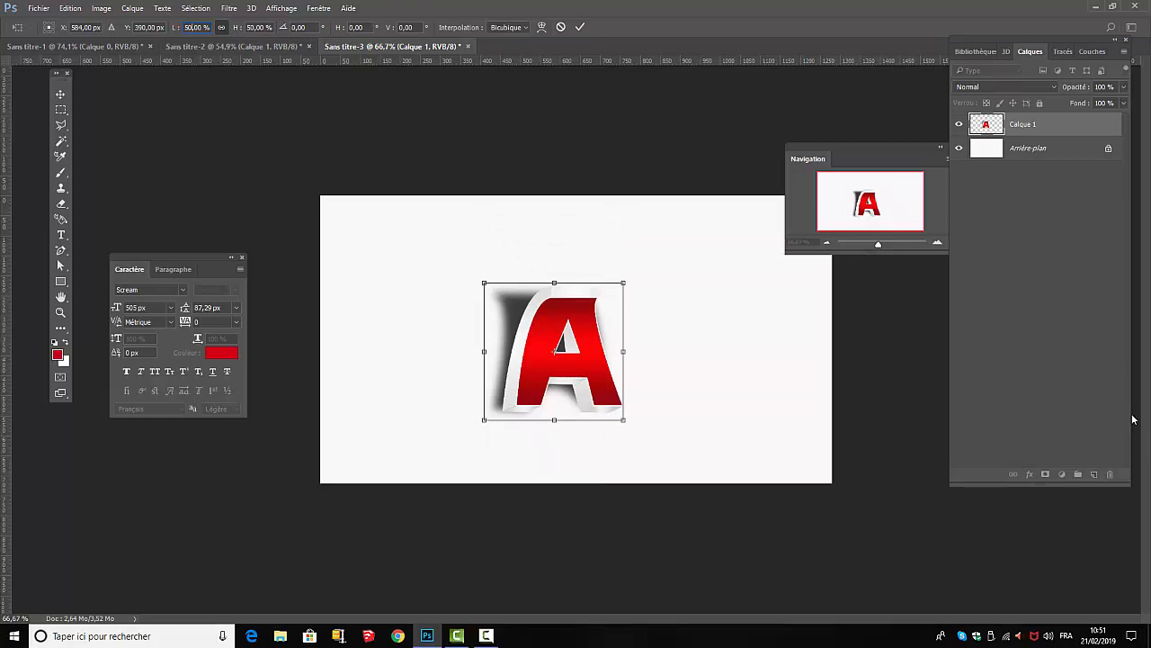
left_click(582, 28)
left_click(1100, 284)
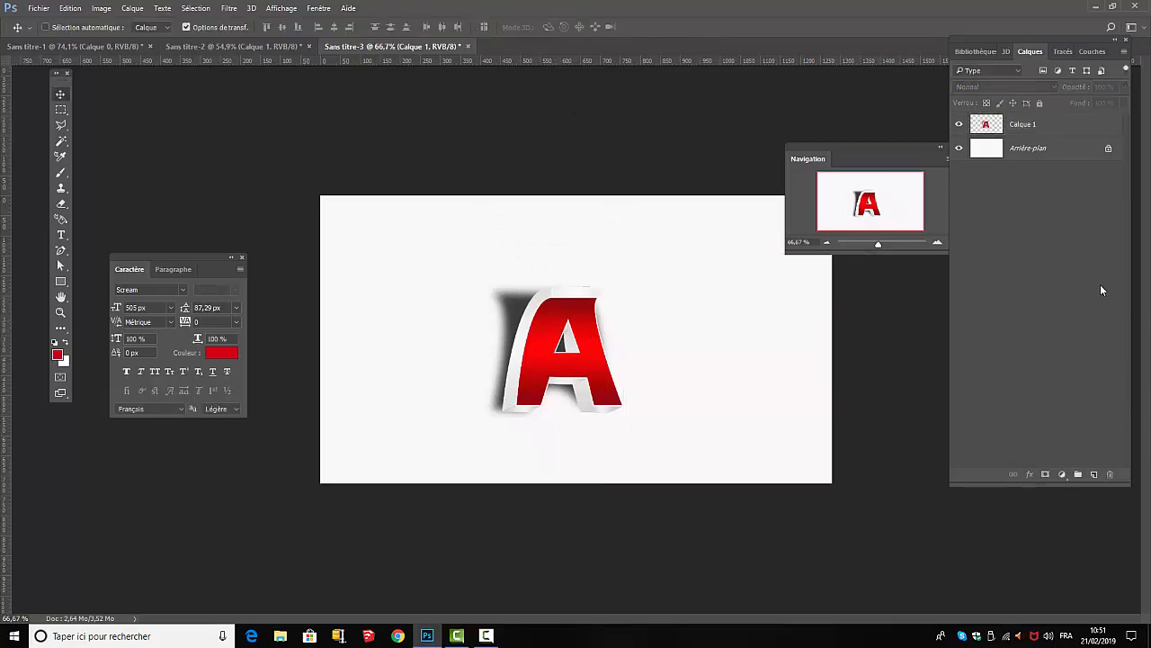
Step: Convert the Arrière-plan background into a regular layer and apply the blue-grey linear gradient overlay at 53% opacity, 90° and 82% scale
double_click(1049, 151)
left_click(697, 203)
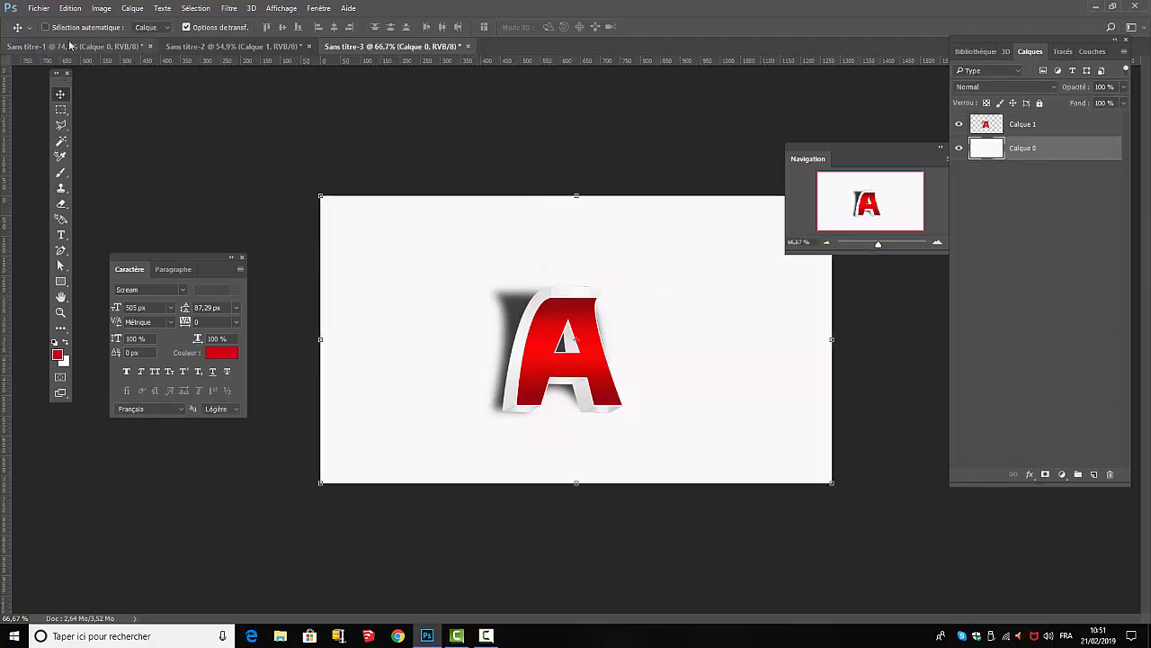
left_click(132, 8)
mouse_move(261, 123)
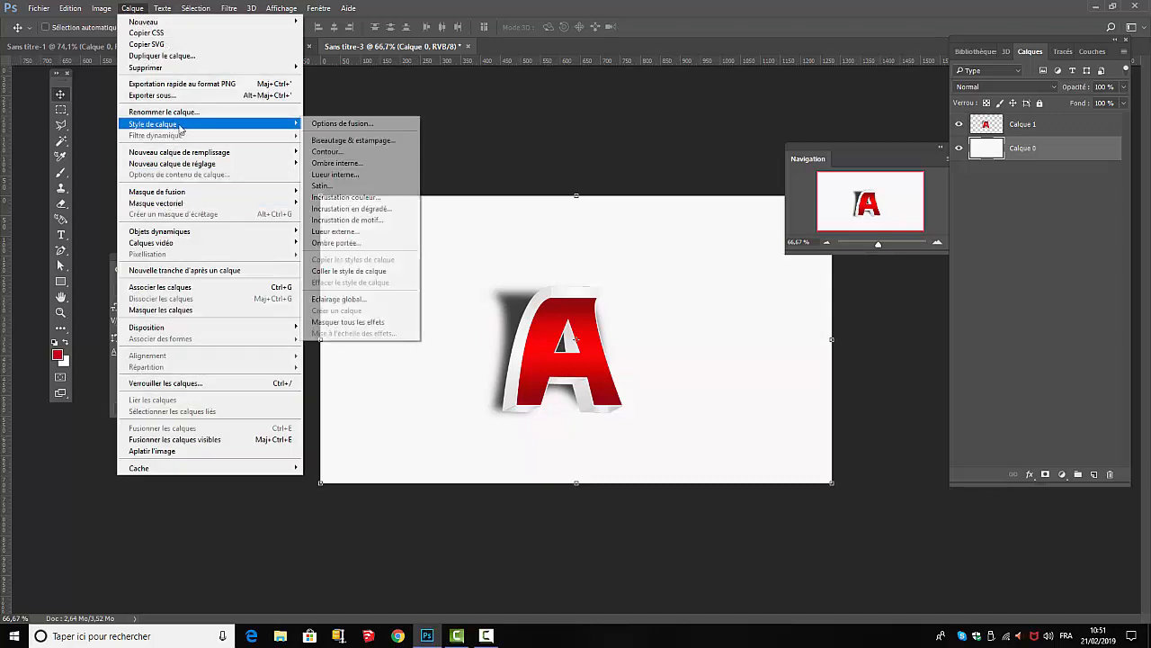
left_click(369, 208)
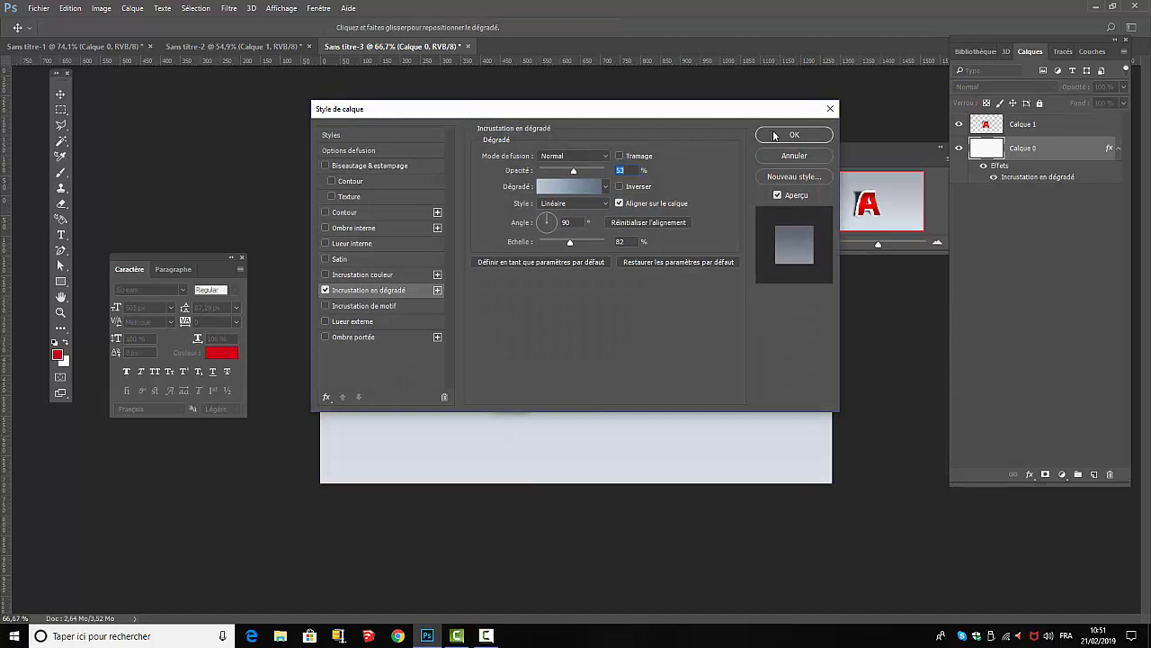
left_click(776, 135)
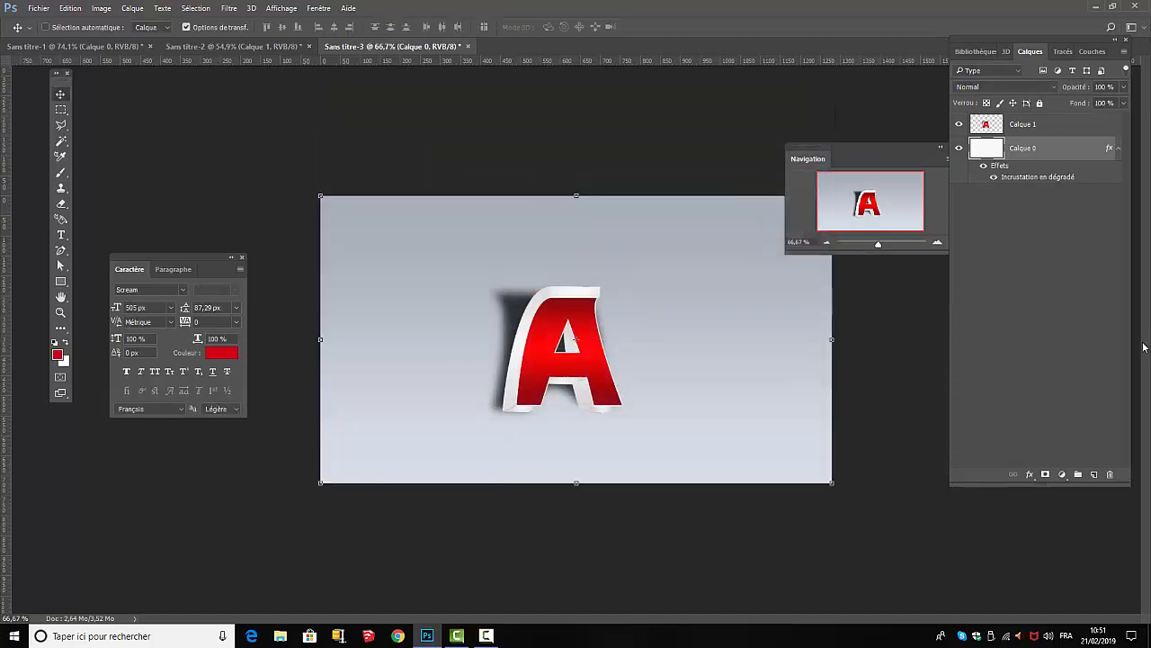
left_click(1102, 351)
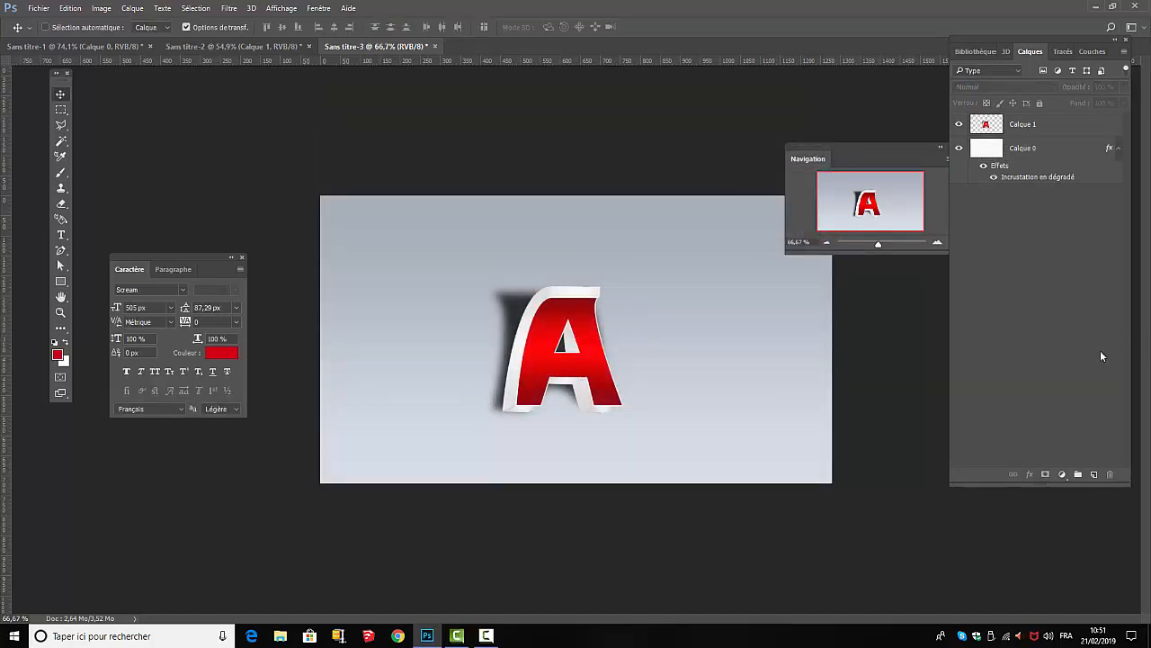